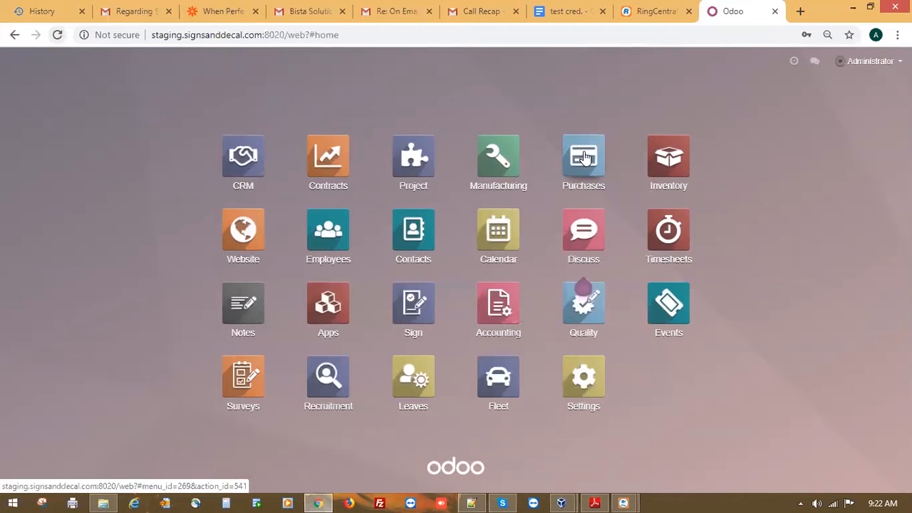
Step: Start a new purchase requisition in the Purchases app and assign it to the Bista Odoo project
click(584, 157)
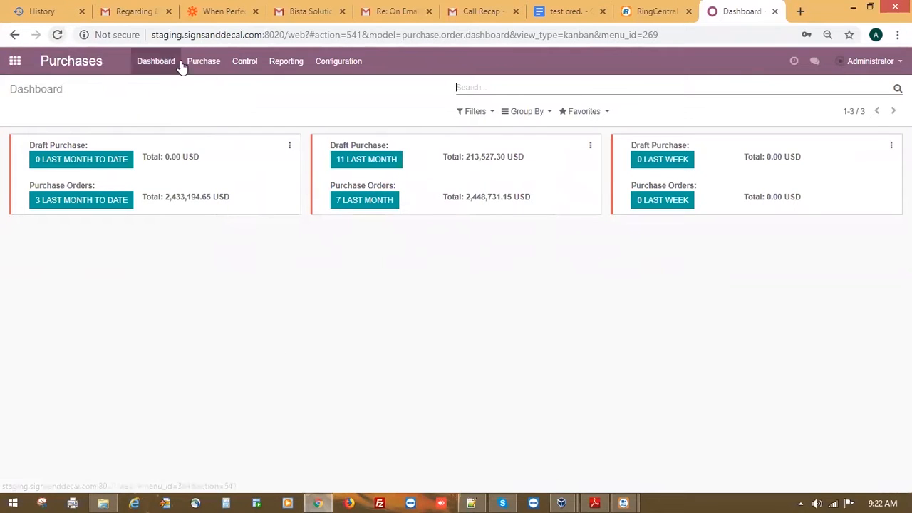
click(204, 63)
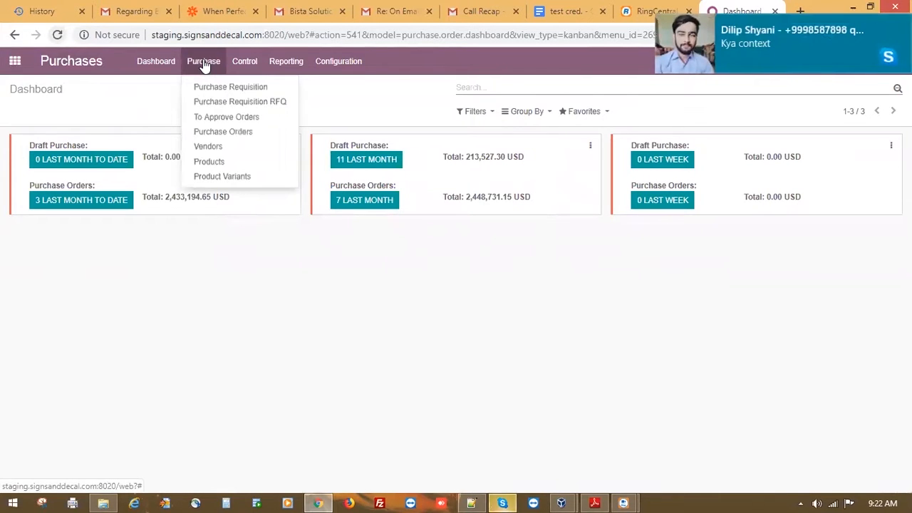
click(338, 61)
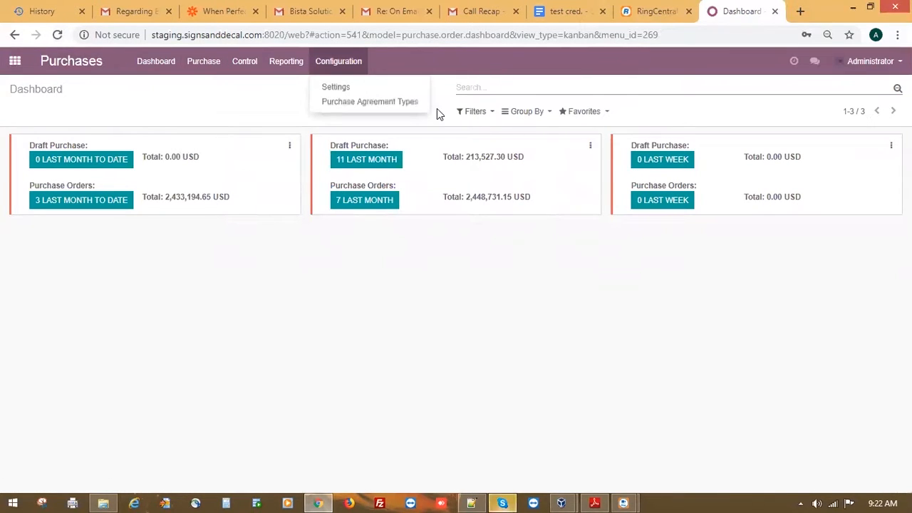
click(206, 61)
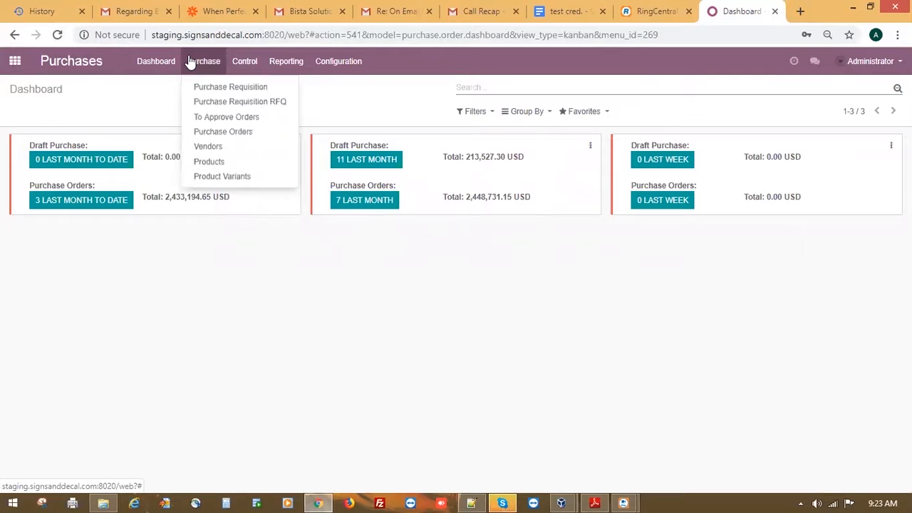
click(249, 89)
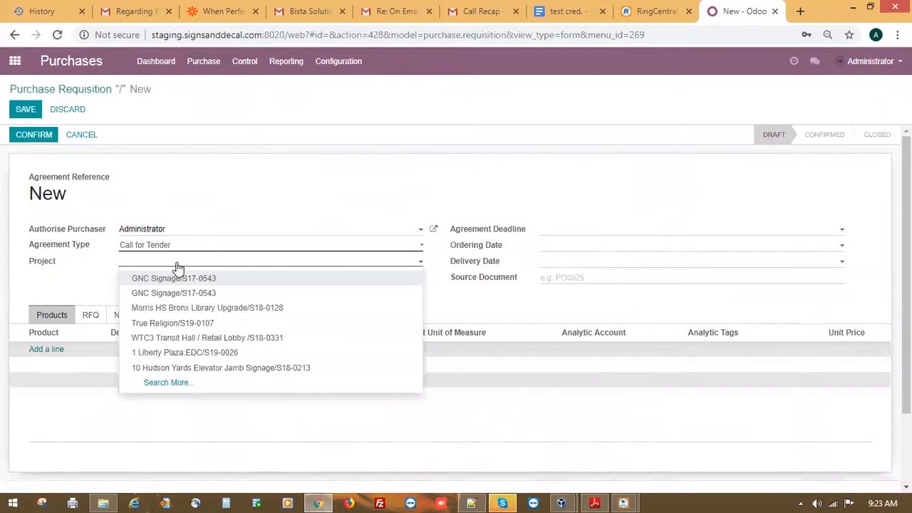
text(odoo)
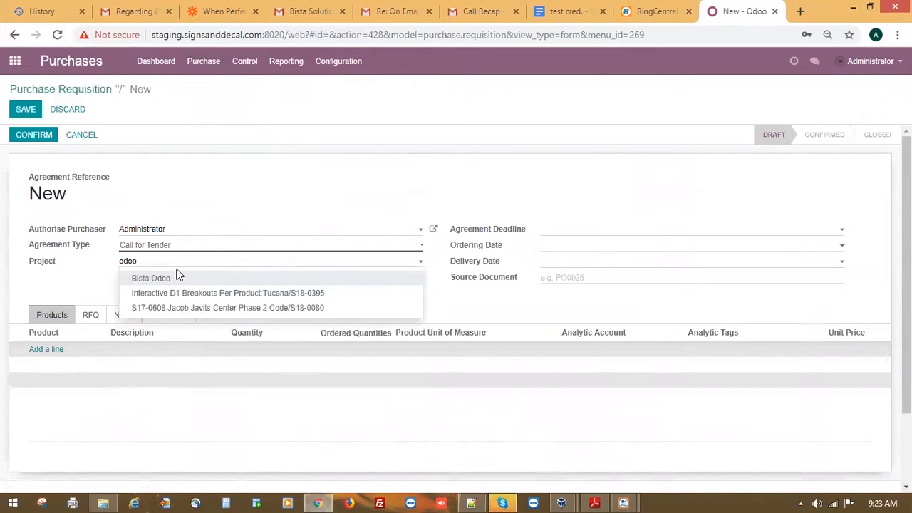
click(178, 278)
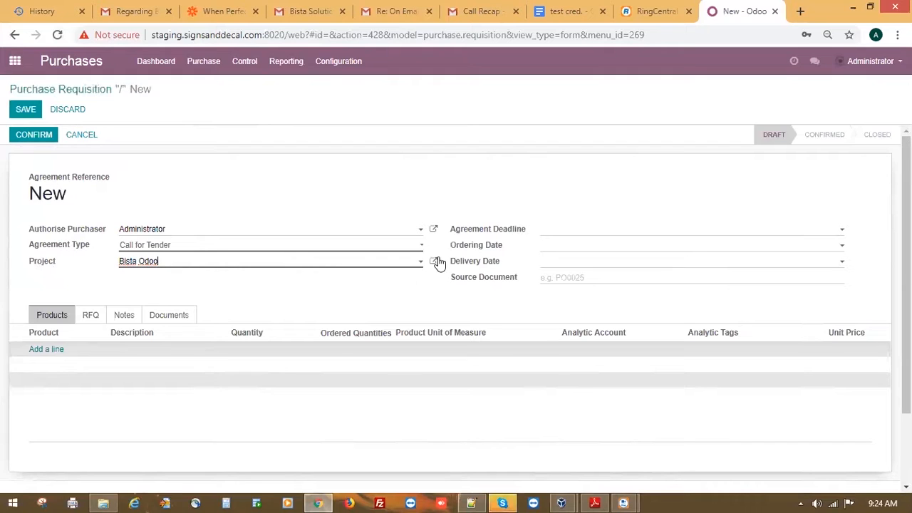
click(655, 232)
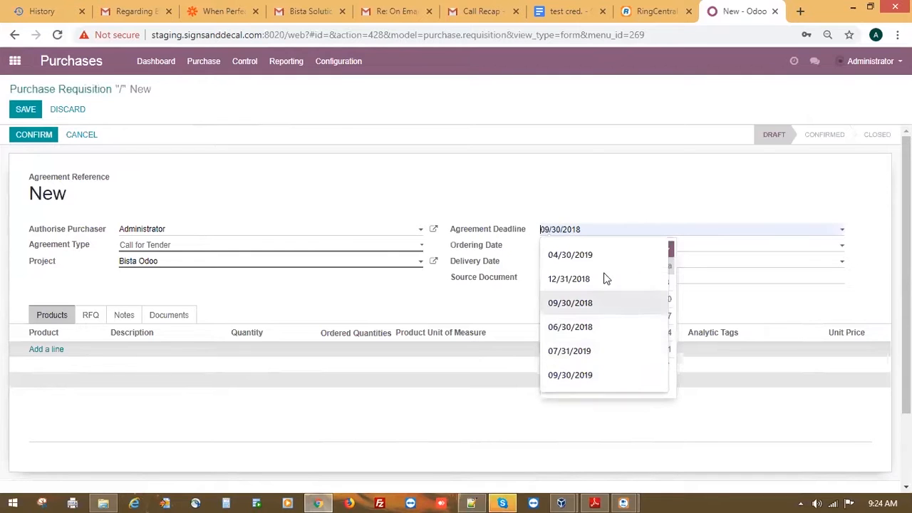
click(627, 216)
click(601, 228)
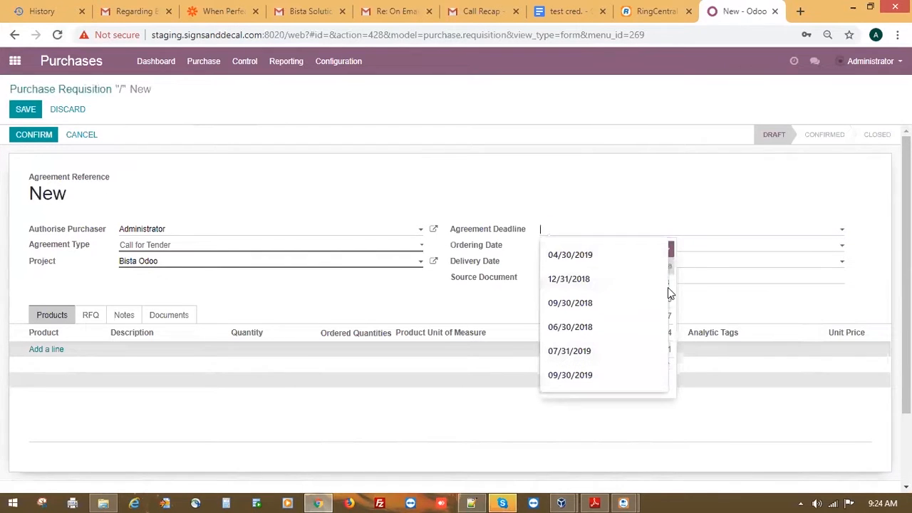
click(731, 228)
Step: Set the requisition's ordering date to 08/06/2019, its delivery date to 08/30/2019 and its source document to Test
click(717, 248)
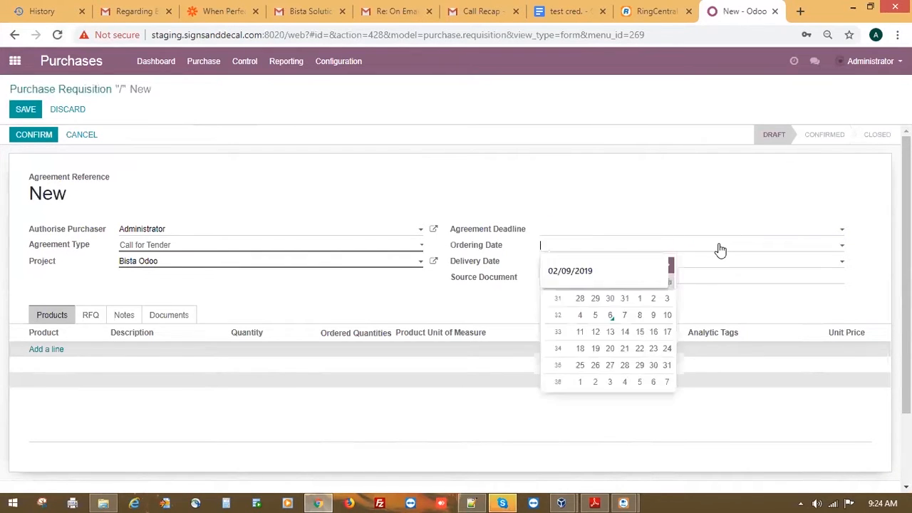
click(609, 318)
click(601, 261)
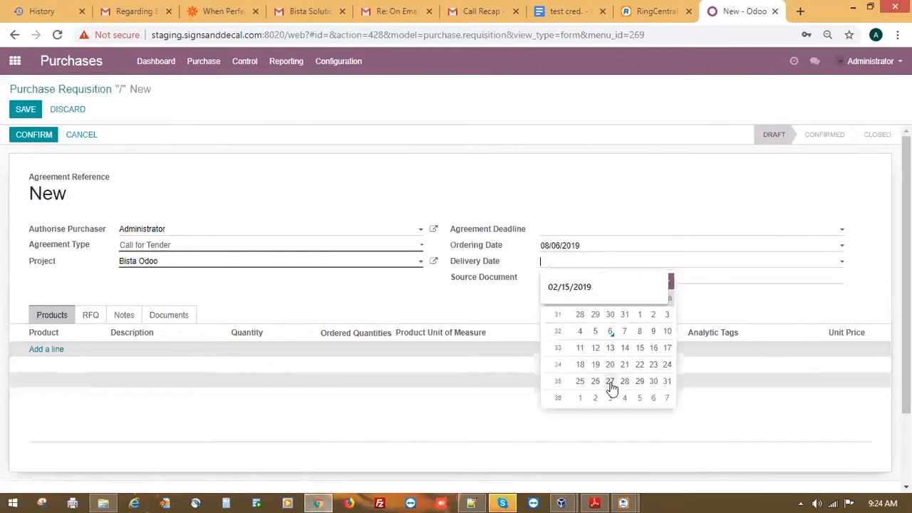
click(653, 381)
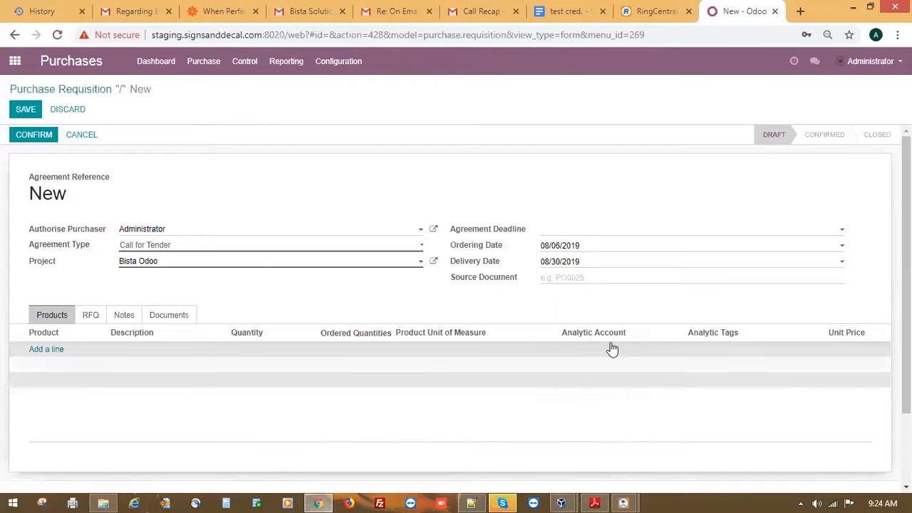
text(Test)
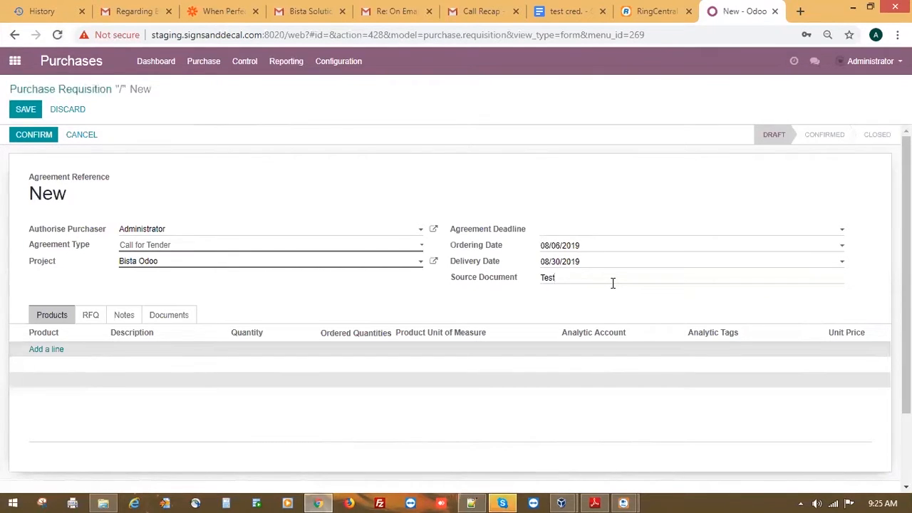
click(550, 264)
click(577, 263)
click(741, 310)
Step: Add a product line for Coatings/Ink with a quantity of 15
click(49, 356)
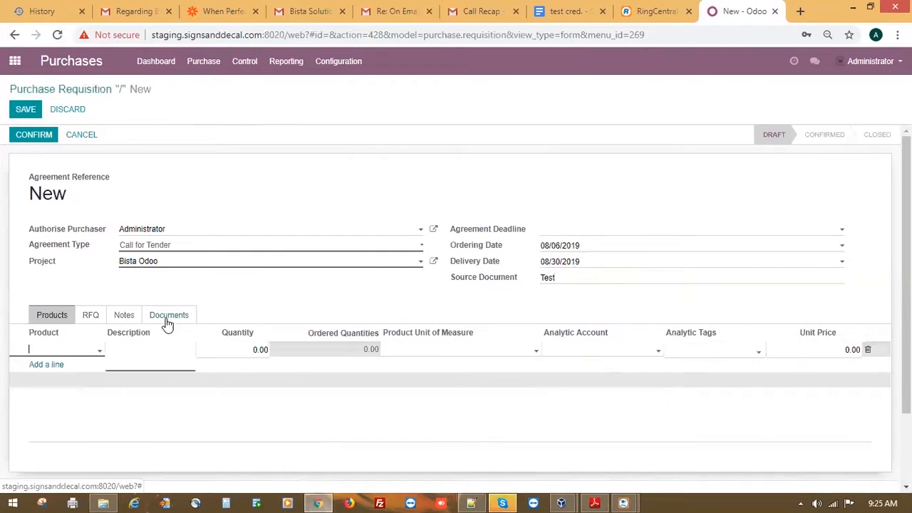
click(89, 351)
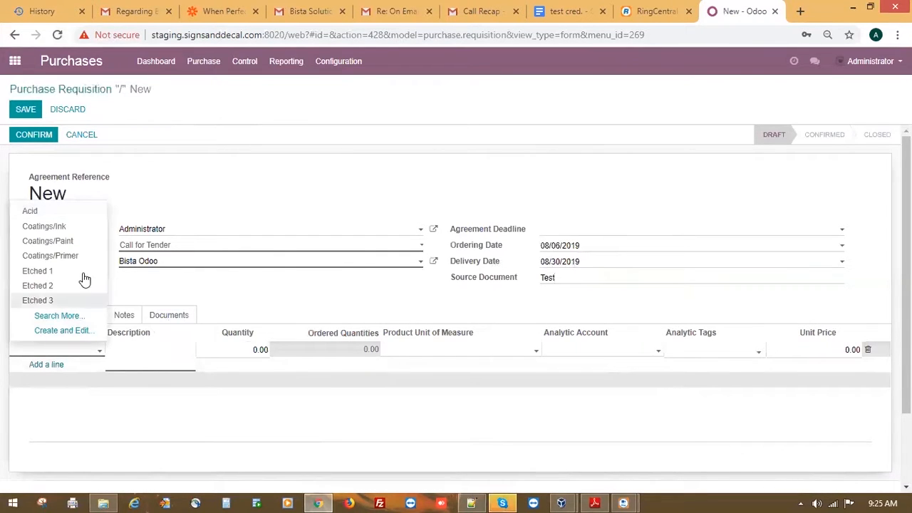
click(74, 228)
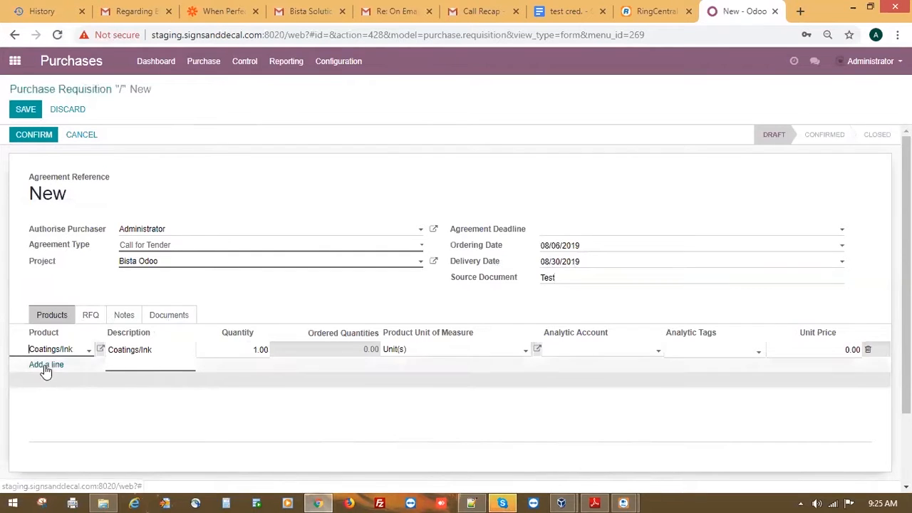
click(247, 349)
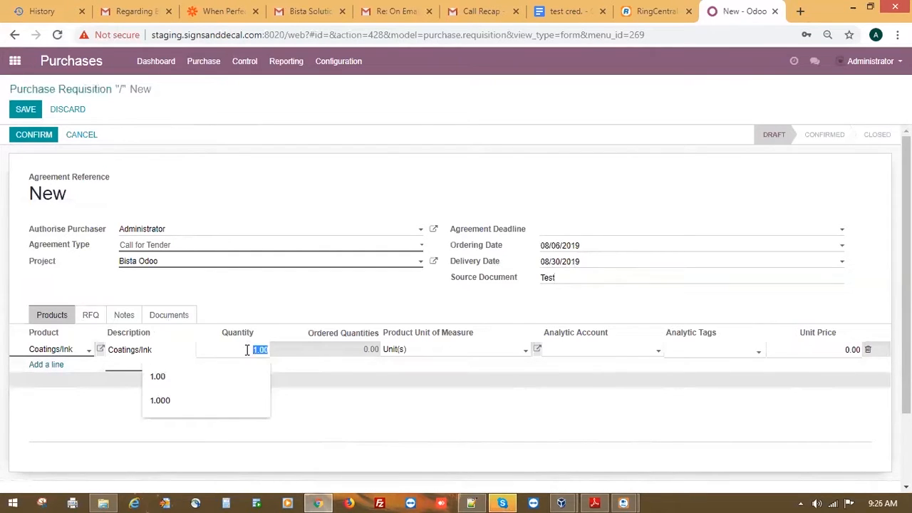
text(15)
Step: Add a second product line for Coatings/Primer with a quantity of 52
click(36, 369)
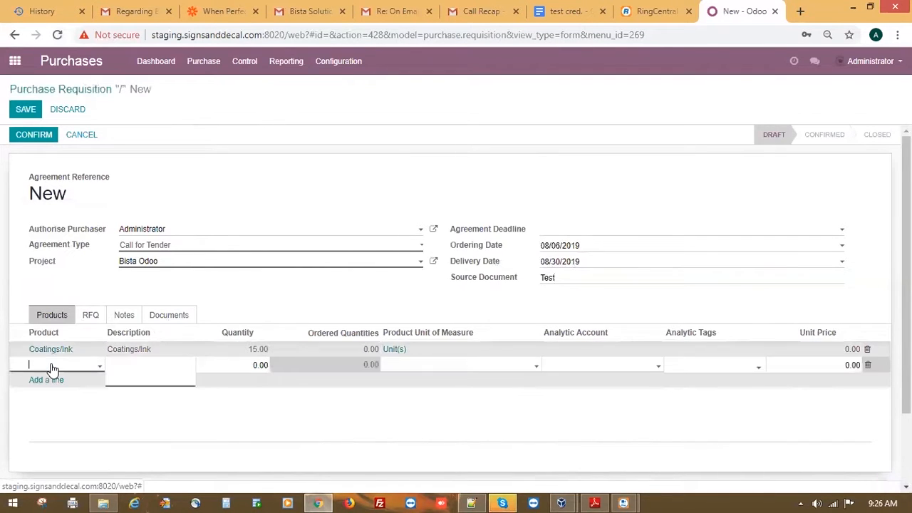
click(53, 369)
click(60, 271)
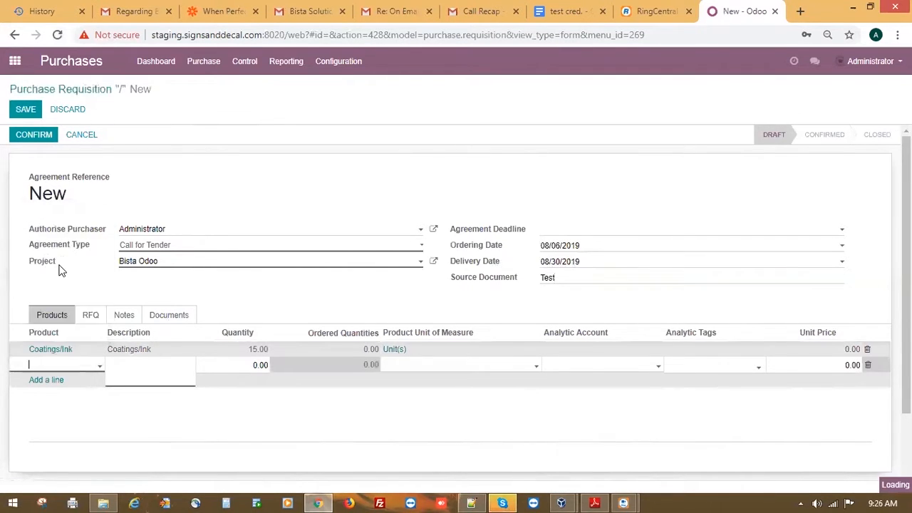
click(237, 368)
text(52)
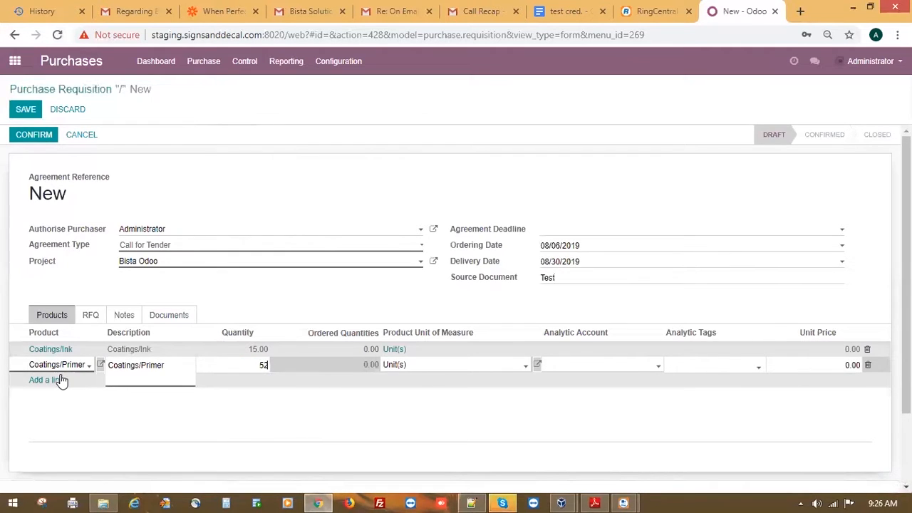
Step: Add a third product line, again for Coatings/Primer, with a quantity of 50
click(61, 381)
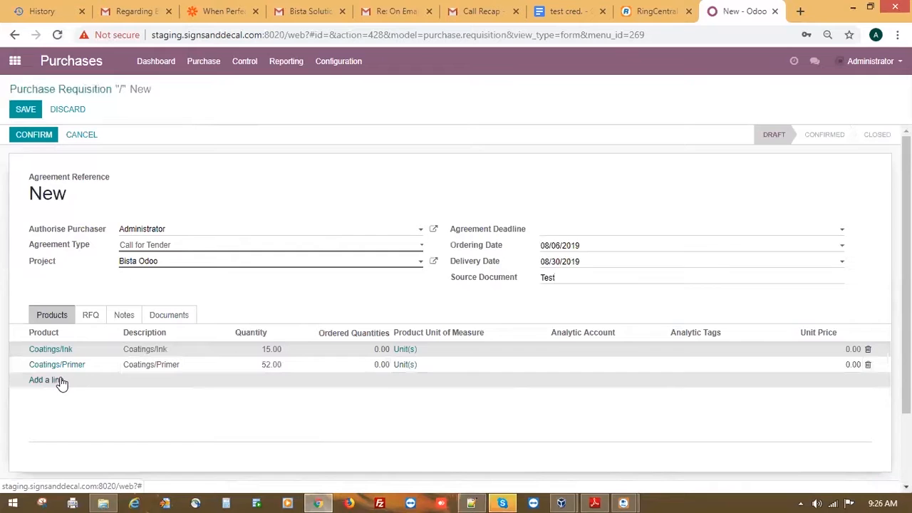
click(75, 382)
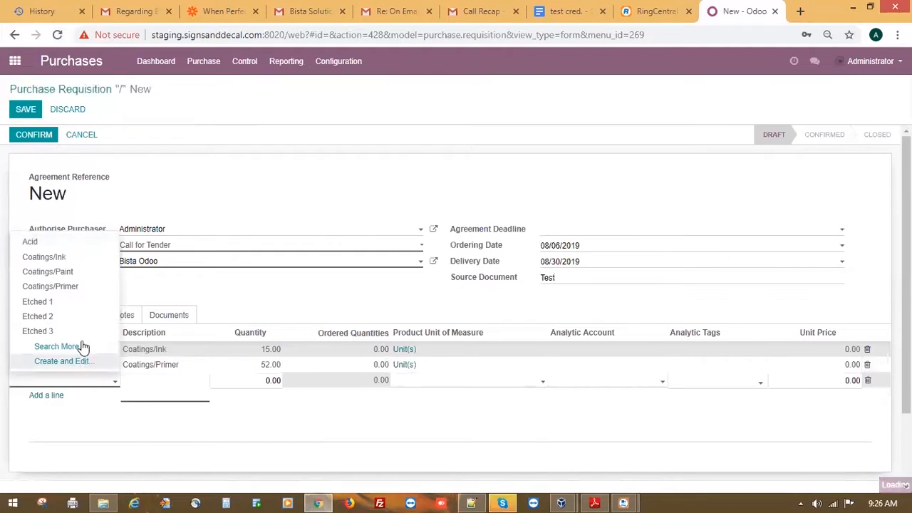
click(74, 288)
click(238, 383)
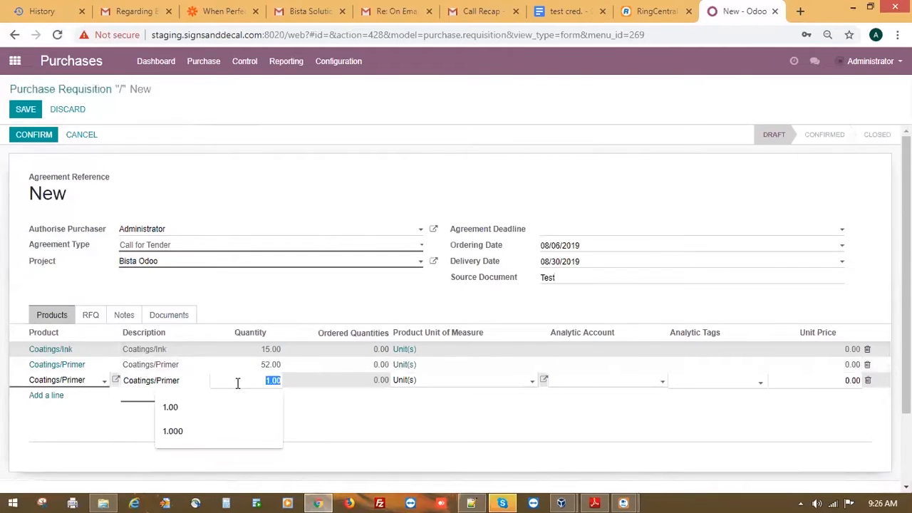
text(50)
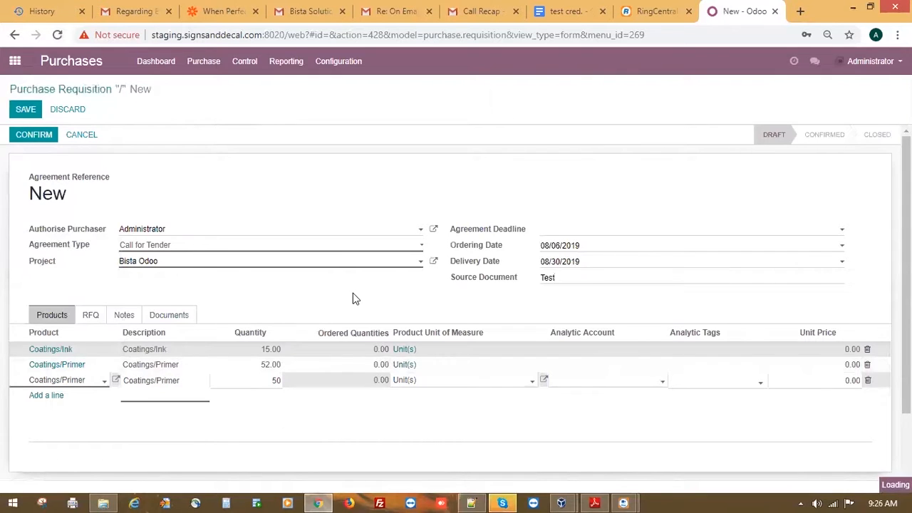
click(231, 311)
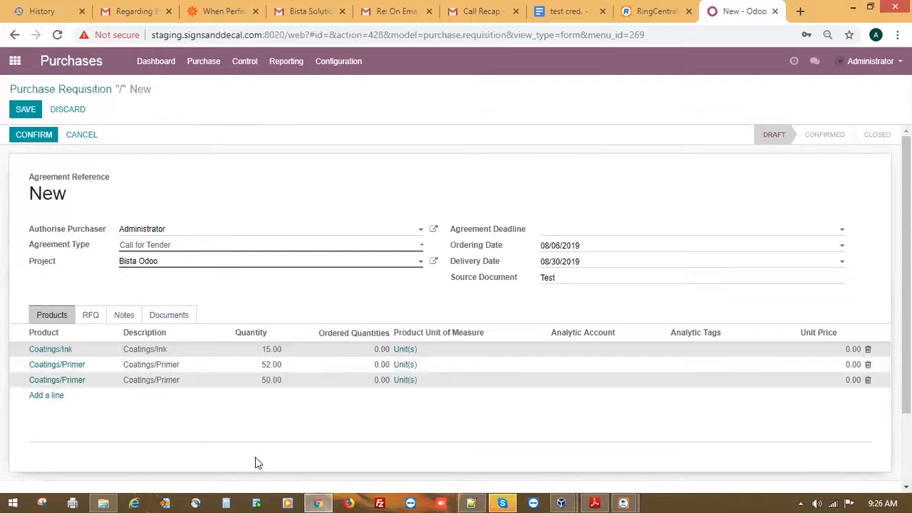
Step: Look over the requisition's document list and save the new purchase requisition
click(176, 315)
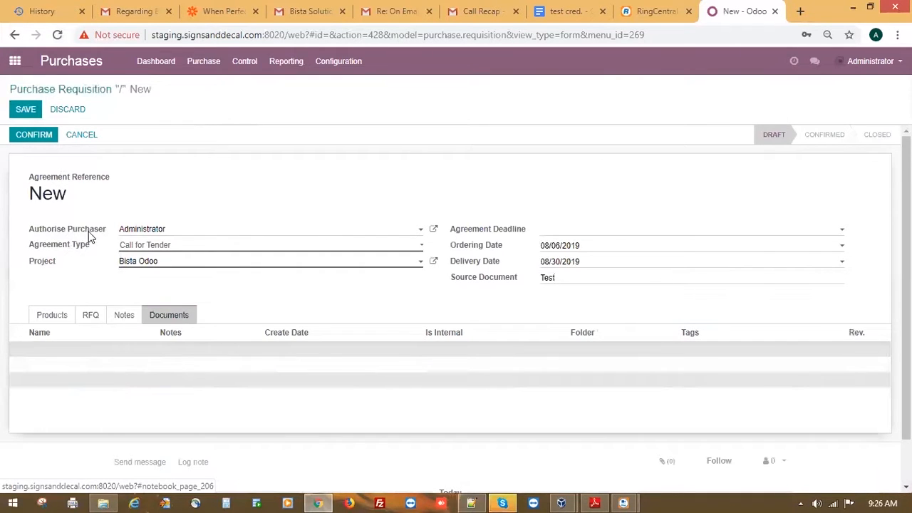
scroll(174, 374, down, 1)
scroll(173, 374, up, 1)
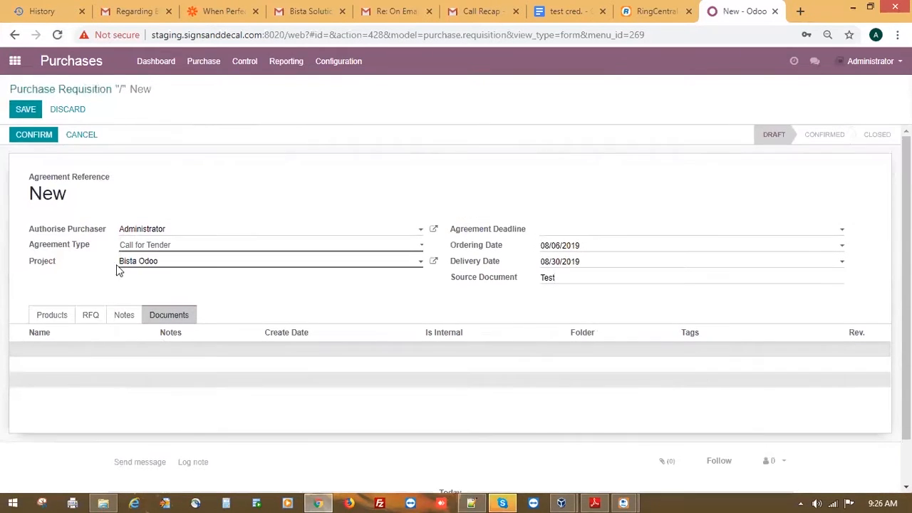
click(26, 110)
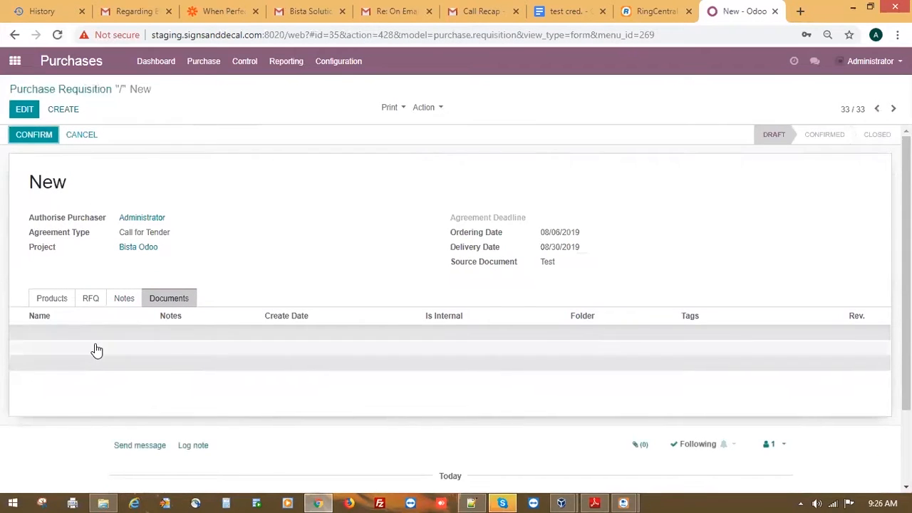
Step: Reopen the saved requisition for editing and examine its internal and external notes fields
click(127, 302)
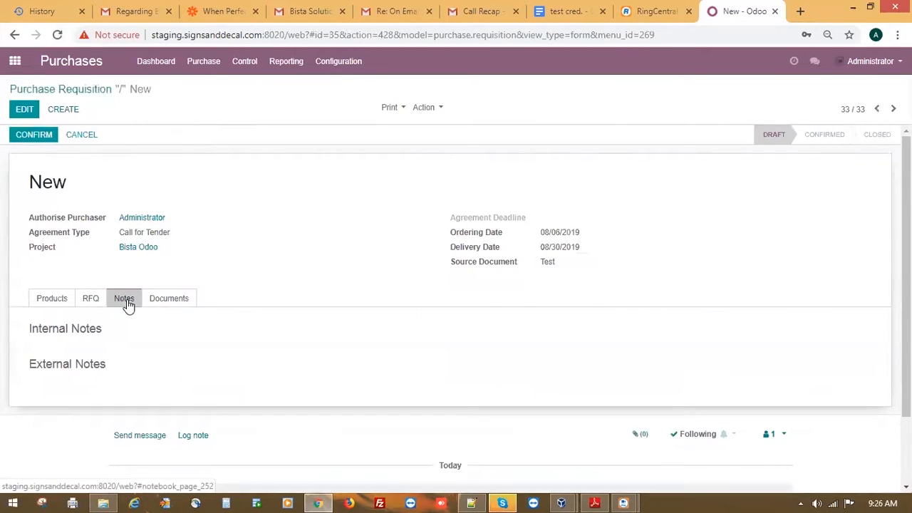
click(24, 109)
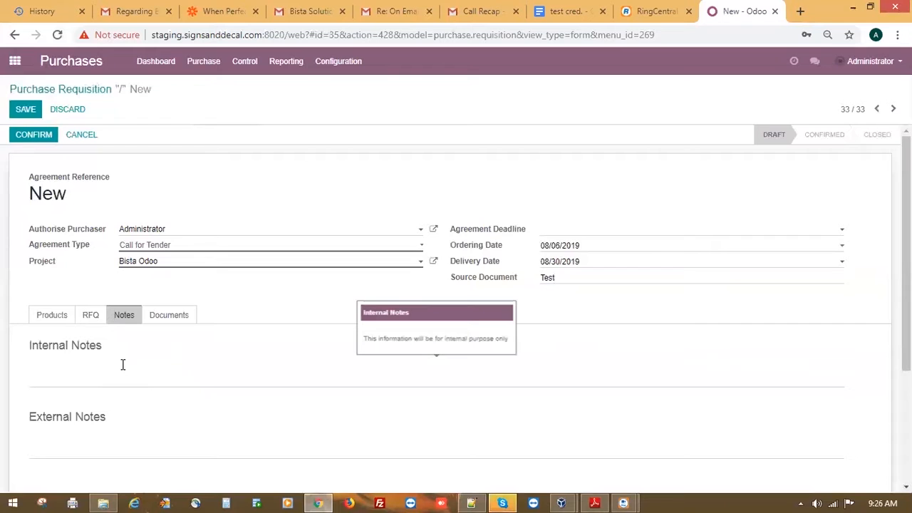
click(95, 443)
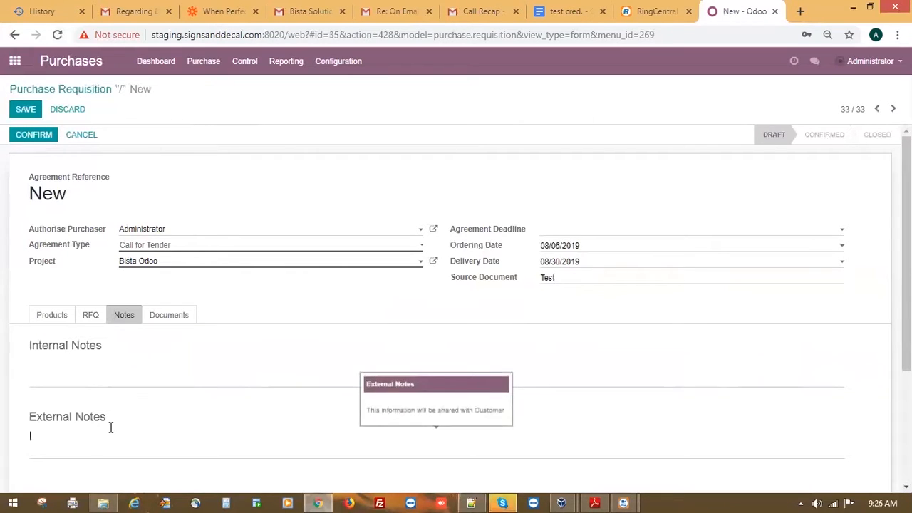
click(149, 319)
click(127, 318)
click(101, 360)
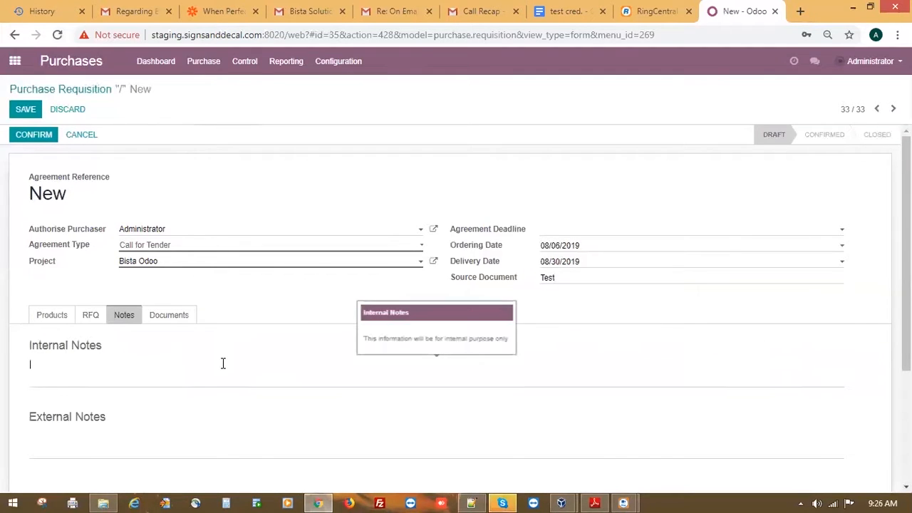
Step: Look over the requisition's document list and its message composer, closing the composer without sending anything
click(169, 317)
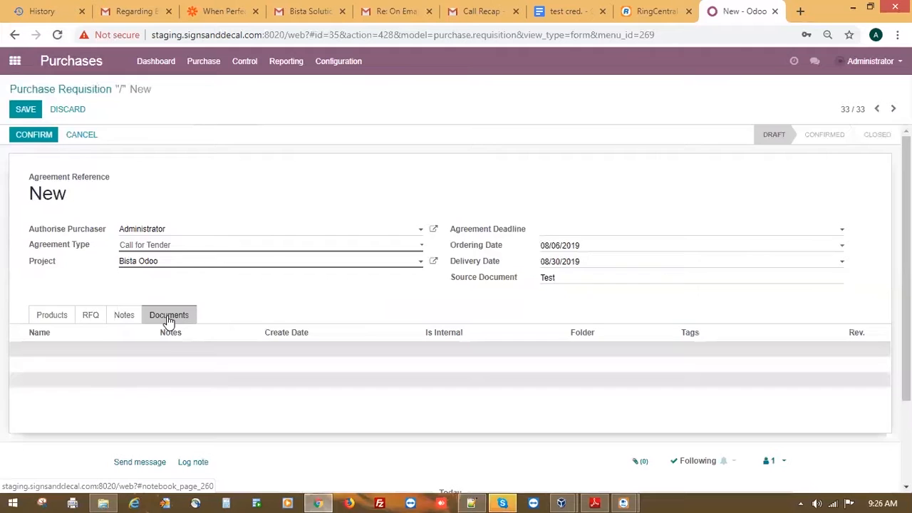
scroll(168, 320, down, 3)
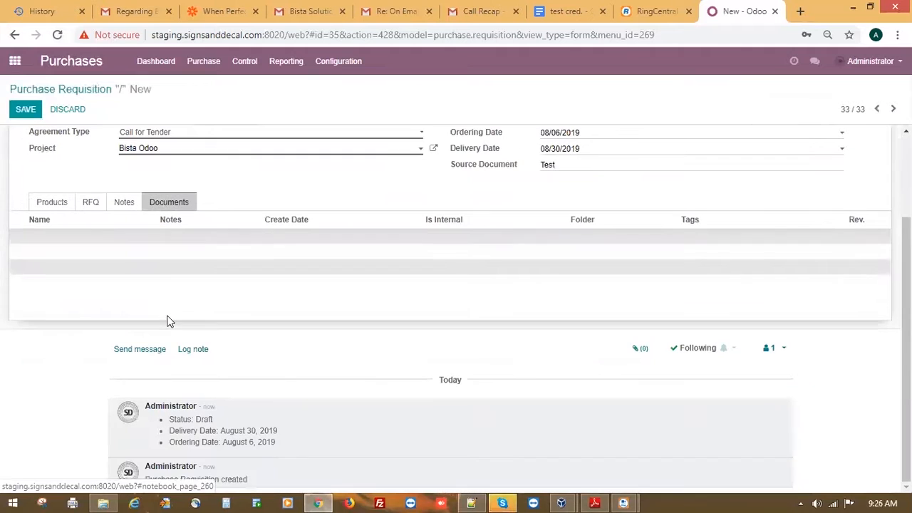
click(130, 353)
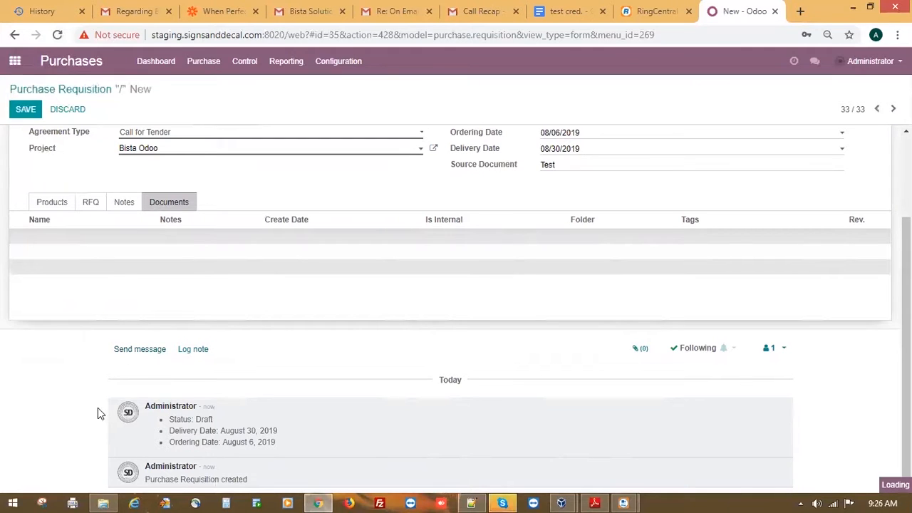
click(153, 349)
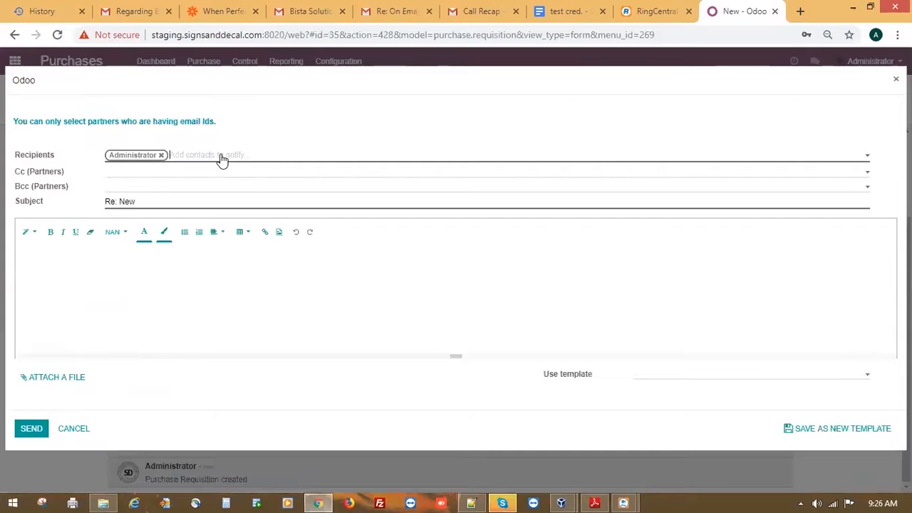
click(73, 429)
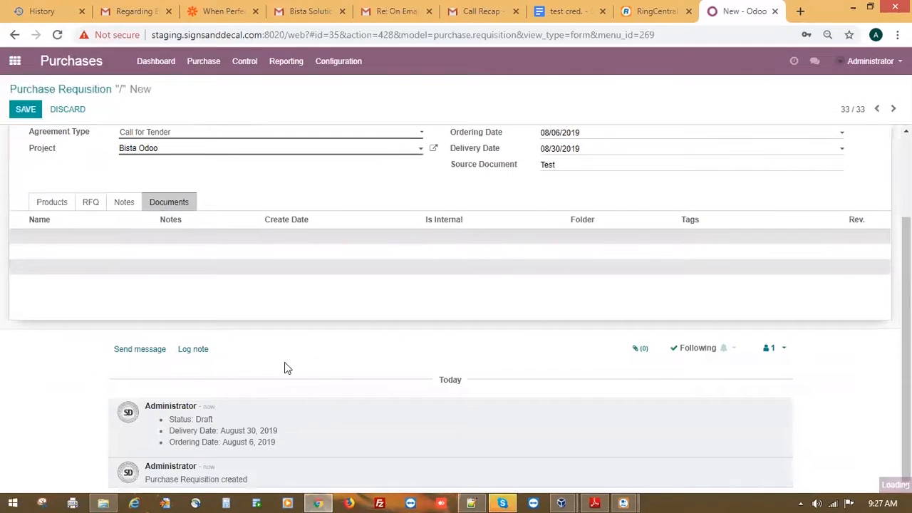
scroll(201, 403, down, 2)
Step: Log a note with picturemessage_ru2ahhdp.zck, picturemessage_2gjp1rtp.z5g and picturemessage_ovykbq0i.tg4 attached, and save the requisition
click(194, 352)
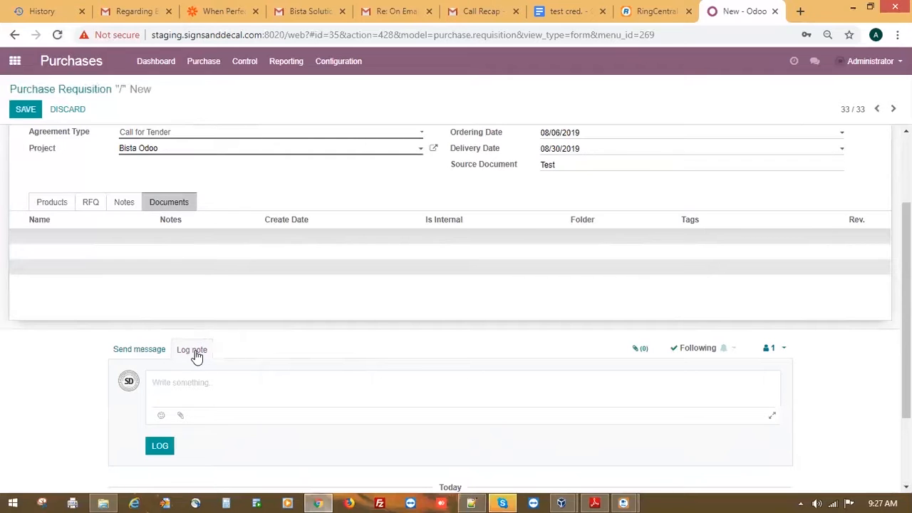
click(182, 416)
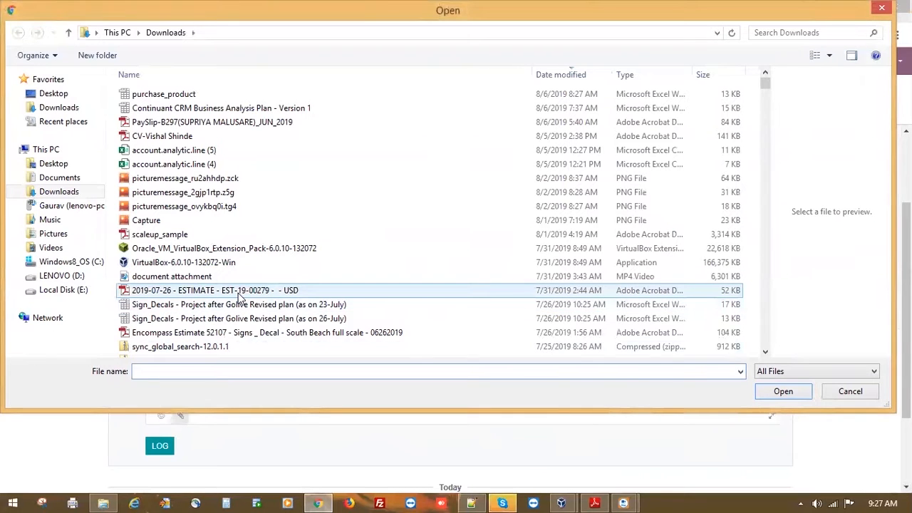
click(204, 179)
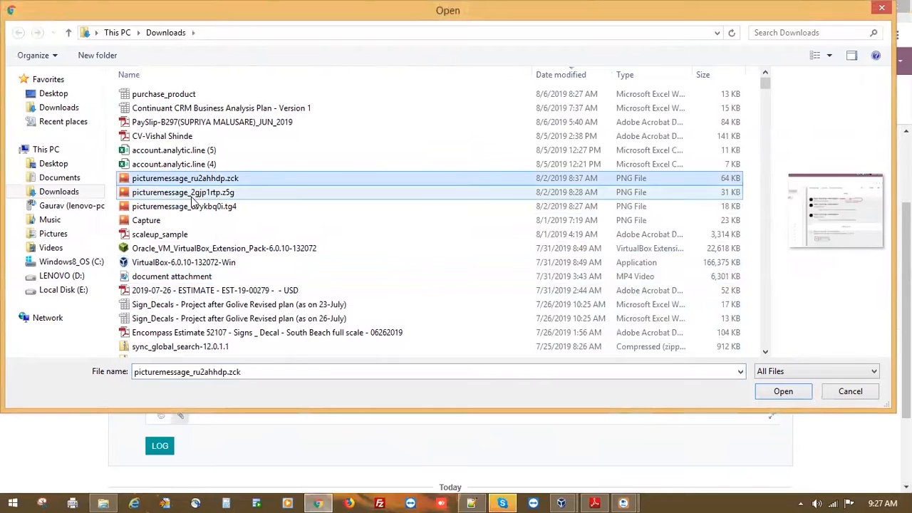
ctrl+click(199, 193)
ctrl+click(199, 206)
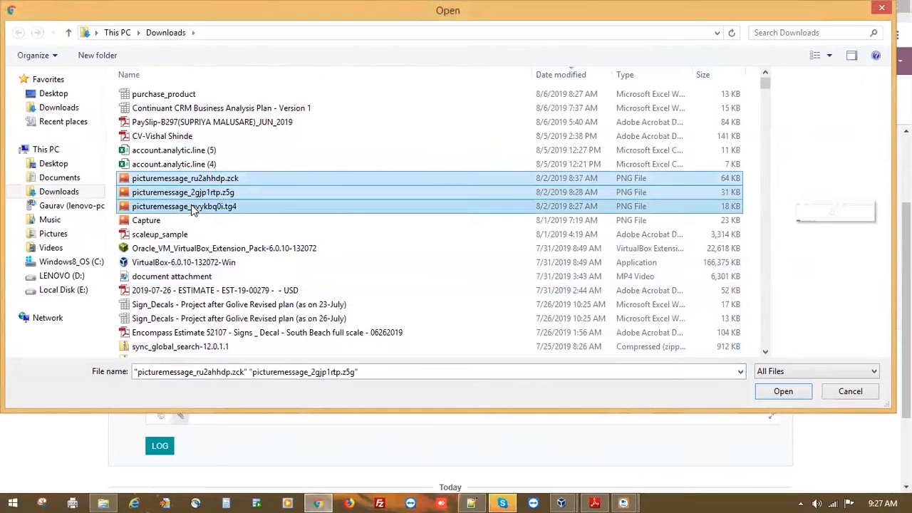
click(803, 392)
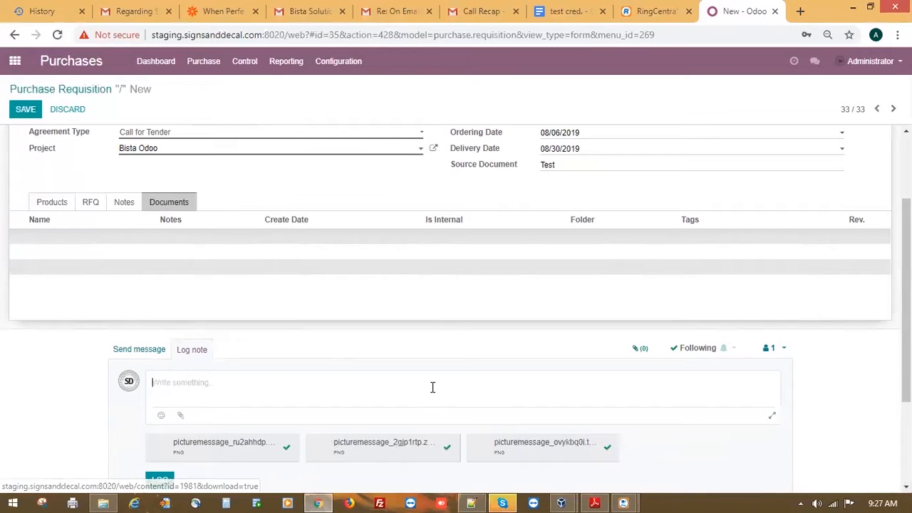
scroll(161, 455, down, 1)
click(160, 413)
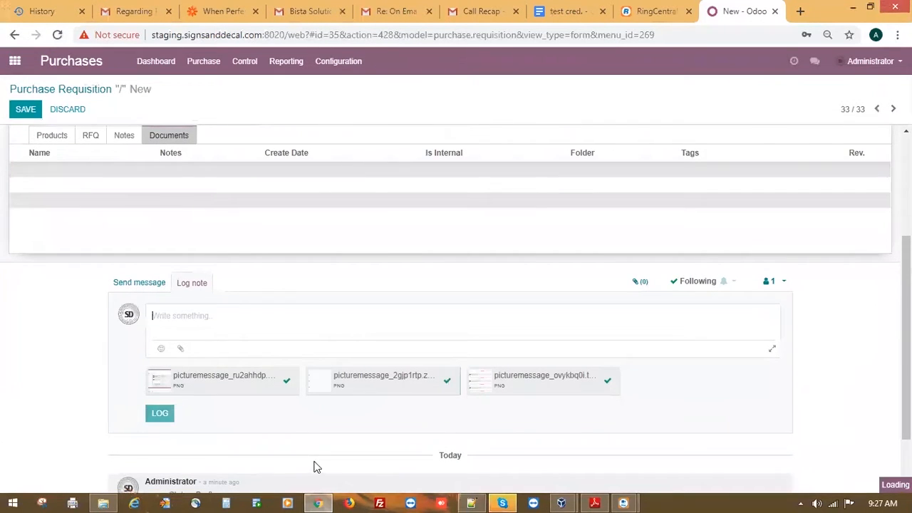
scroll(462, 331, up, 3)
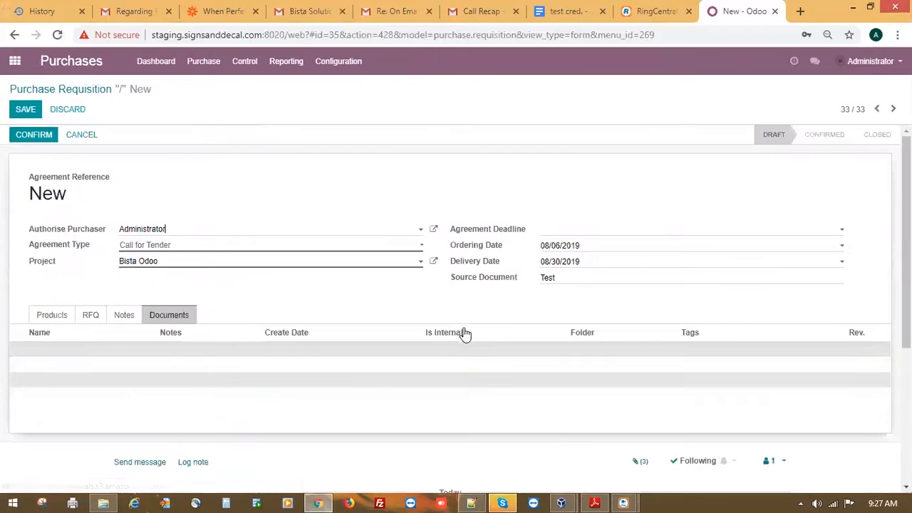
click(25, 110)
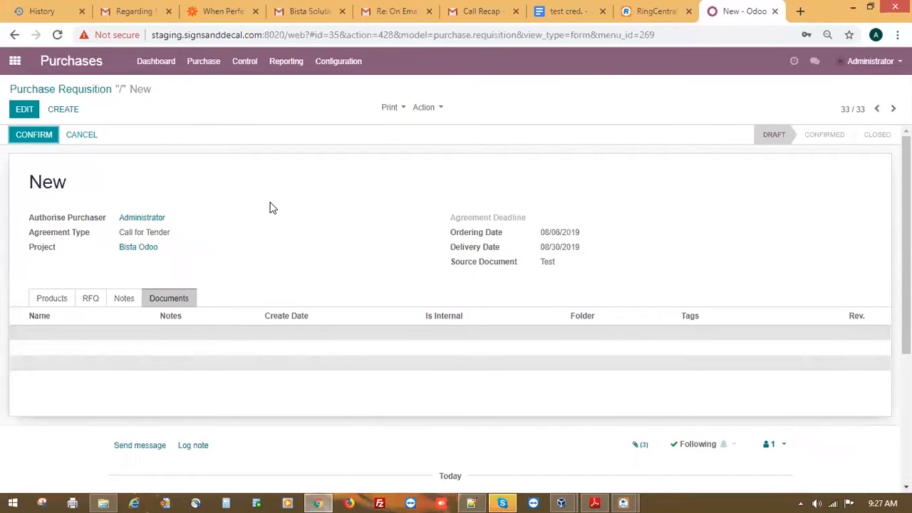
Step: Examine the saved requisition's logged image attachments, product lines and document list
scroll(279, 252, down, 2)
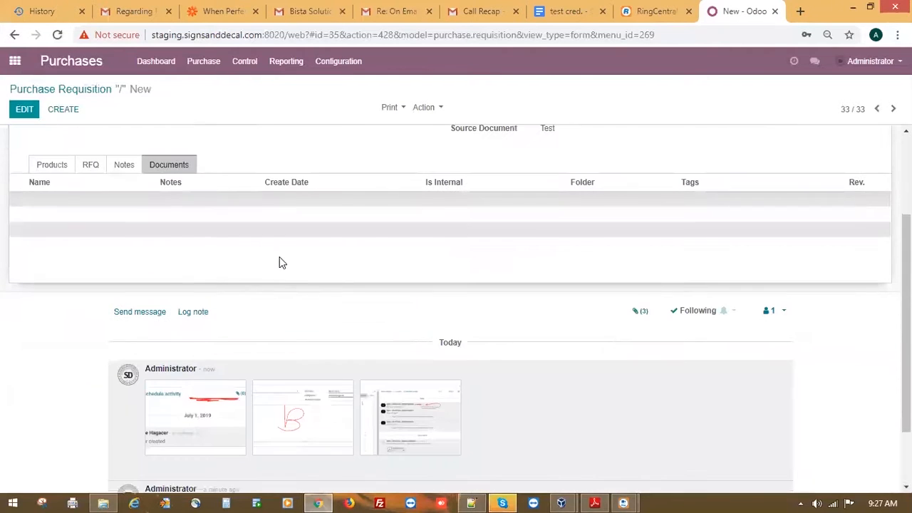
scroll(280, 262, up, 2)
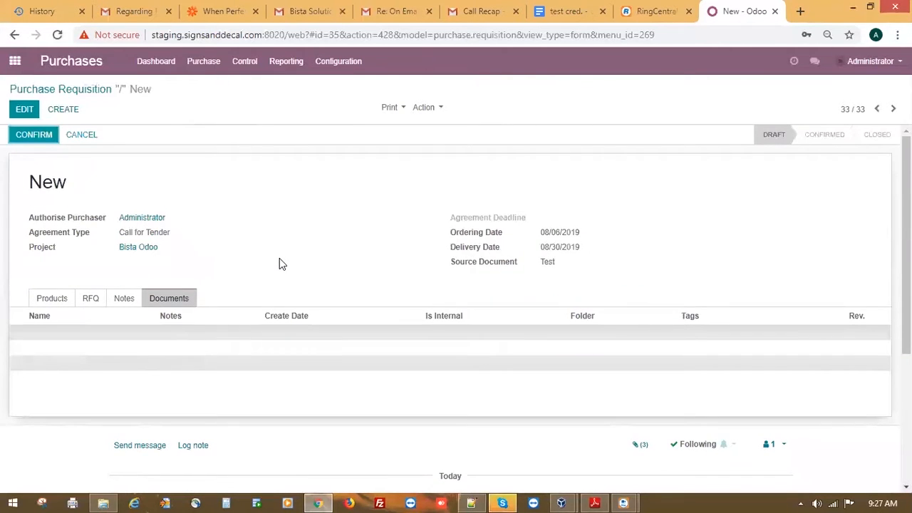
scroll(279, 264, down, 2)
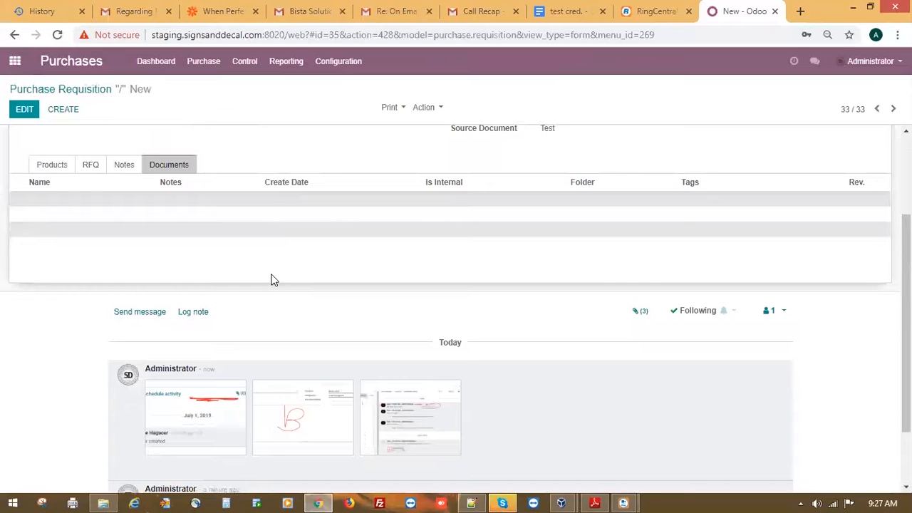
scroll(271, 284, up, 2)
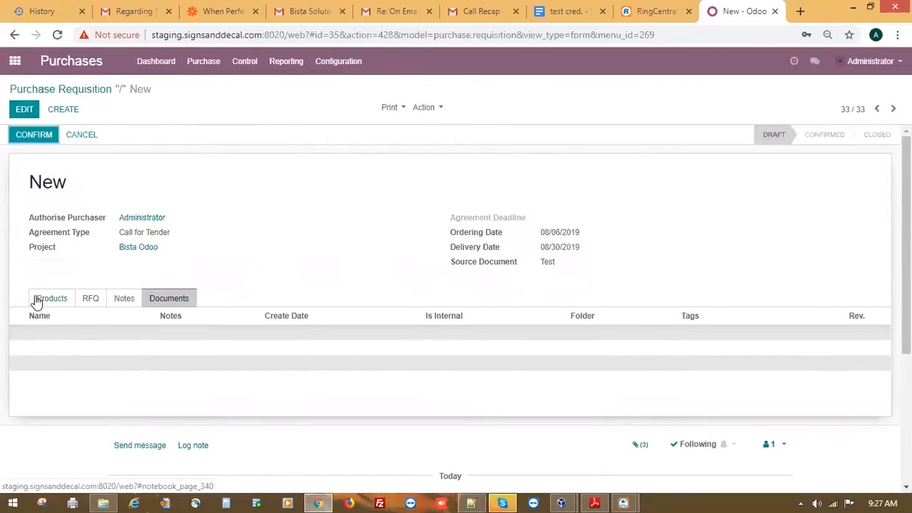
click(36, 137)
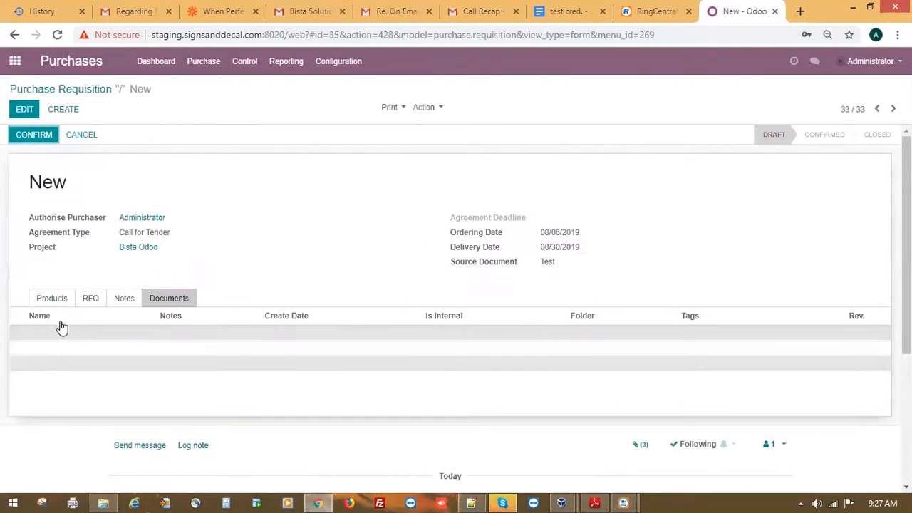
click(63, 299)
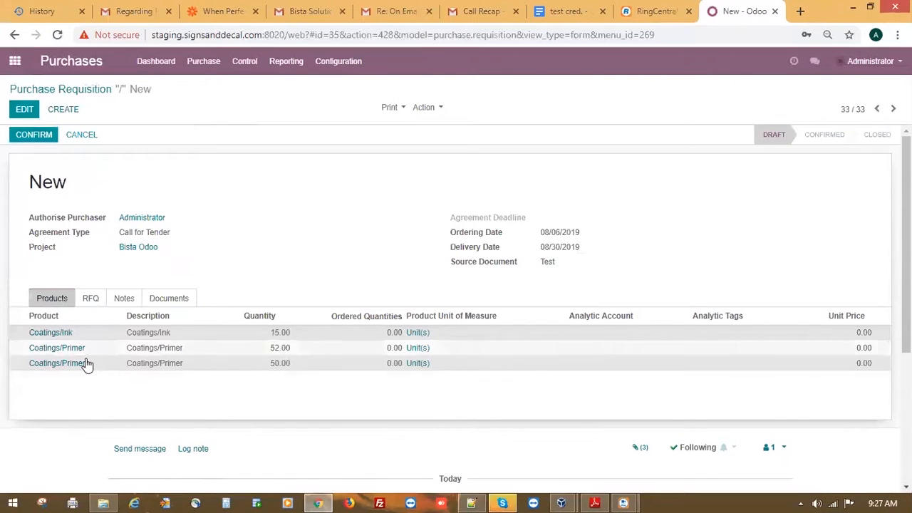
click(175, 300)
scroll(186, 421, down, 3)
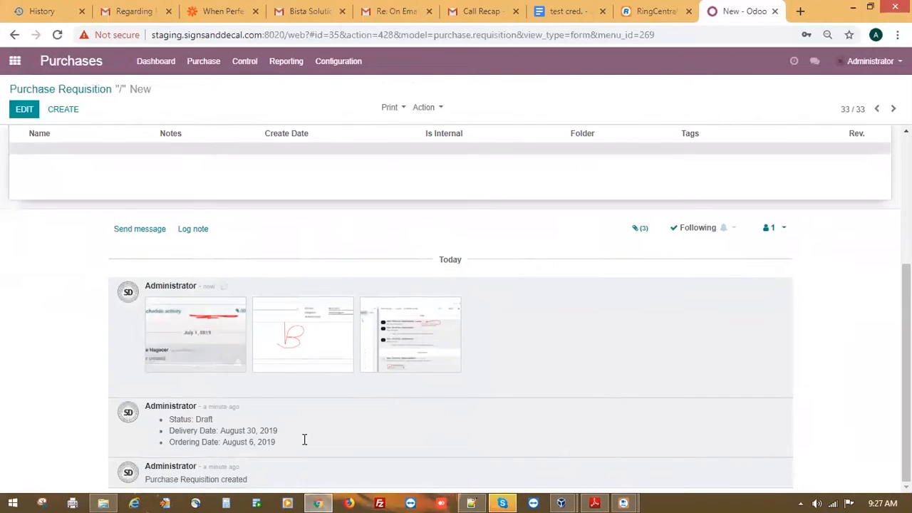
scroll(267, 387, up, 3)
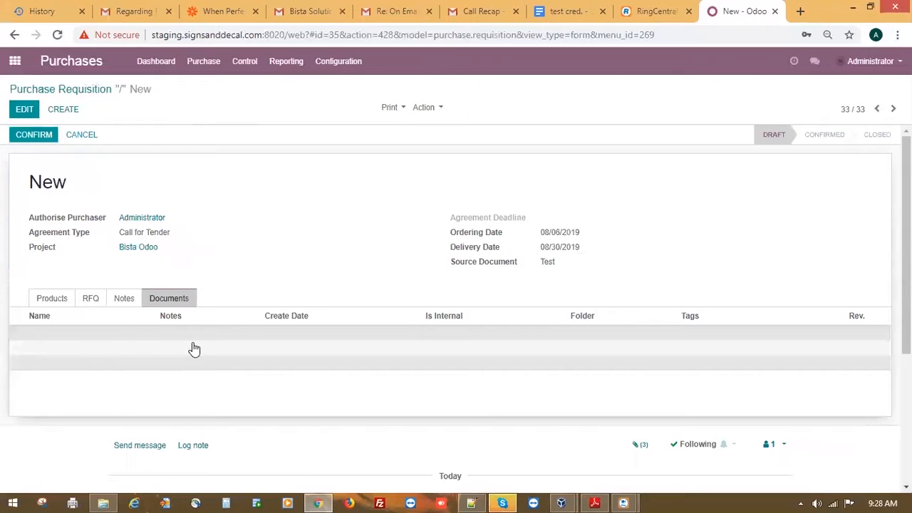
middle_click(57, 34)
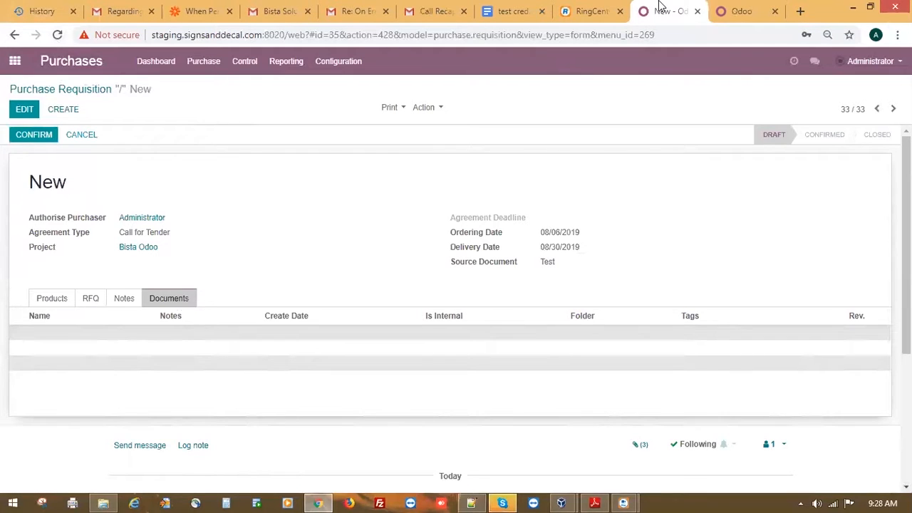
middle_click(57, 35)
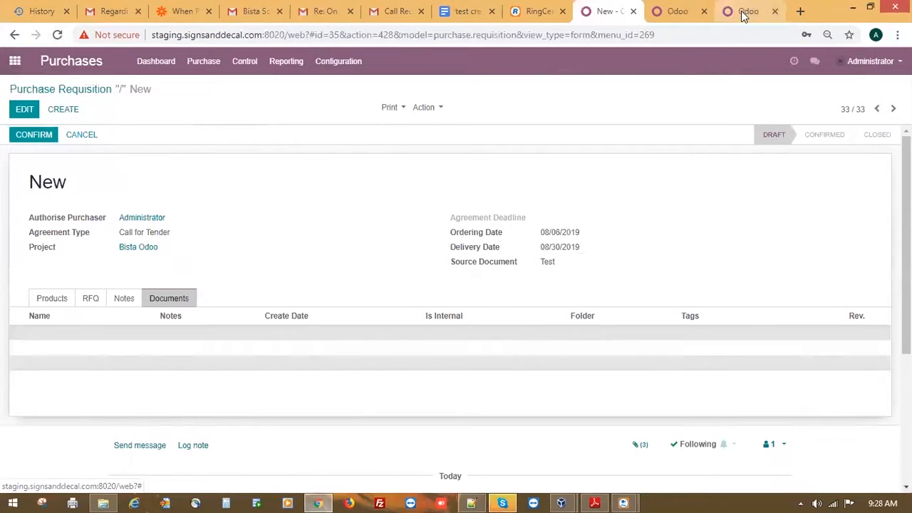
click(774, 11)
click(774, 12)
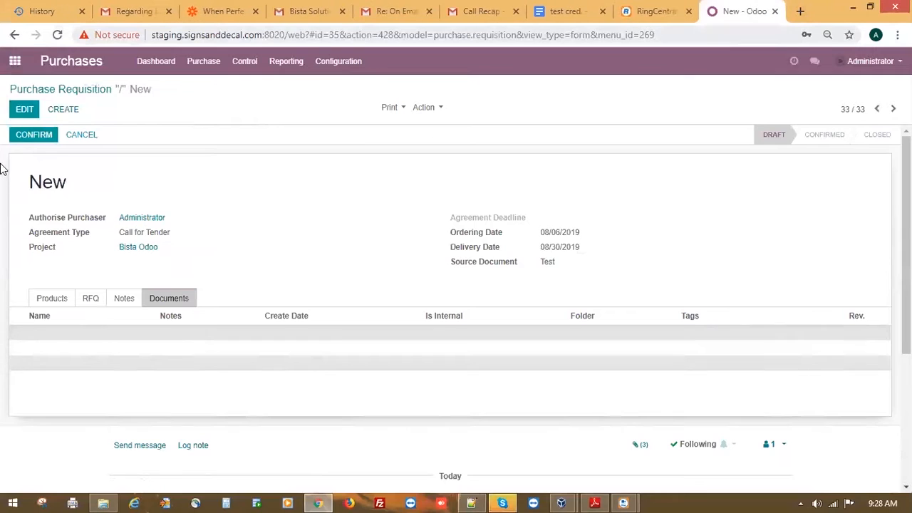
Step: Confirm the draft purchase requisition
click(40, 135)
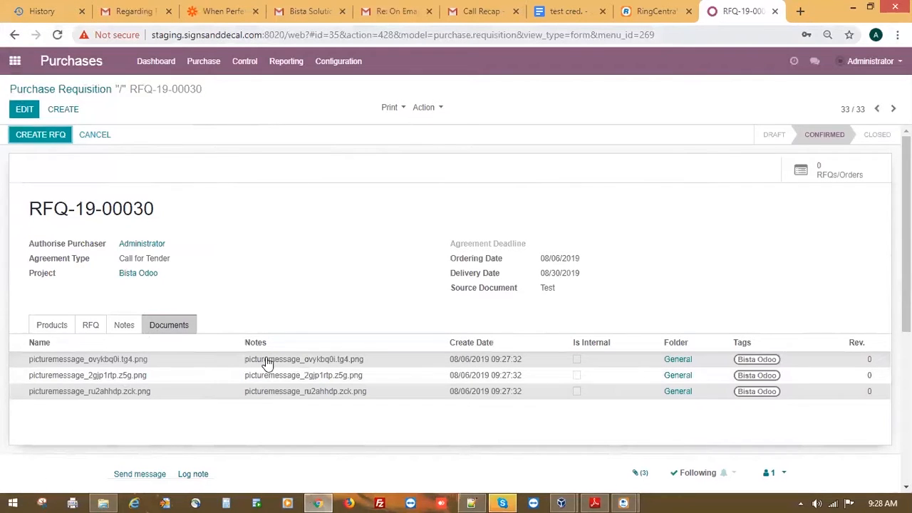
Step: Compare the confirmed requisition's document list with the images and status entries in its message log
scroll(143, 378, down, 2)
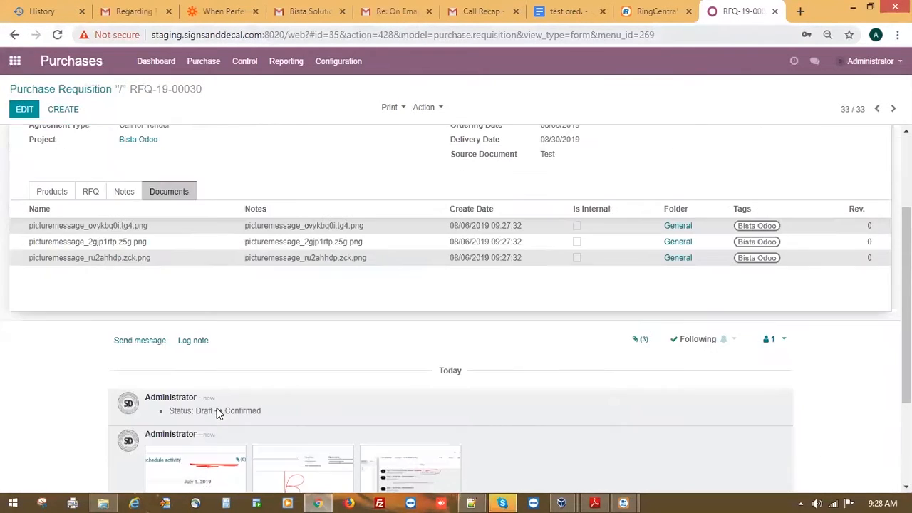
scroll(391, 358, down, 2)
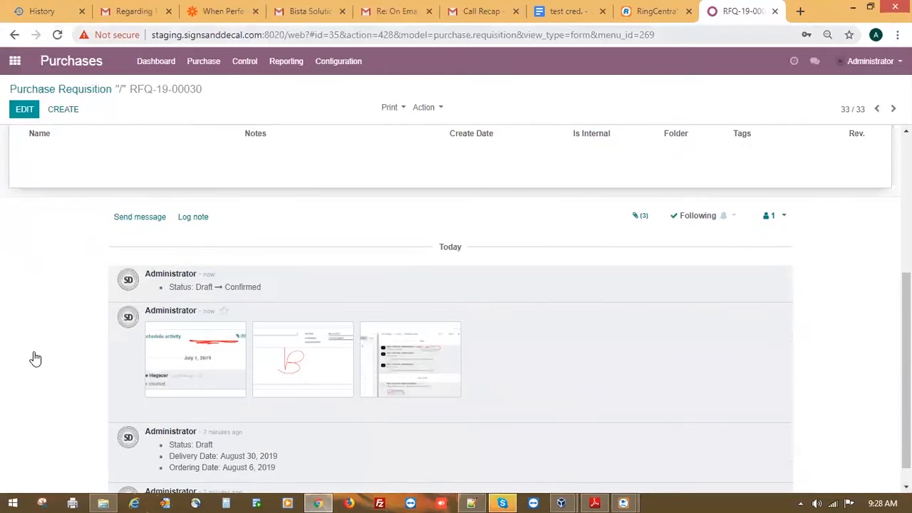
scroll(71, 358, up, 4)
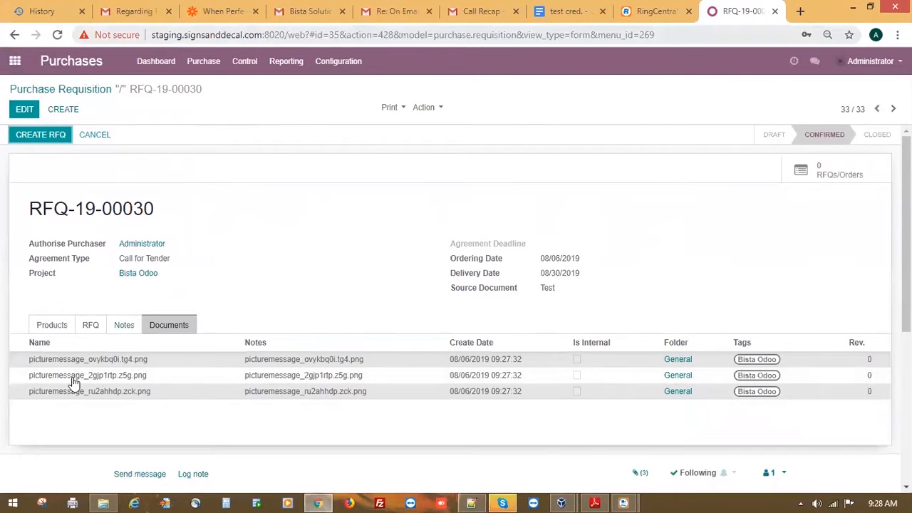
scroll(77, 372, down, 2)
scroll(202, 269, down, 1)
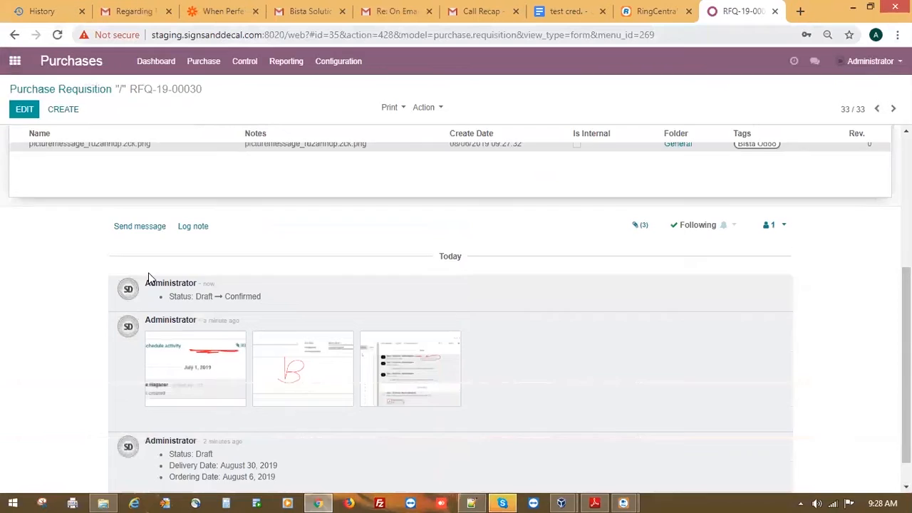
scroll(55, 161, up, 3)
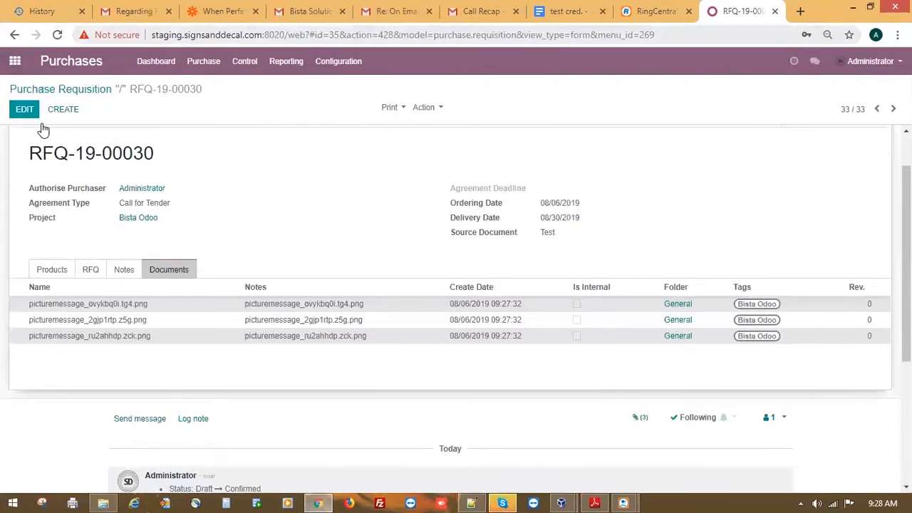
scroll(43, 126, up, 1)
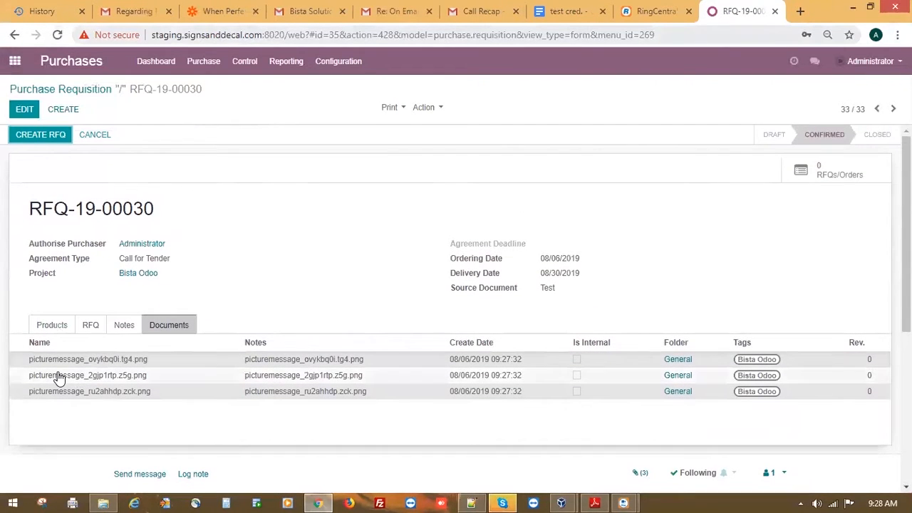
scroll(59, 378, down, 4)
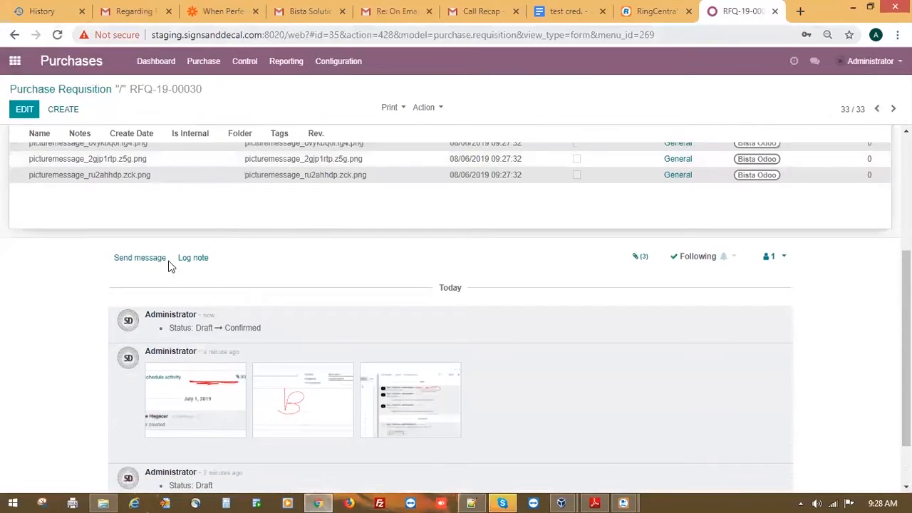
scroll(267, 269, down, 1)
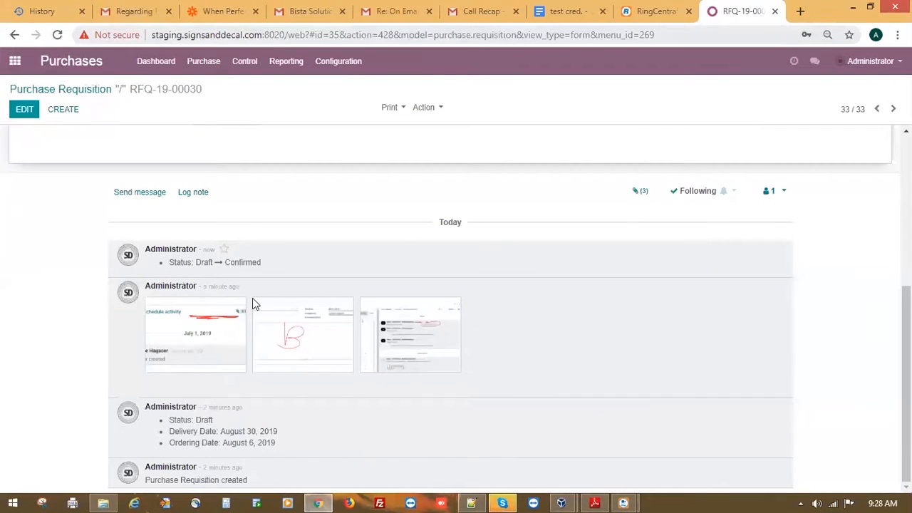
scroll(253, 304, up, 1)
scroll(249, 303, up, 3)
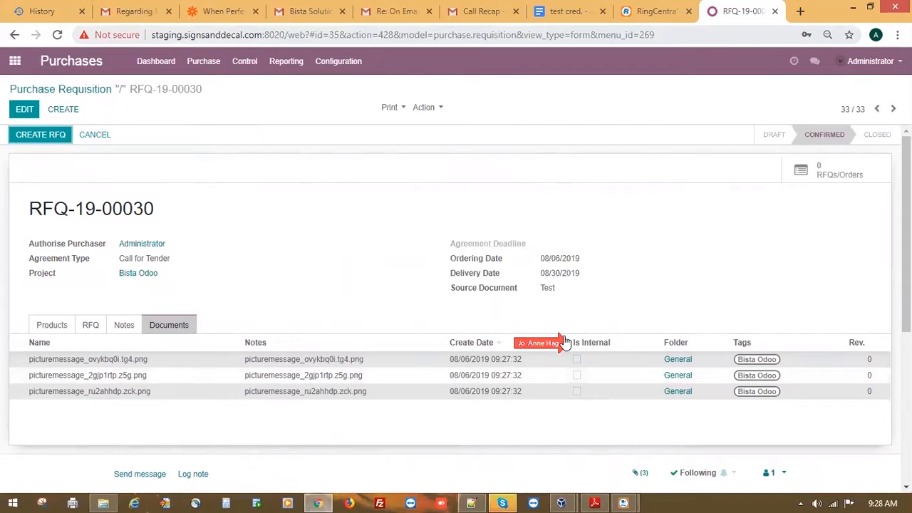
Step: Mark the requisition document picturemessage_ovykbq0i.tg4.png as internal and save the attachment
click(24, 109)
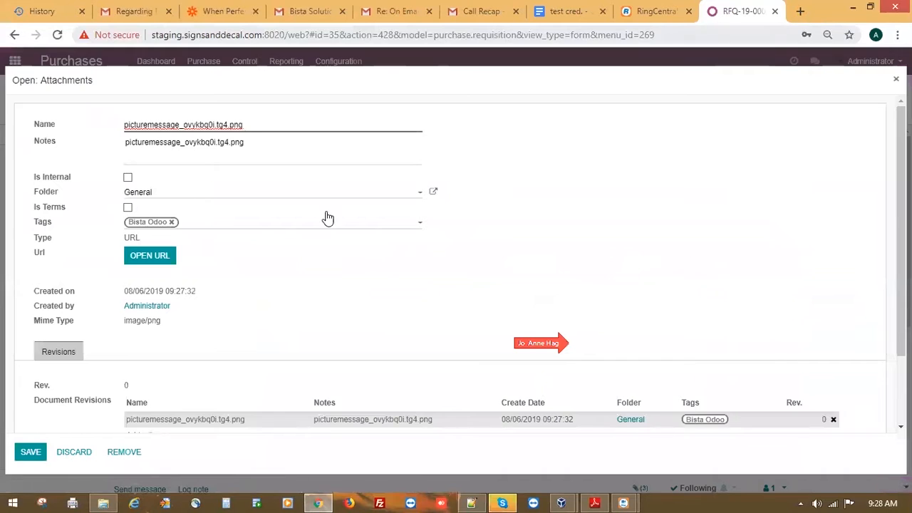
click(128, 177)
click(30, 451)
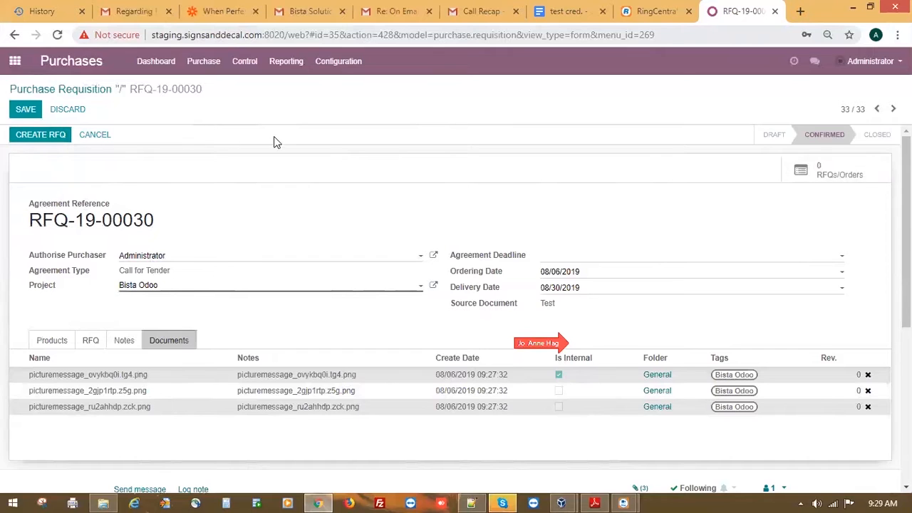
Step: Create an RFQ from the requisition with Stylish Events as vendor and its matching contact as representative
click(35, 135)
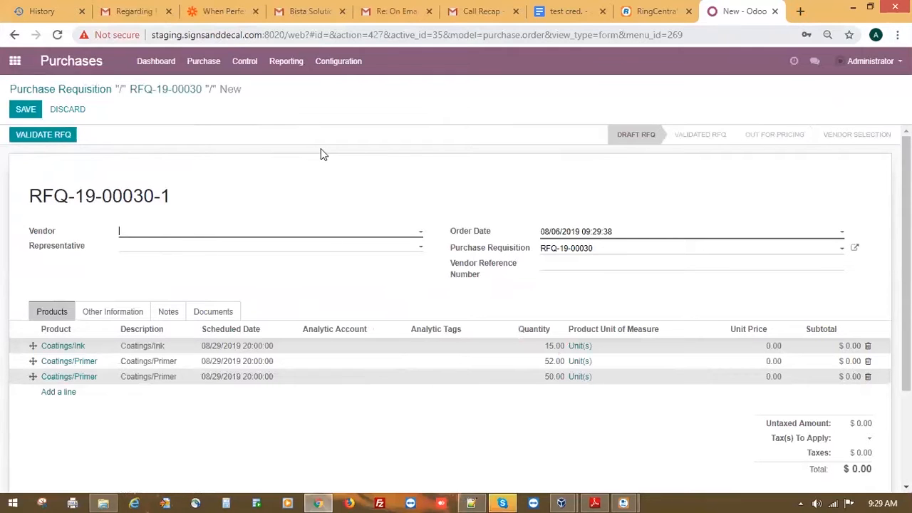
click(383, 235)
click(157, 249)
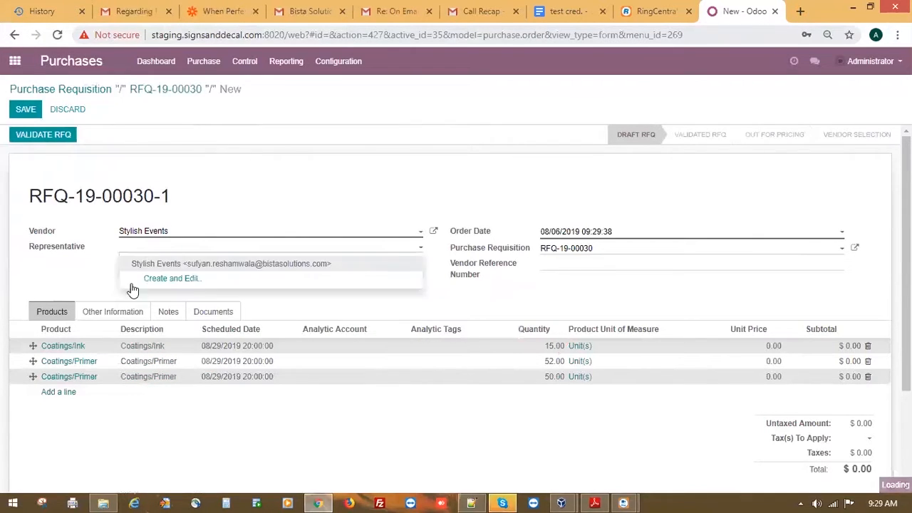
click(244, 269)
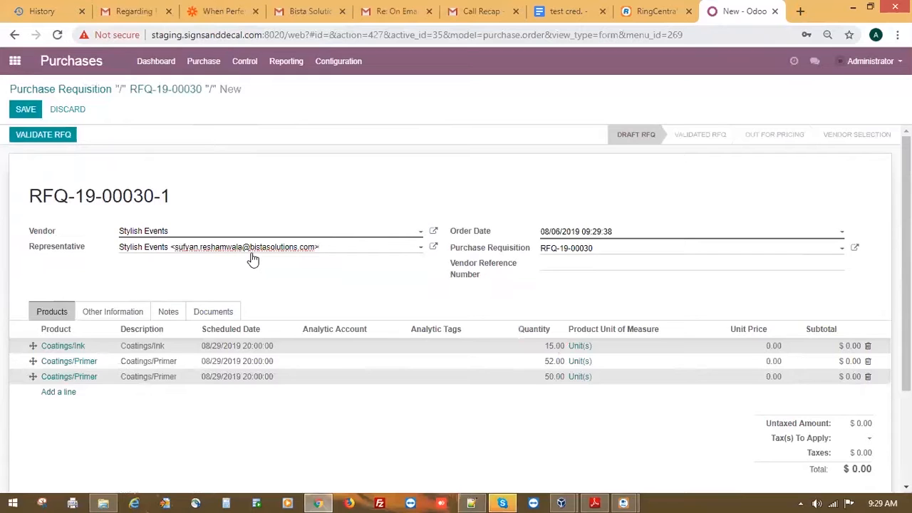
Step: Examine the Stylish Events vendor record's contact, sales and purchase details, and the available representative choices
click(433, 232)
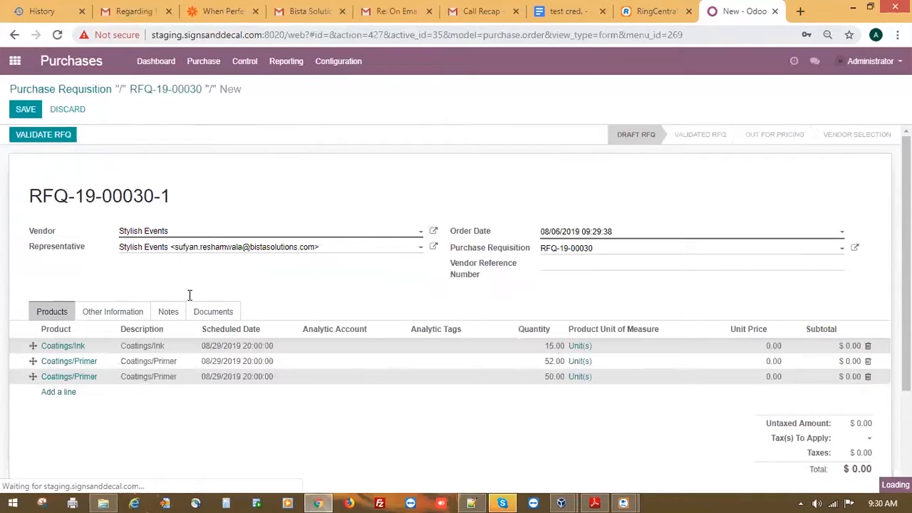
scroll(206, 399, down, 4)
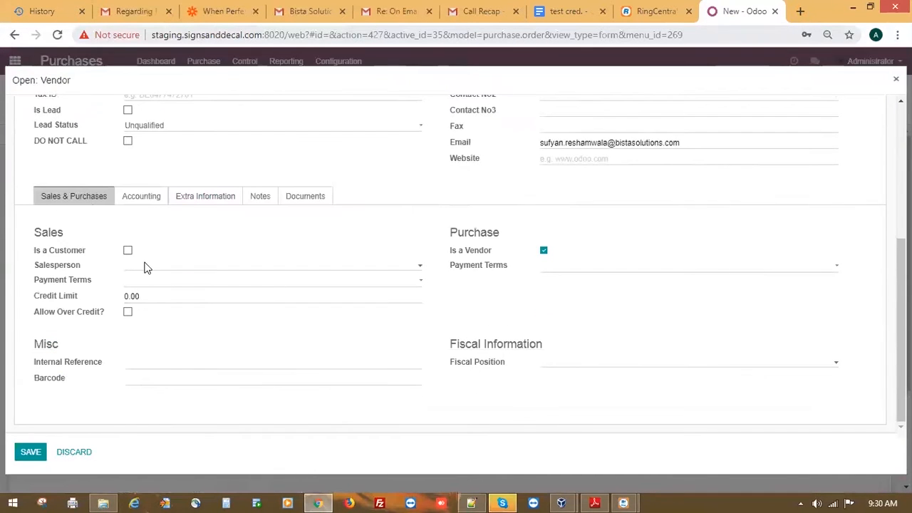
scroll(195, 335, up, 3)
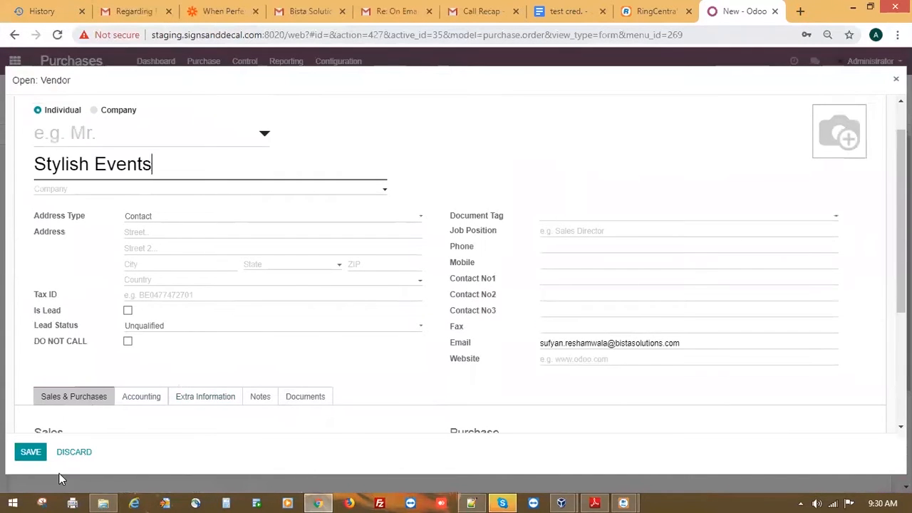
click(71, 453)
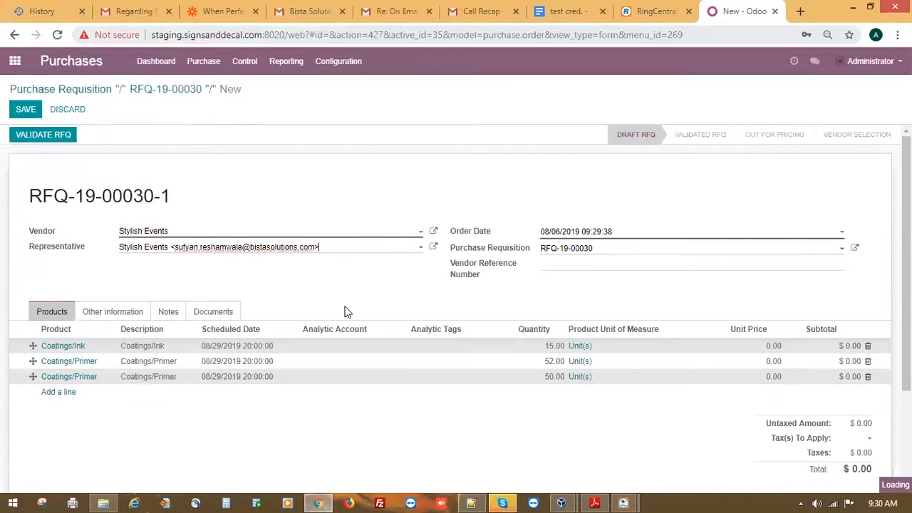
click(349, 249)
click(457, 302)
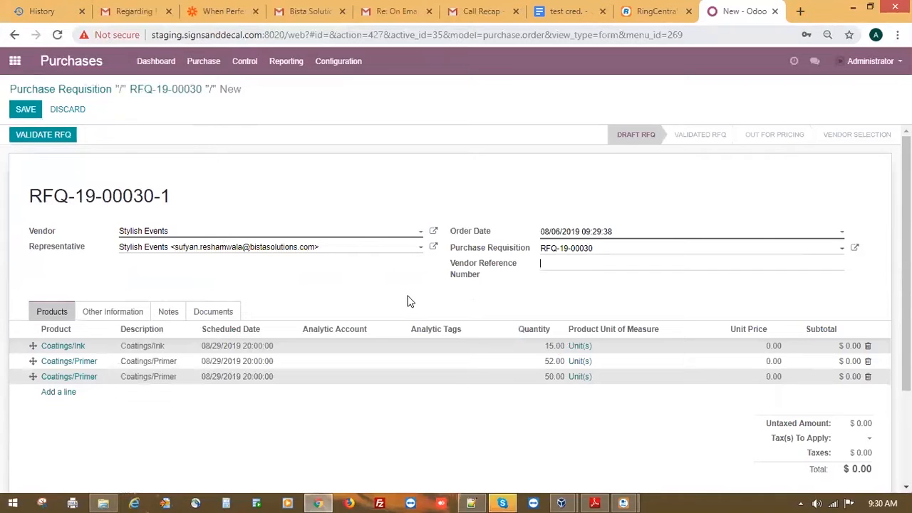
click(354, 254)
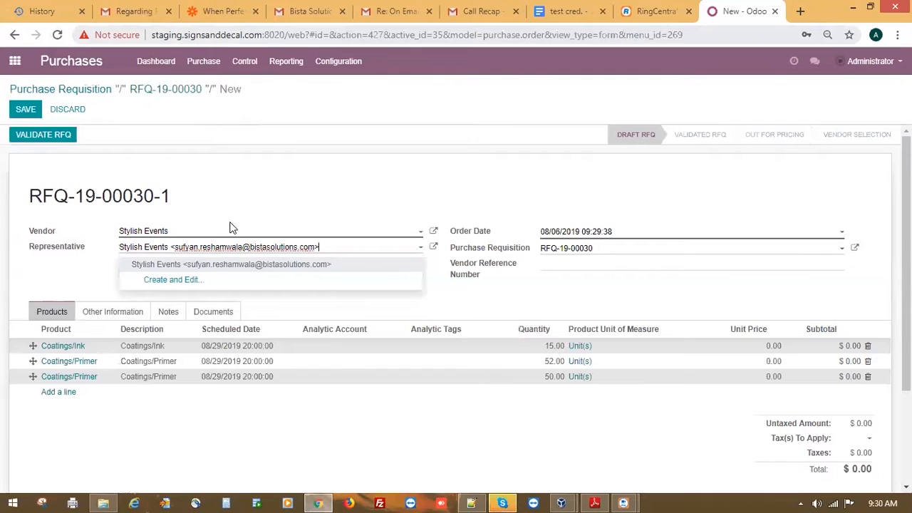
click(280, 215)
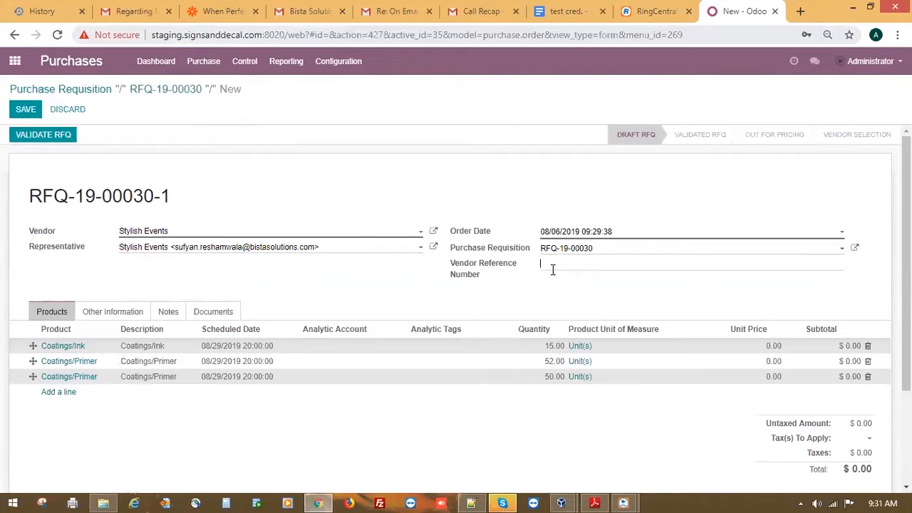
Step: Set the unit prices to 15 for Coatings/Ink, 15 for the 52-unit Coatings/Primer and 52 for the 50-unit one, and save the RFQ
click(748, 346)
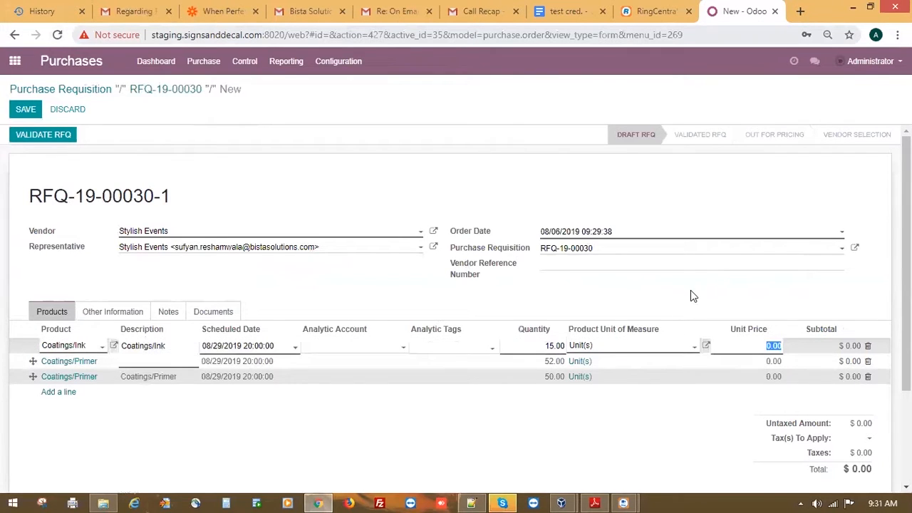
text(15)
click(750, 360)
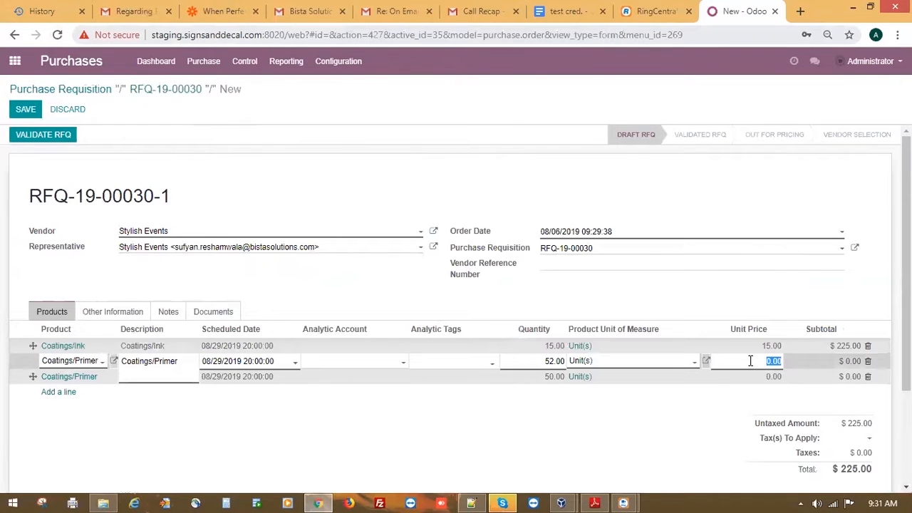
text(15)
click(758, 377)
text(52)
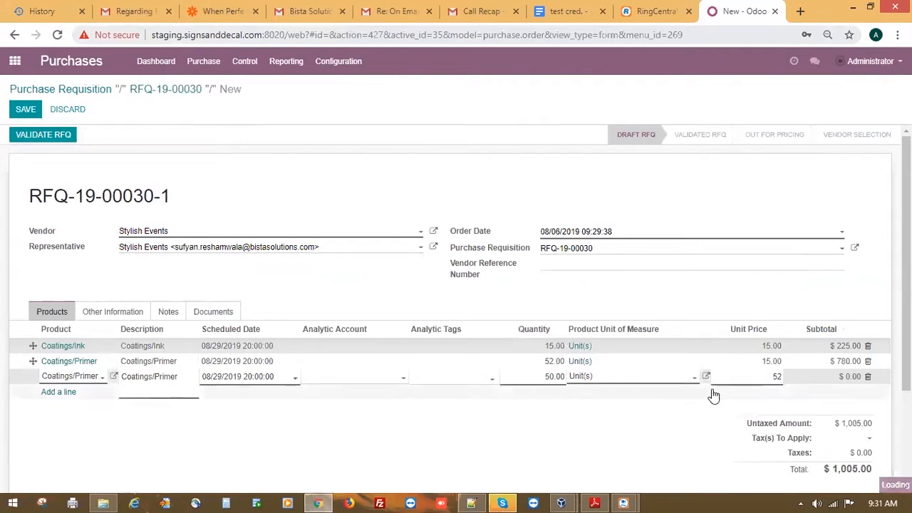
click(713, 396)
click(25, 111)
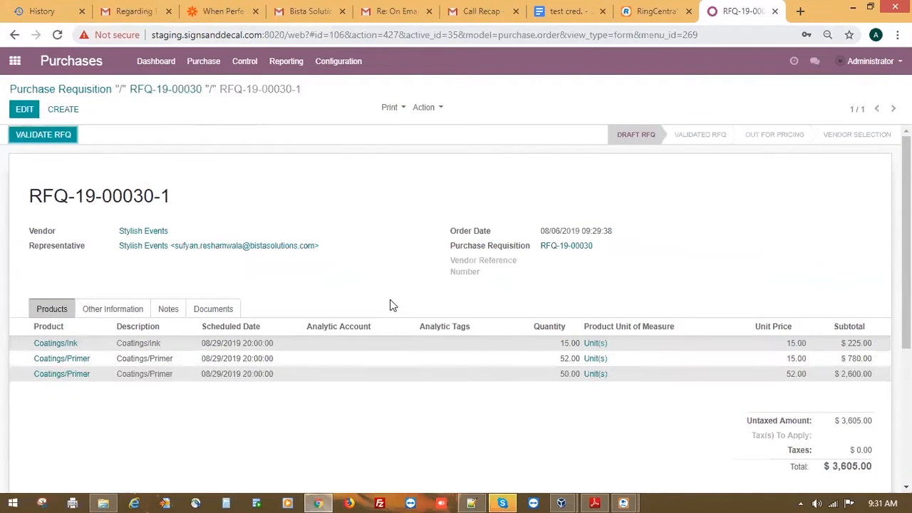
Step: Create a second RFQ for the requisition with the vendor listed after Stylish Events and that vendor's matching representative
click(63, 109)
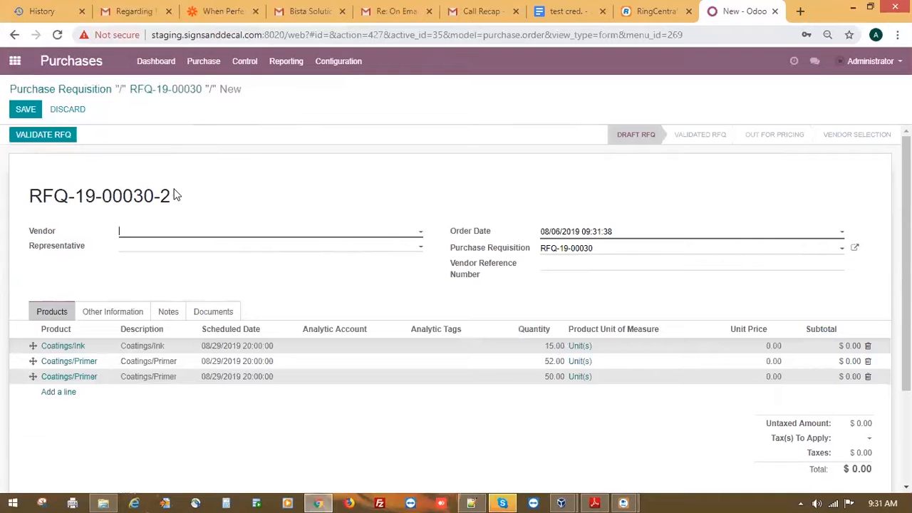
drag(171, 196, 20, 207)
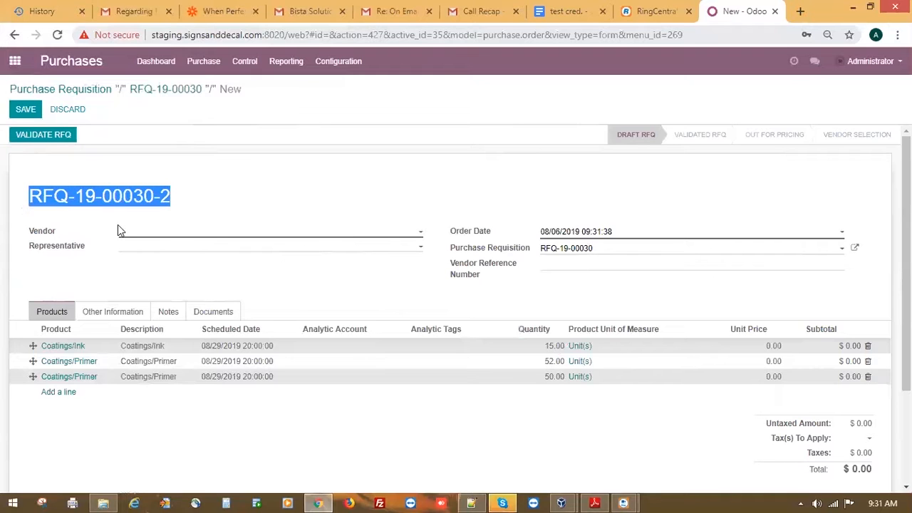
click(216, 230)
click(160, 264)
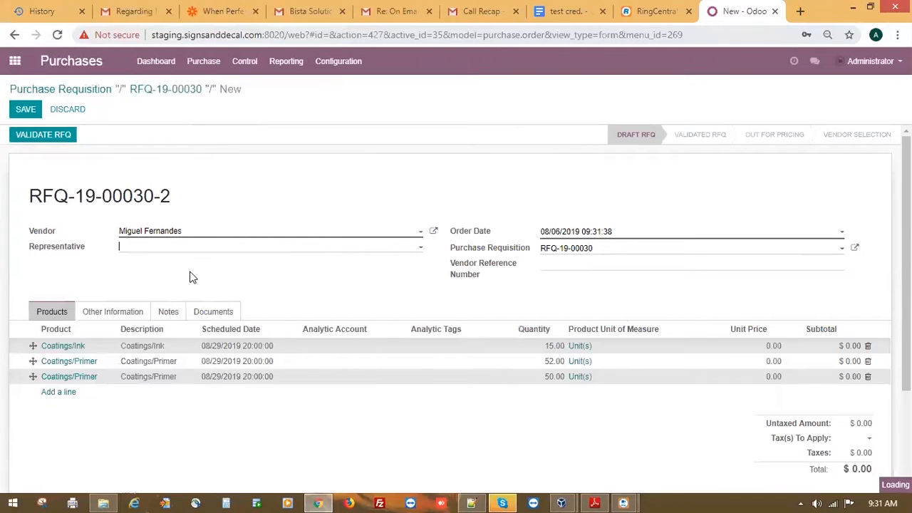
click(191, 261)
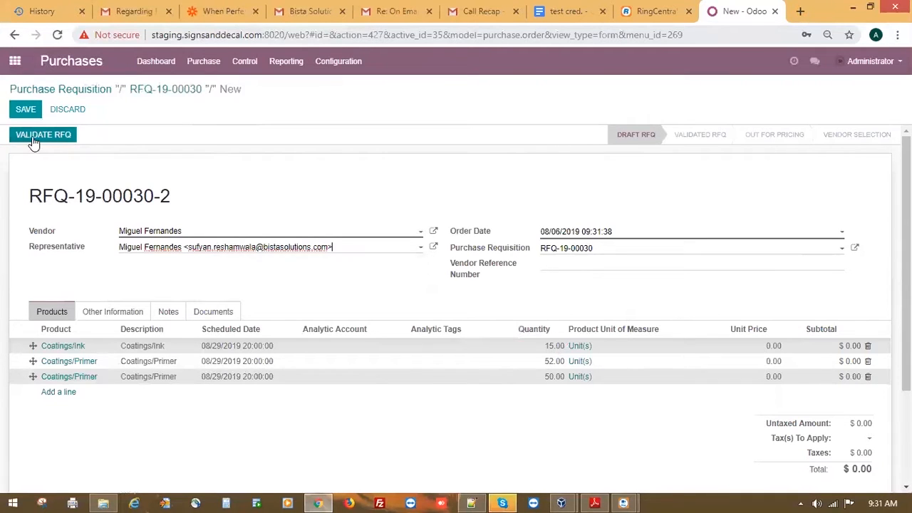
Step: Price Coatings/Ink at 2, the 52-unit Coatings/Primer at 56 and the 50-unit Coatings/Primer at 35, and save the second RFQ
click(765, 347)
text(2)
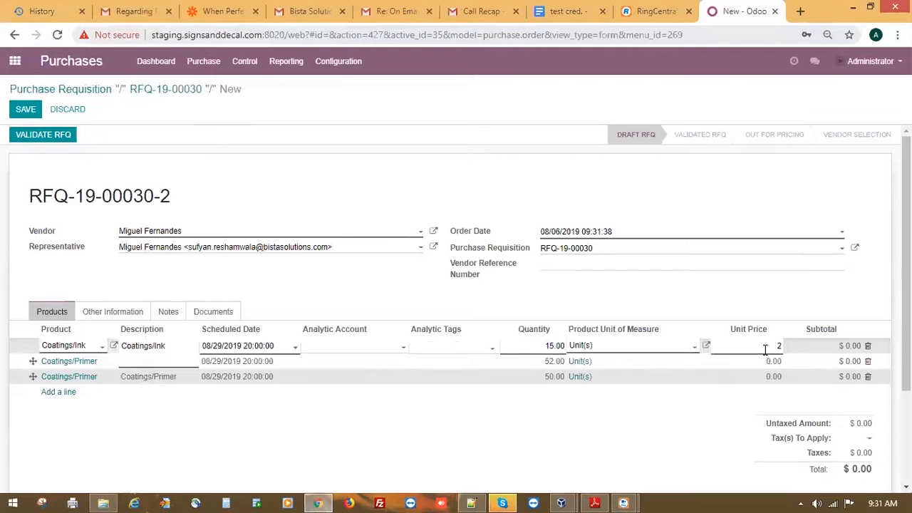
click(766, 361)
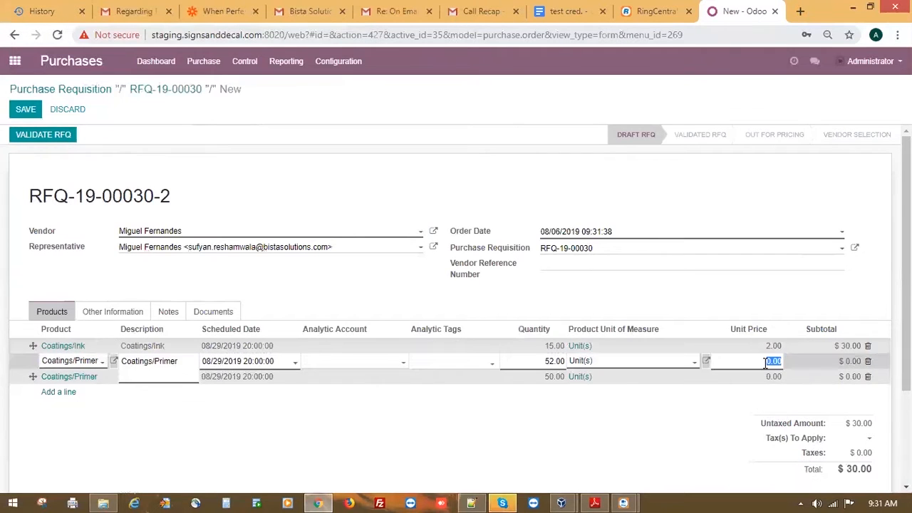
text(56)
click(765, 378)
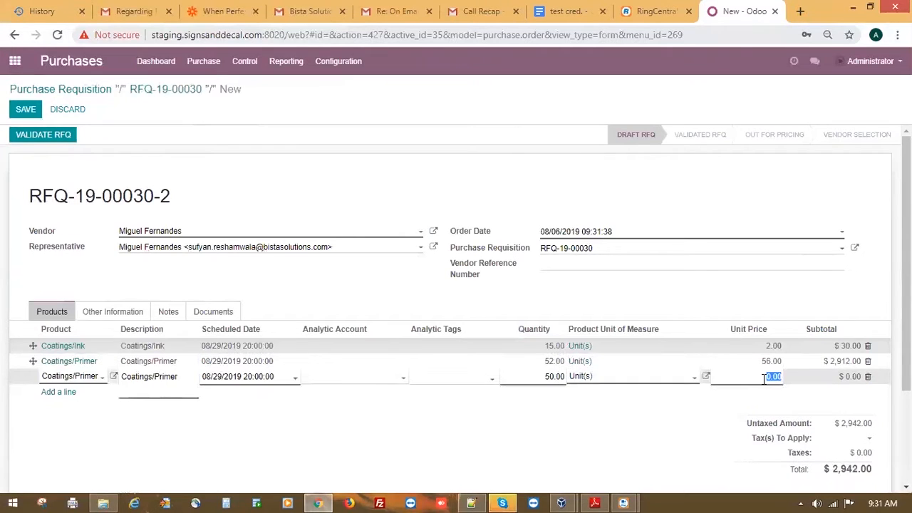
text(35)
click(517, 433)
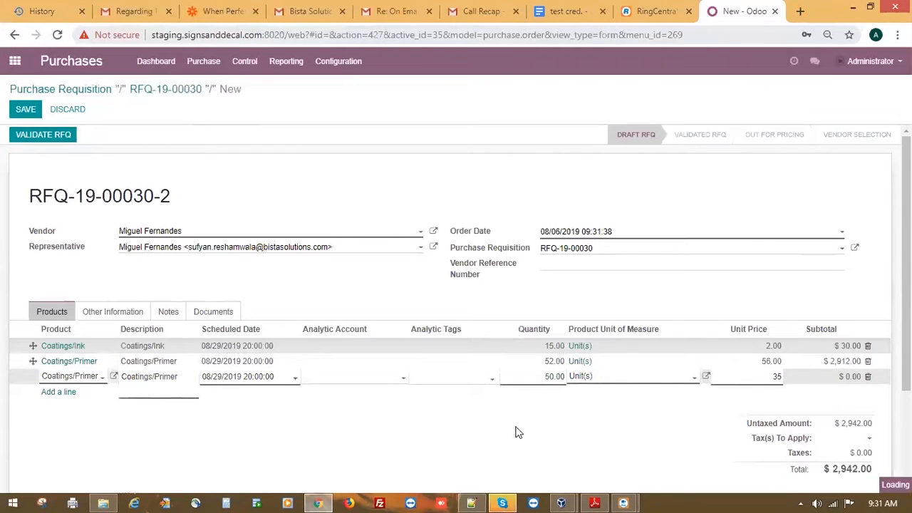
click(24, 112)
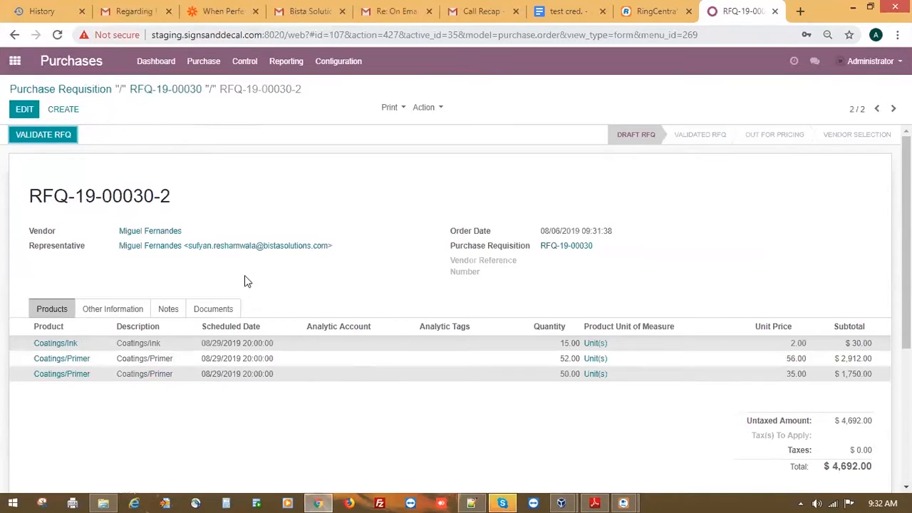
Step: From the requisition's RFQ list, create and save a third RFQ with ZUND America, Inc as vendor and its matching representative
click(158, 90)
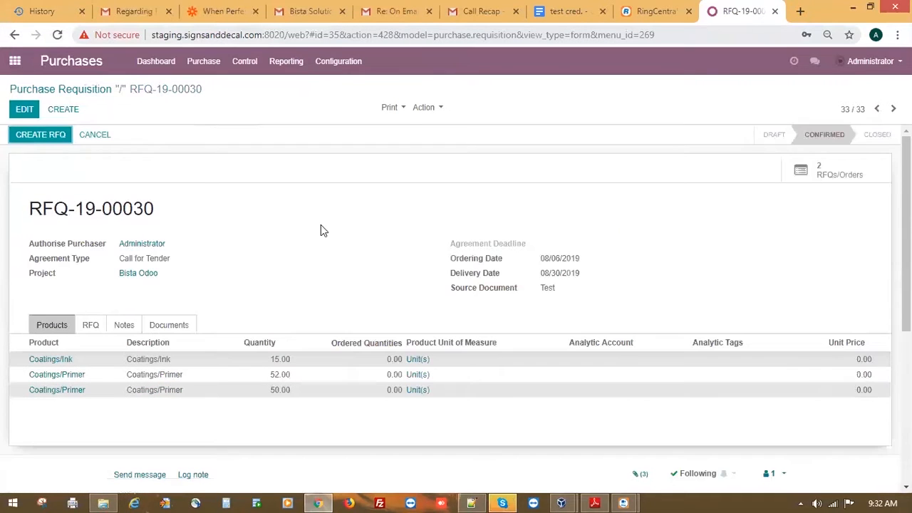
click(846, 173)
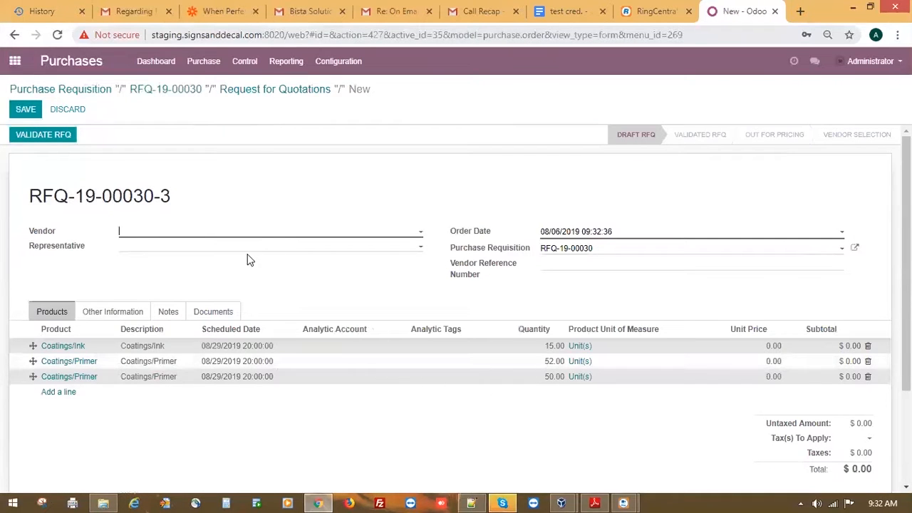
click(295, 232)
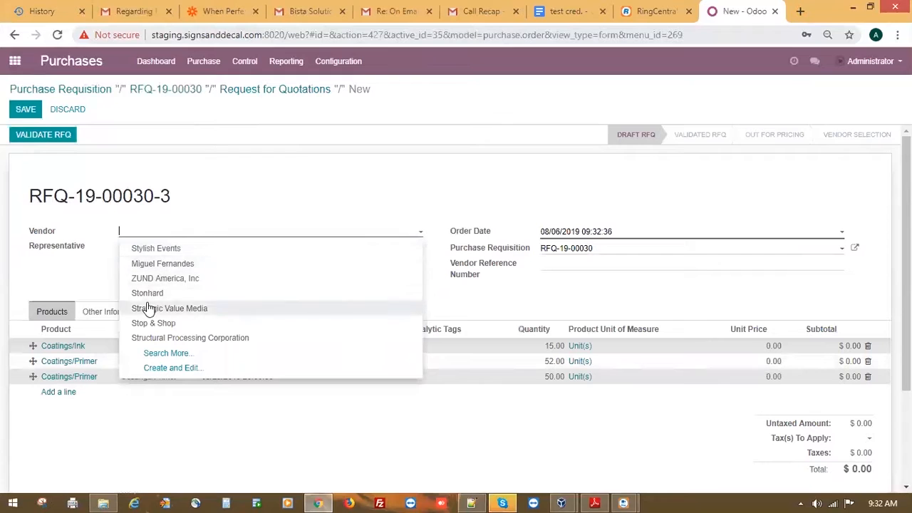
click(174, 277)
click(257, 248)
click(192, 265)
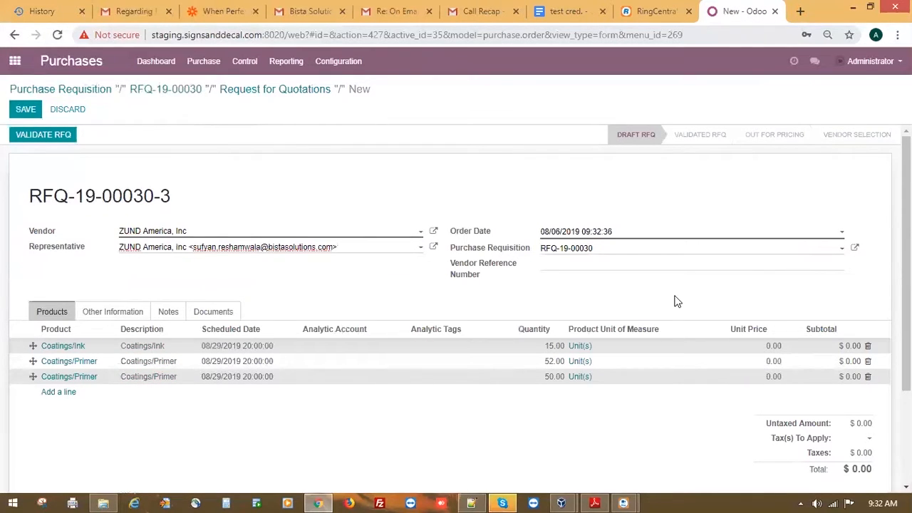
click(26, 110)
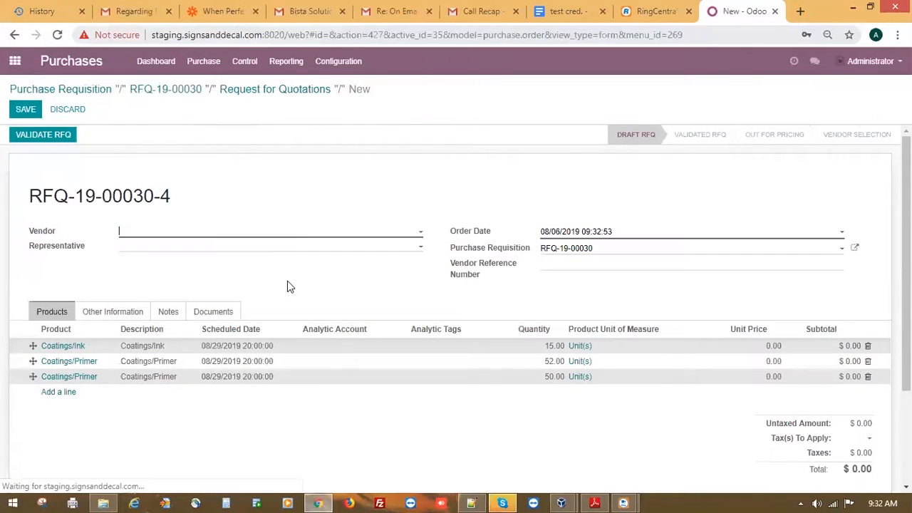
Step: Set Stonhard as vendor, price Coatings/Ink at 15, the 52-unit Coatings/Primer at 56 and the 50-unit one at 82, and save the fourth RFQ
click(298, 235)
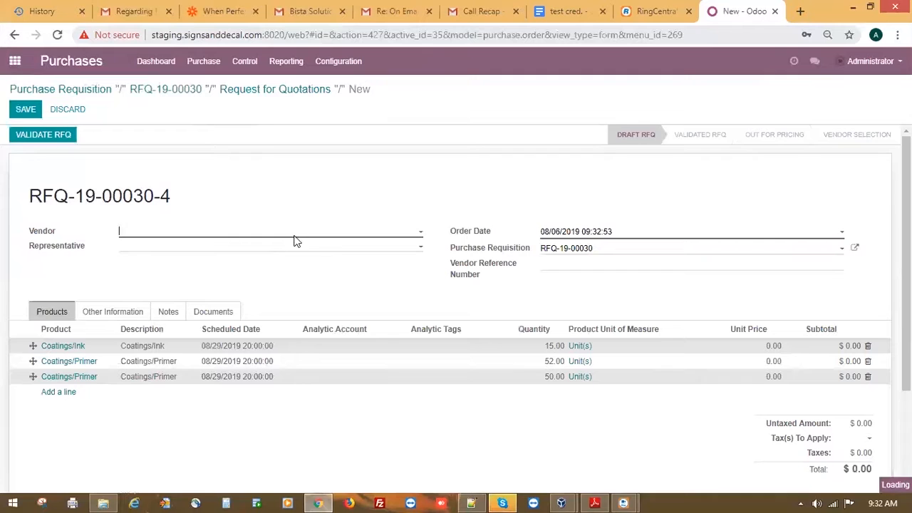
click(155, 292)
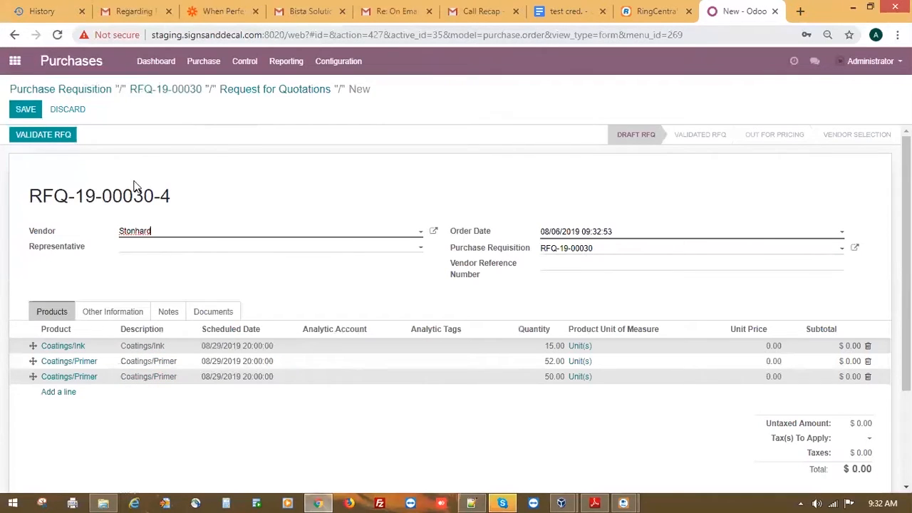
click(772, 346)
text(5)
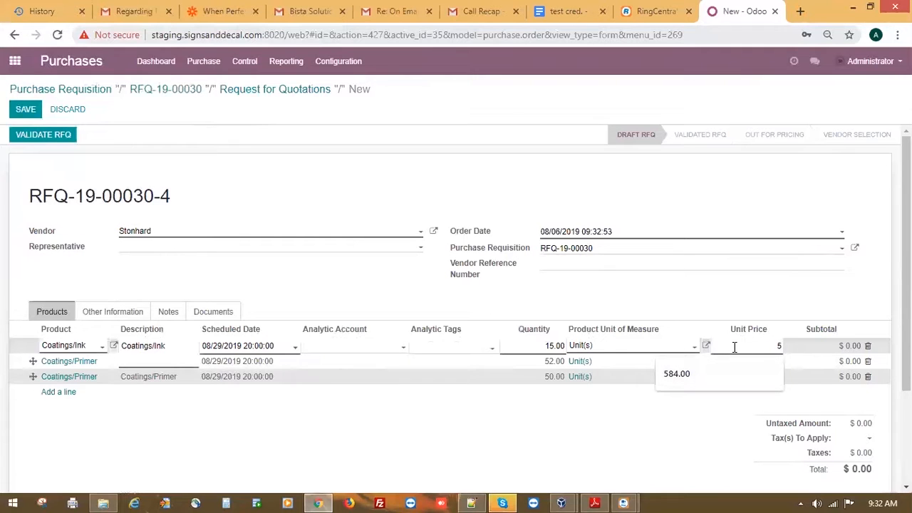
text(15)
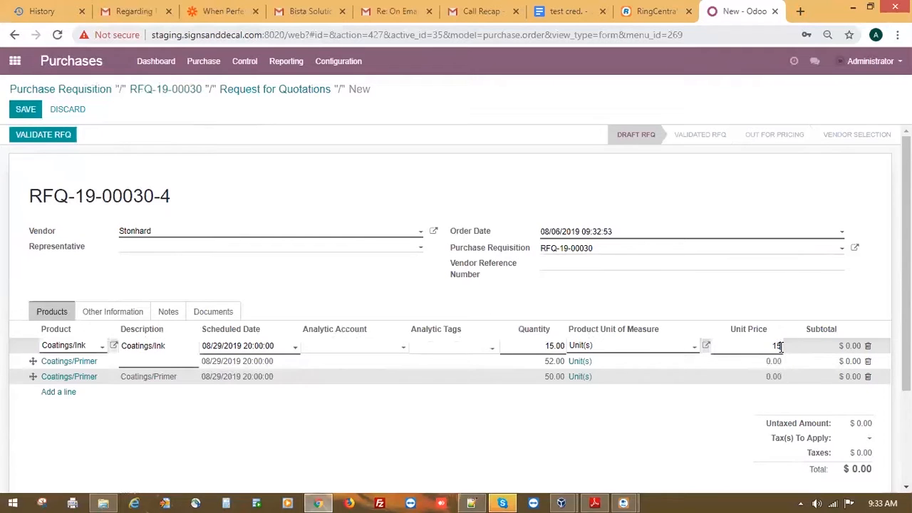
click(769, 364)
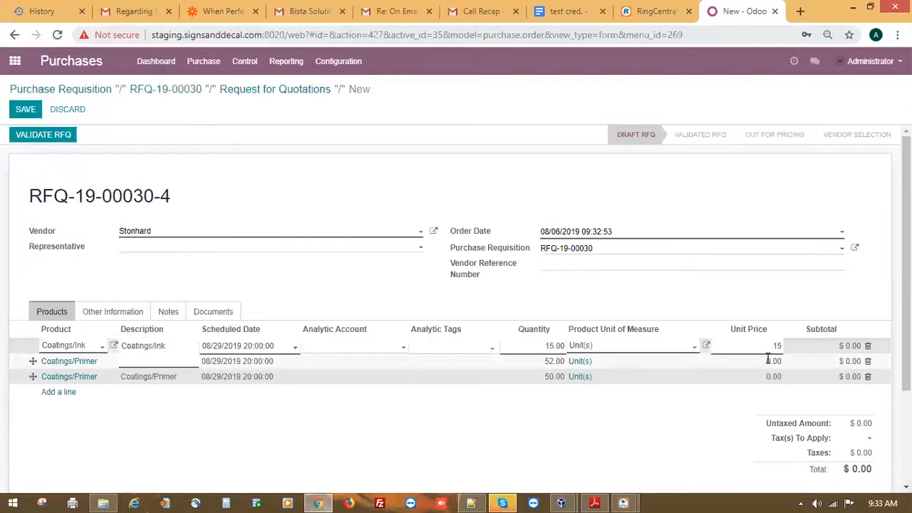
text(50)
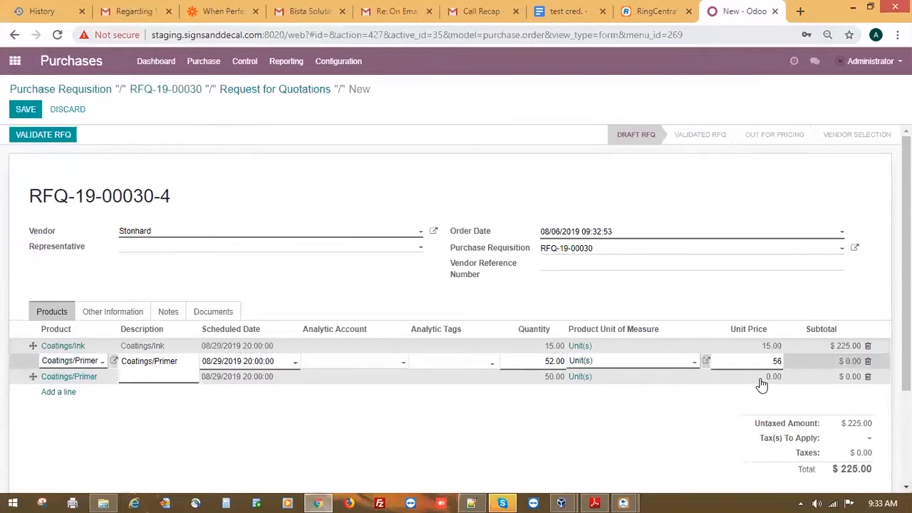
click(769, 376)
text(82)
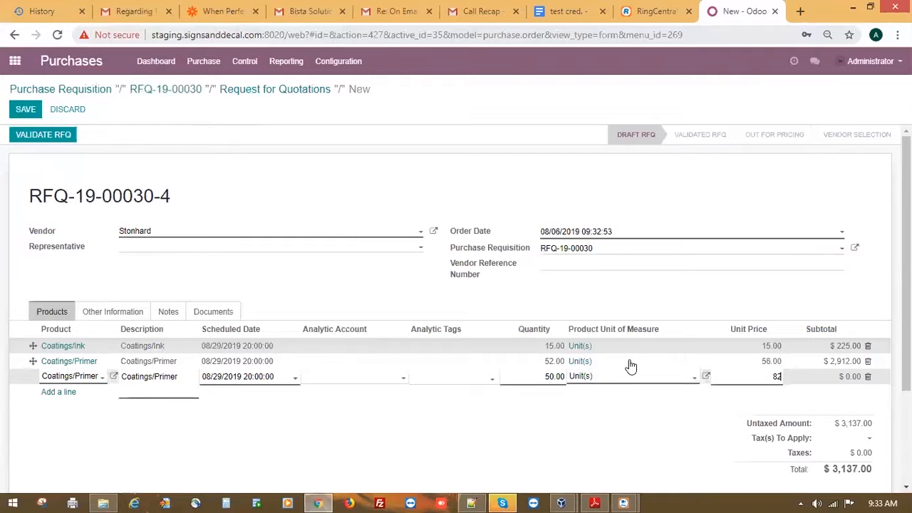
click(25, 109)
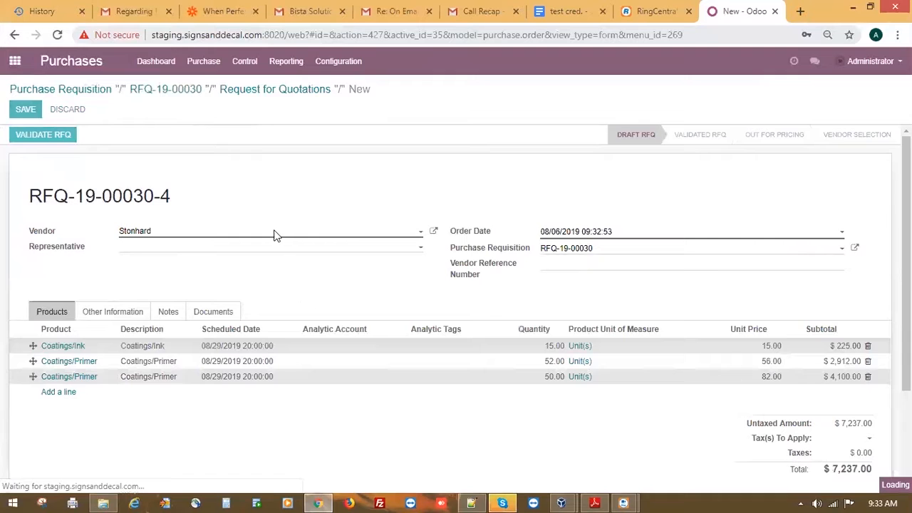
Step: Log a note on the Stonhard RFQ with Capture.PNG from the Downloads folder attached
click(217, 313)
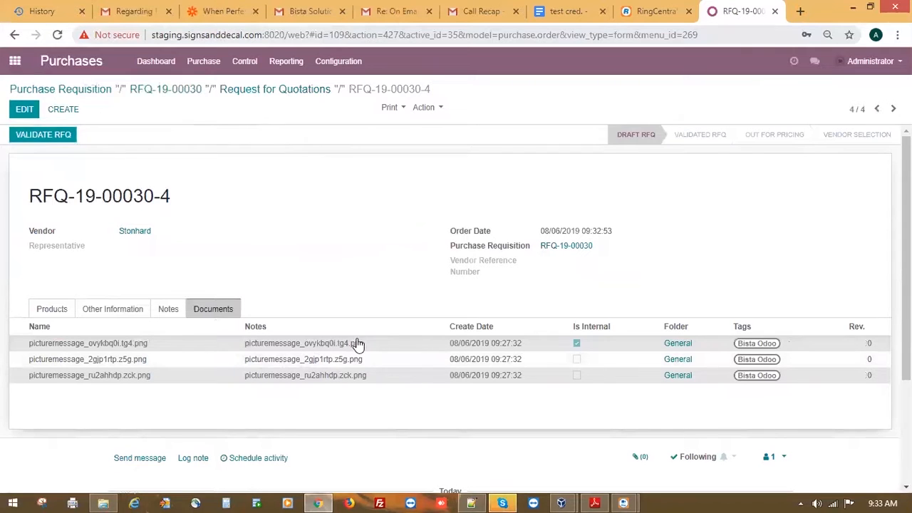
scroll(194, 369, down, 1)
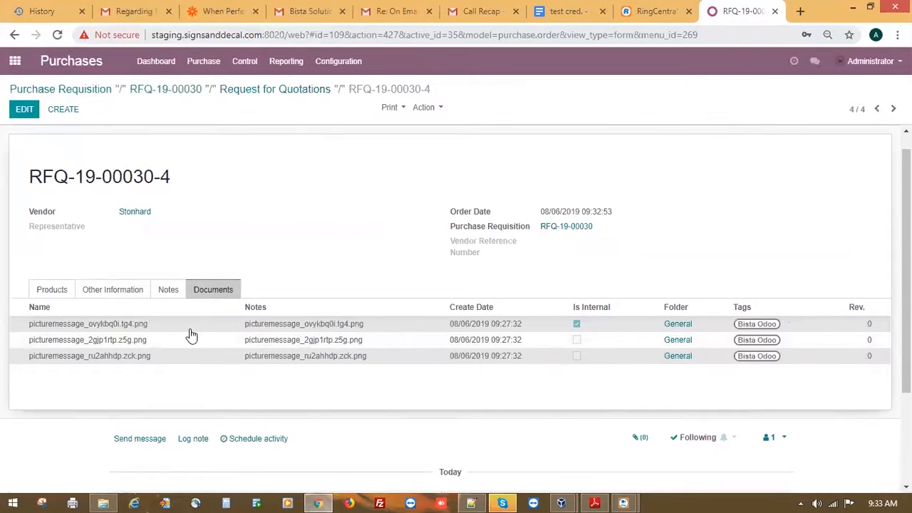
scroll(191, 334, down, 3)
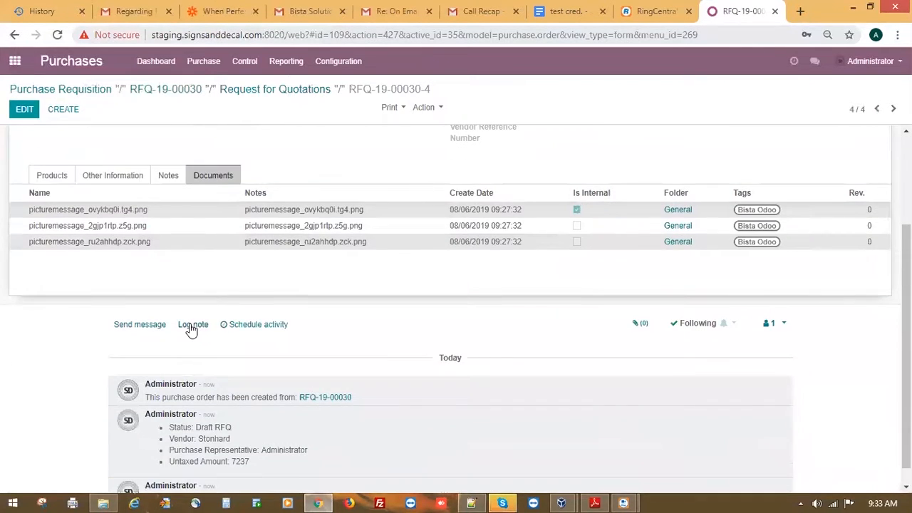
click(198, 326)
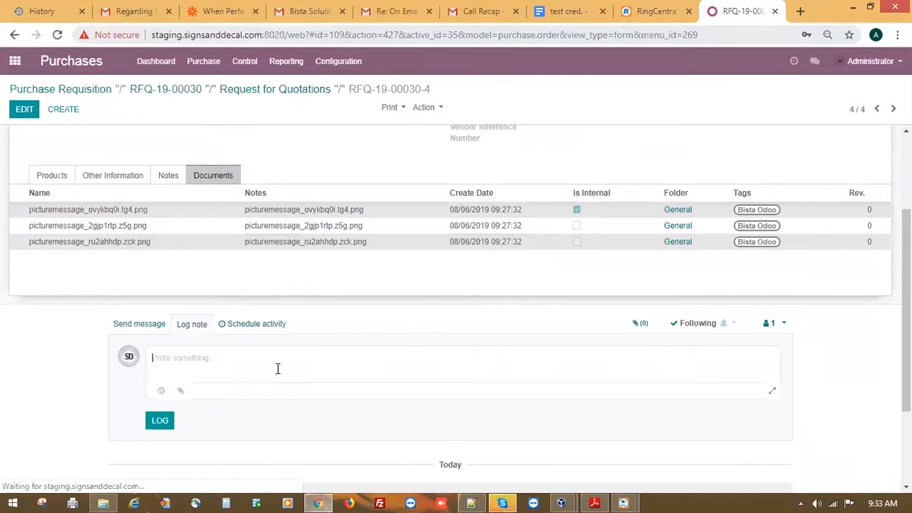
click(182, 392)
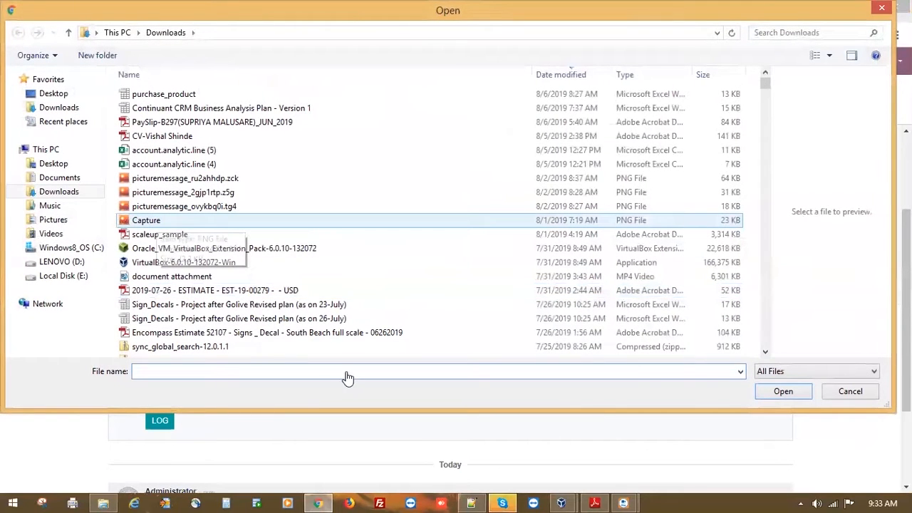
key(Escape)
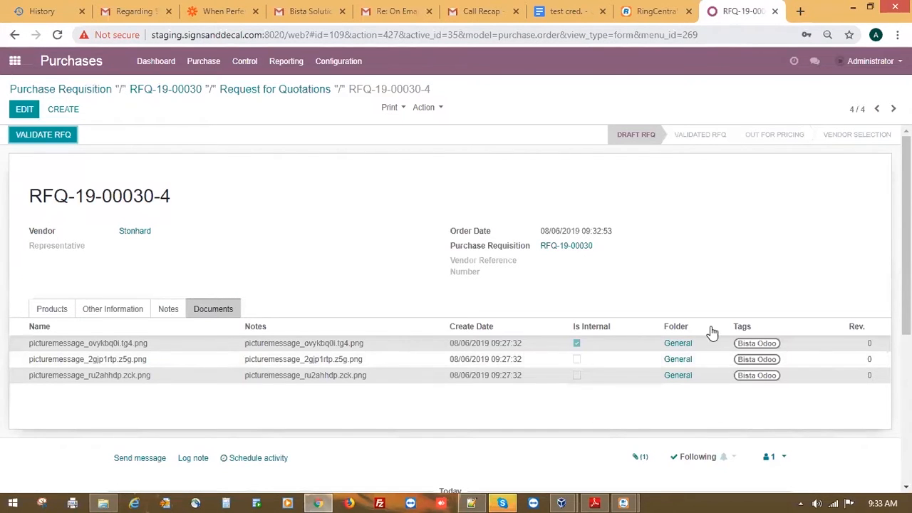
Step: Compare the document list of requisition RFQ-19-00030 with that of the Stonhard RFQ, also opening the Stylish Events RFQ
click(183, 91)
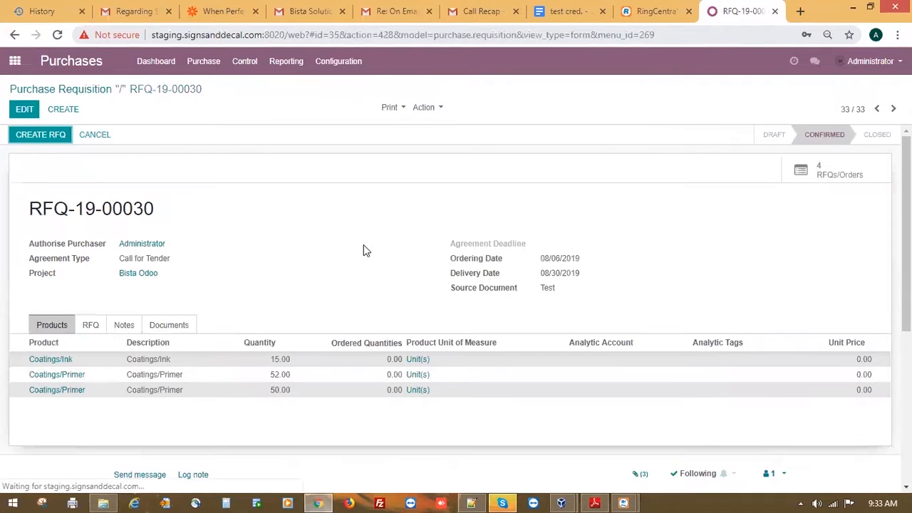
click(160, 328)
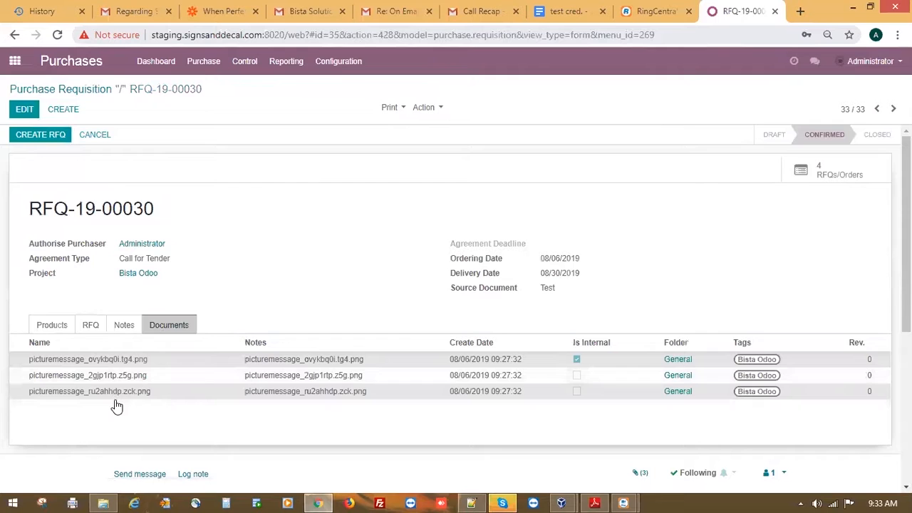
click(814, 175)
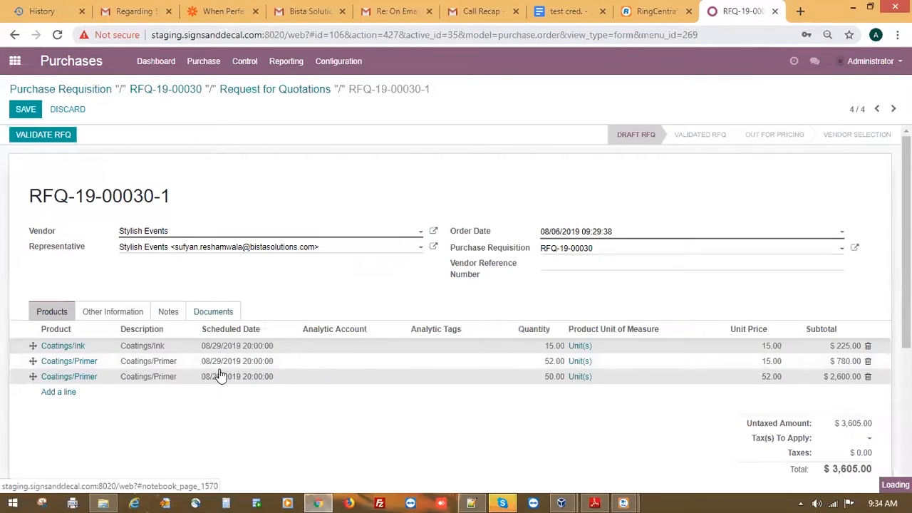
click(294, 92)
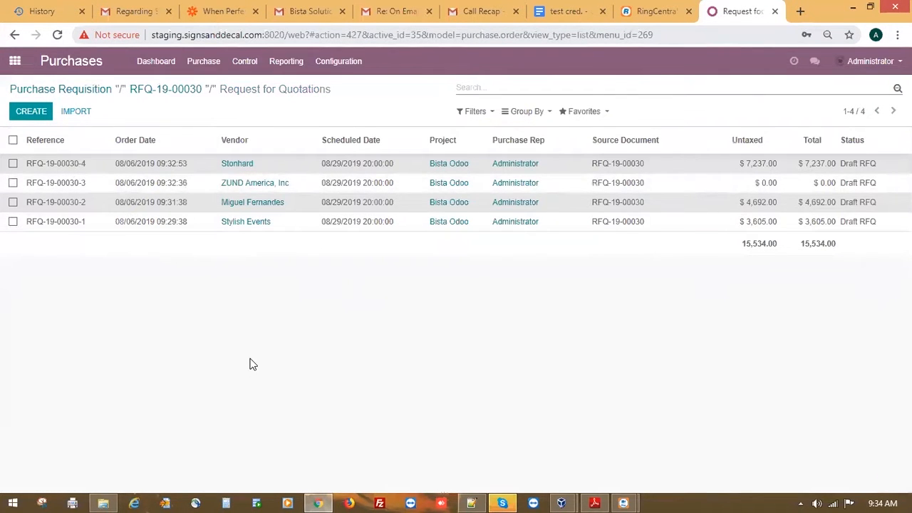
click(246, 163)
click(213, 311)
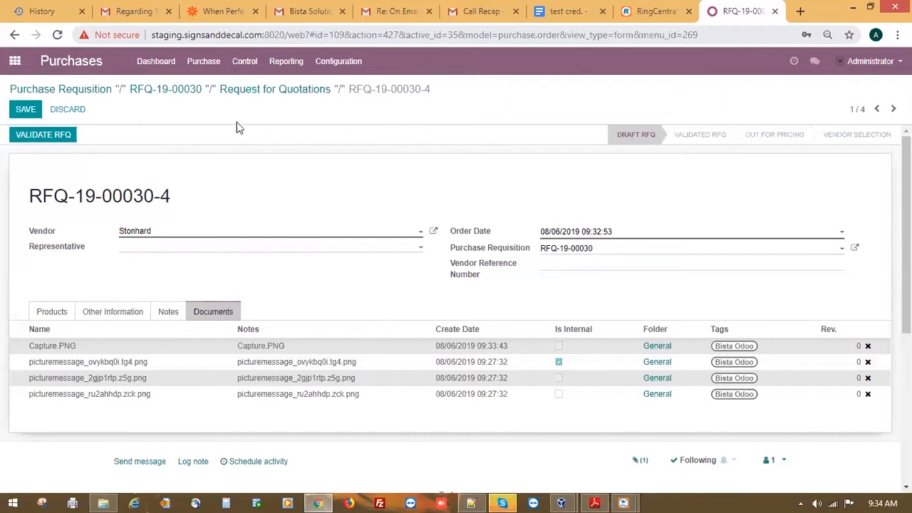
click(268, 90)
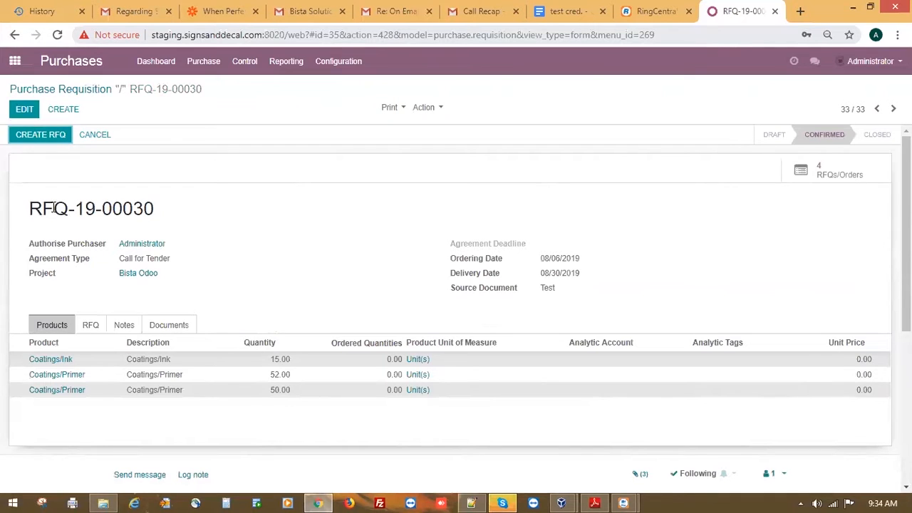
Step: Log a note on requisition RFQ-19-00030 with scaleup_sample.pdf attached
drag(31, 208, 187, 213)
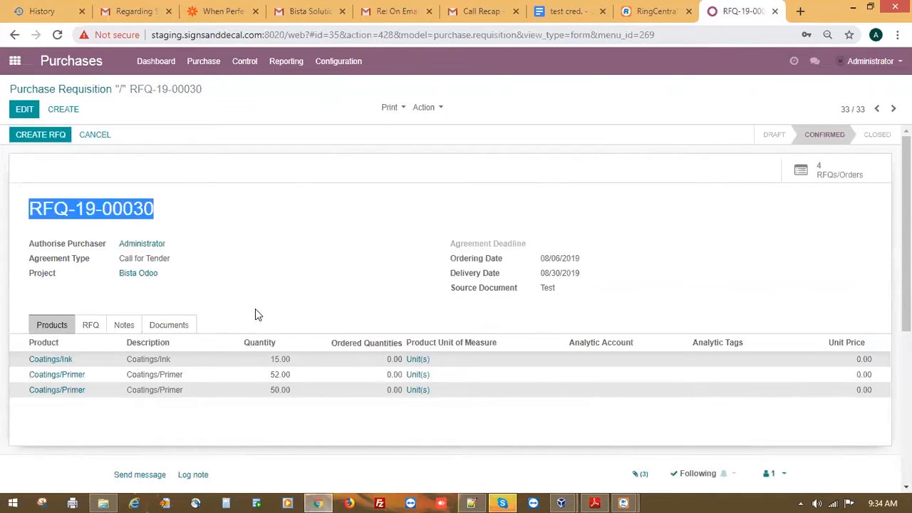
click(173, 323)
scroll(228, 397, down, 4)
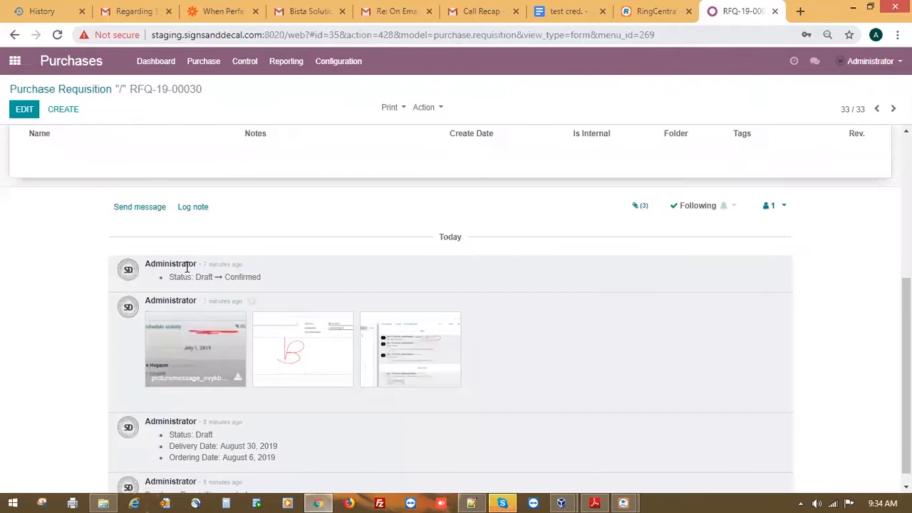
click(193, 207)
click(180, 273)
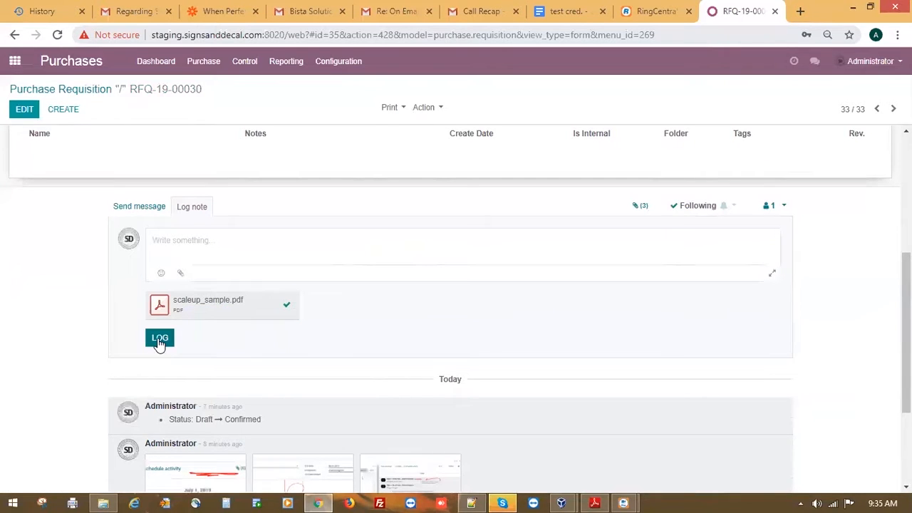
click(160, 339)
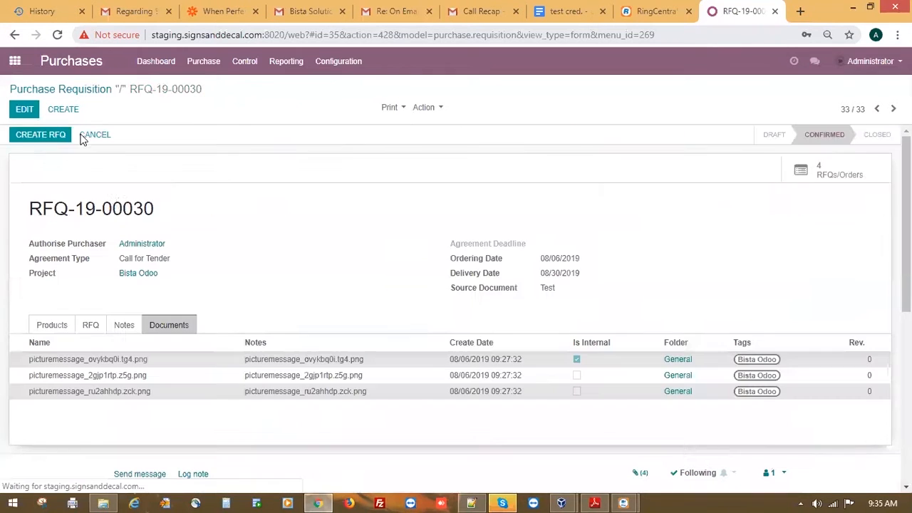
Step: Check the document lists of RFQ-19-00030-2, RFQ-19-00030-3 and RFQ-19-00030-4, and the logged notes of the last one
click(33, 137)
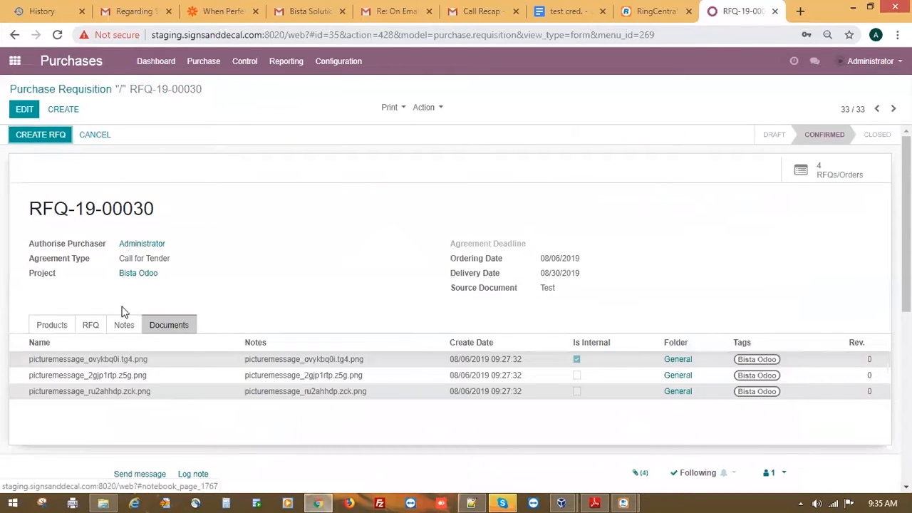
click(826, 173)
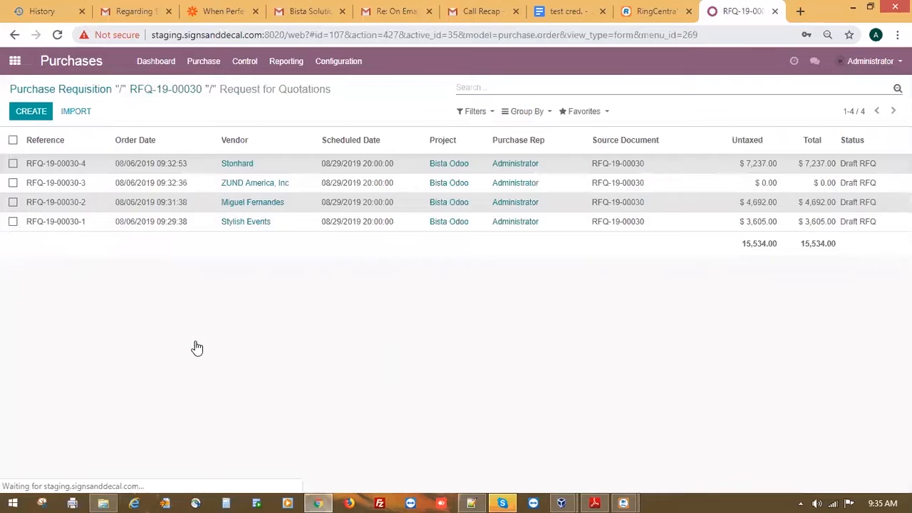
click(209, 313)
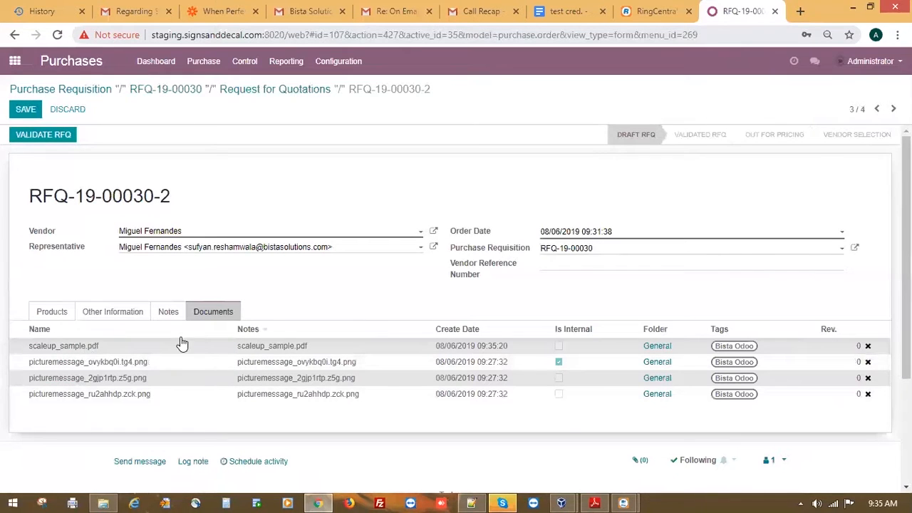
click(876, 110)
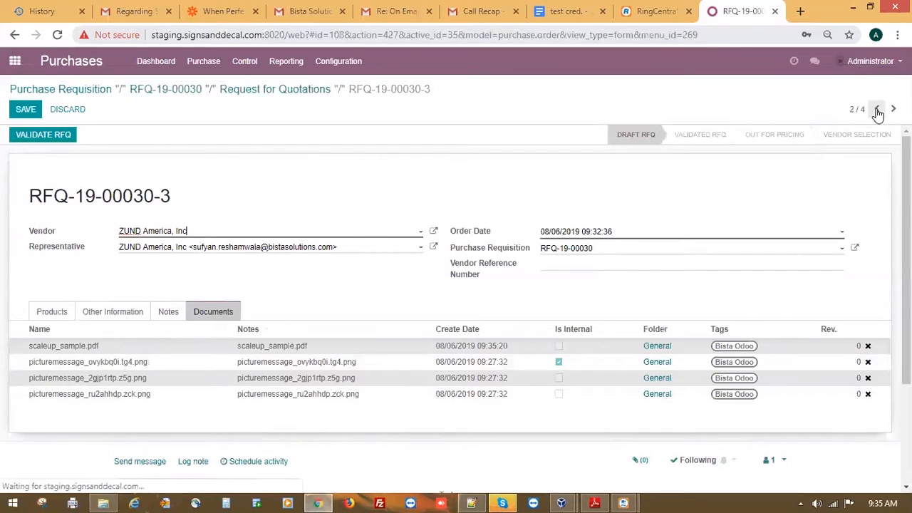
click(877, 110)
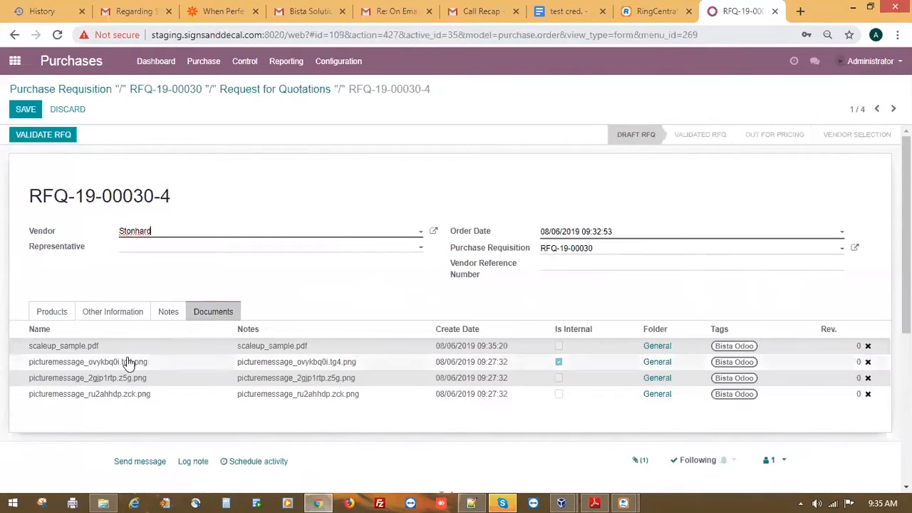
scroll(195, 419, down, 3)
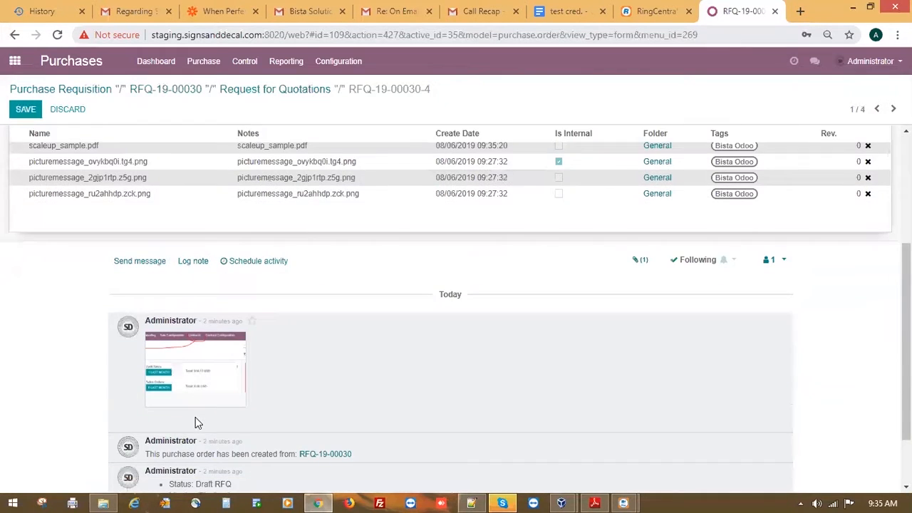
scroll(195, 418, up, 2)
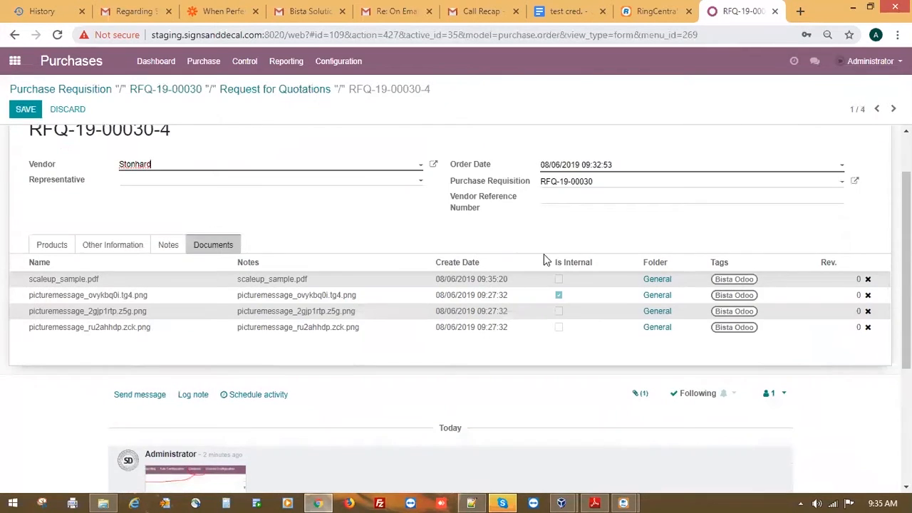
scroll(544, 256, up, 1)
Step: Go through the RFQ list of requisition RFQ-19-00030 and open the document list of RFQ-19-00030-2
click(277, 89)
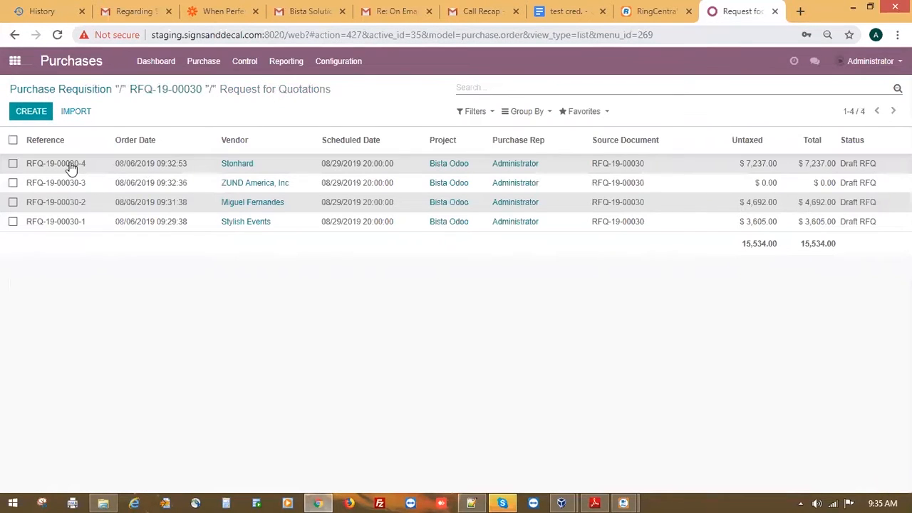
click(72, 166)
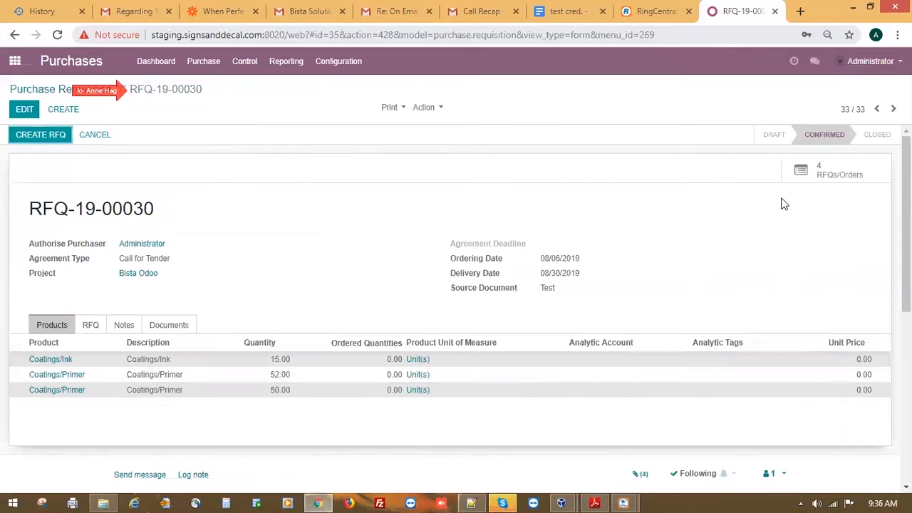
click(826, 171)
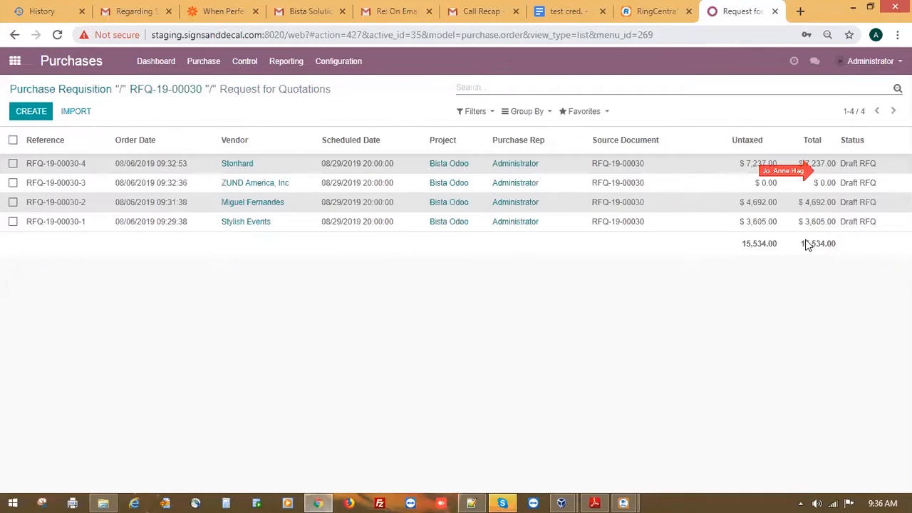
click(65, 202)
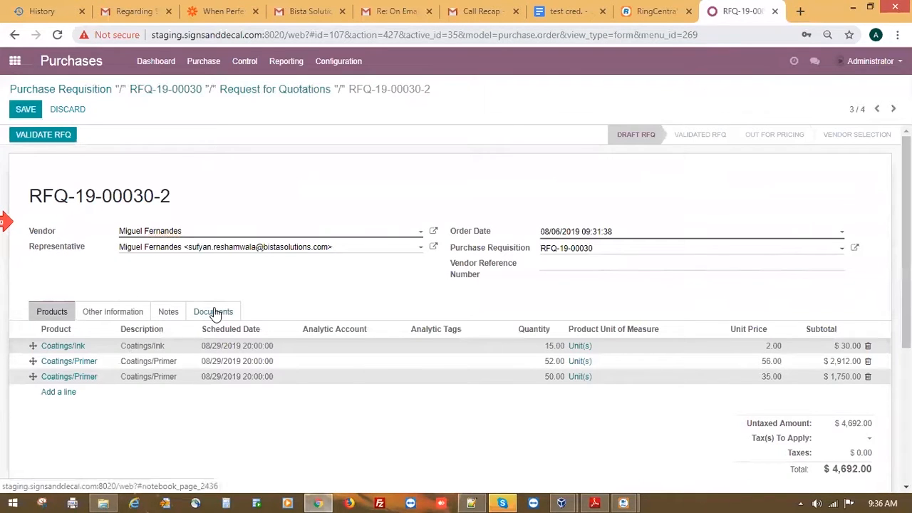
click(216, 312)
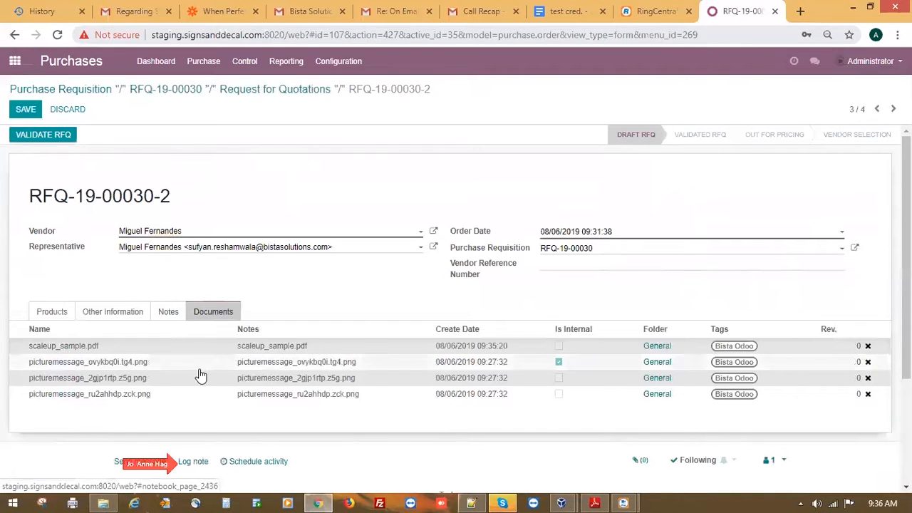
Step: Log a note on RFQ-19-00030-2 with document attachment.mp4 from the Downloads folder attached
scroll(200, 371, down, 1)
scroll(200, 356, down, 3)
click(199, 335)
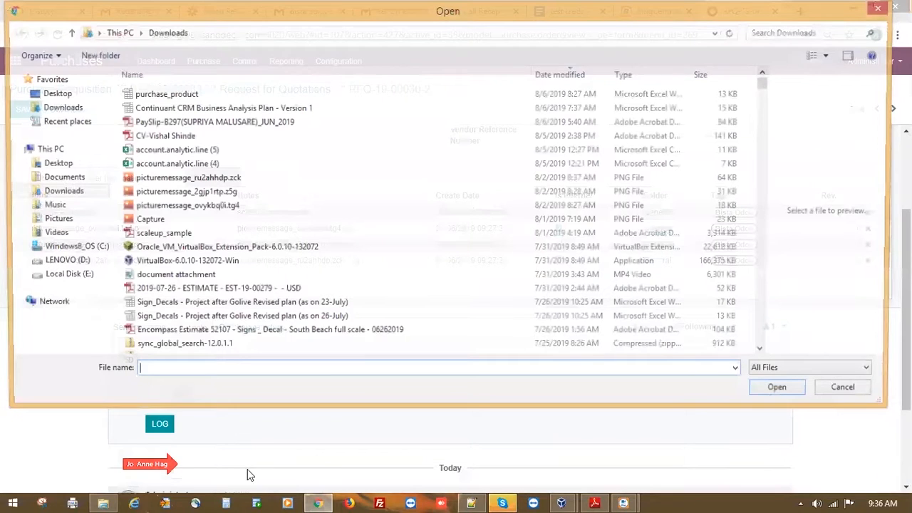
click(172, 276)
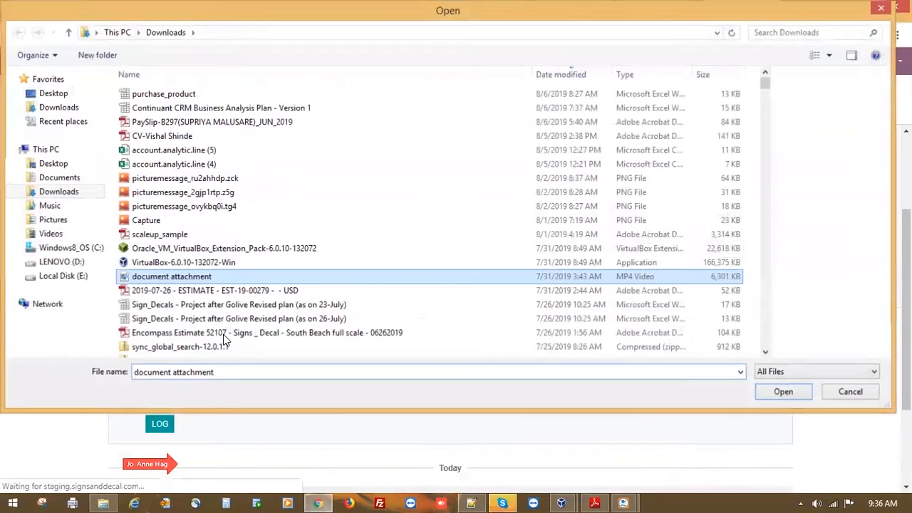
key(Return)
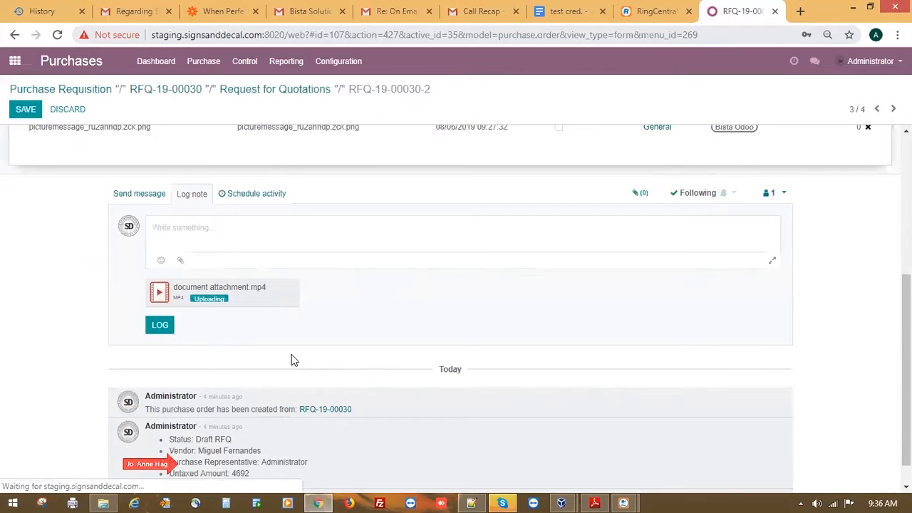
click(161, 327)
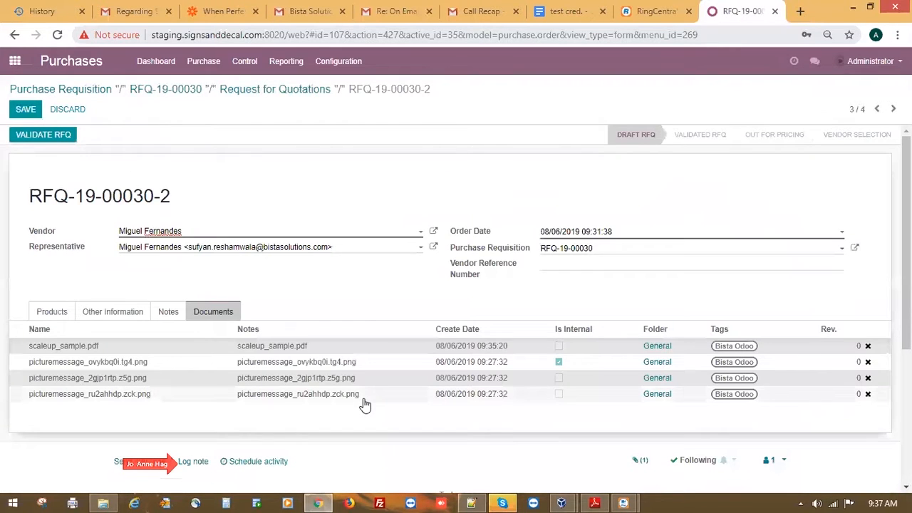
Step: Reopen RFQ-19-00030-2 to check its refreshed document list and return to requisition RFQ-19-00030
click(281, 91)
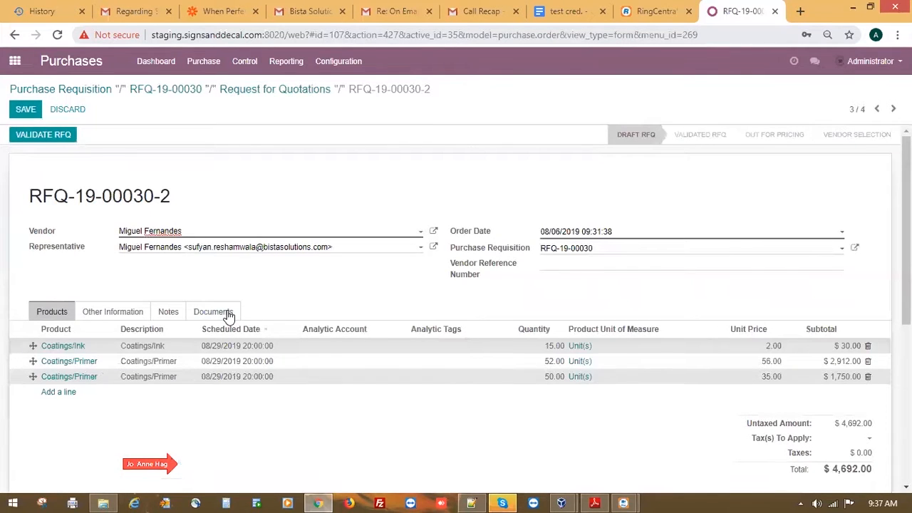
click(228, 316)
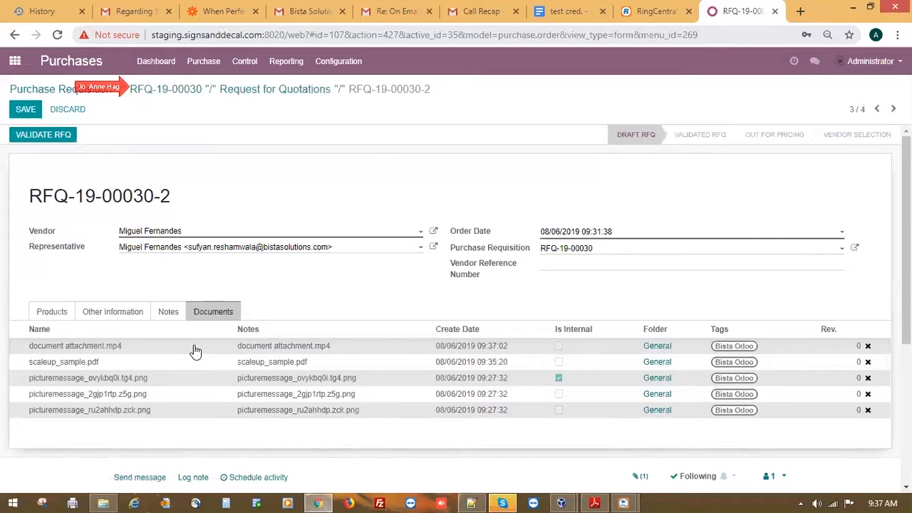
click(168, 93)
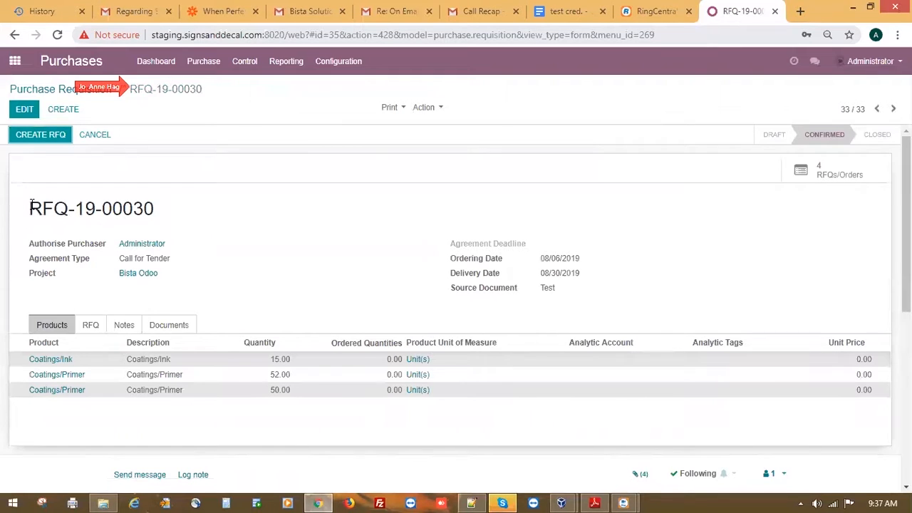
drag(28, 207, 451, 224)
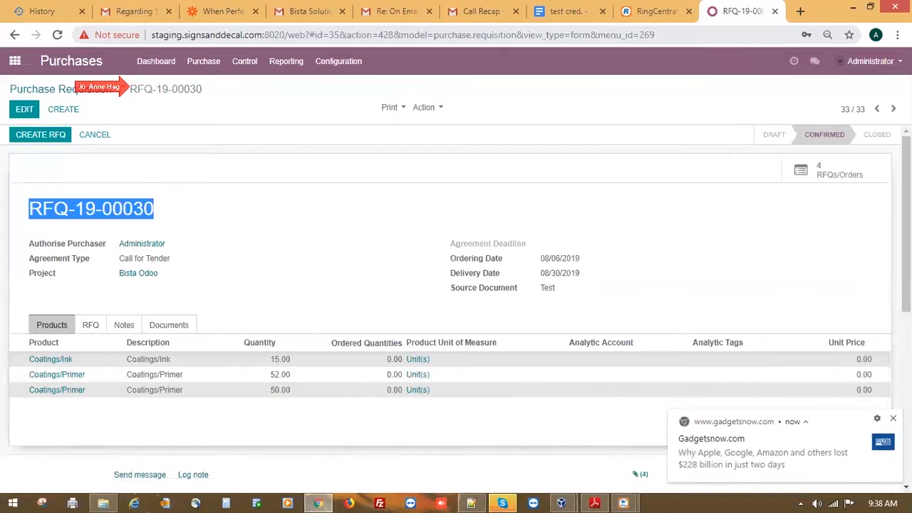
click(894, 418)
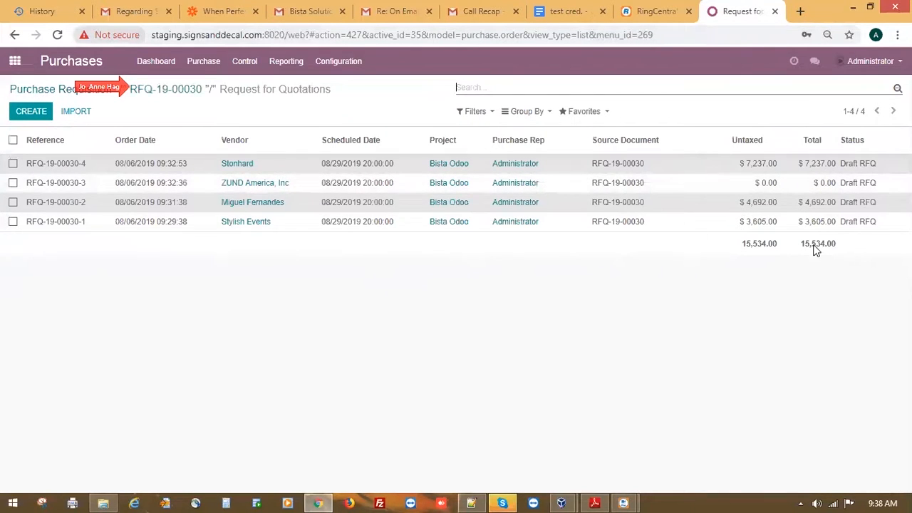
Step: Validate RFQ-19-00030-1 and RFQ-19-00030-2 of the requisition
click(54, 221)
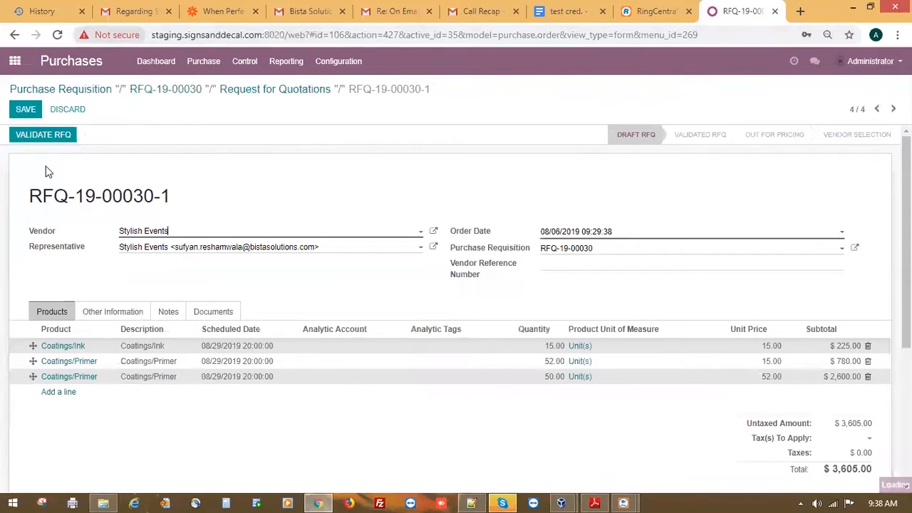
click(44, 137)
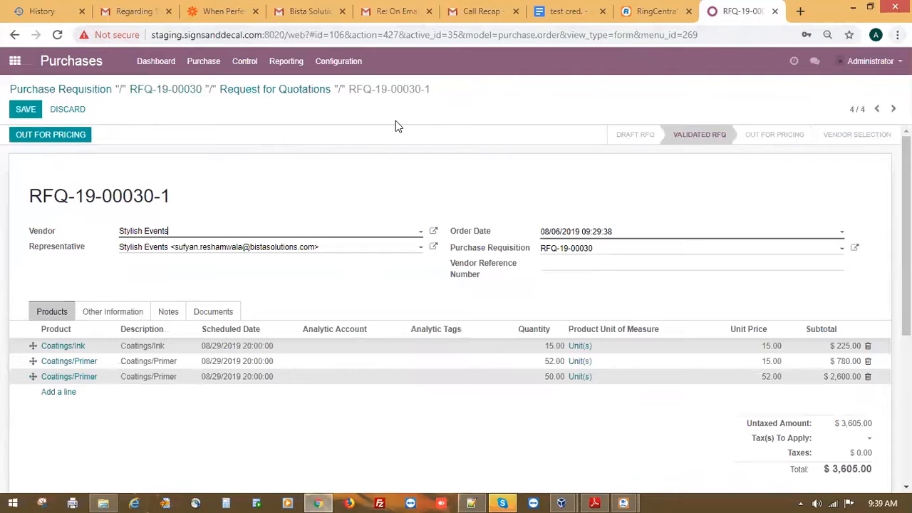
click(266, 90)
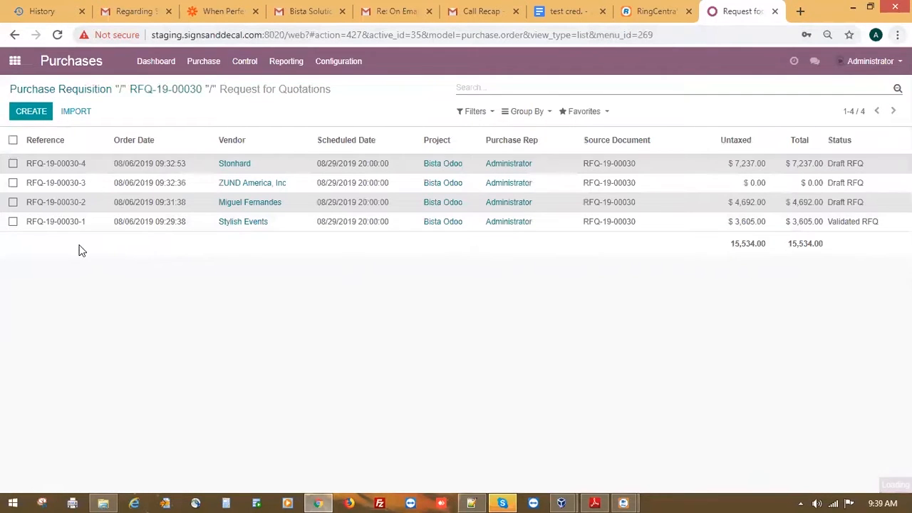
click(63, 201)
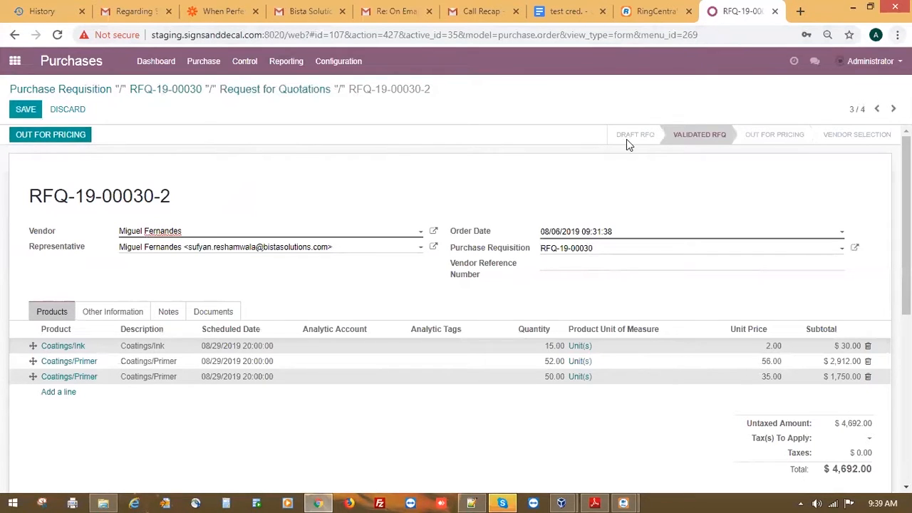
click(274, 91)
Step: Validate RFQ-19-00030-3 and RFQ-19-00030-4 of the requisition
click(83, 186)
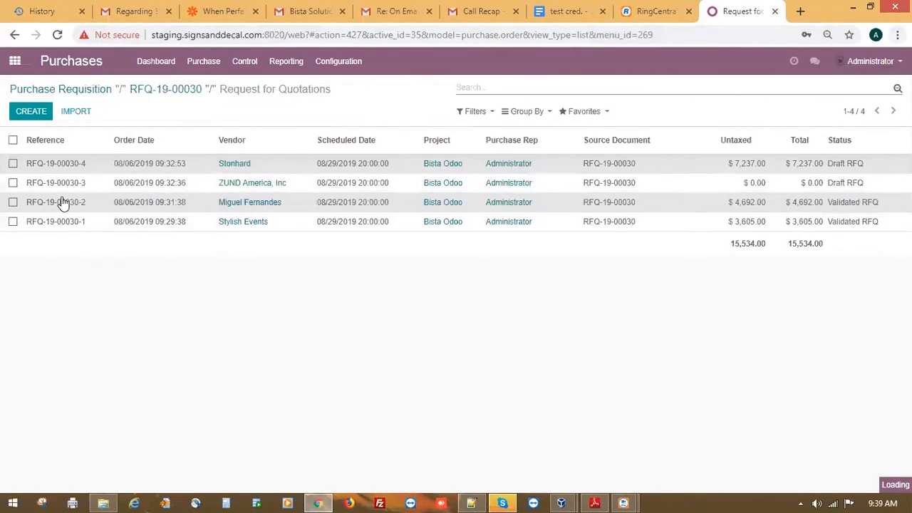
click(44, 134)
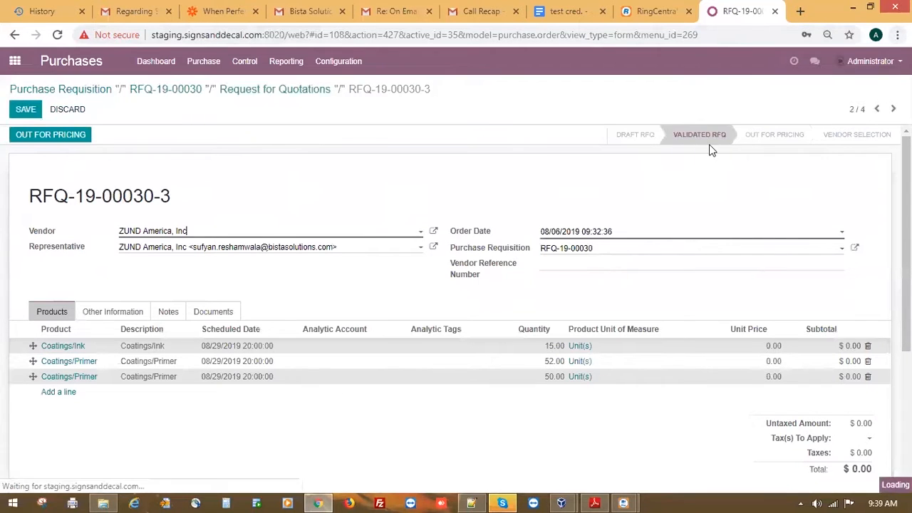
click(250, 90)
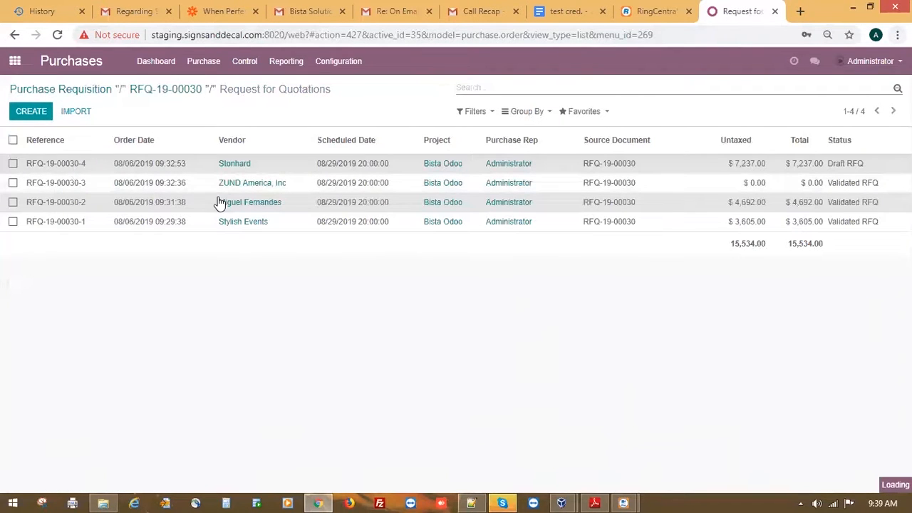
click(202, 169)
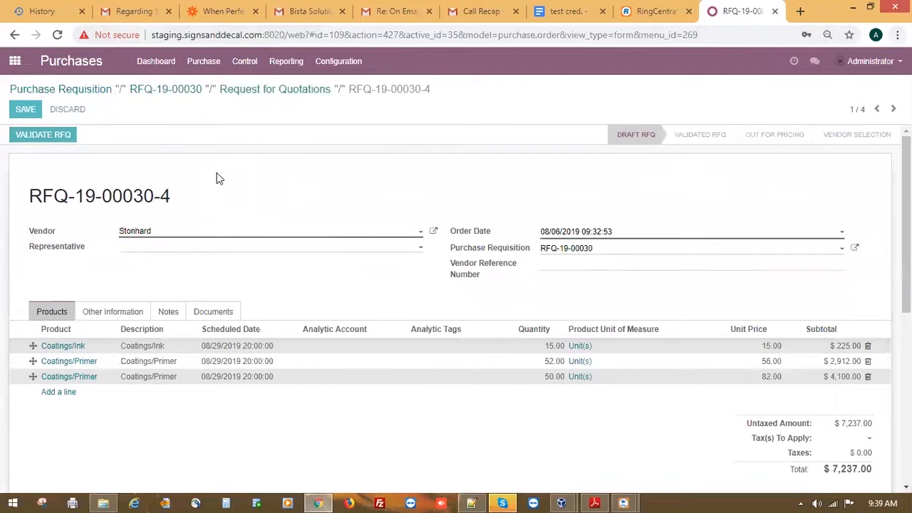
click(280, 90)
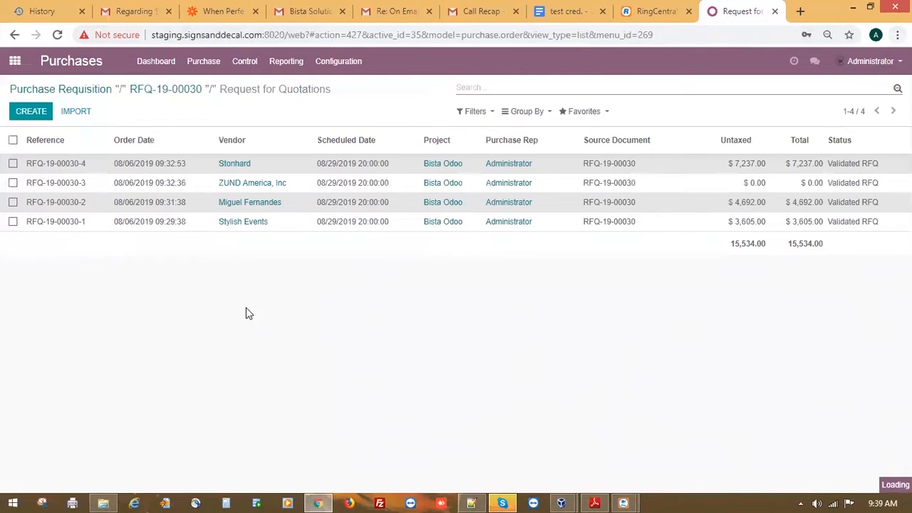
Step: Compare the document list of RFQ-19-00030-1 with the attachments of its out-for-pricing email, and cancel the email
click(214, 311)
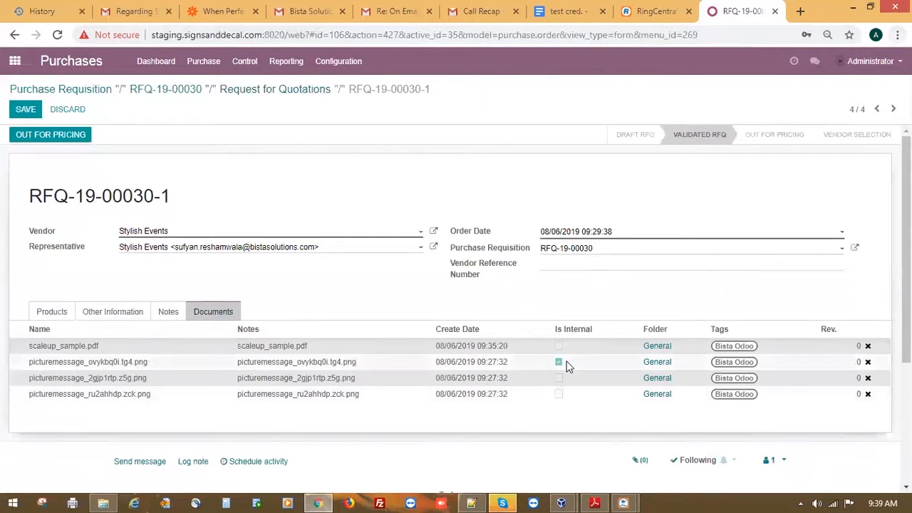
click(66, 136)
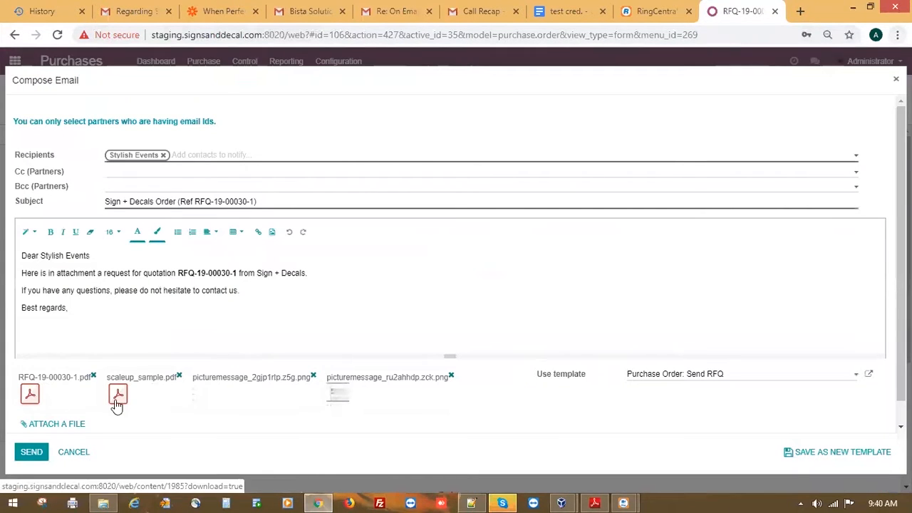
scroll(121, 388, down, 1)
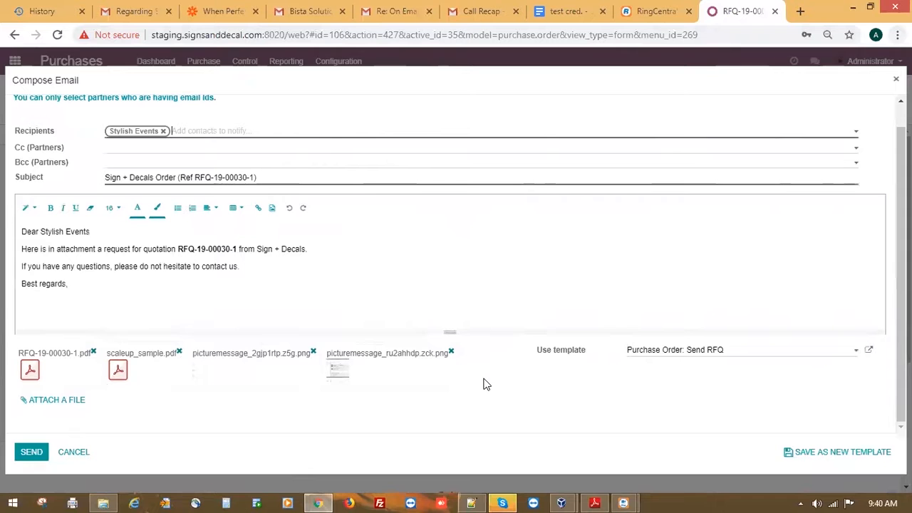
click(76, 453)
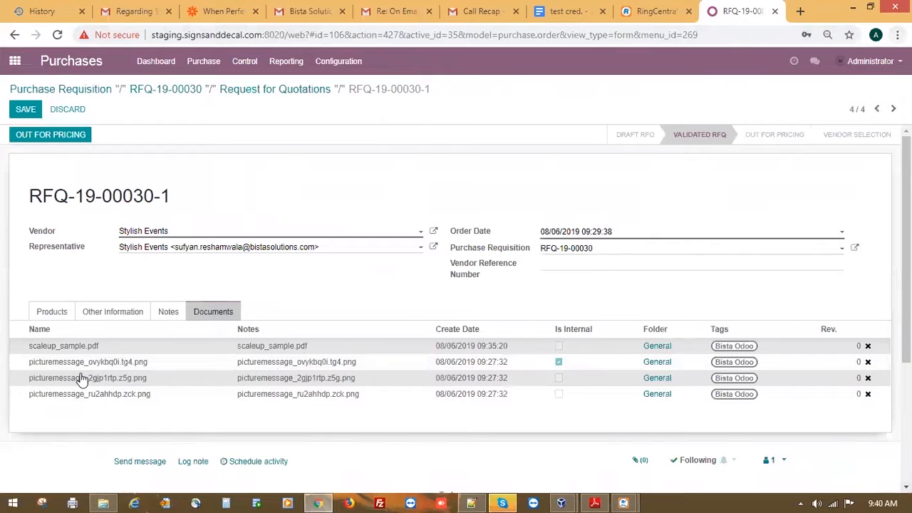
Step: Compose the out-for-pricing email for RFQ-19-00030-1 again and download its attached RFQ-19-00030-1.pdf
click(47, 136)
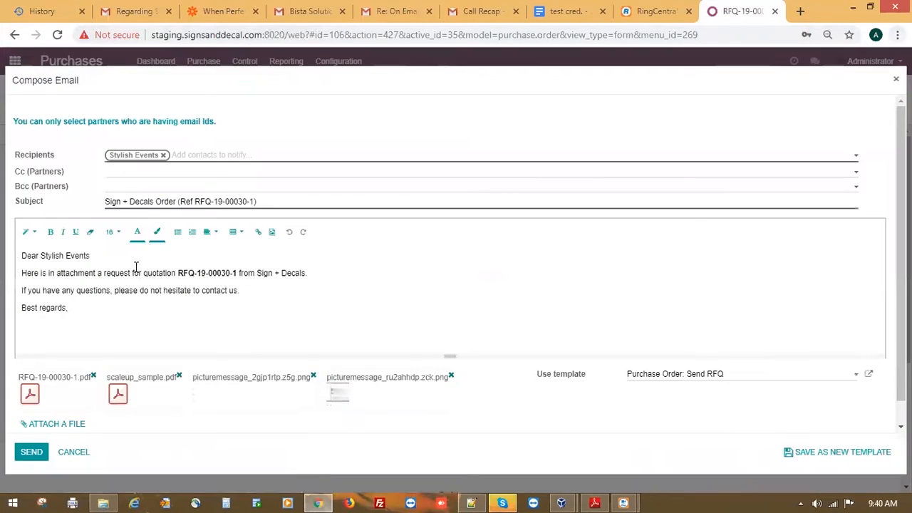
scroll(221, 397, down, 1)
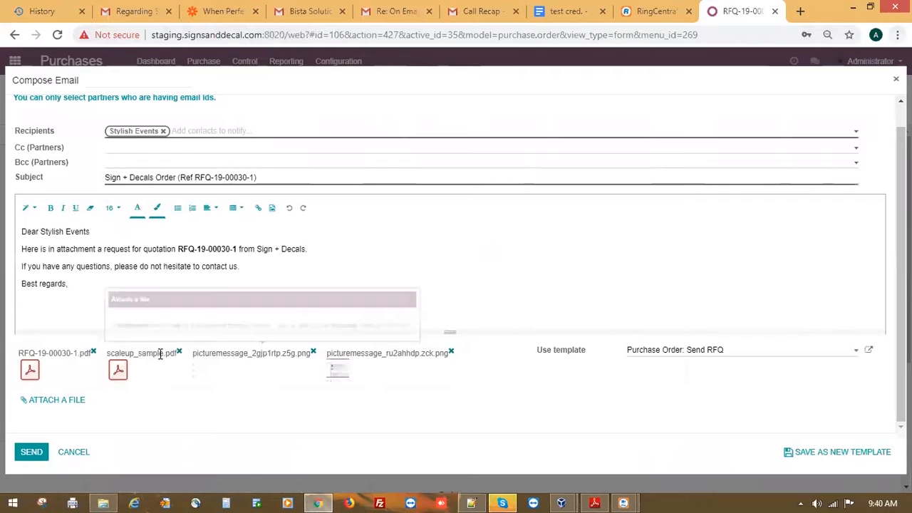
click(28, 372)
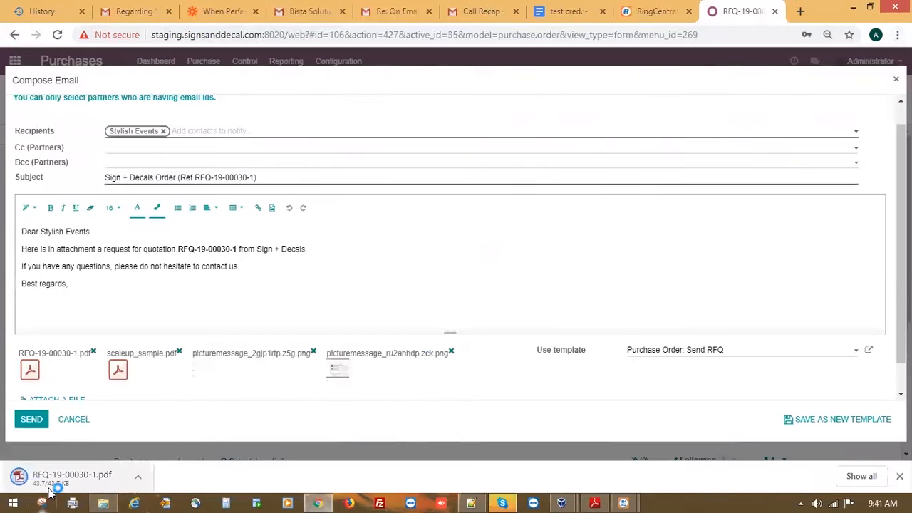
Step: Open the downloaded RFQ-19-00030-1.pdf in Adobe Reader from its folder, review the RFQ printout and return to the email draft in the browser
click(69, 485)
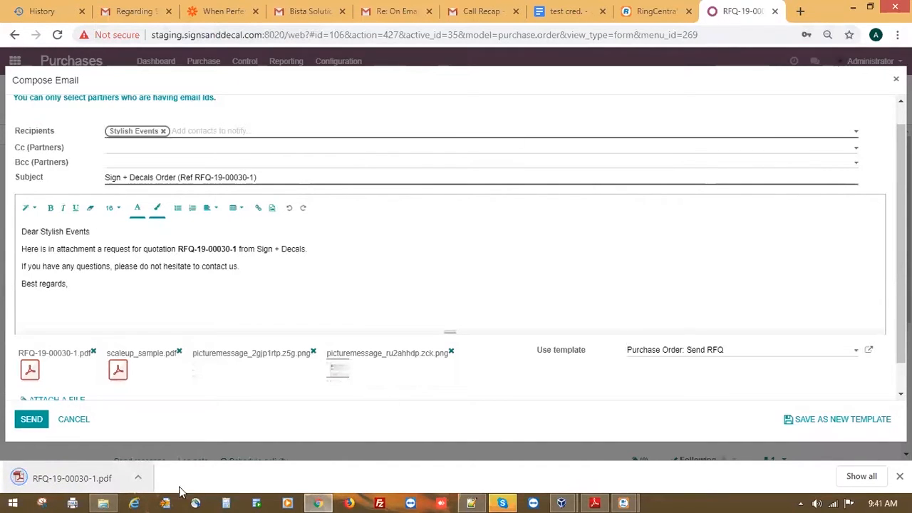
mouse_move(591, 499)
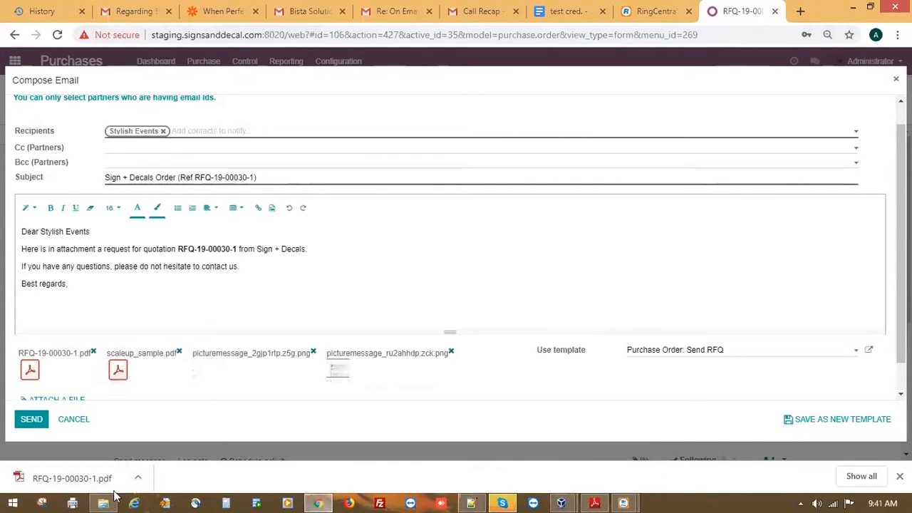
click(137, 477)
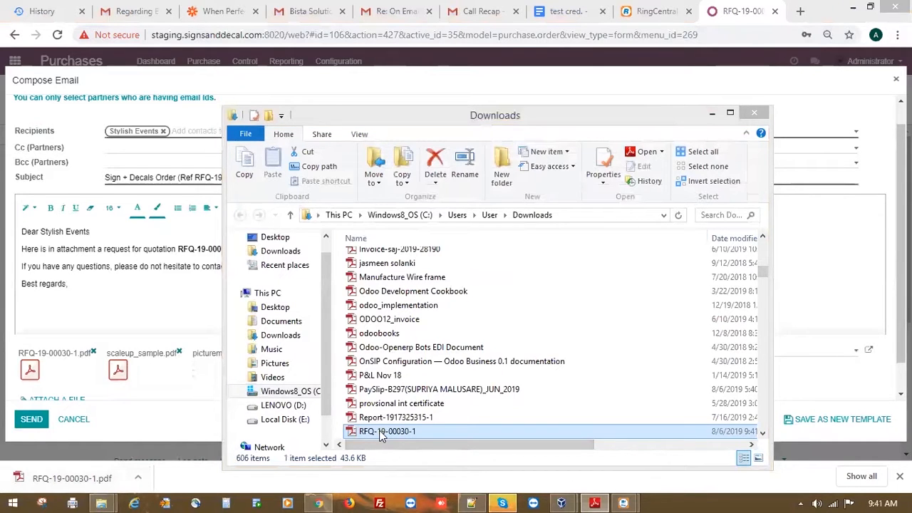
double_click(385, 432)
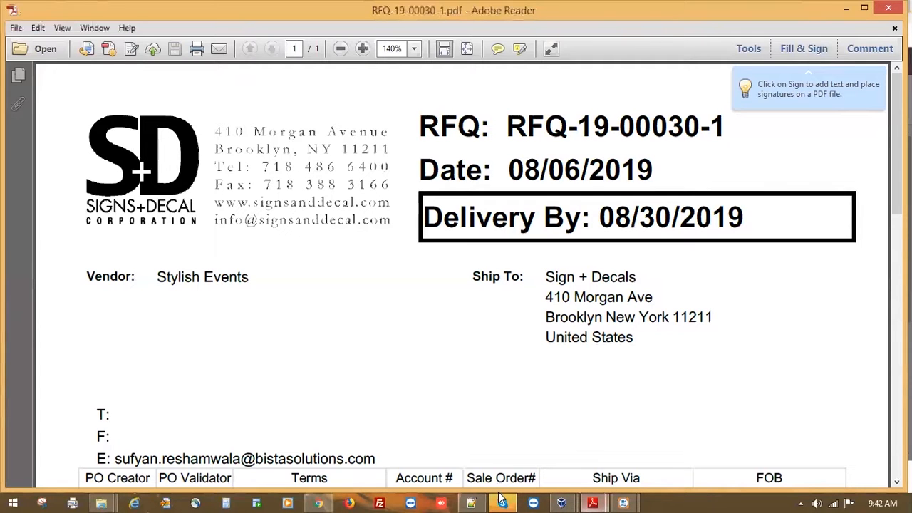
click(318, 503)
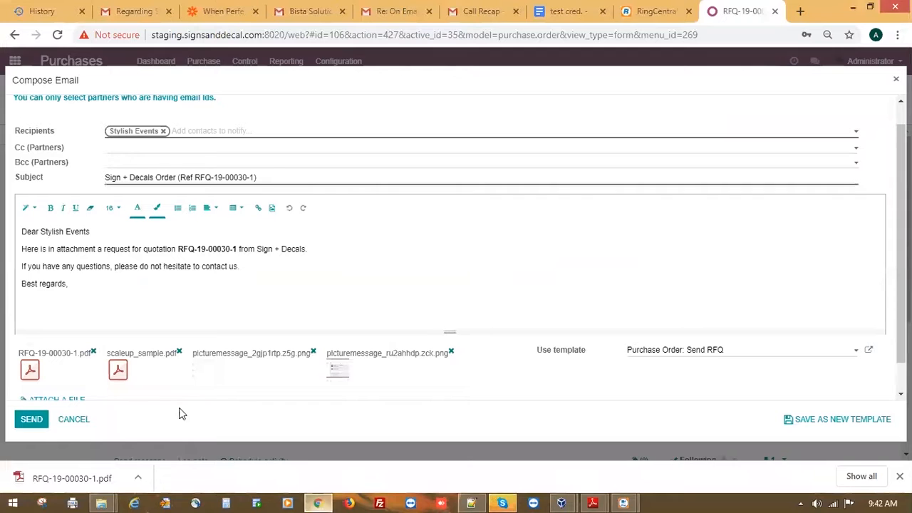
Step: Check the attachments and the Cc and Bcc partner fields of the RFQ-19-00030-1 email draft, and cancel the email
scroll(196, 378, down, 1)
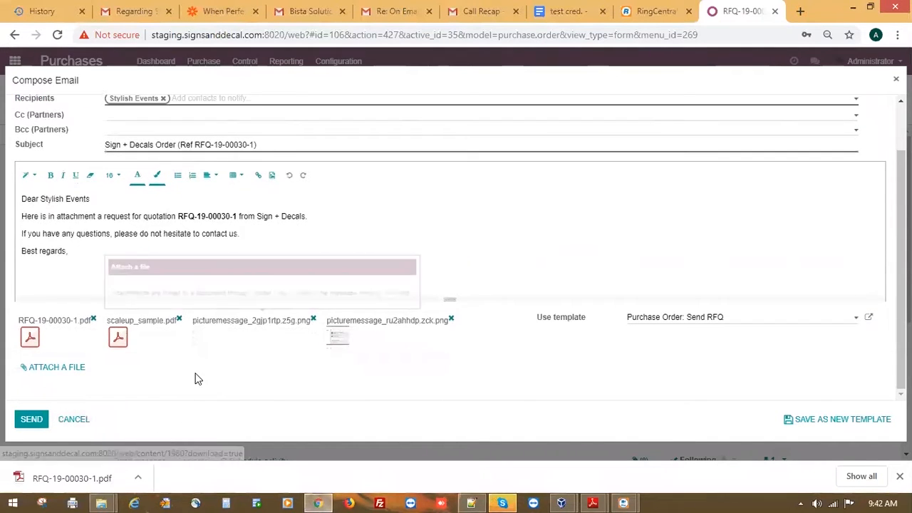
scroll(198, 378, up, 2)
scroll(281, 277, down, 2)
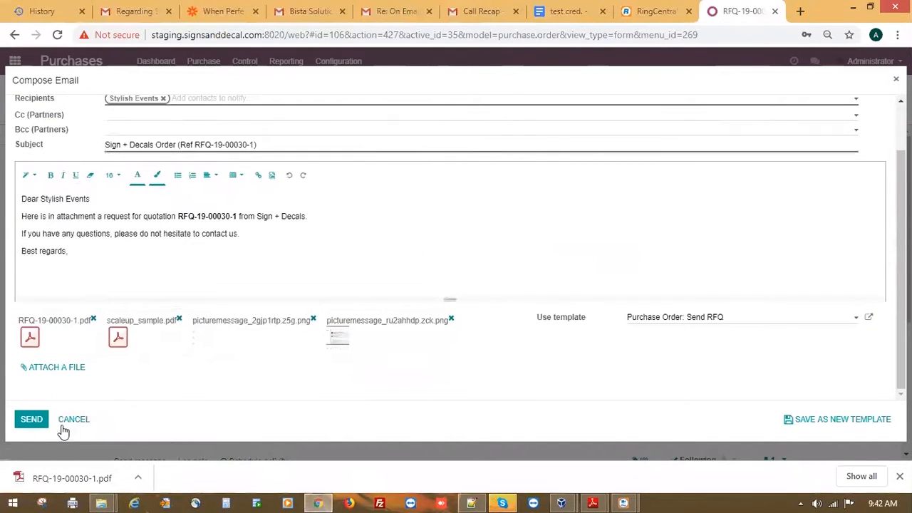
scroll(270, 187, up, 2)
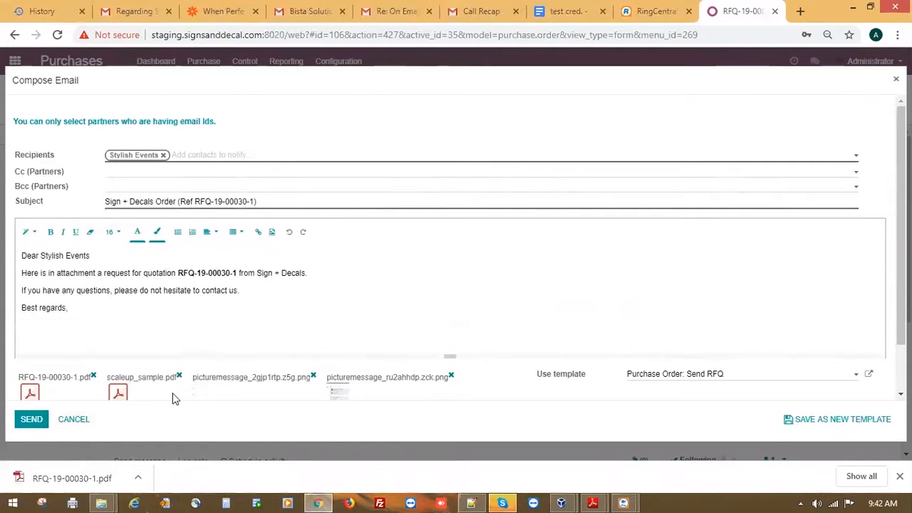
click(142, 176)
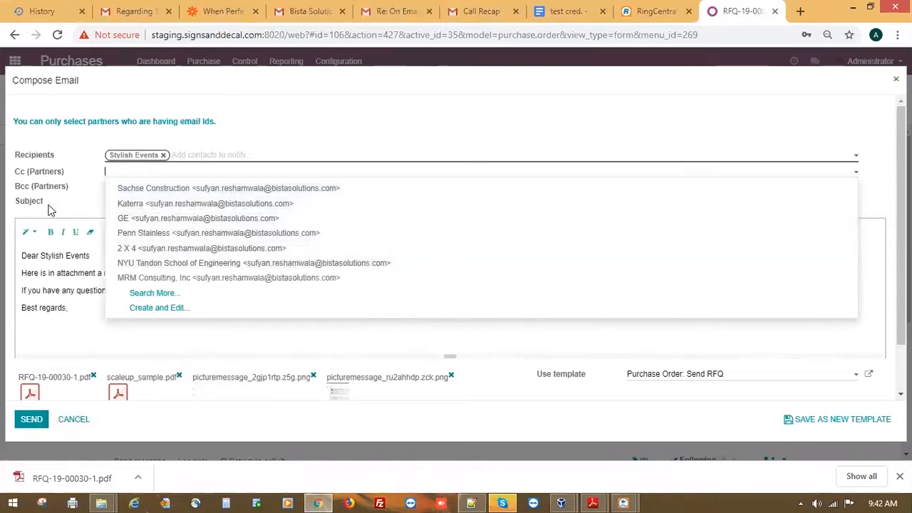
click(120, 186)
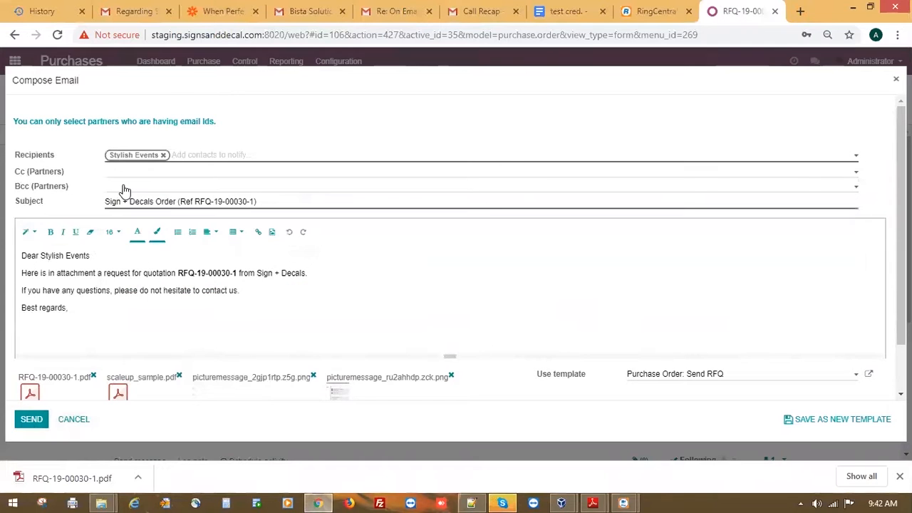
click(87, 203)
click(72, 420)
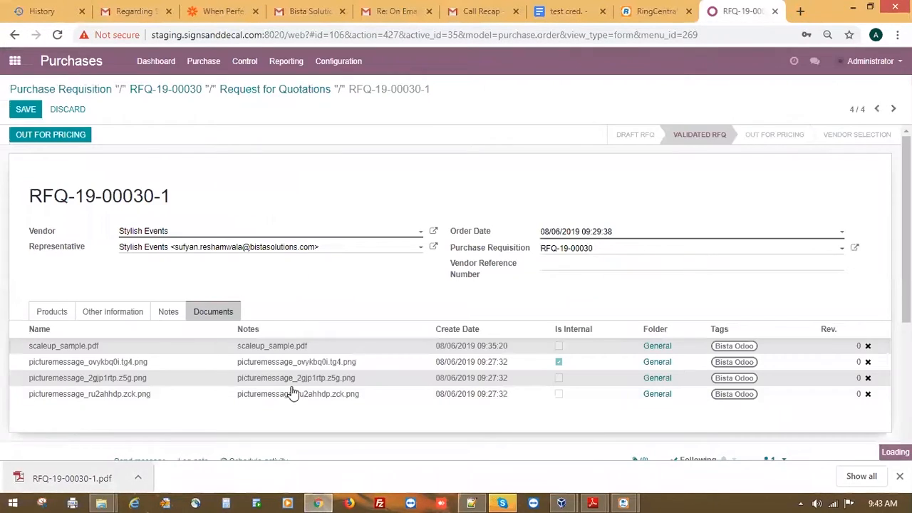
Step: Review the documents, the other information with its shipping fields, and the product lines of RFQ-19-00030-1
scroll(332, 395, down, 2)
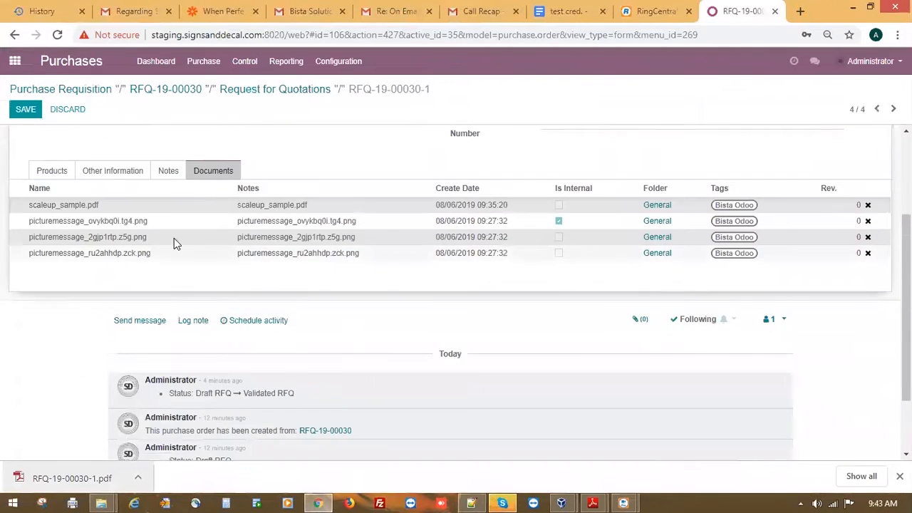
scroll(173, 245, up, 2)
click(111, 312)
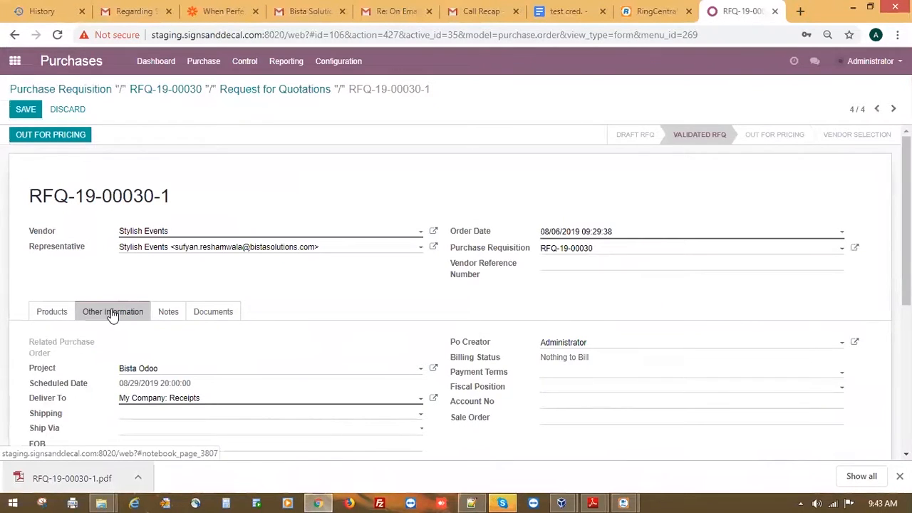
scroll(112, 313, down, 1)
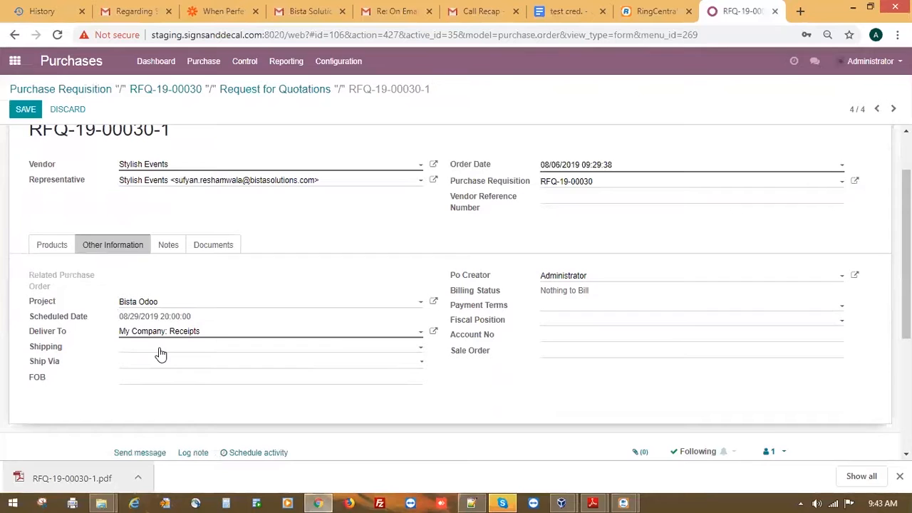
click(160, 352)
click(96, 369)
click(53, 249)
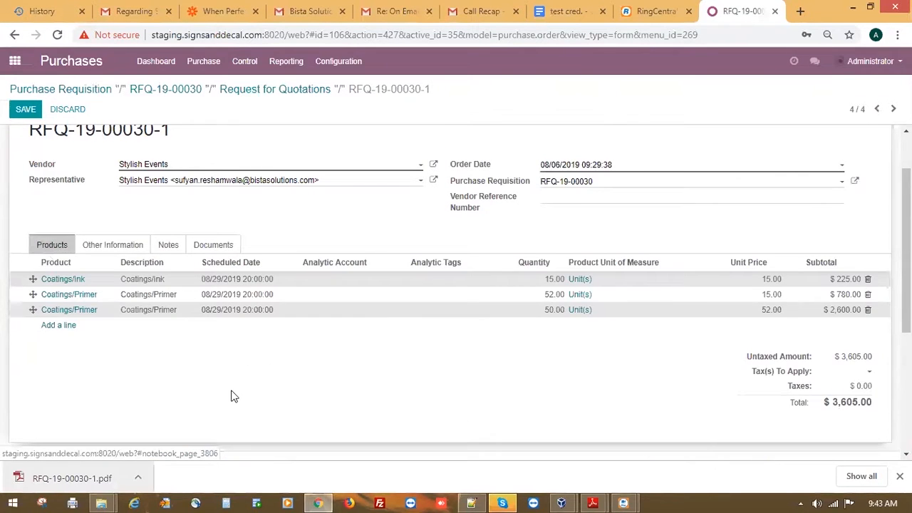
scroll(230, 394, up, 2)
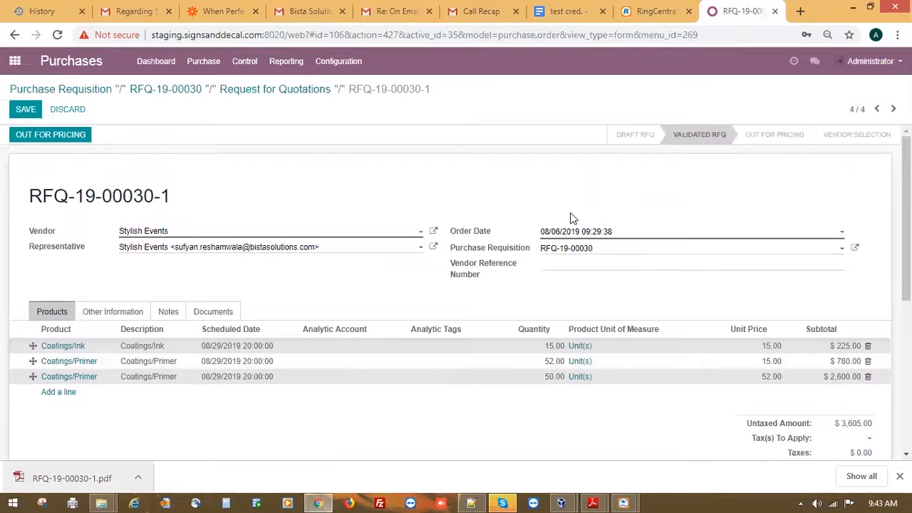
Step: Set Deliver To to Dropship with MRM Consulting, Inc as the drop ship address, and save RFQ-19-00030-1
click(140, 314)
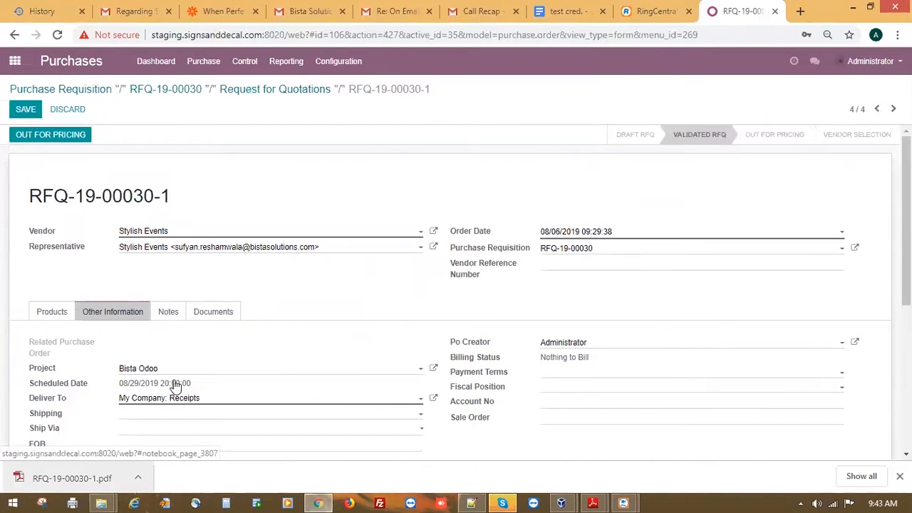
scroll(196, 384, down, 1)
click(207, 332)
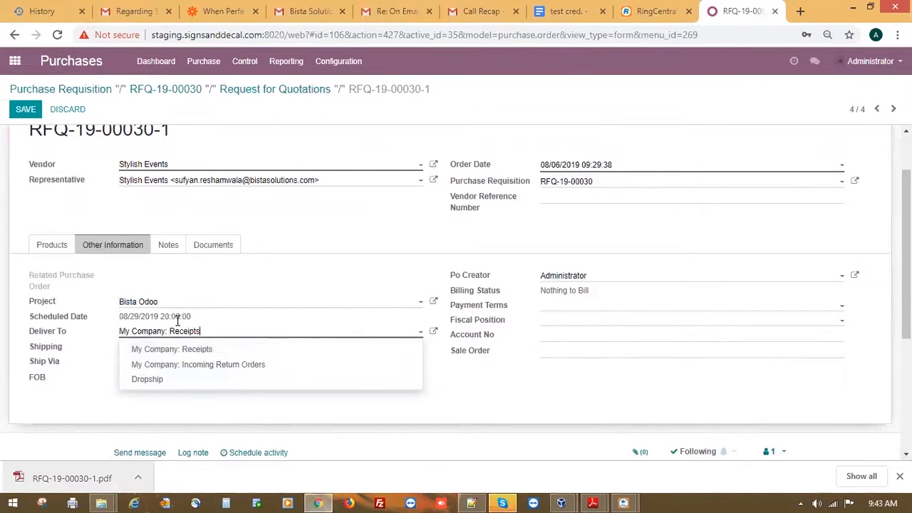
click(154, 383)
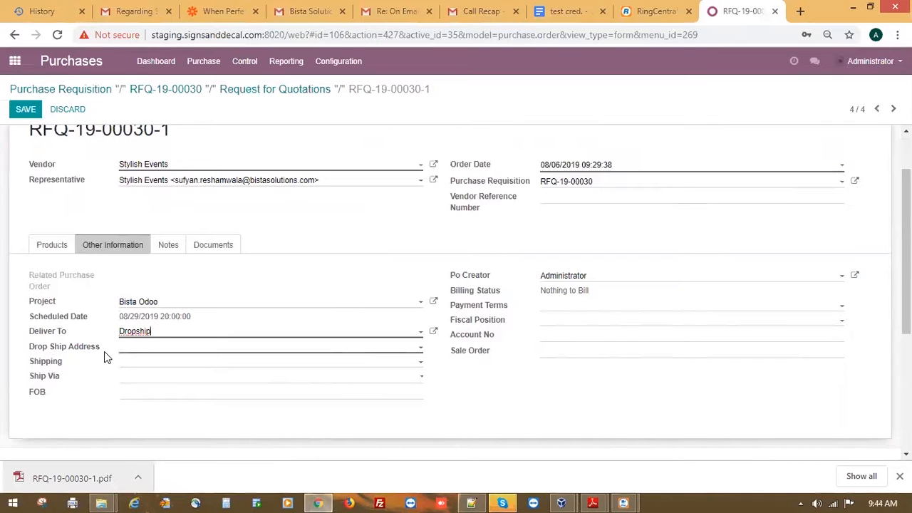
click(264, 347)
click(279, 355)
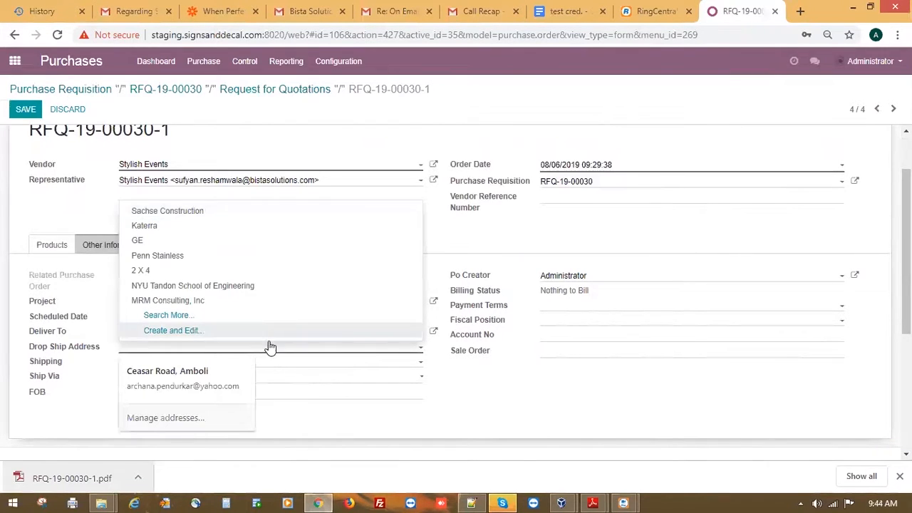
click(176, 304)
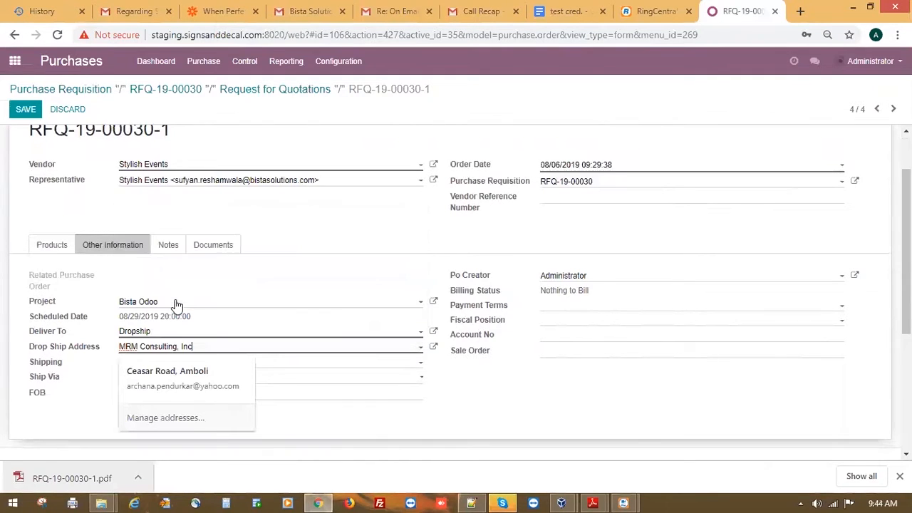
click(489, 407)
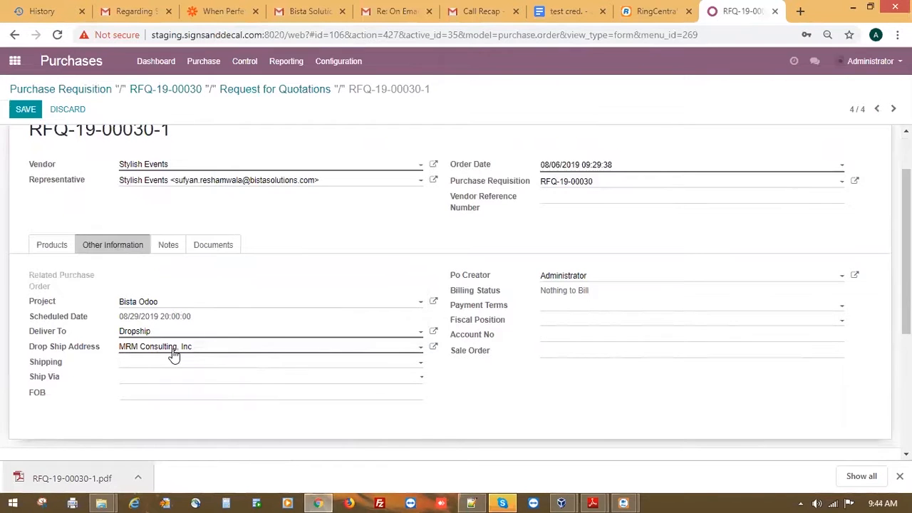
scroll(206, 325, up, 1)
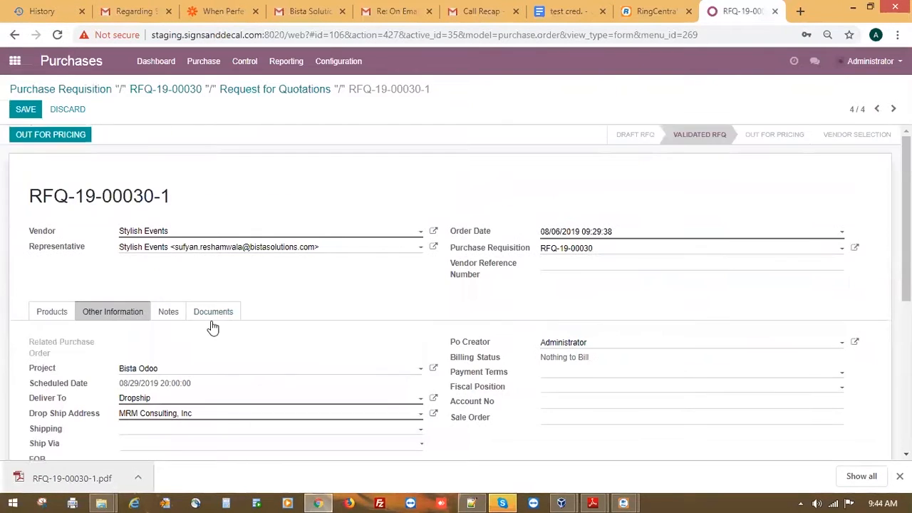
click(22, 112)
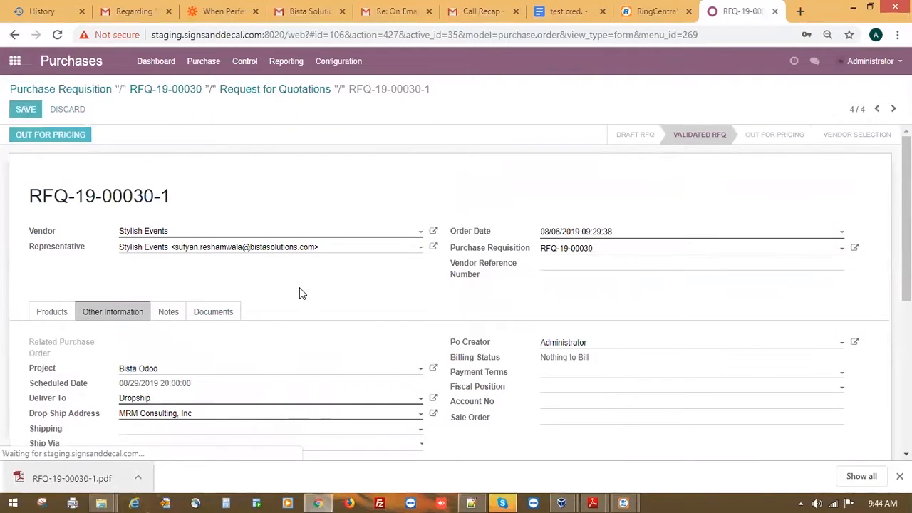
Step: Preview the RFQ/Purchase Order printout of RFQ-19-00030-1, check its Ship To address and close the preview
click(397, 108)
click(400, 124)
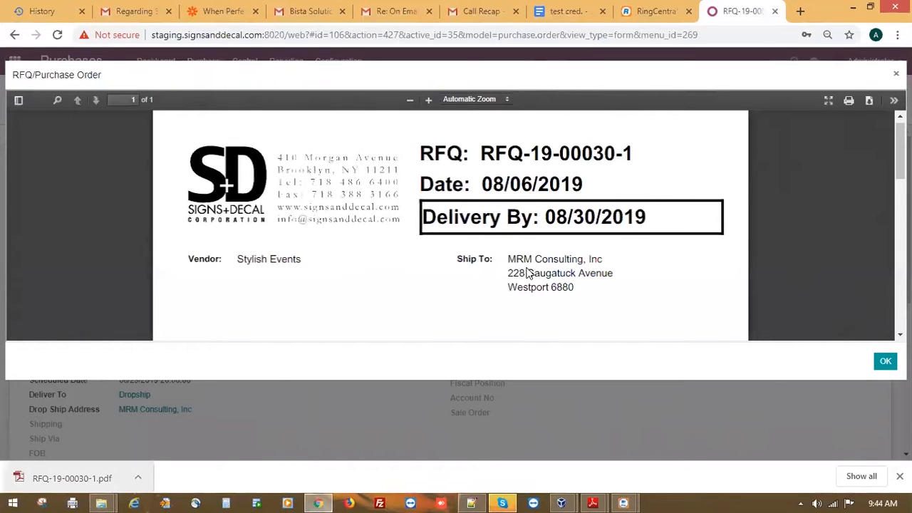
triple_click(569, 286)
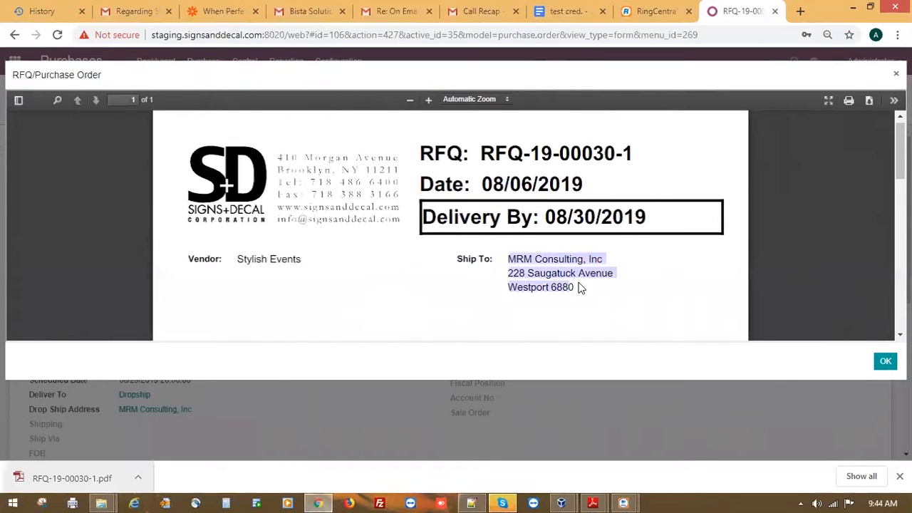
click(573, 289)
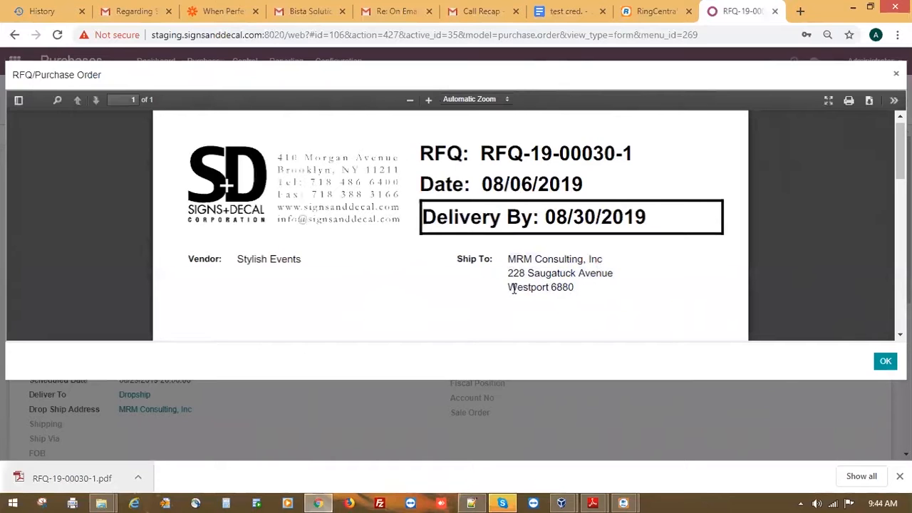
scroll(511, 291, down, 1)
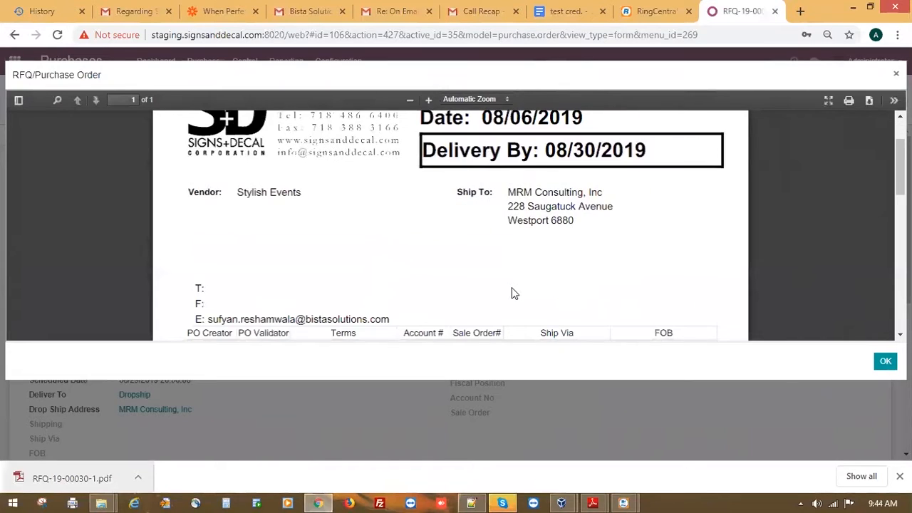
scroll(511, 290, up, 1)
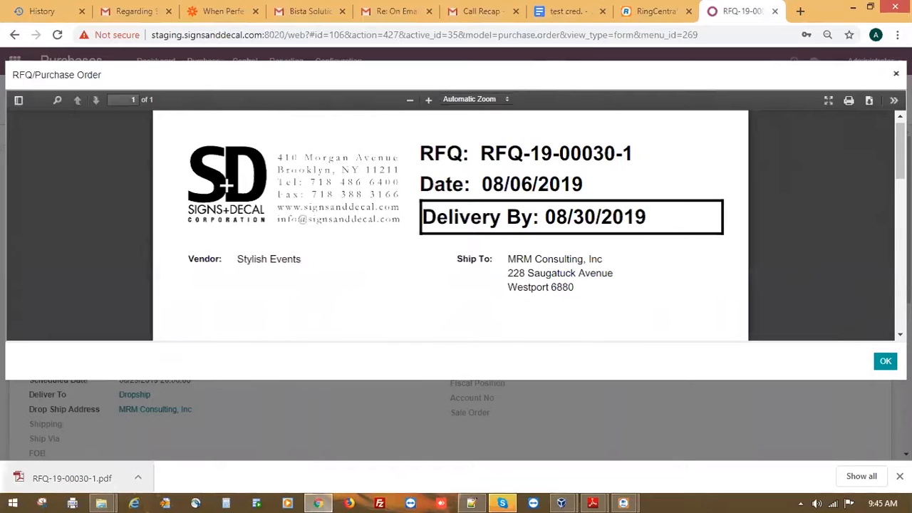
click(895, 73)
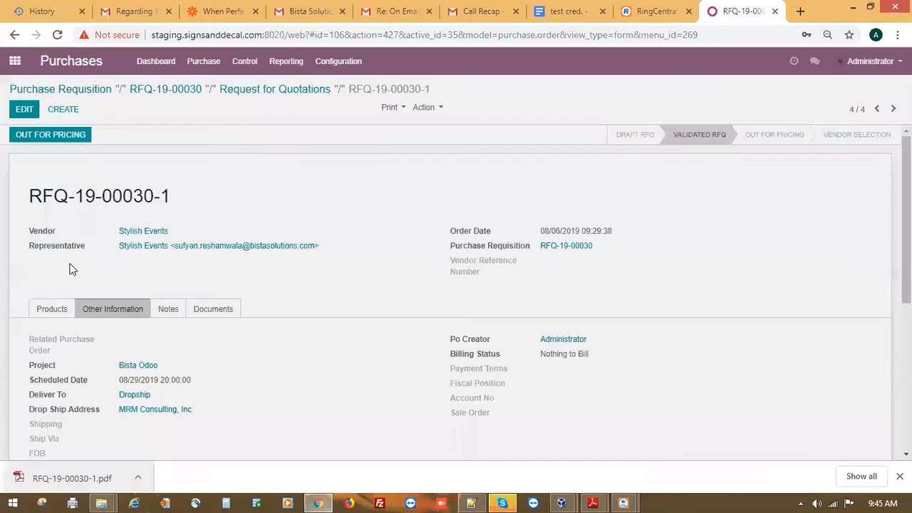
Step: Edit RFQ-19-00030-1 again and set Deliver To to My Company: Receipts
key(alt+a)
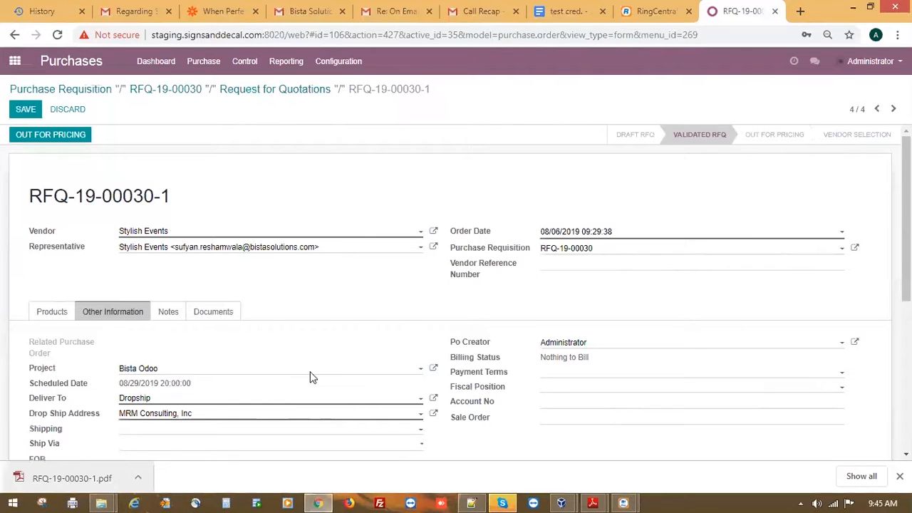
click(261, 402)
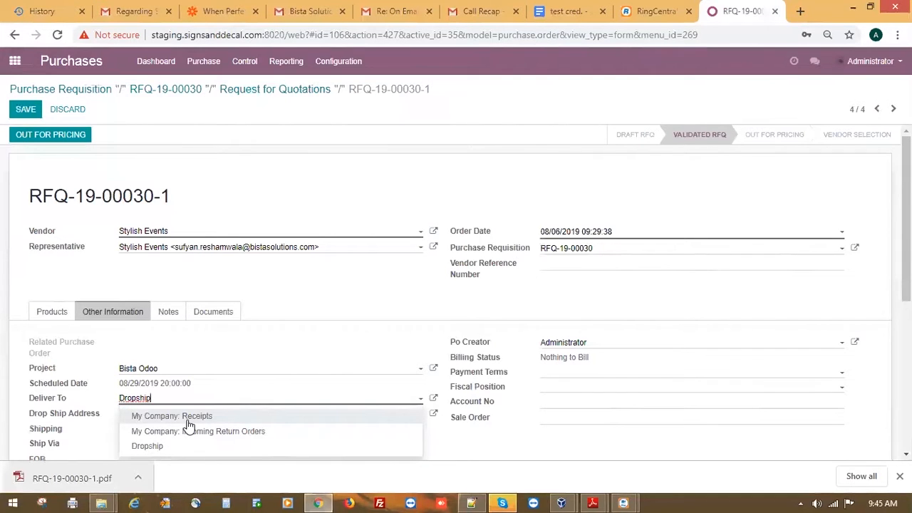
click(183, 419)
click(204, 404)
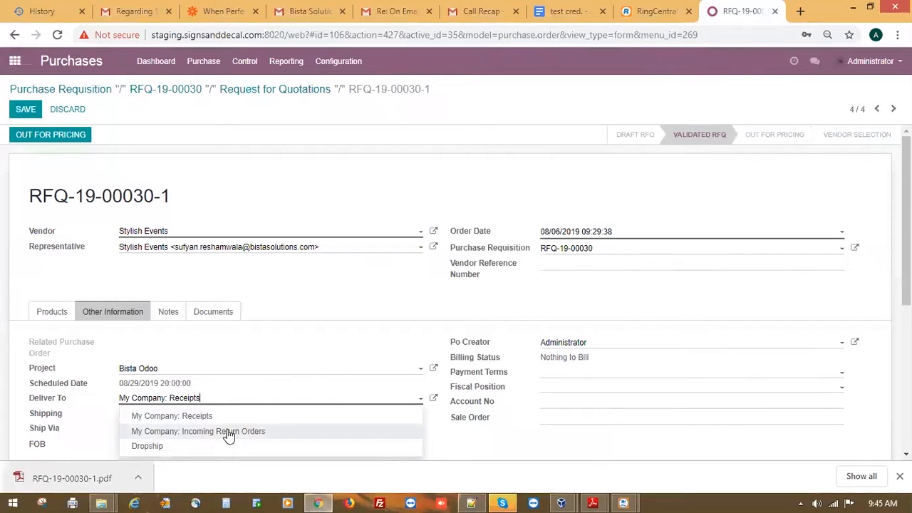
click(208, 421)
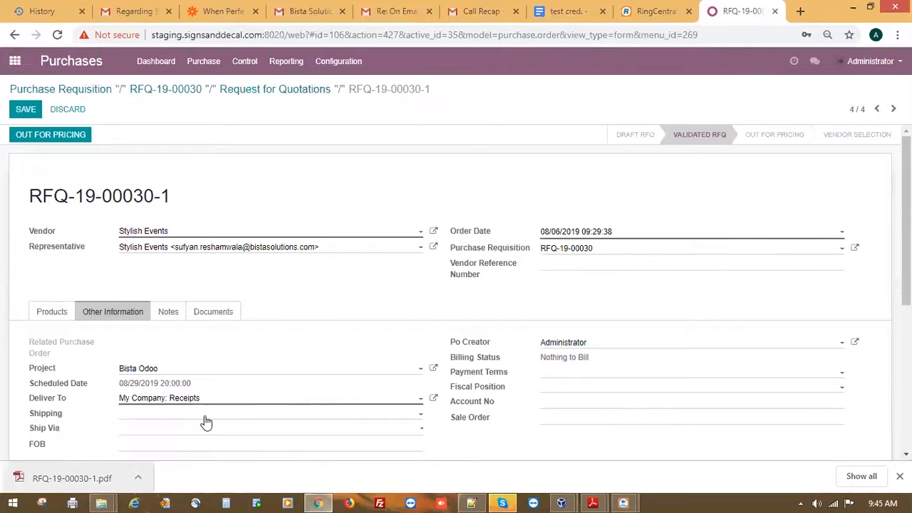
Step: Try My Company: Incoming Return Orders and Dropship as the Deliver To option, and return it to My Company: Receipts
click(217, 402)
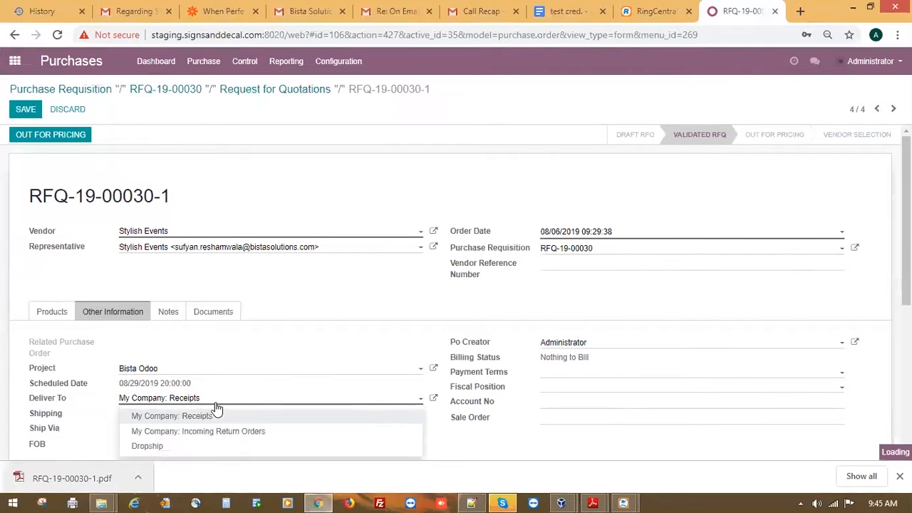
click(217, 434)
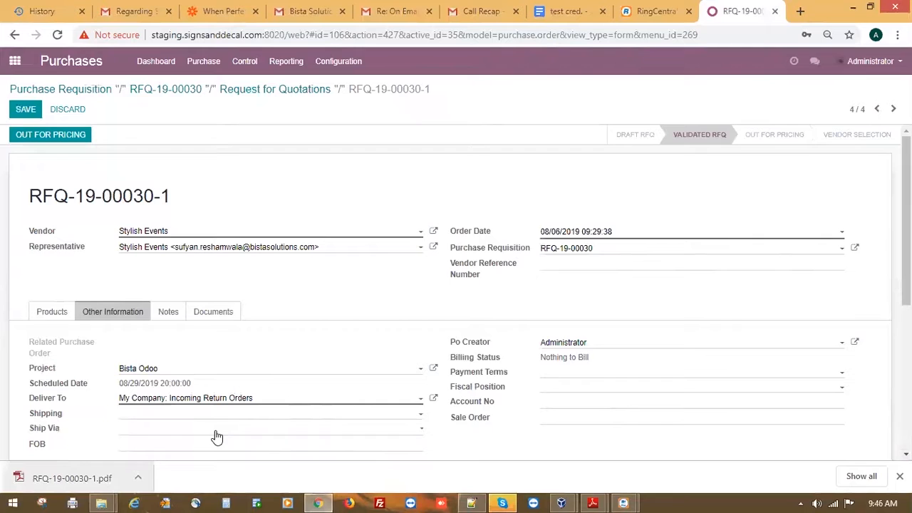
click(266, 401)
click(266, 401)
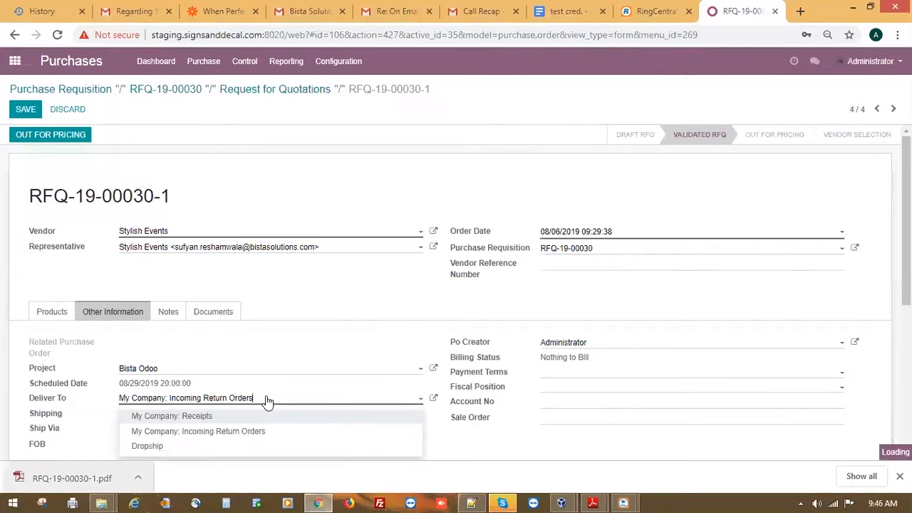
click(145, 446)
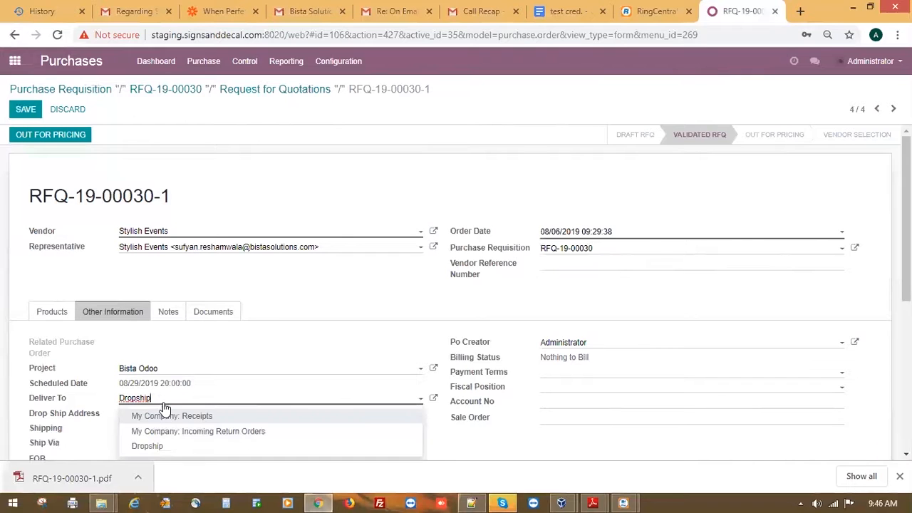
click(164, 414)
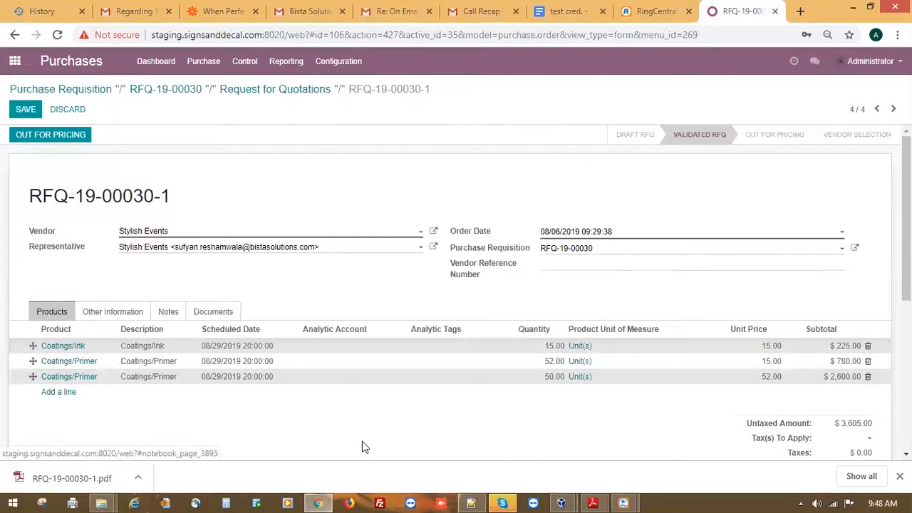
scroll(366, 431, down, 1)
scroll(368, 433, up, 1)
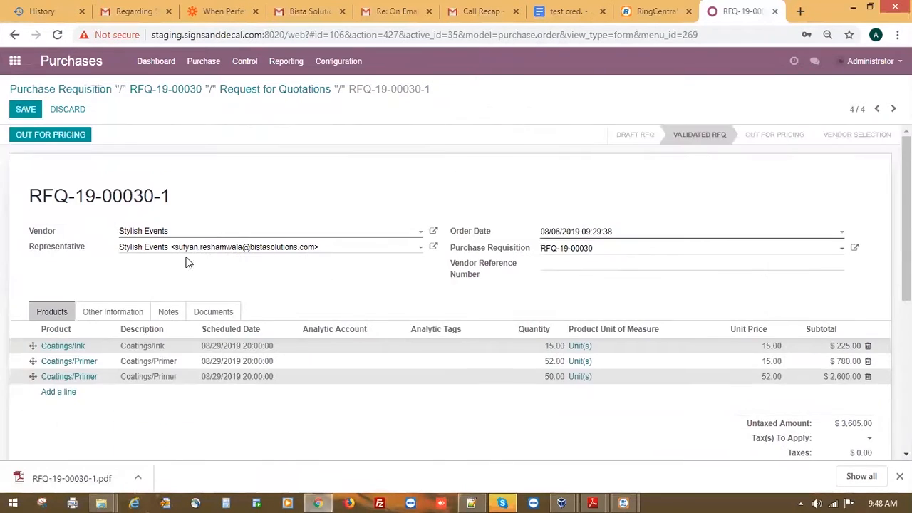
click(57, 134)
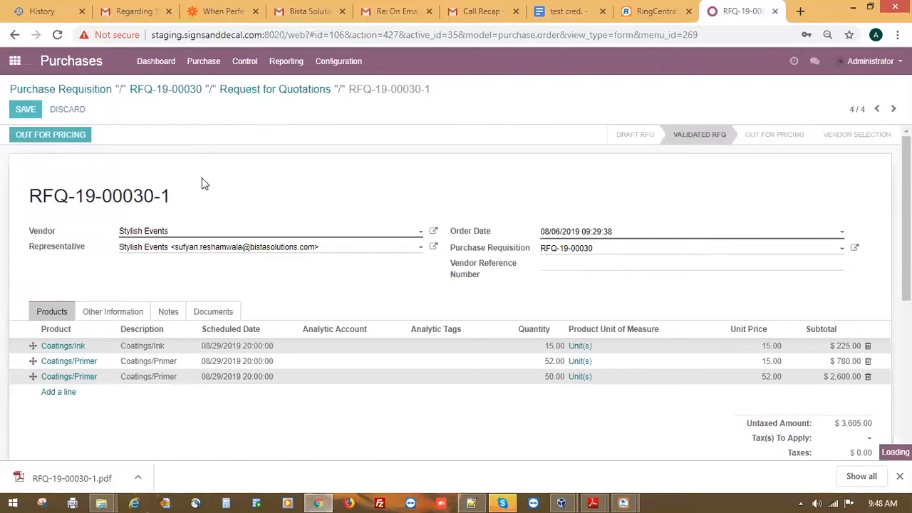
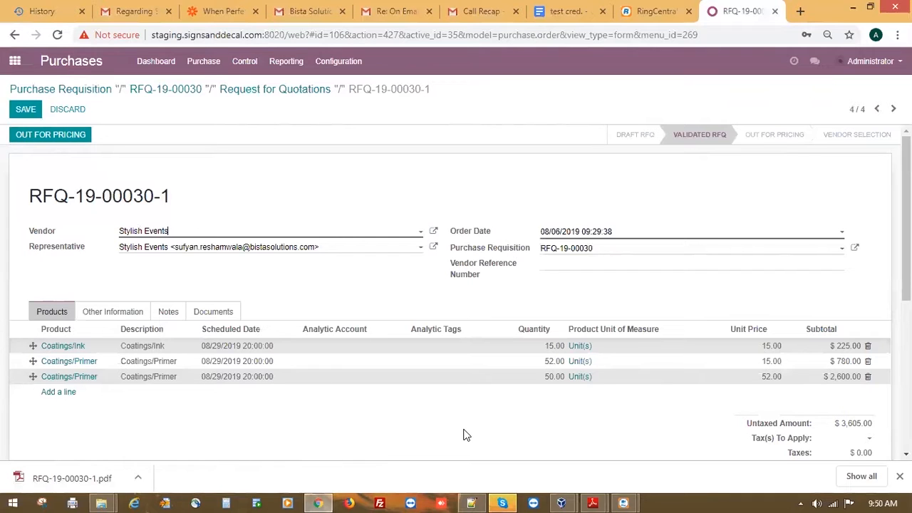
mouse_move(502, 500)
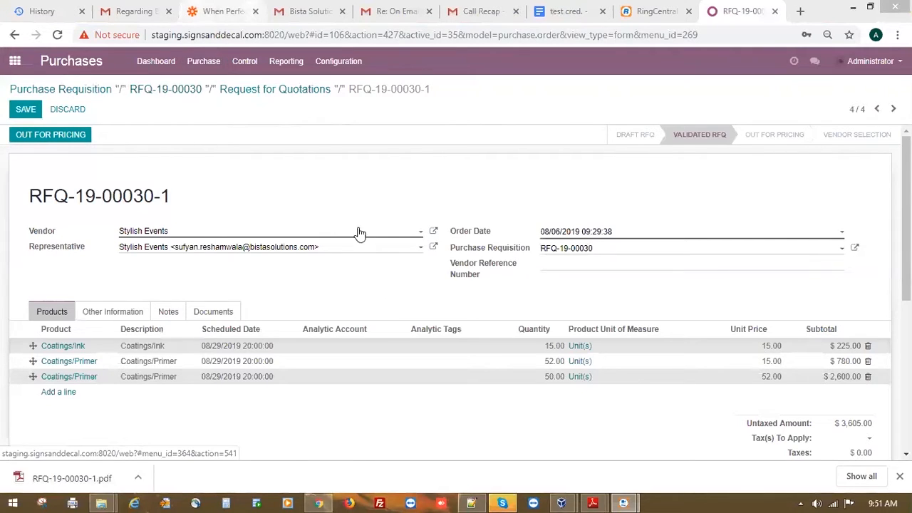
click(55, 138)
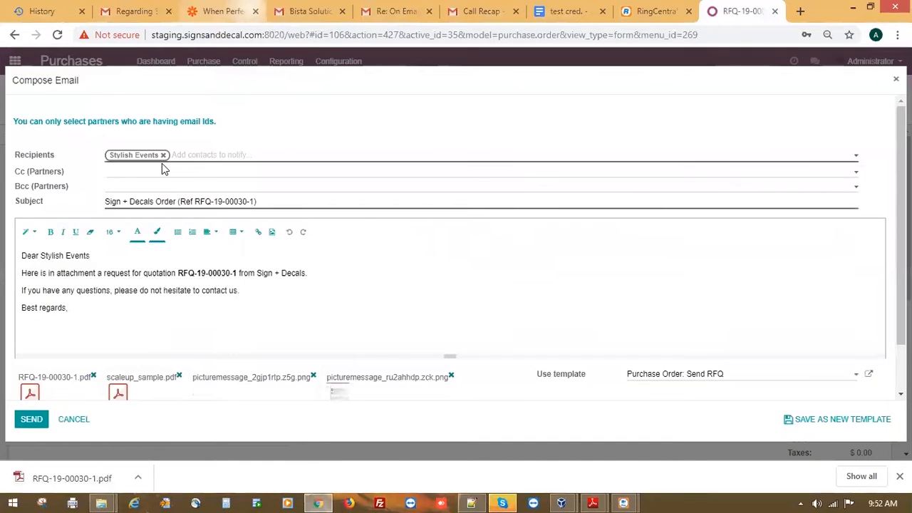
click(74, 422)
Step: Try applying Tax 15.00% to the totals of RFQ-19-00030-1, and remove it again
scroll(393, 309, down, 1)
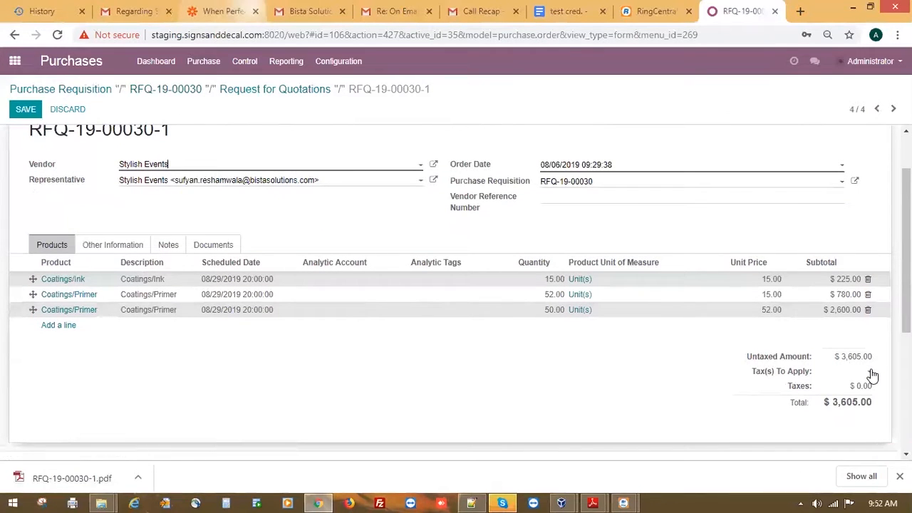
click(872, 375)
click(680, 386)
scroll(678, 385, up, 1)
scroll(677, 385, down, 2)
click(864, 307)
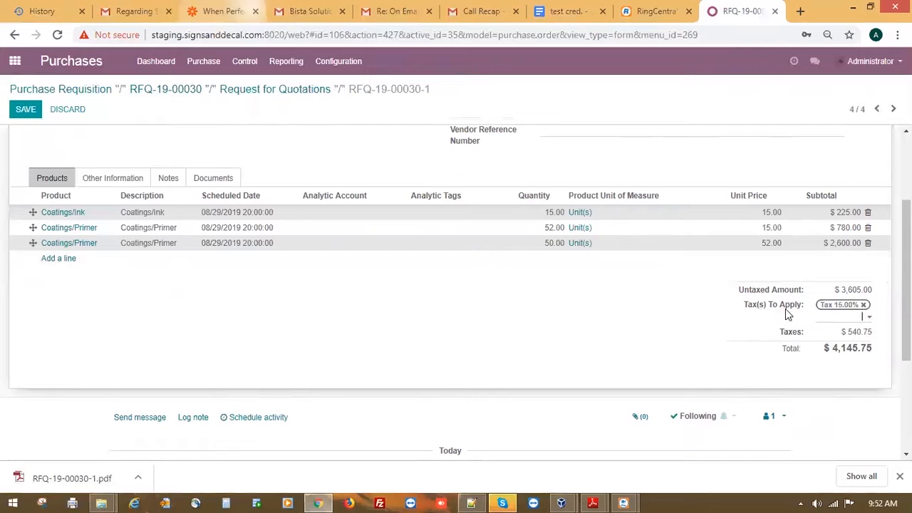
click(864, 306)
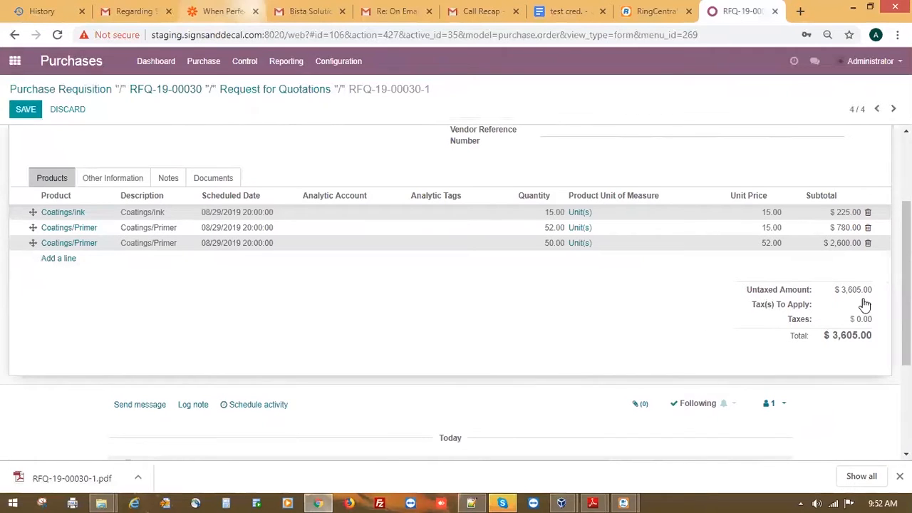
scroll(600, 336, up, 2)
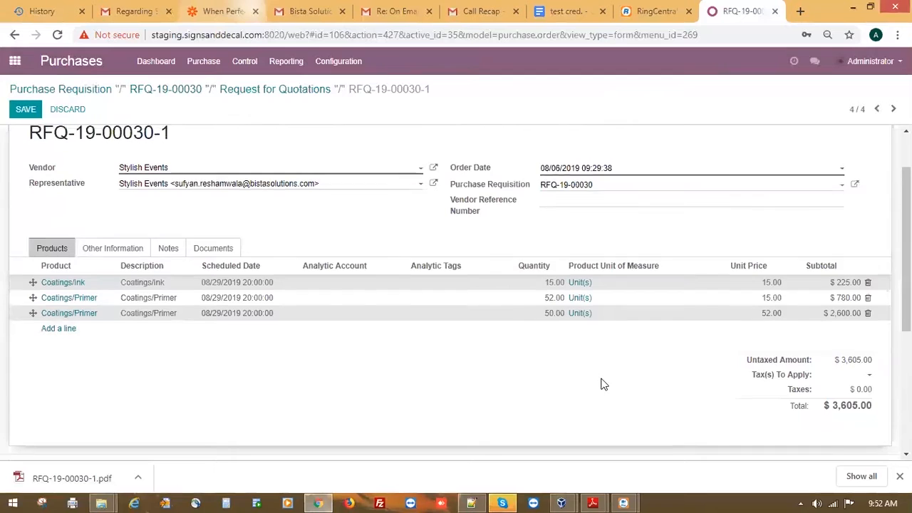
scroll(601, 385, up, 1)
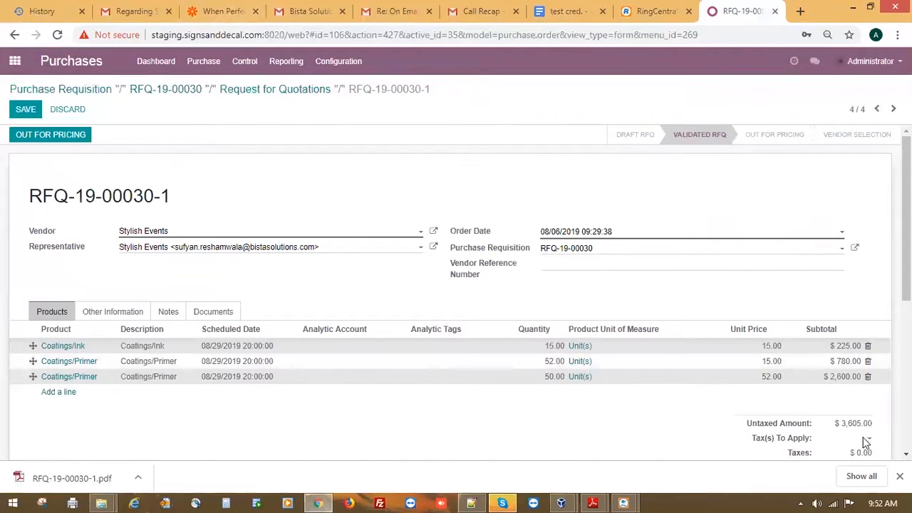
Step: Start the Out For Pricing email for RFQ-19-00030-1 to Stylish Events and check its attached files
click(66, 140)
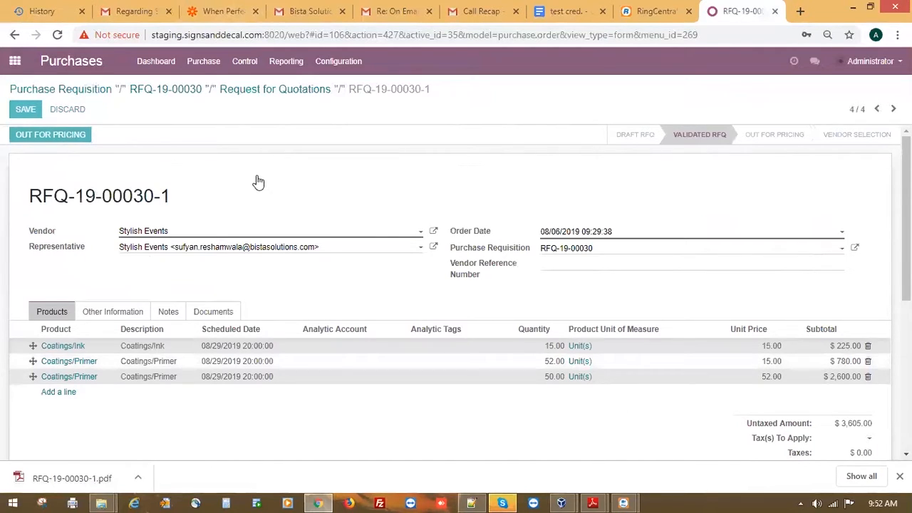
scroll(142, 313, down, 2)
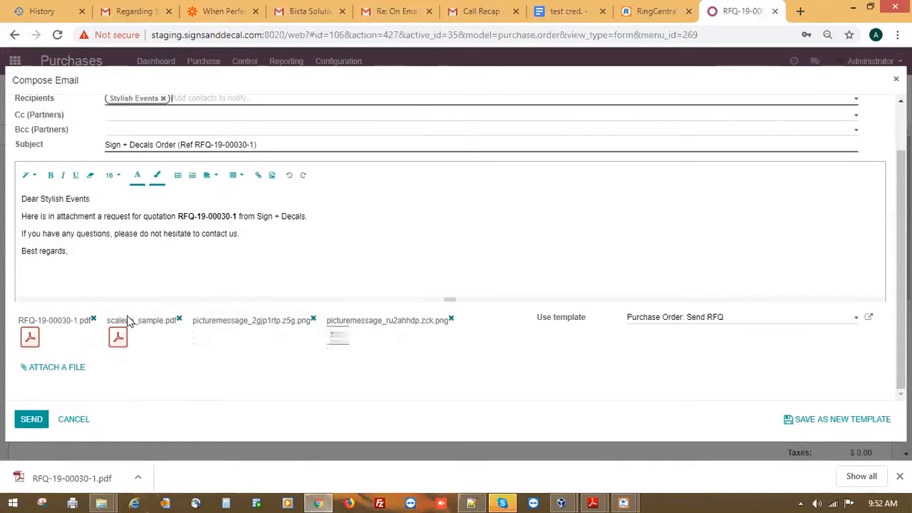
Step: Send the RFQ-19-00030-1 pricing email to Stylish Events, and reopen its email form to review the attachments without resending
scroll(83, 276, up, 2)
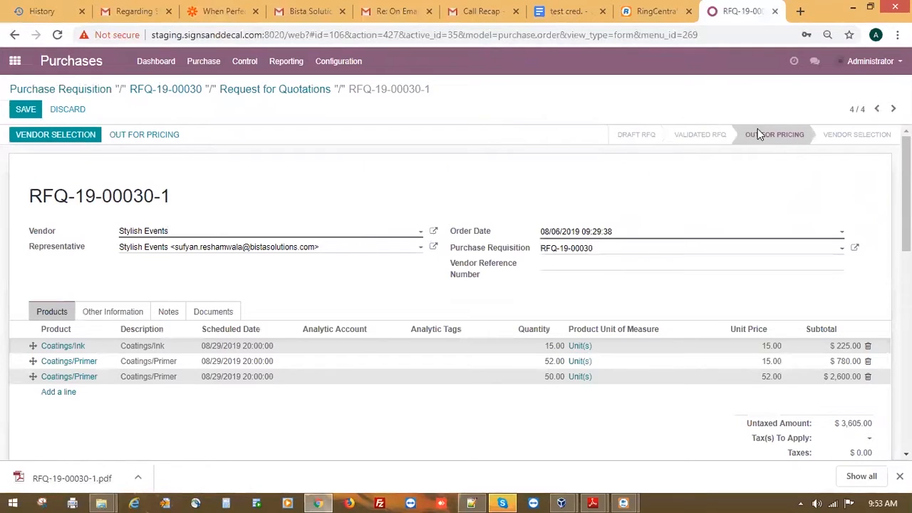
click(162, 141)
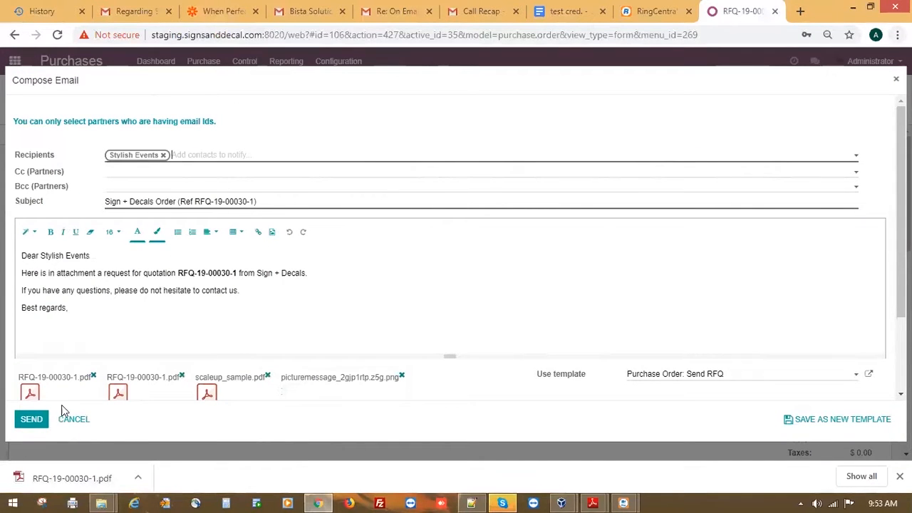
scroll(169, 371, down, 3)
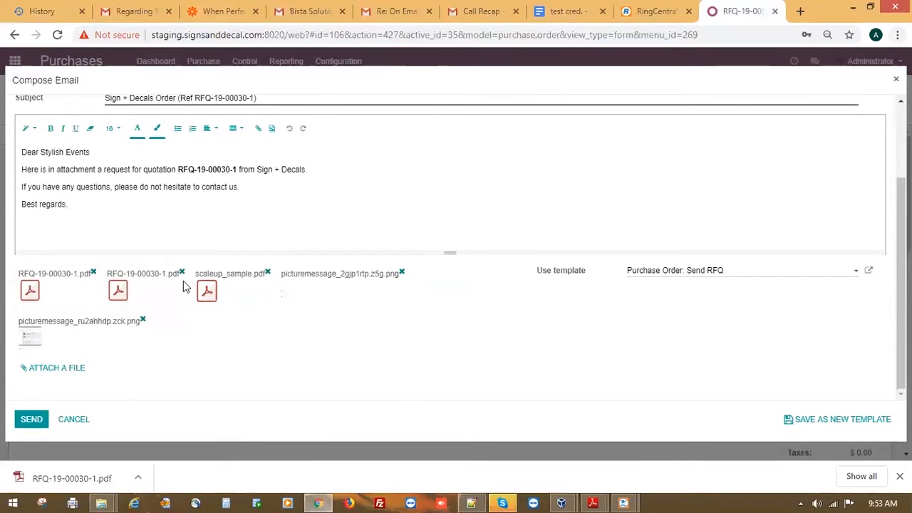
scroll(596, 196, up, 3)
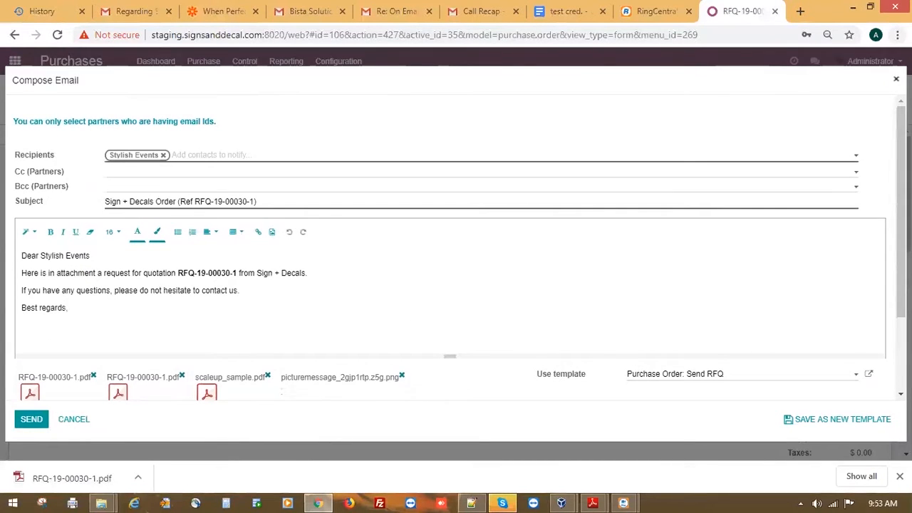
click(896, 79)
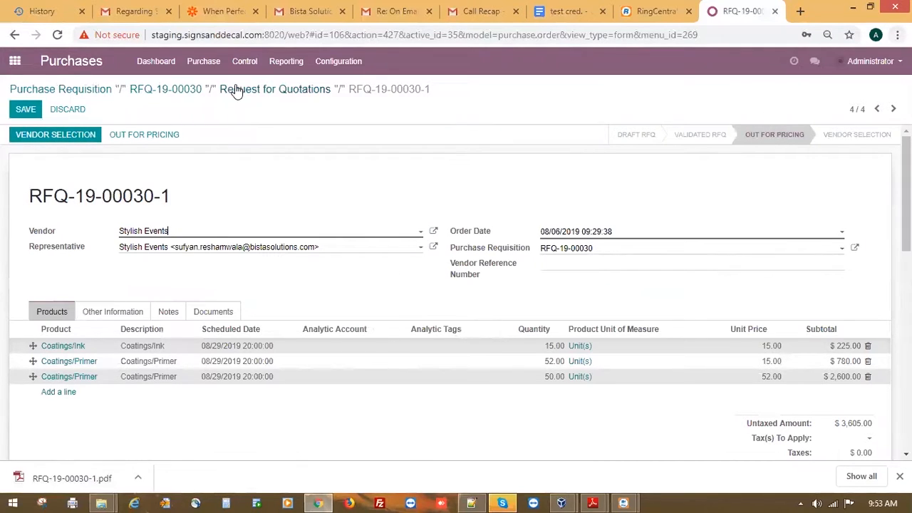
Step: Open RFQ-19-00030-2 from the list of requests for quotation and send it out for pricing to its vendor
click(261, 97)
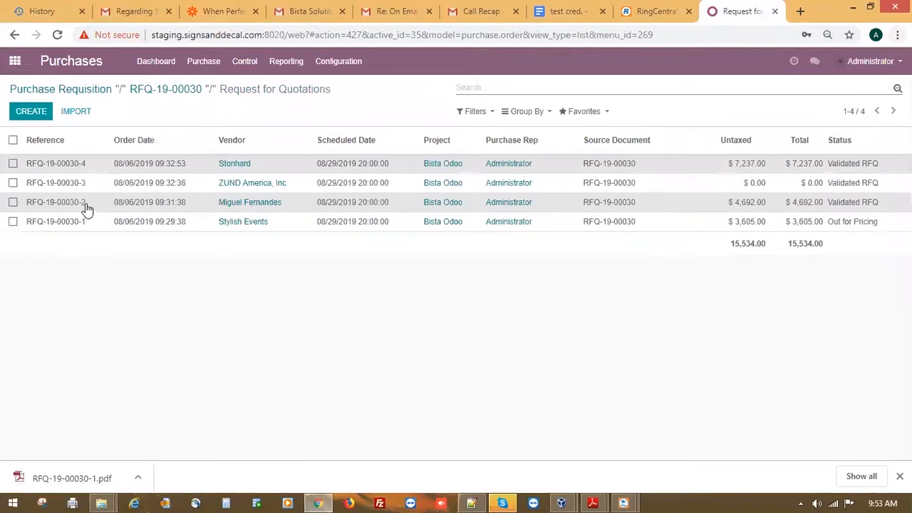
click(69, 204)
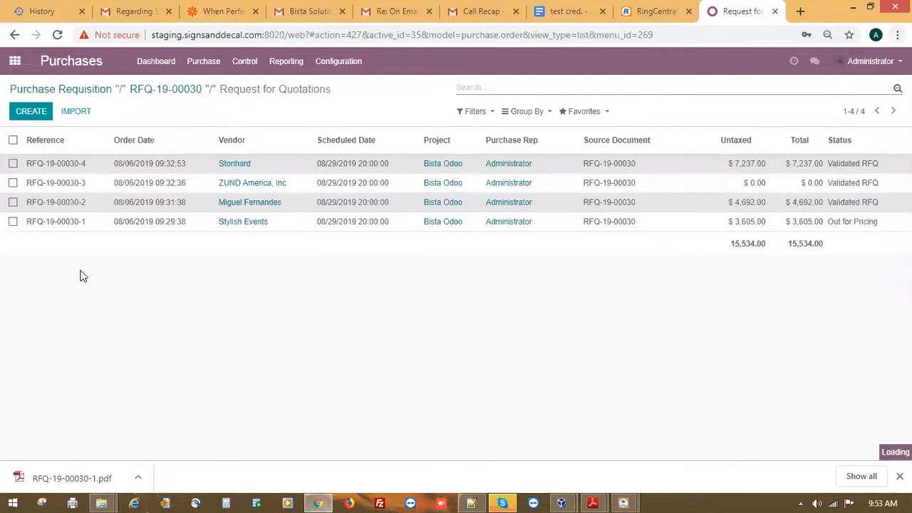
click(50, 136)
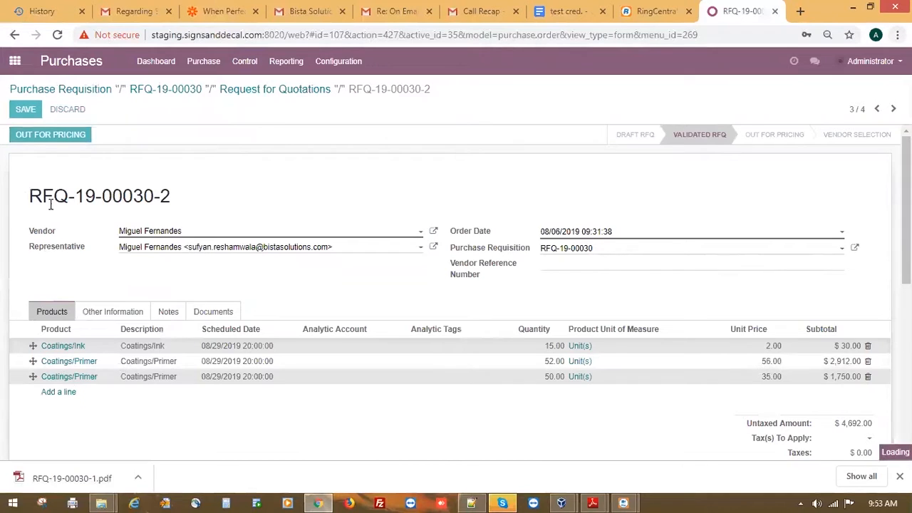
click(57, 134)
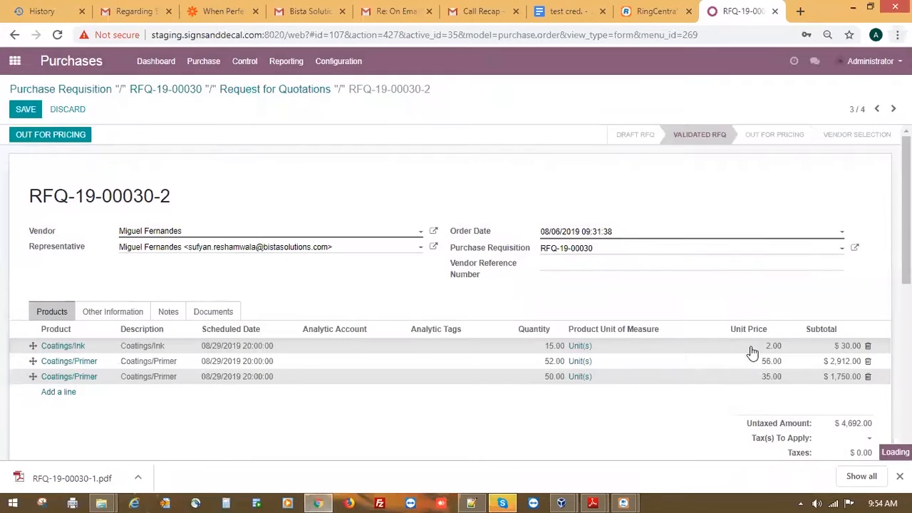
Step: Open RFQ-19-00030-3 from the list of requests and send its out-for-pricing email to ZUND America, Inc
click(240, 91)
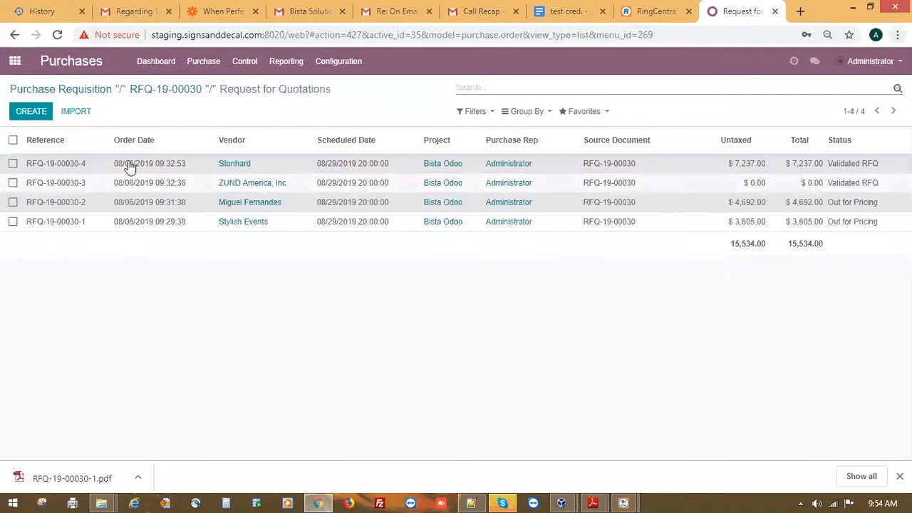
click(817, 185)
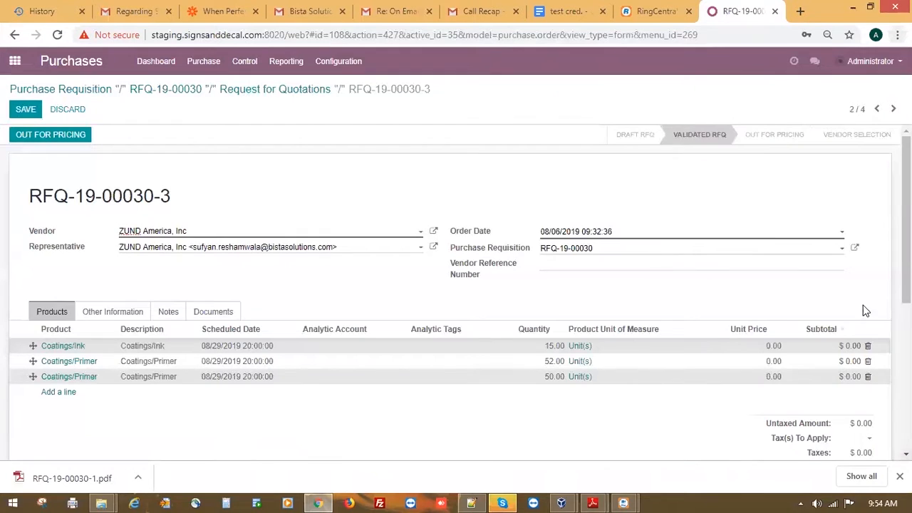
click(63, 138)
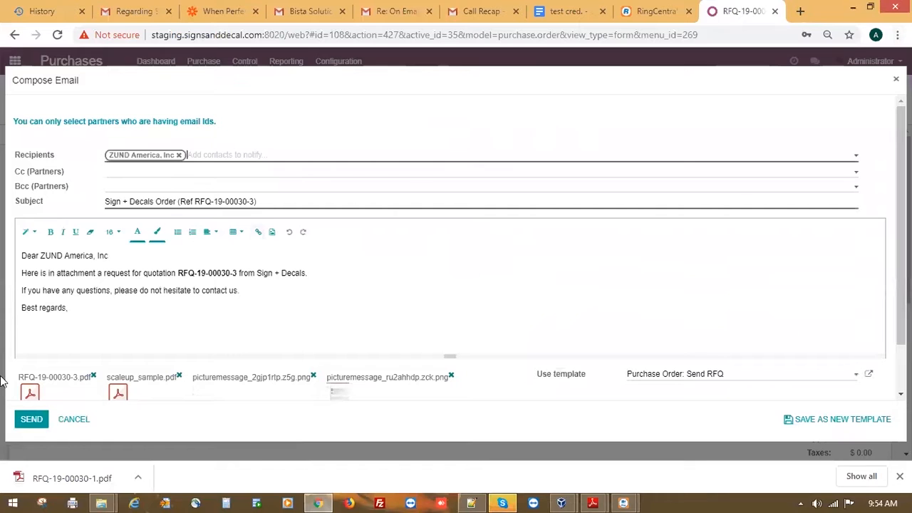
click(30, 420)
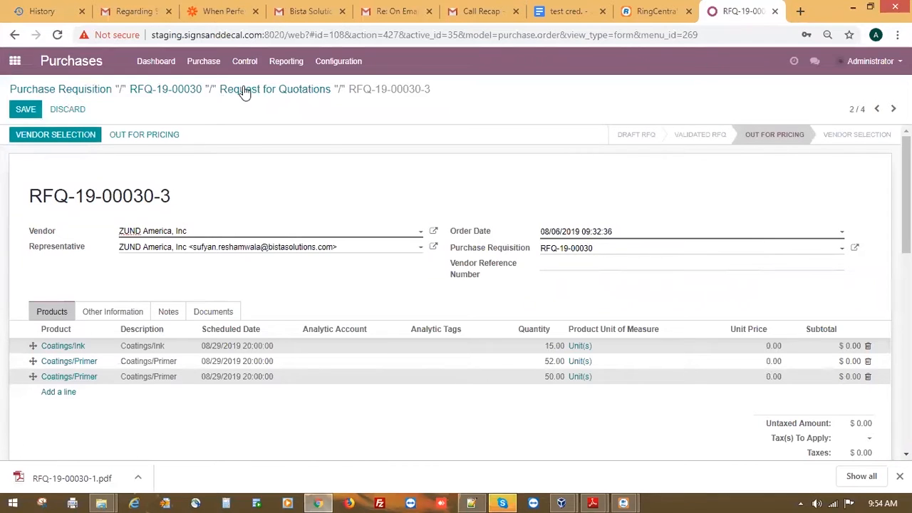
Step: Open RFQ-19-00030-4 from the list of requests and send it out for pricing to Stonhard
click(244, 91)
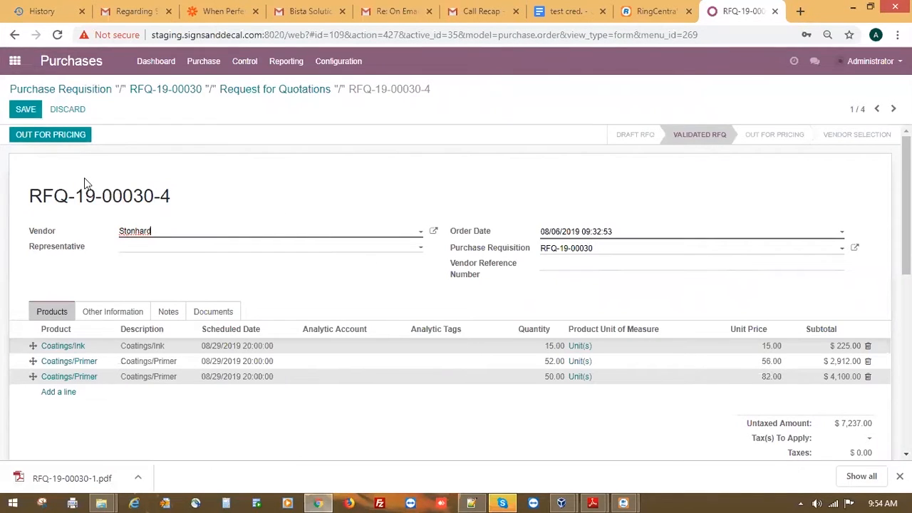
click(57, 138)
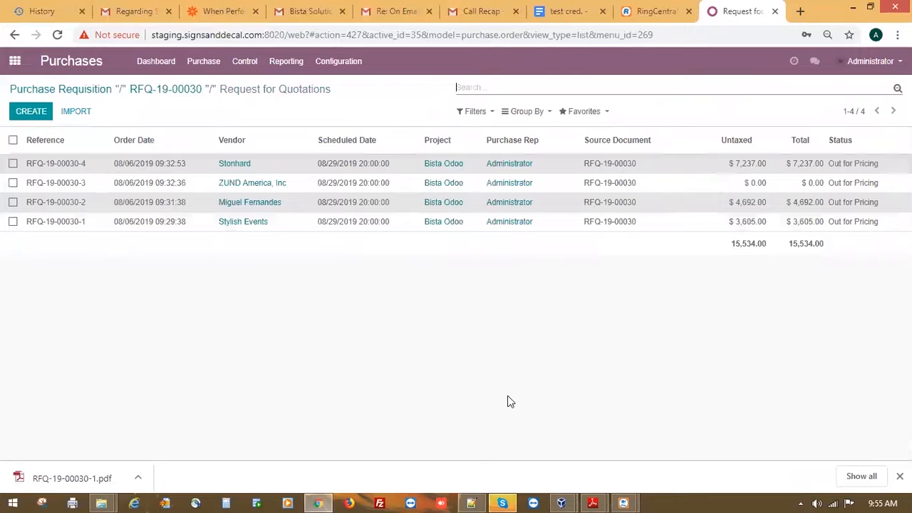
Step: Close the extra Gmail browser tabs, keeping the Call Recap mail tab open
middle_click(123, 15)
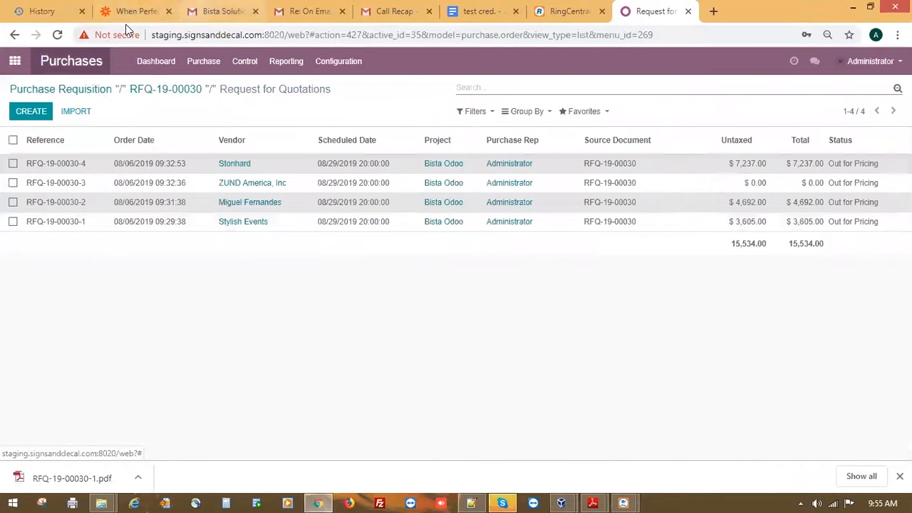
click(255, 11)
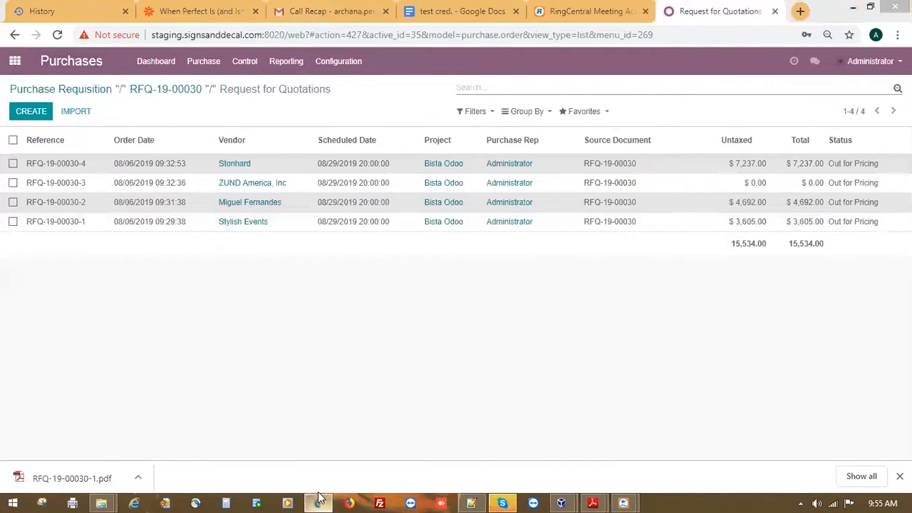
key(alt+Tab)
key(alt+Tab)
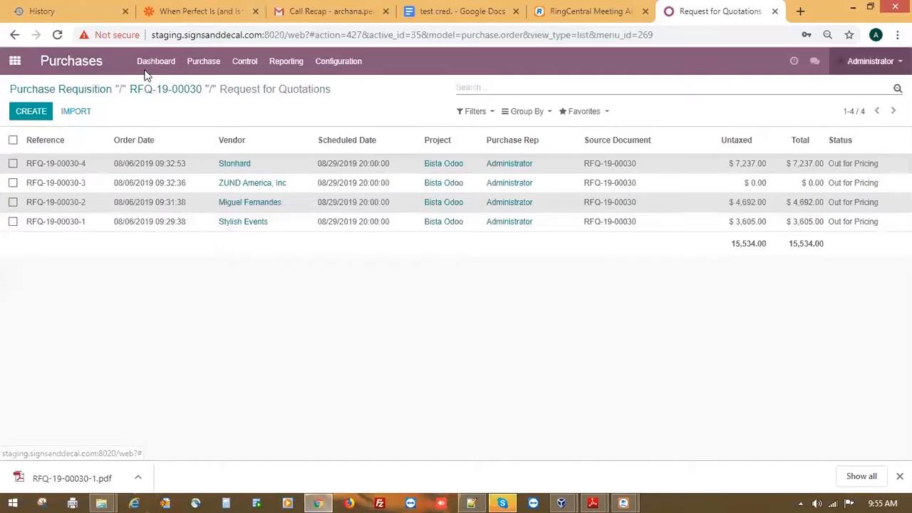
key(alt+Tab)
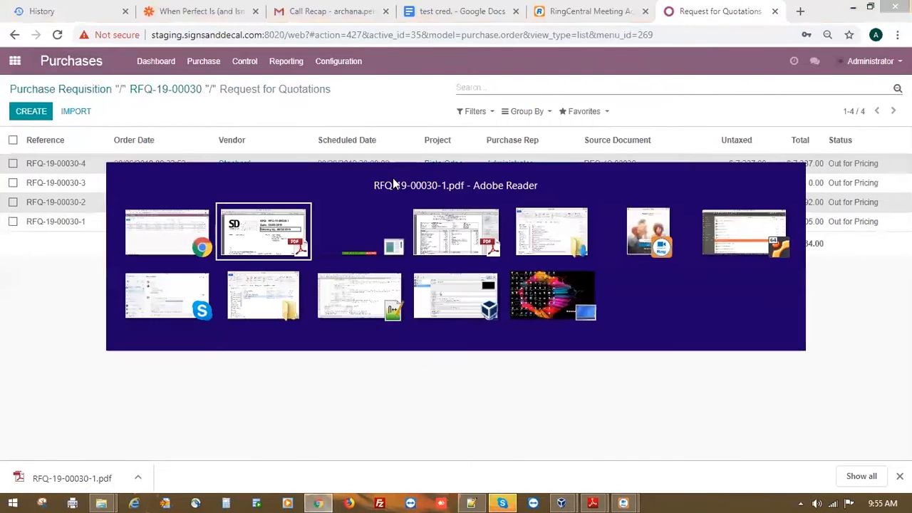
key(alt+Tab)
key(alt+Tab)
key(alt+Tab)
key(alt+Tab)
key(alt+Tab)
key(alt+Tab)
key(alt+Tab)
key(alt+Tab)
key(Escape)
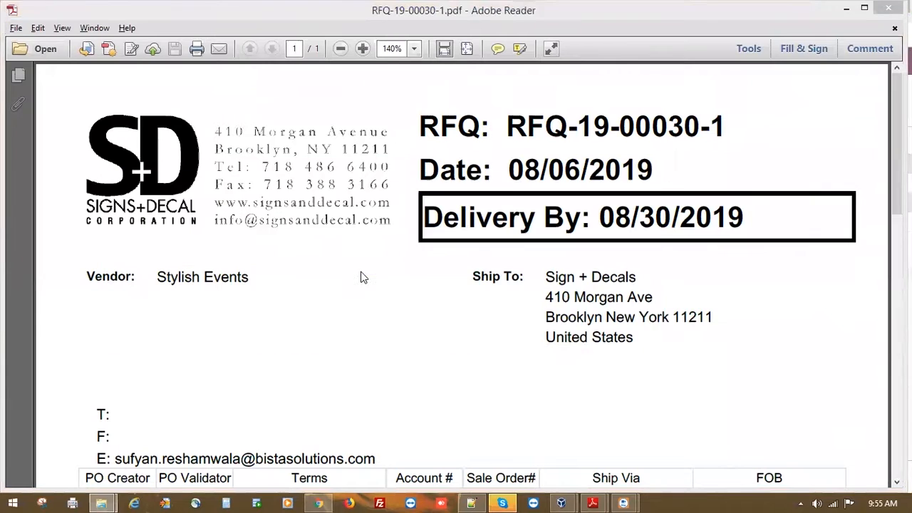
click(318, 503)
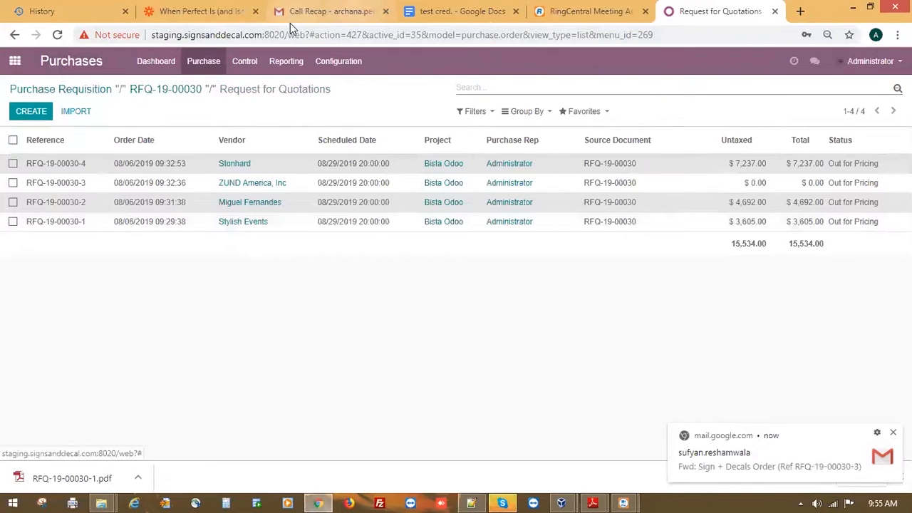
Step: Try to open the forwarded Sign + Decals Order (Ref RFQ-19-00030-3) email from its new-mail notification
click(714, 453)
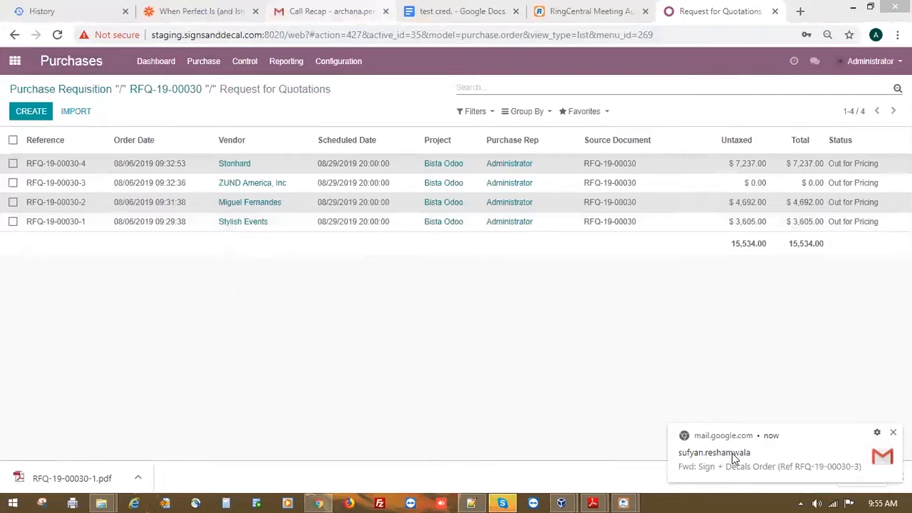
click(733, 458)
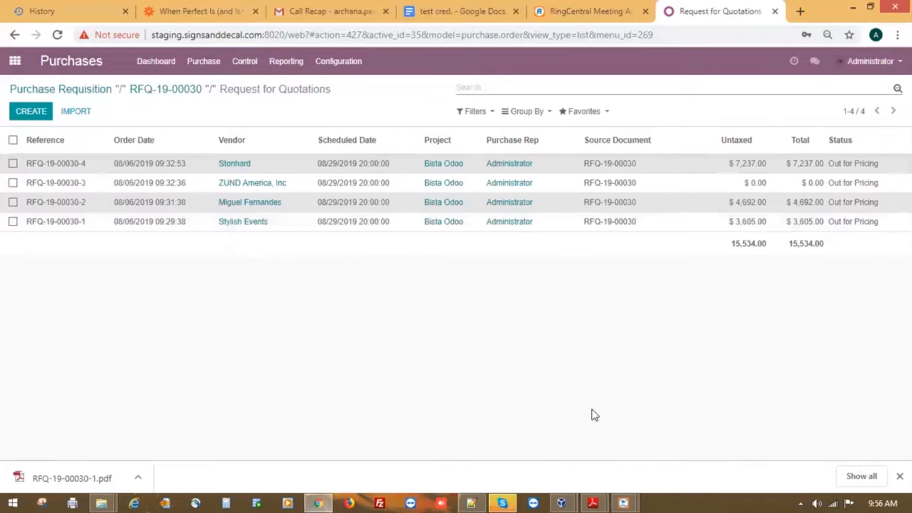
click(325, 496)
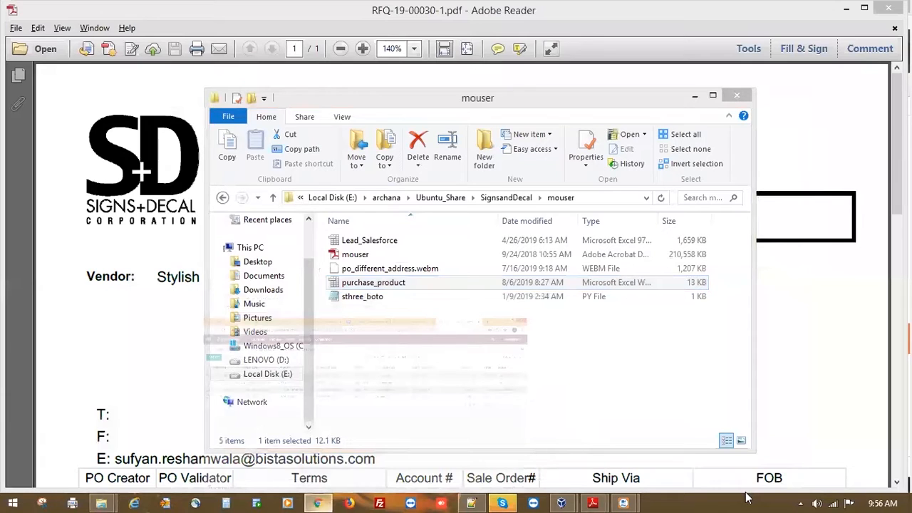
key(alt+Tab)
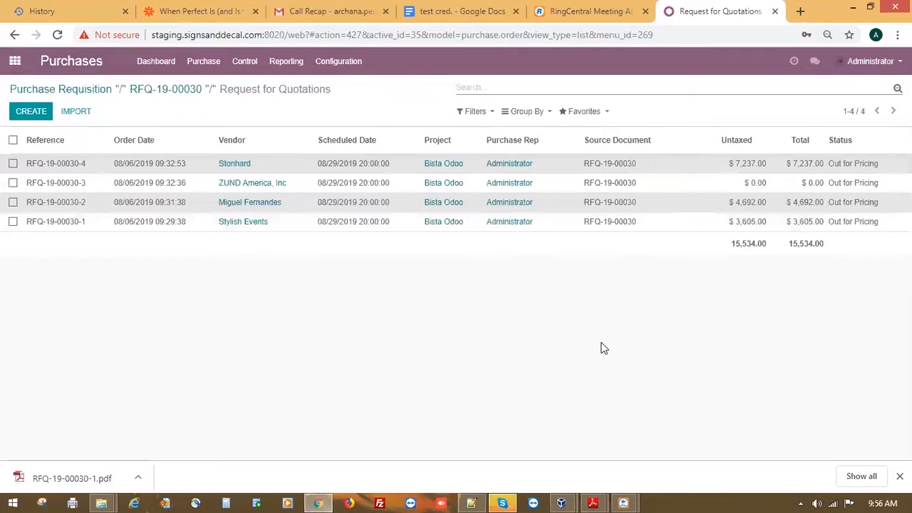
Step: Switch to Gmail and open the inbox to find the forwarded Sign + Decals Order emails
key(ctrl+Tab)
key(ctrl+Tab)
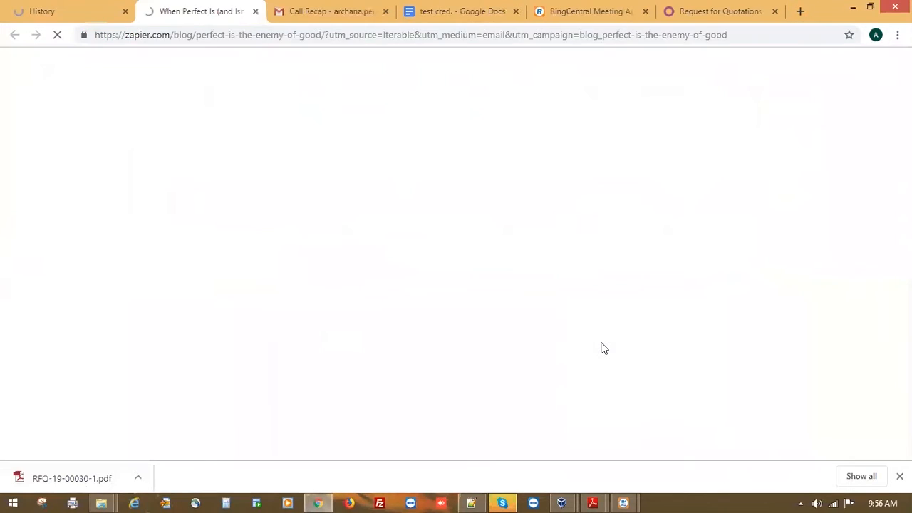
key(ctrl+shift+Tab)
key(ctrl+shift+Tab)
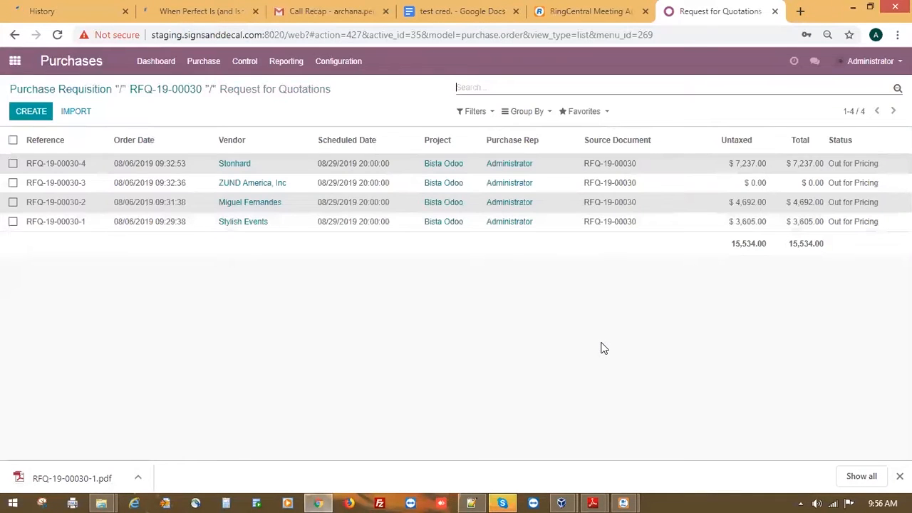
key(ctrl+shift+Tab)
key(ctrl+shift+Tab)
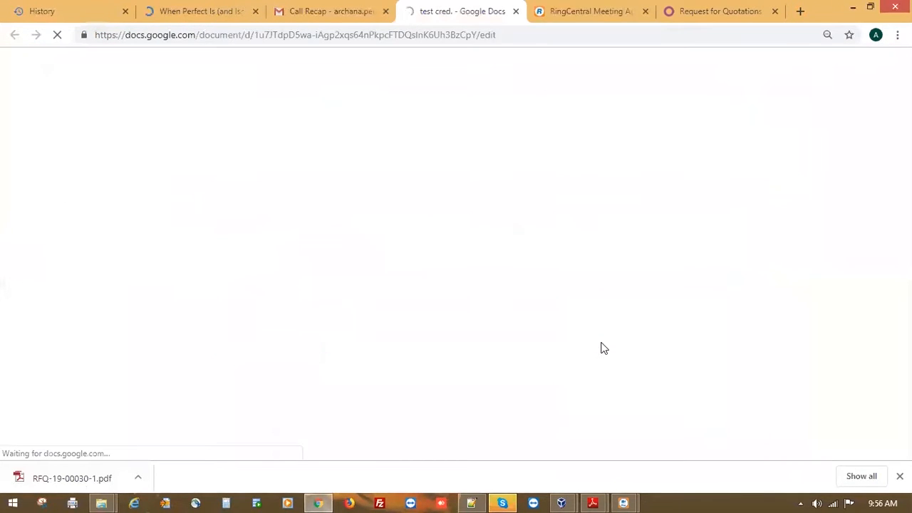
key(ctrl+shift+Tab)
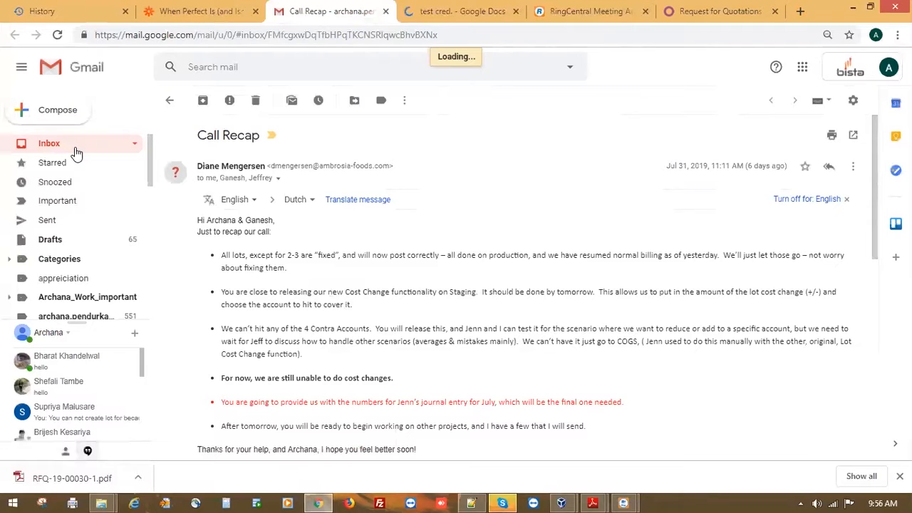
click(48, 148)
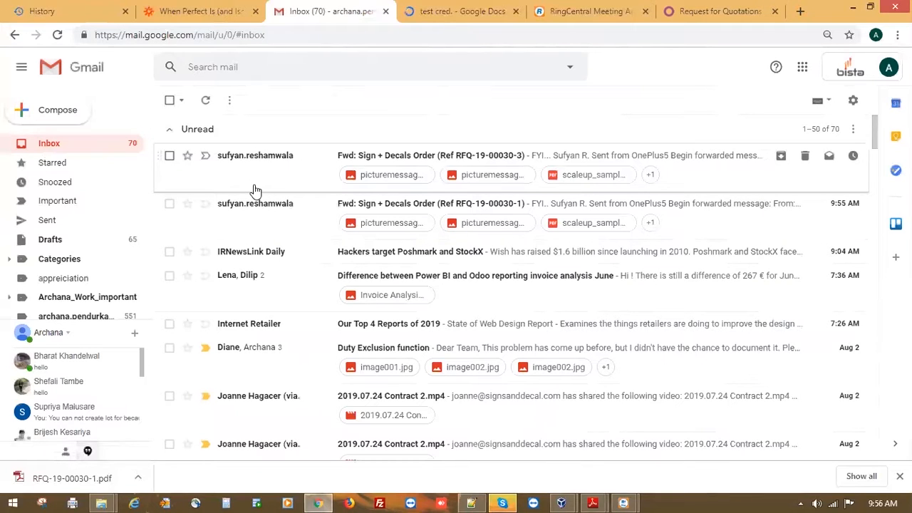
Step: Open the forwarded Sign + Decals Order (Ref RFQ-19-00030-1) email and review its message text and attachments
click(264, 215)
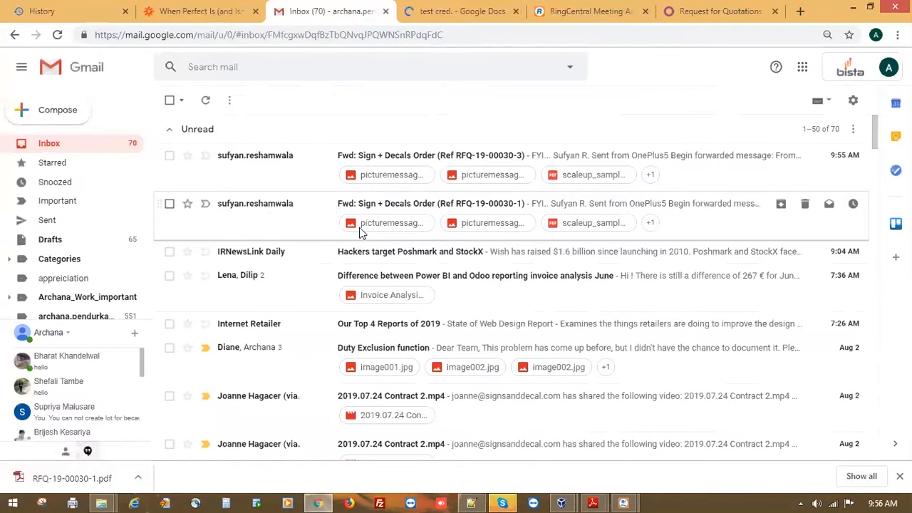
scroll(406, 356, down, 1)
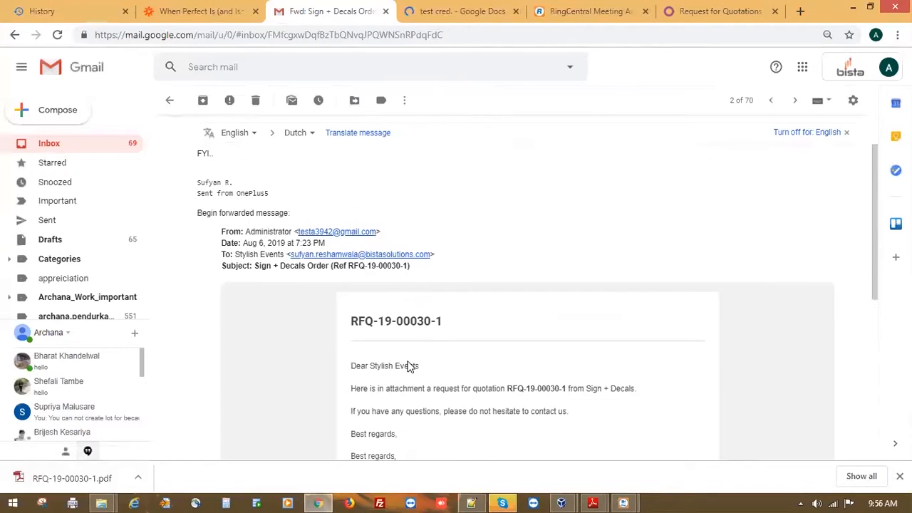
scroll(407, 362, down, 5)
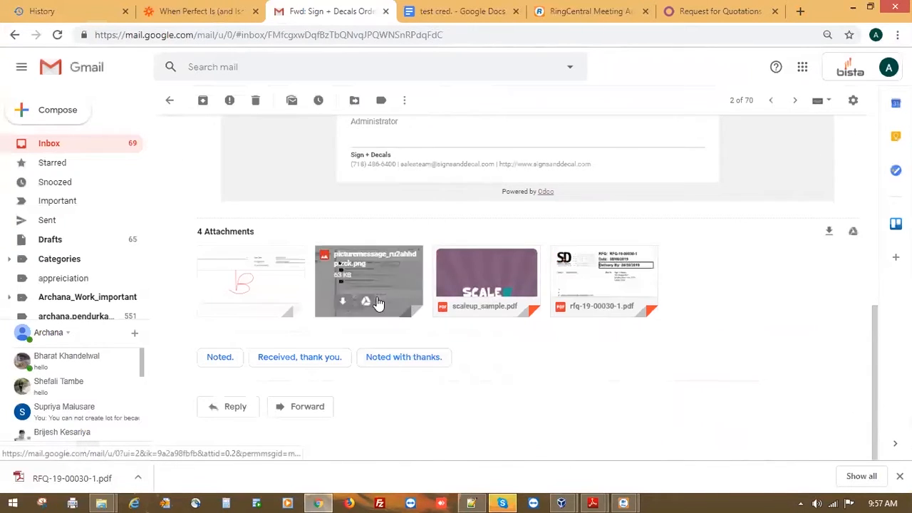
scroll(613, 389, up, 2)
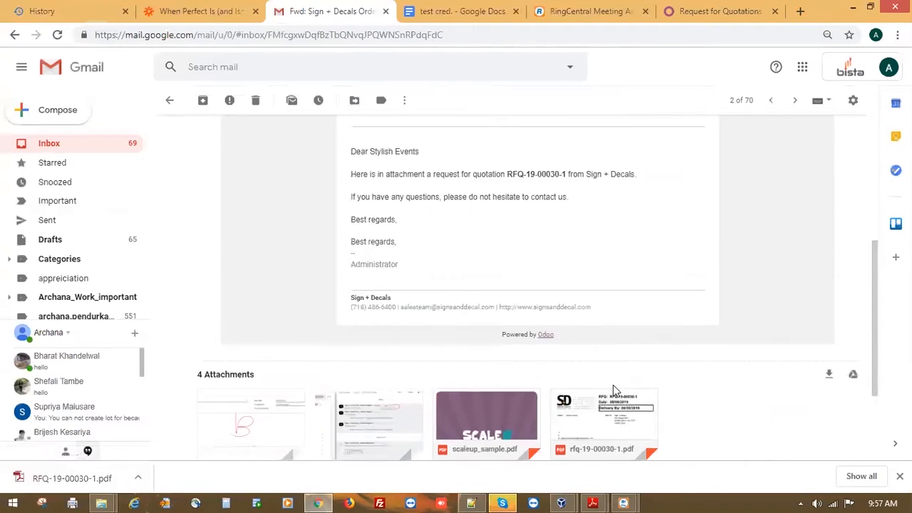
scroll(612, 389, up, 3)
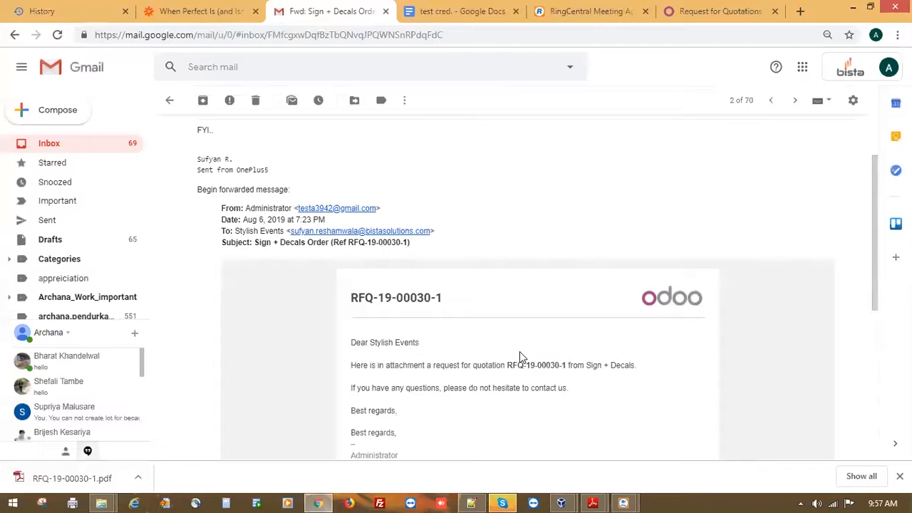
Step: Check the vendor recipient named in the forwarded RFQ-19-00030-1 email and return to the inbox
drag(236, 232, 282, 230)
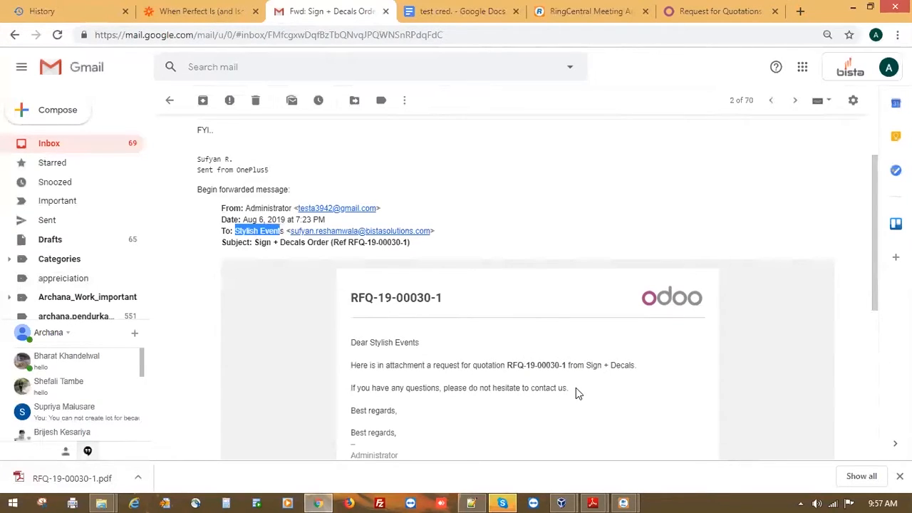
scroll(576, 389, up, 2)
click(169, 100)
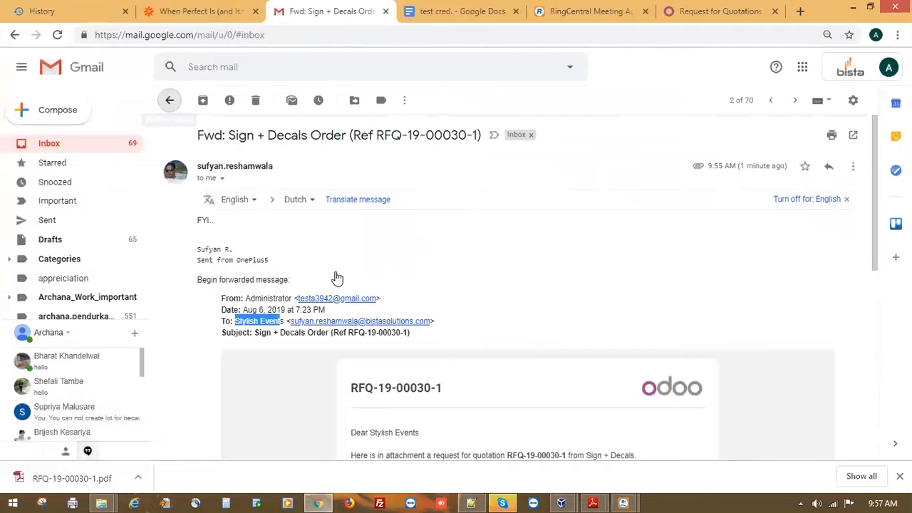
Step: Open the forwarded RFQ-19-00030-3 email, check its vendor recipient and return to the inbox
click(296, 174)
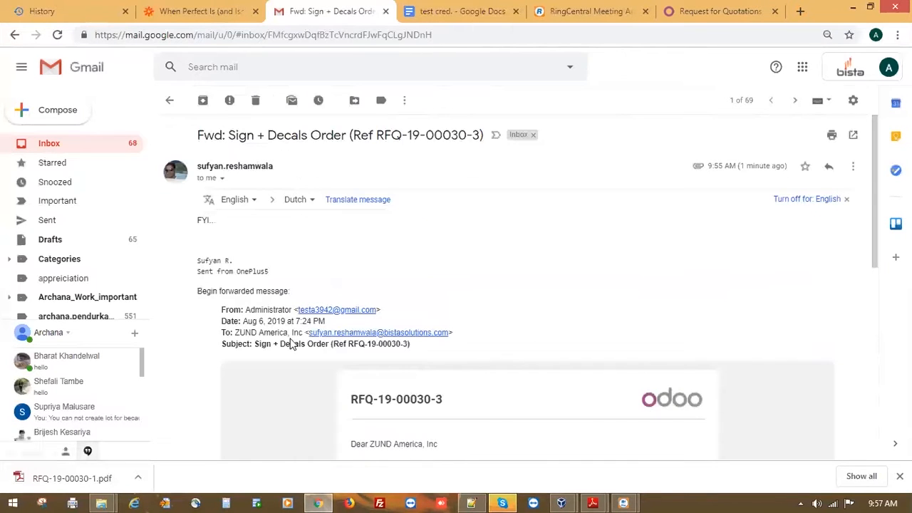
drag(235, 332, 302, 332)
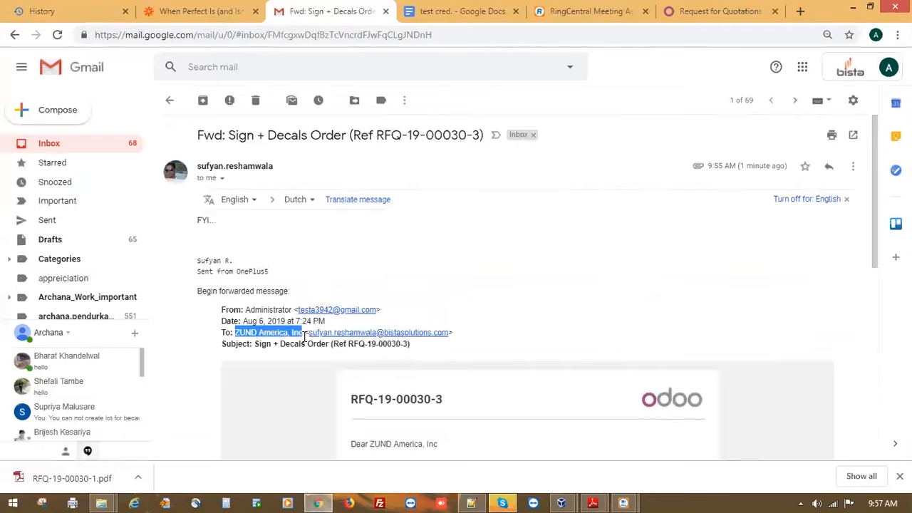
triple_click(306, 332)
click(527, 307)
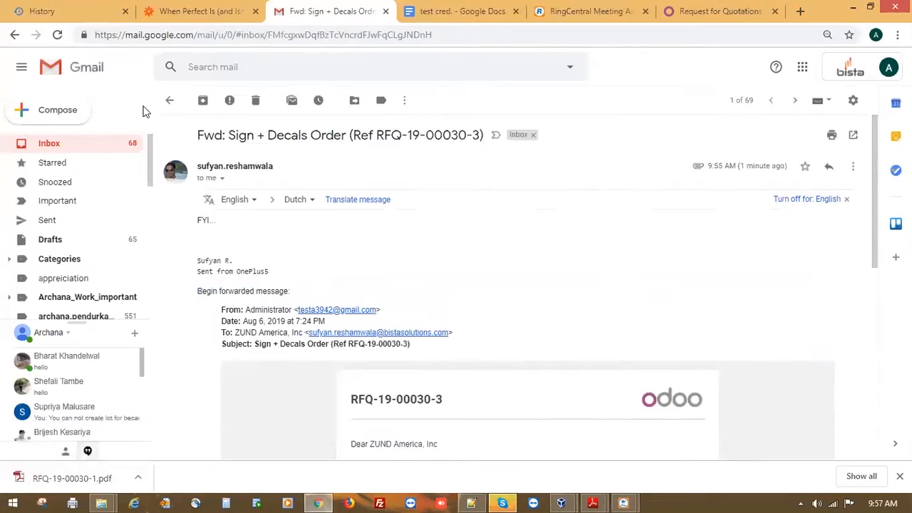
click(169, 100)
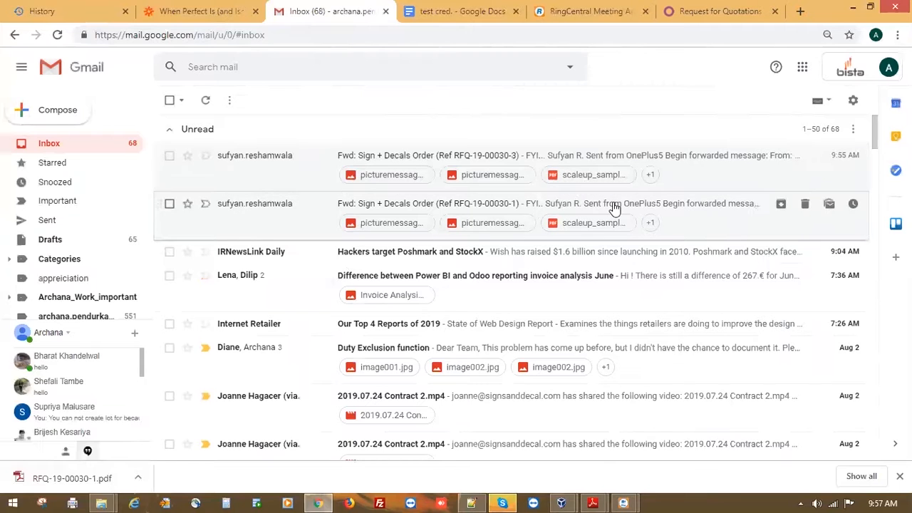
Step: Switch from Gmail back to the Odoo Request for Quotations list
key(ctrl+shift+Tab)
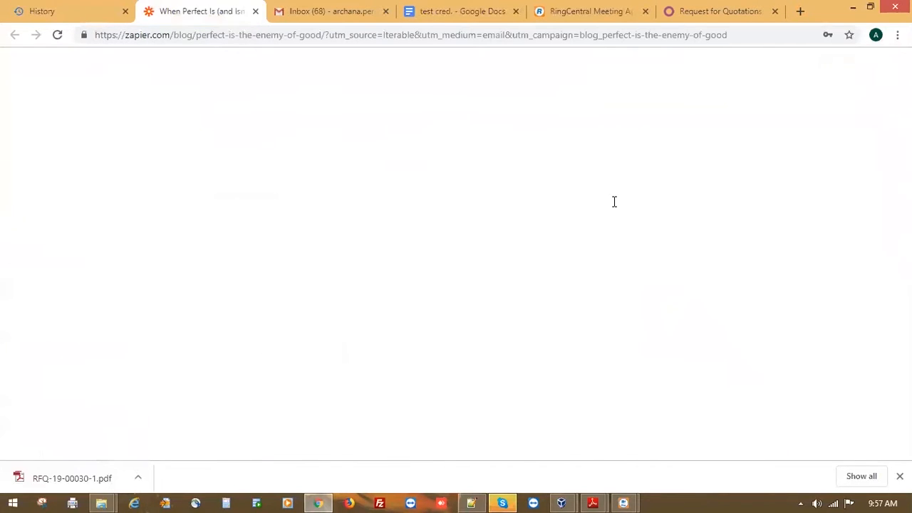
key(ctrl+shift+Tab)
key(ctrl+shift+Tab)
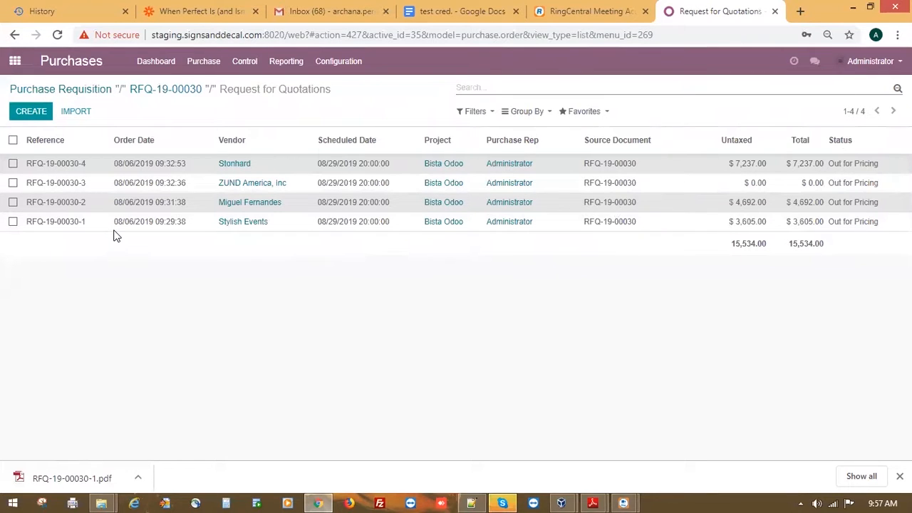
Step: Open RFQ-19-00030-1 for editing, delete its 50-unit Coatings/Primer line and advance it to vendor selection
click(91, 225)
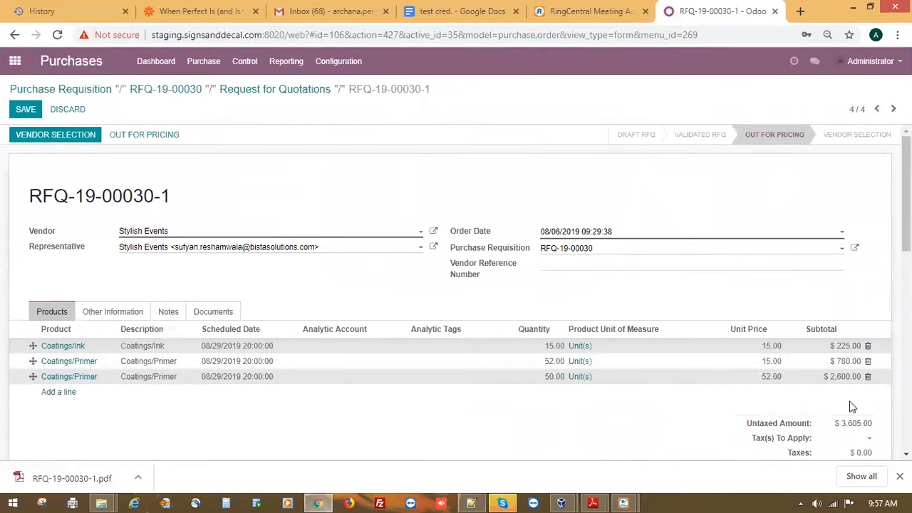
click(867, 376)
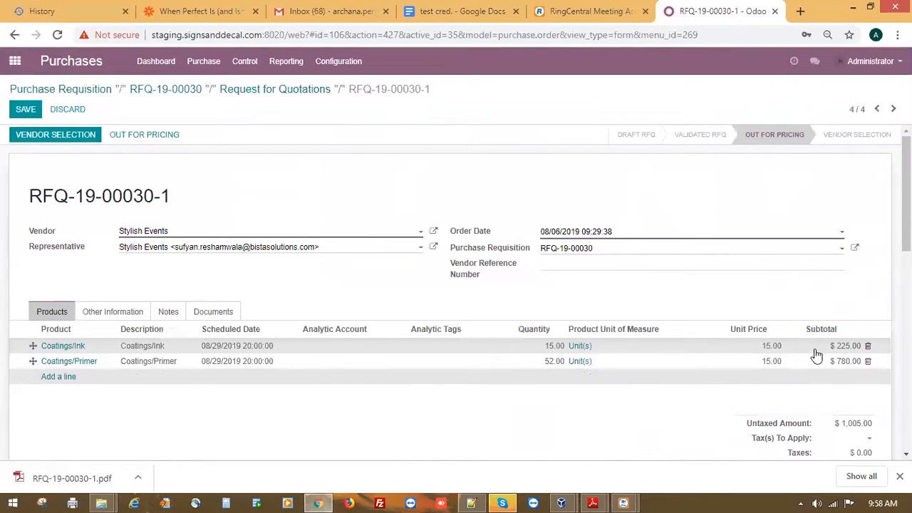
click(41, 138)
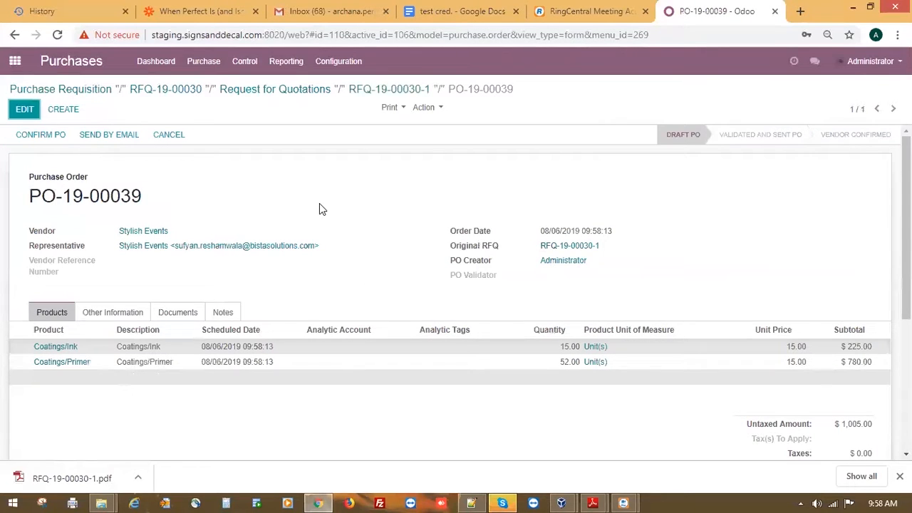
Step: Review the draft purchase order's product lines, total and number, and return to the Request for Quotations list to check the statuses
scroll(797, 381, down, 3)
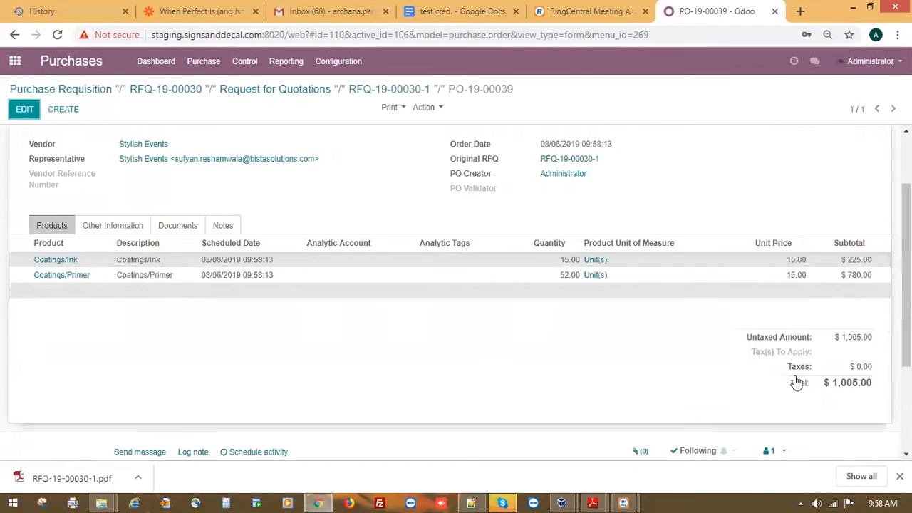
scroll(791, 370, up, 5)
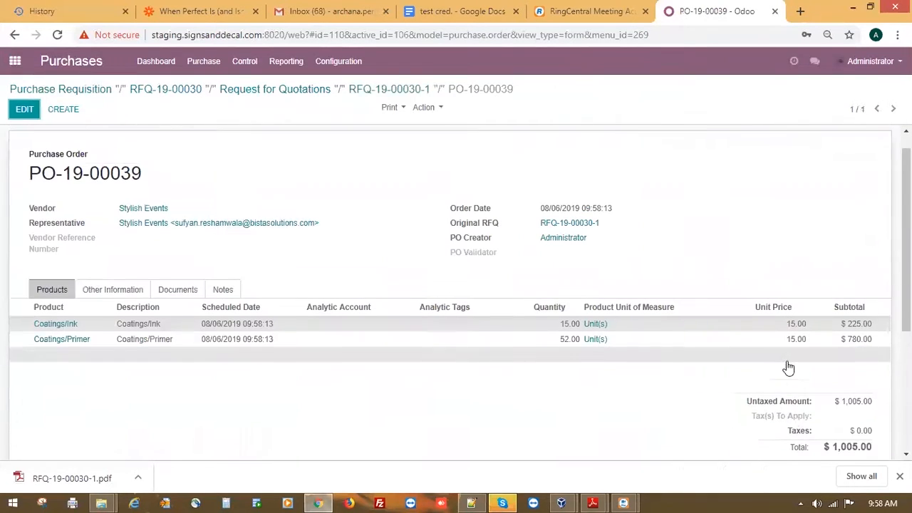
drag(449, 89, 530, 105)
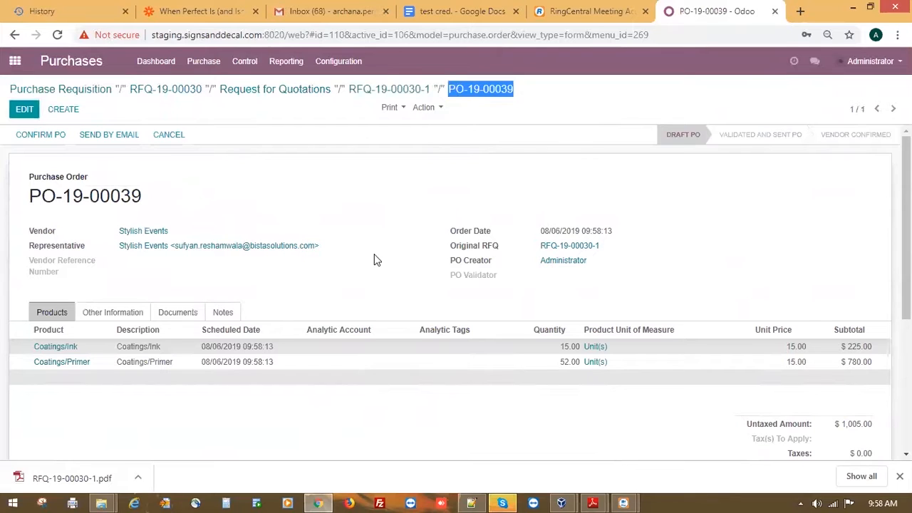
double_click(502, 91)
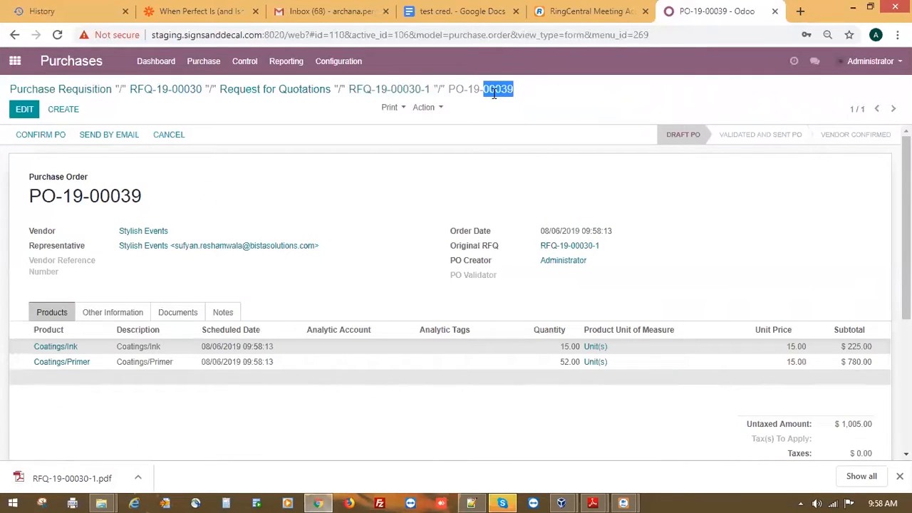
click(399, 95)
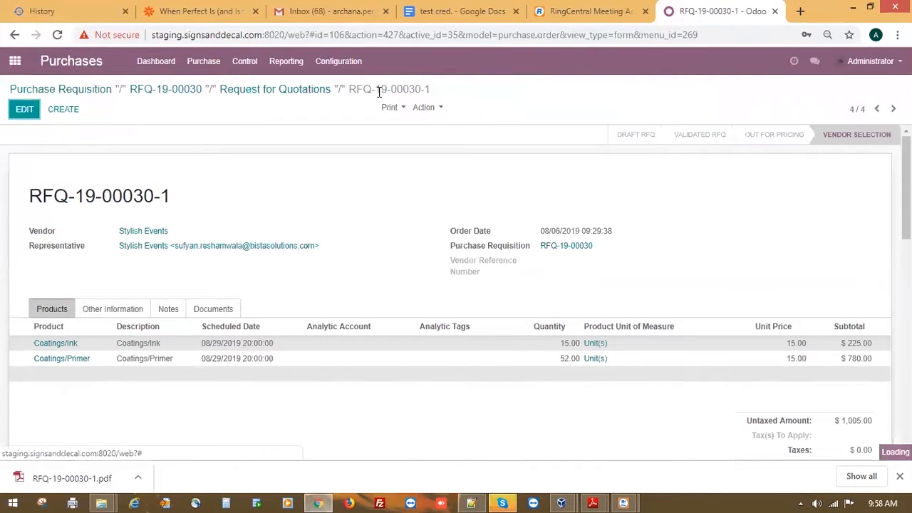
click(302, 89)
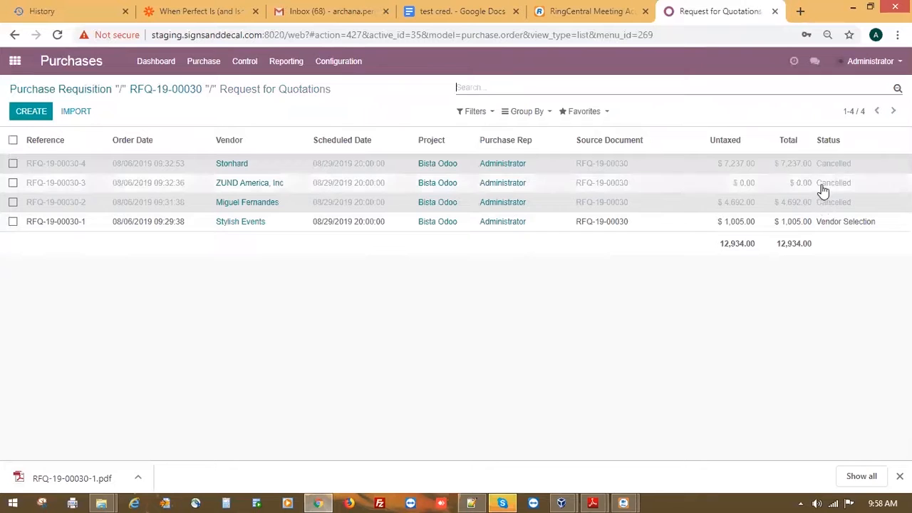
Step: Reset RFQ-19-00030-2 to draft and delete its Coatings/Ink line and 52-unit Coatings/Primer line
click(180, 205)
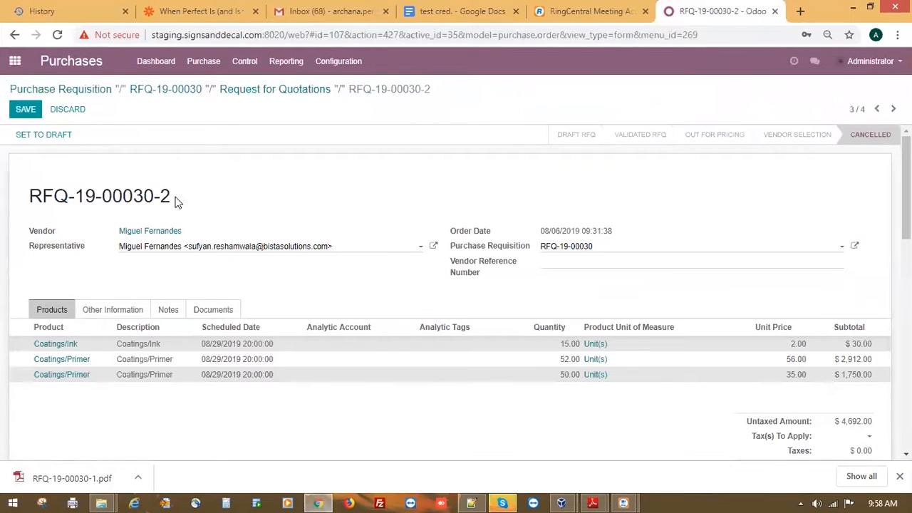
click(60, 135)
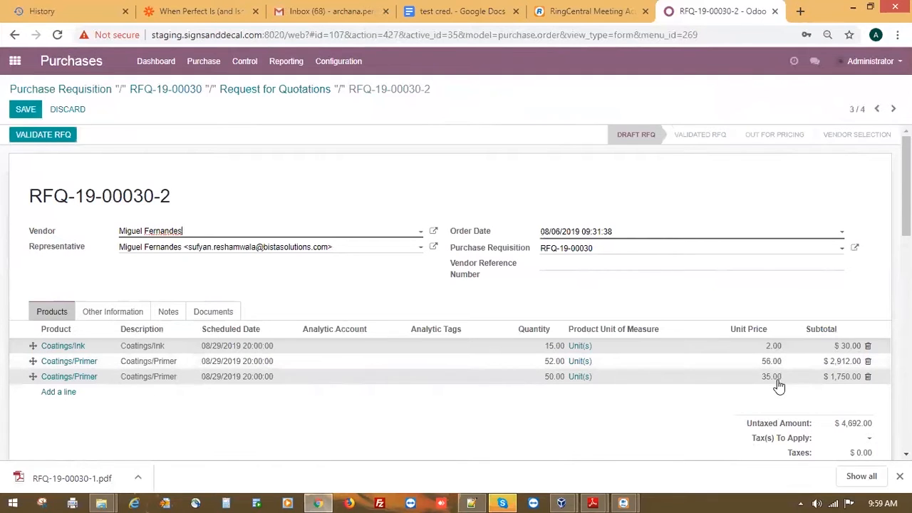
click(868, 346)
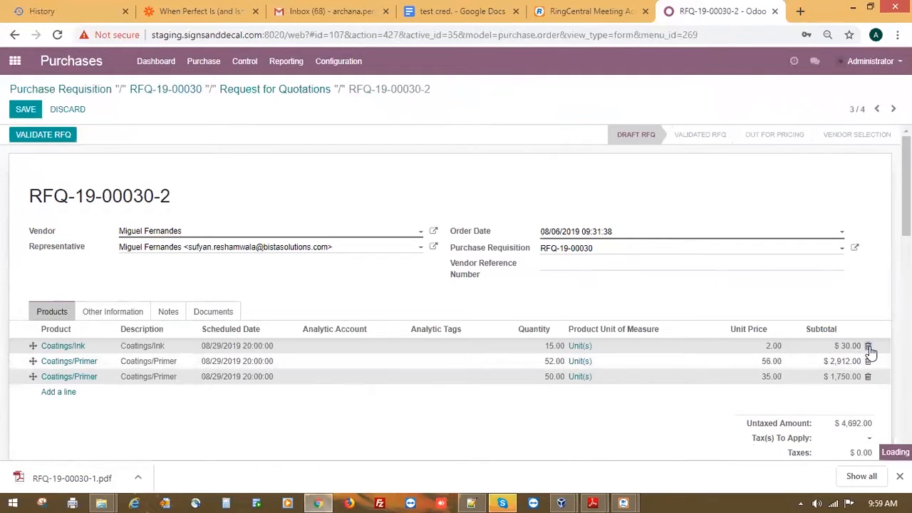
click(867, 346)
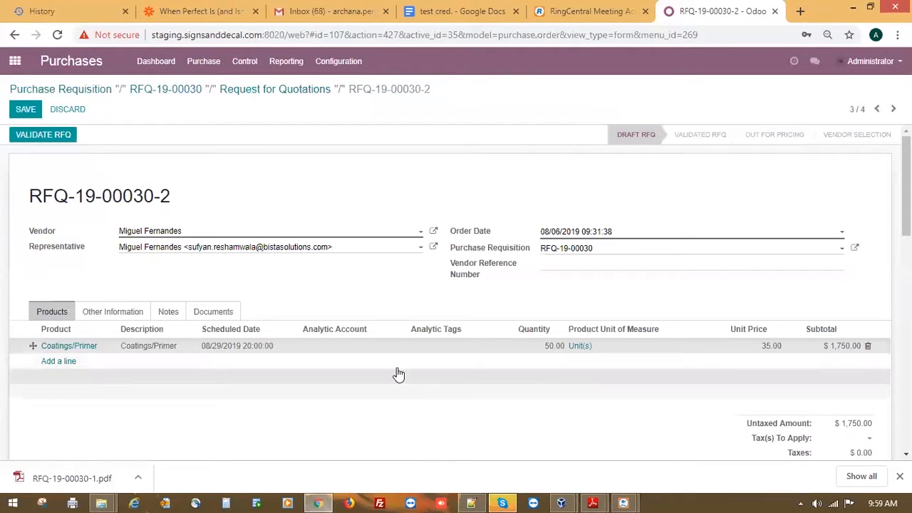
Step: Validate RFQ-19-00030-2 and send it out for pricing by email to its vendor
click(46, 135)
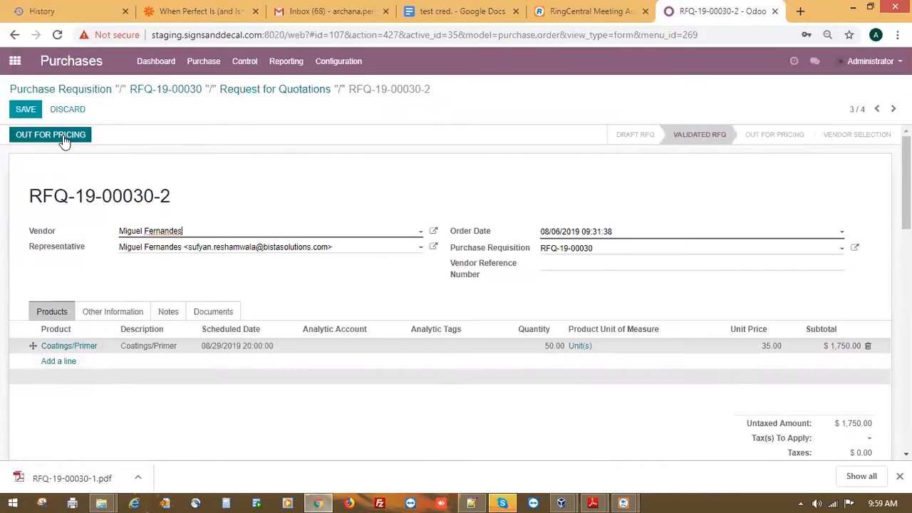
click(64, 140)
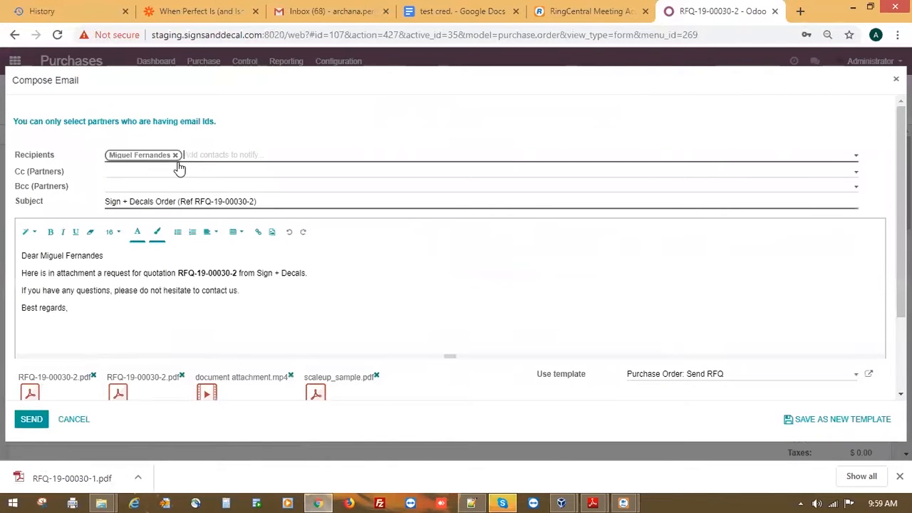
click(44, 426)
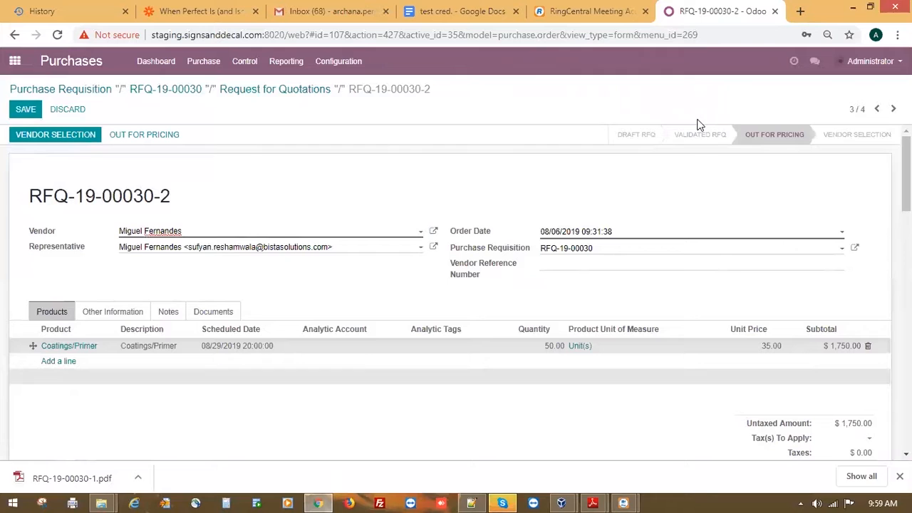
Step: Advance RFQ-19-00030-2 to vendor selection and return to the Request for Quotations list
click(76, 137)
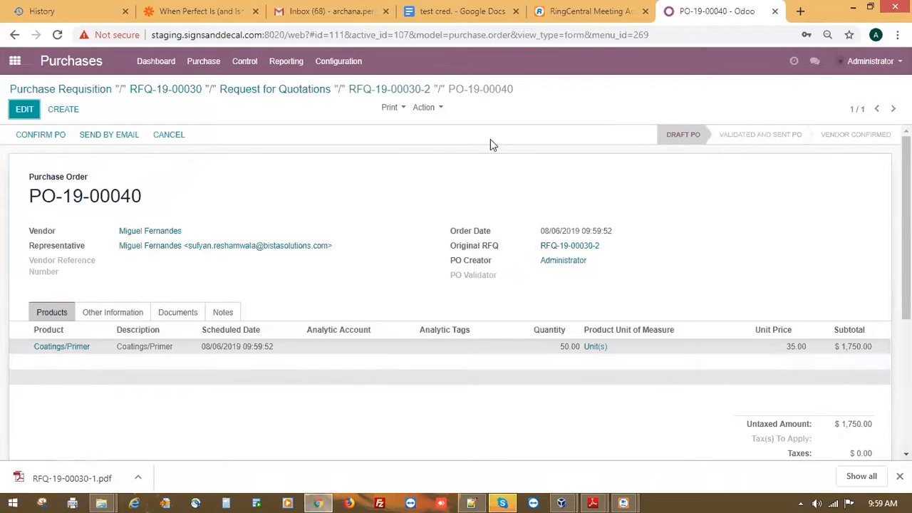
click(265, 90)
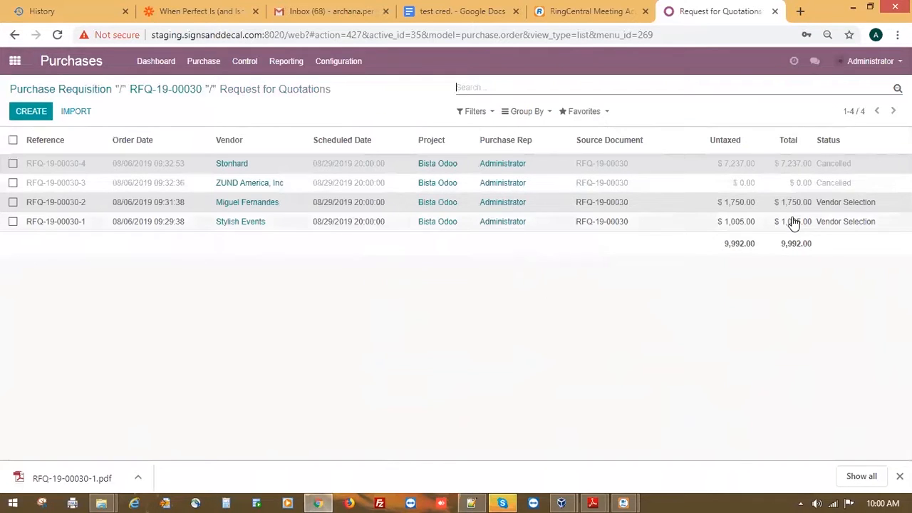
Step: Open RFQ-19-00030-1 and check the purchase order linked in its Other Information, returning to the RFQ's Other Information
click(99, 225)
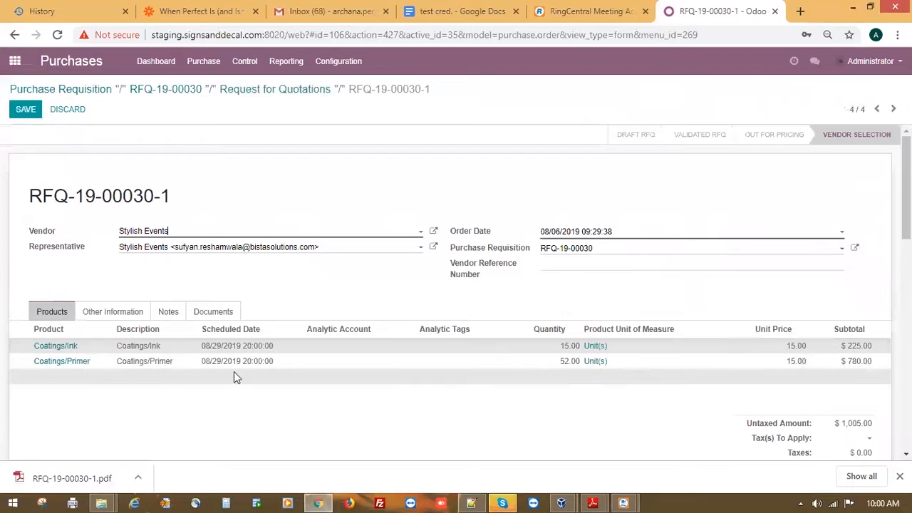
click(123, 314)
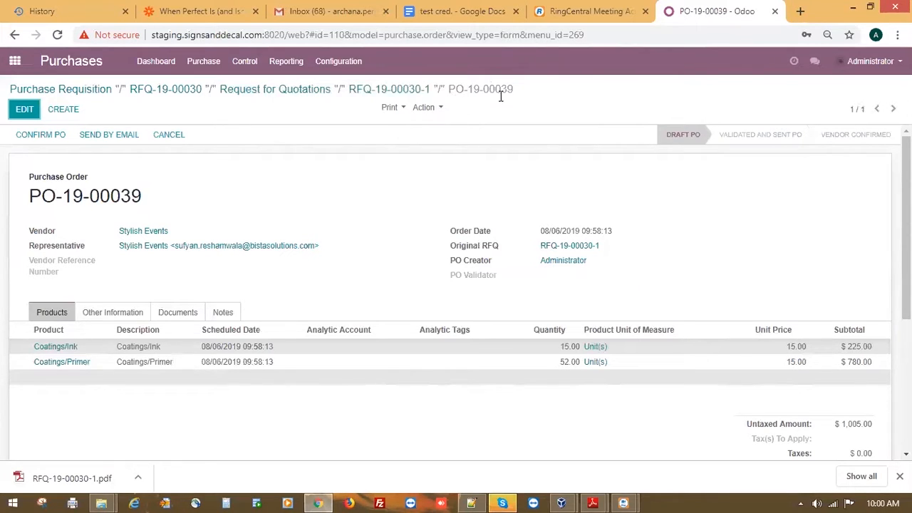
click(120, 312)
click(388, 91)
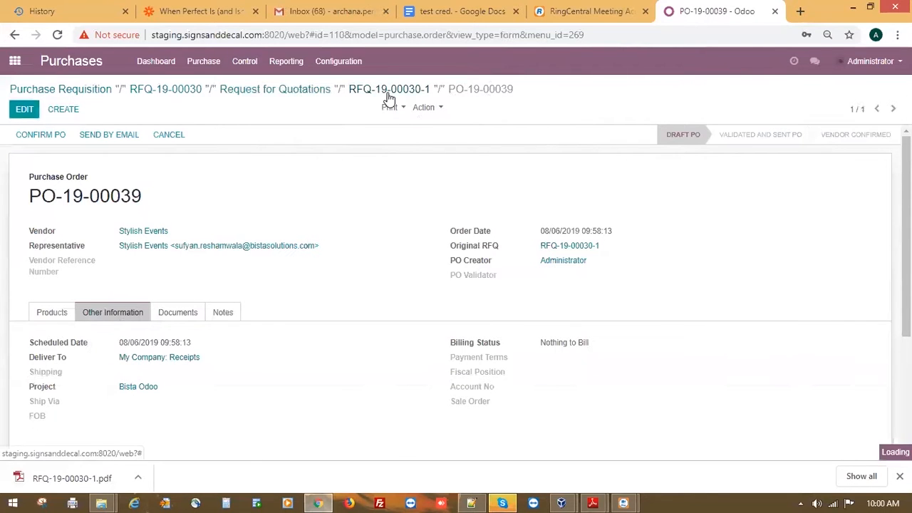
click(106, 315)
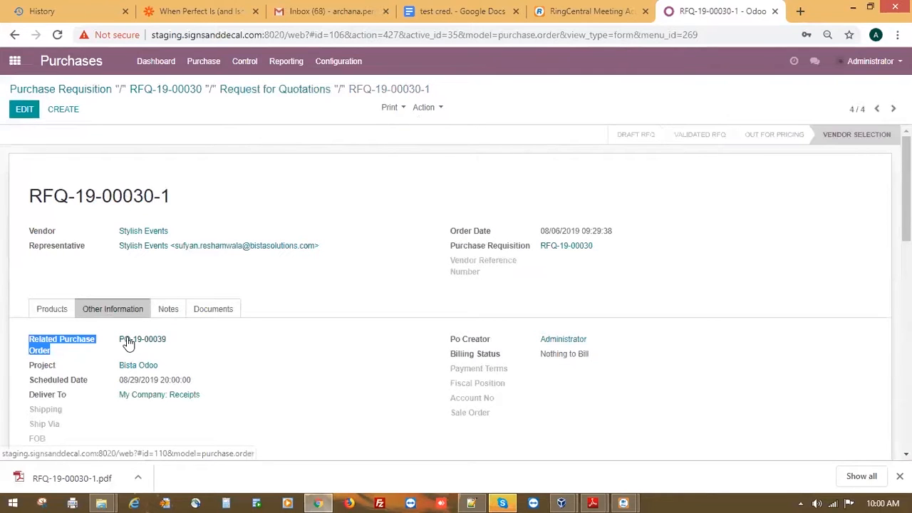
right_click(204, 65)
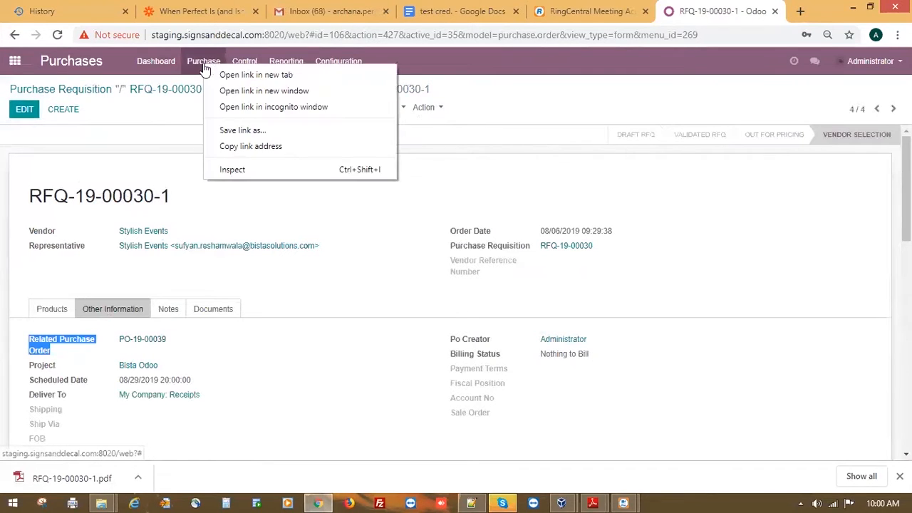
click(255, 74)
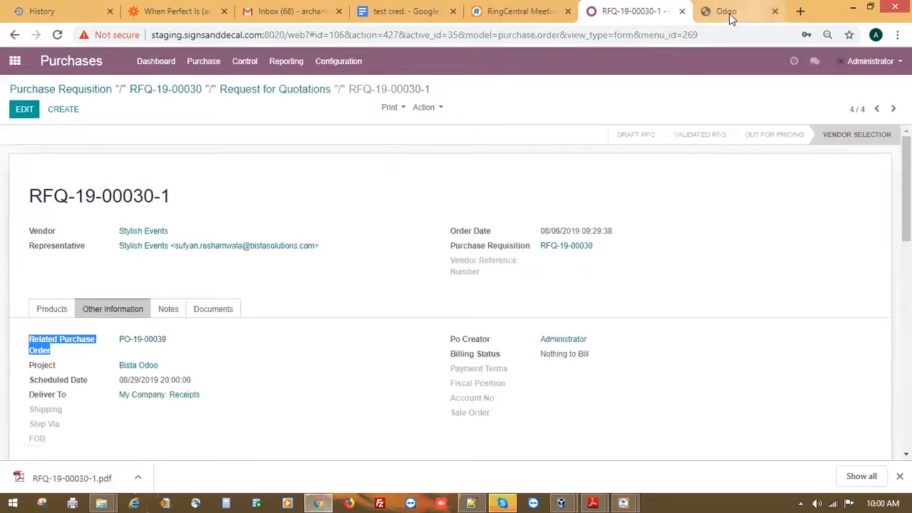
middle_click(730, 18)
Step: Open the Purchase link in a new browser tab and switch to that Odoo tab
right_click(191, 59)
click(237, 69)
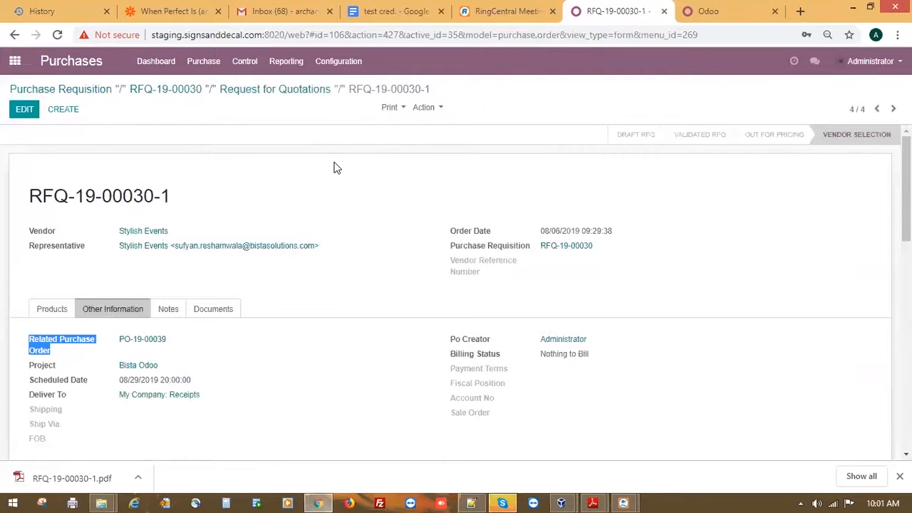
key(ctrl+shift+Tab)
key(ctrl+shift+Tab)
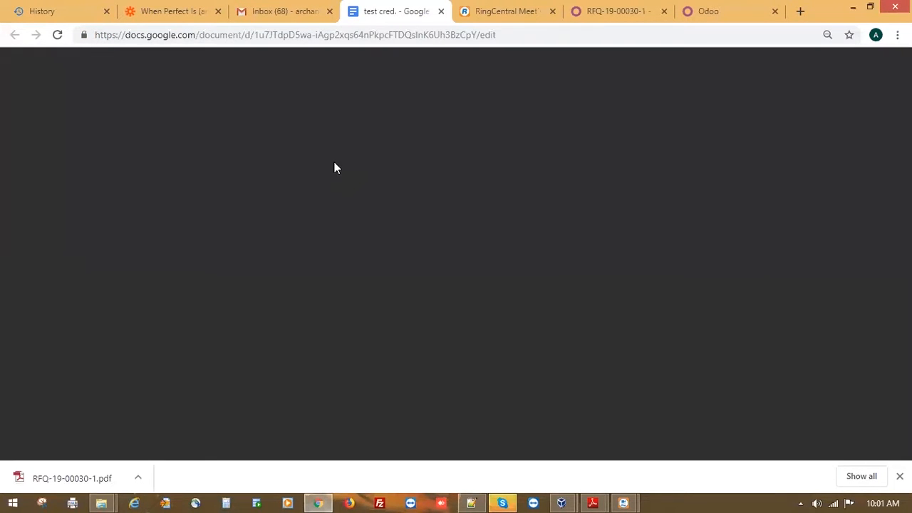
key(ctrl+shift+Tab)
key(ctrl+shift+Tab)
key(ctrl+shift+Tab)
key(ctrl+shift+Tab)
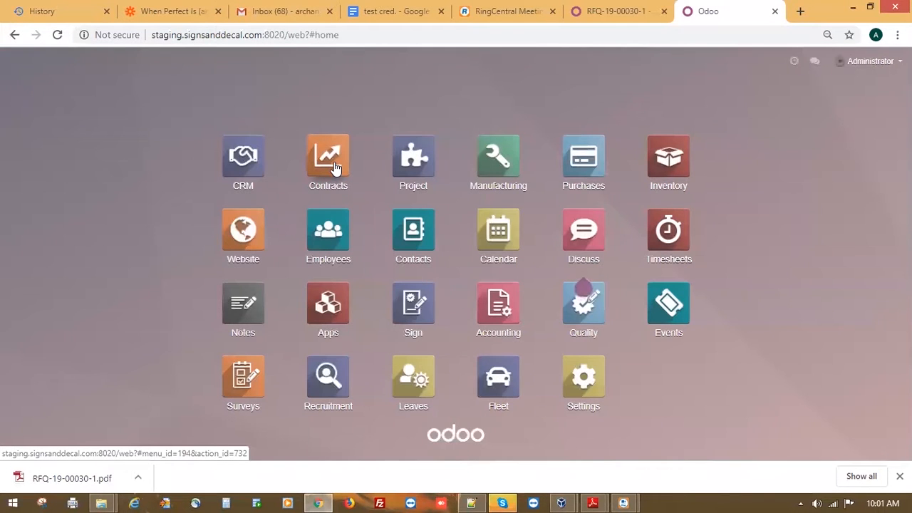
Step: Open purchase order PO-19-00039 from the purchase orders list of the Purchases app
click(588, 149)
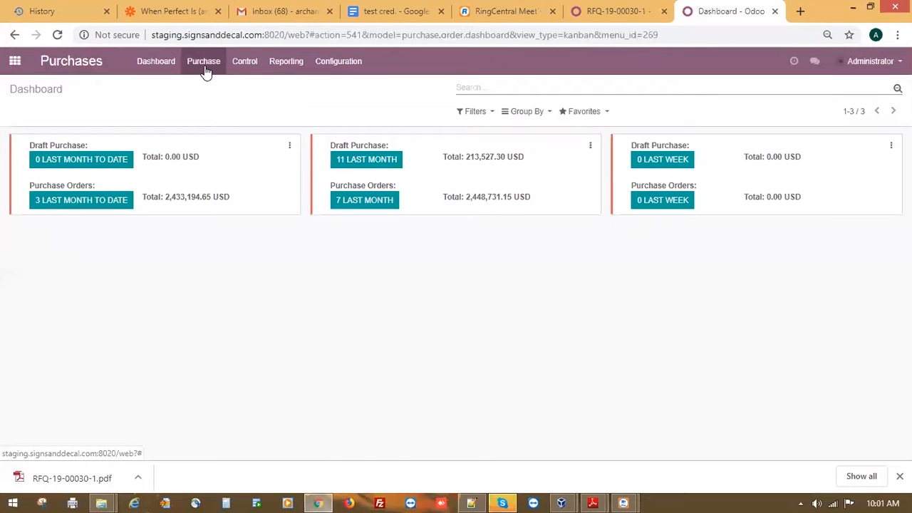
click(205, 74)
click(212, 115)
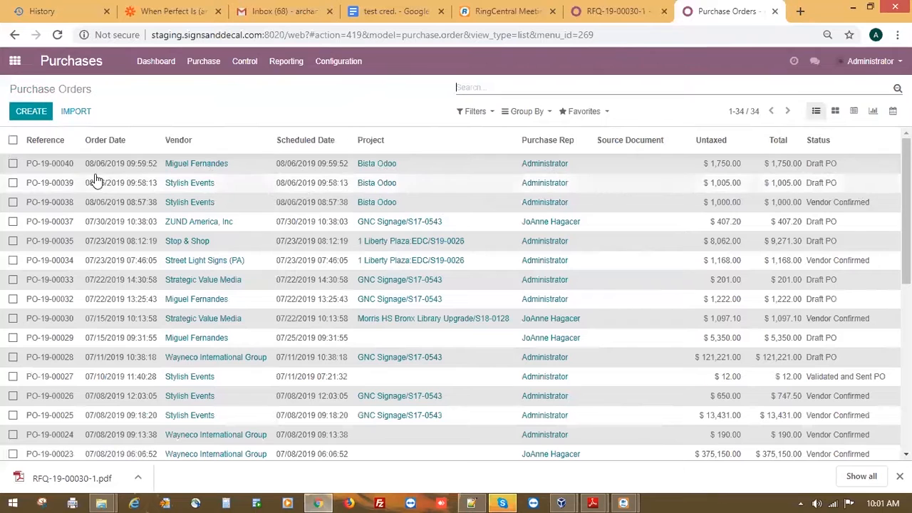
click(60, 189)
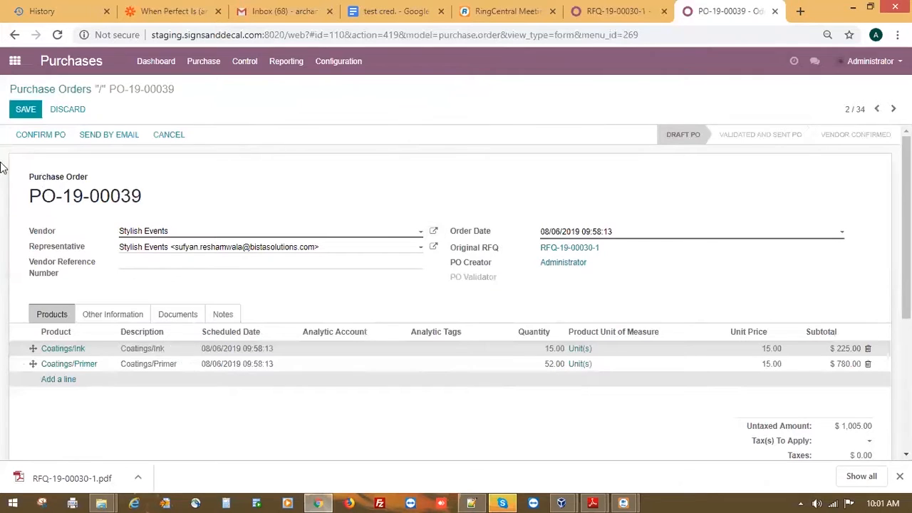
Step: Confirm purchase order PO-19-00039 and review its product lines and totals
click(28, 134)
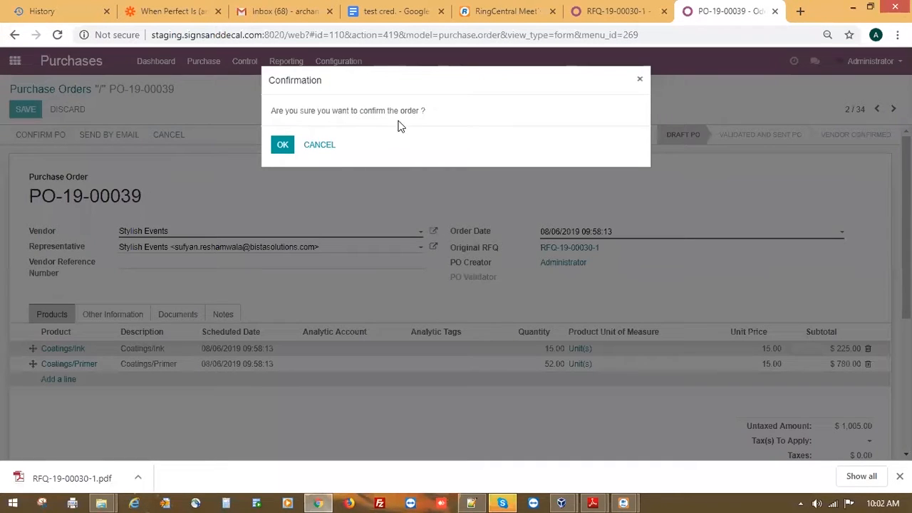
click(282, 146)
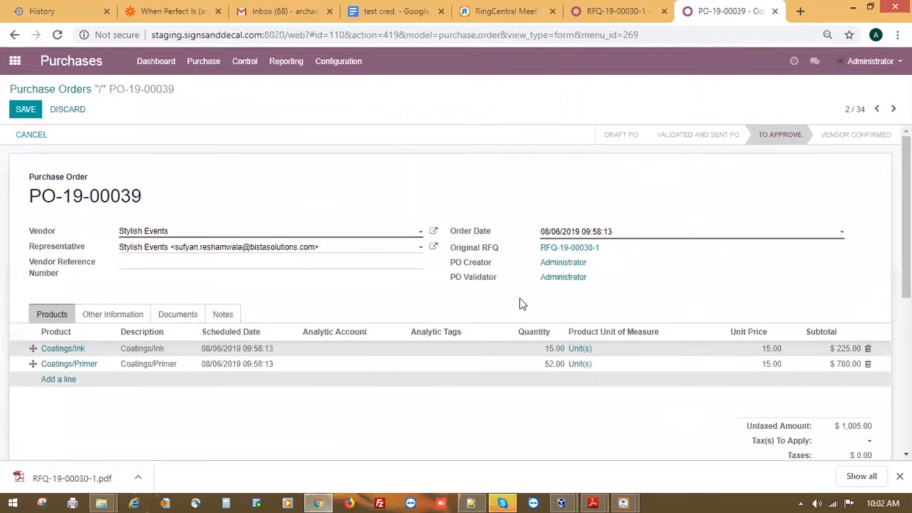
scroll(790, 395, down, 2)
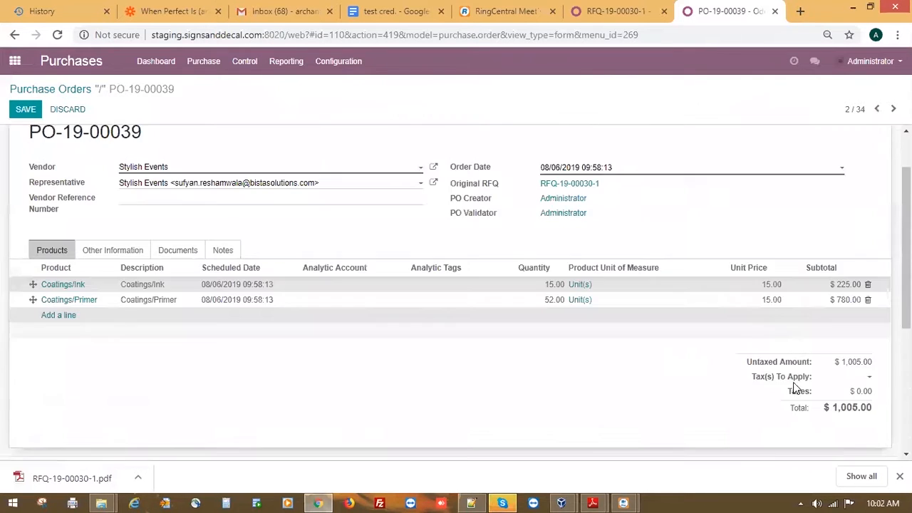
scroll(714, 386, up, 2)
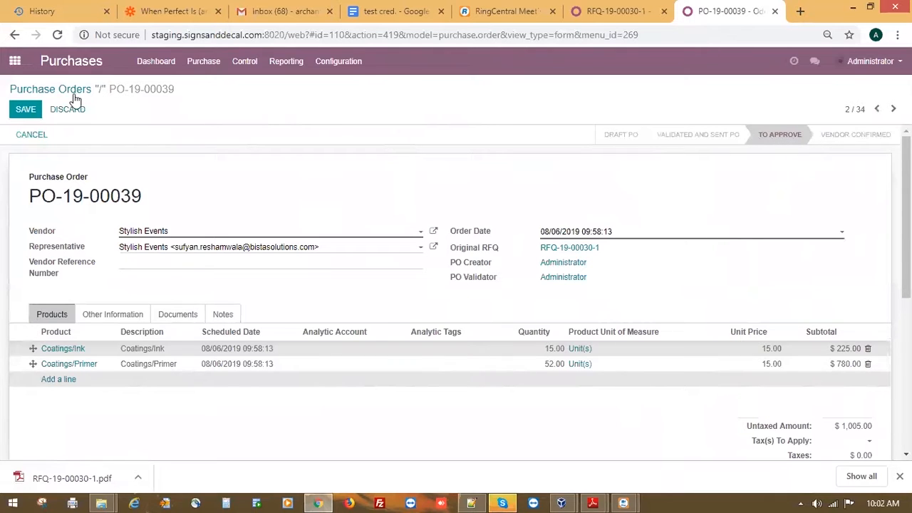
Step: Look for the list of orders awaiting approval in Purchases, reopening the Purchases dashboard to check again
click(203, 64)
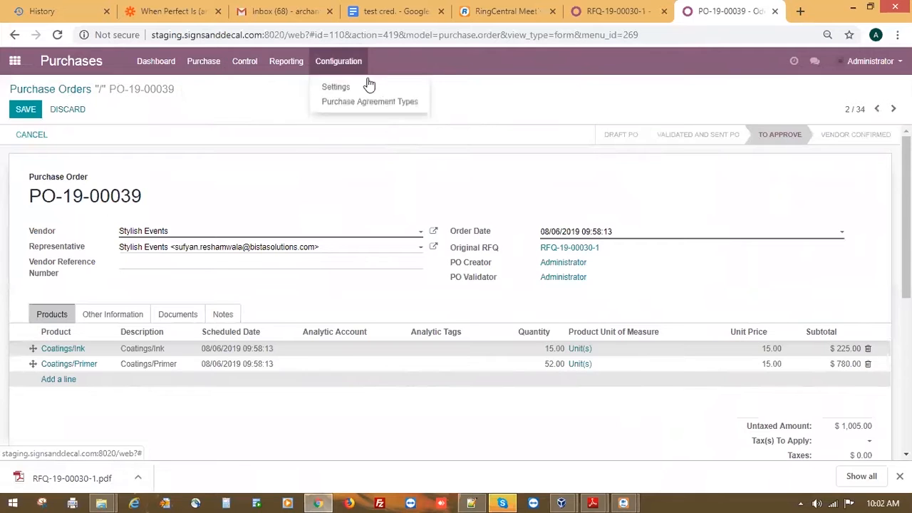
click(539, 117)
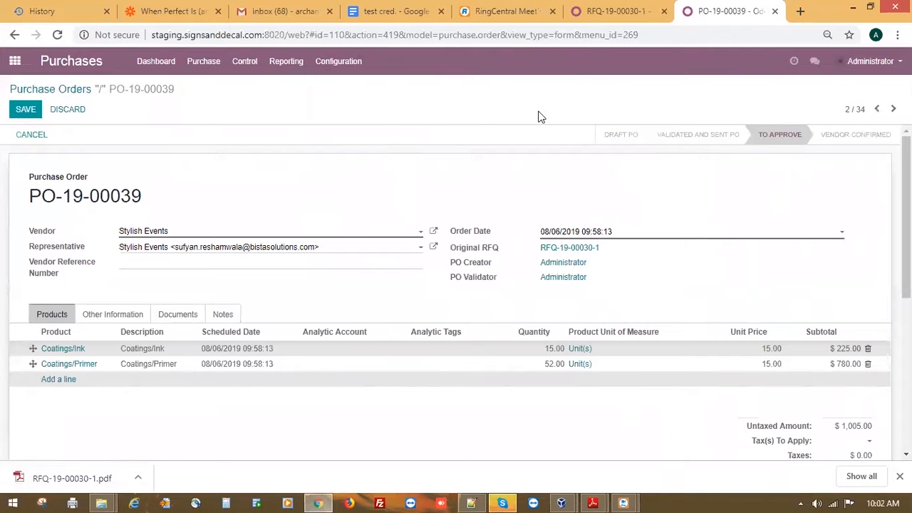
click(205, 66)
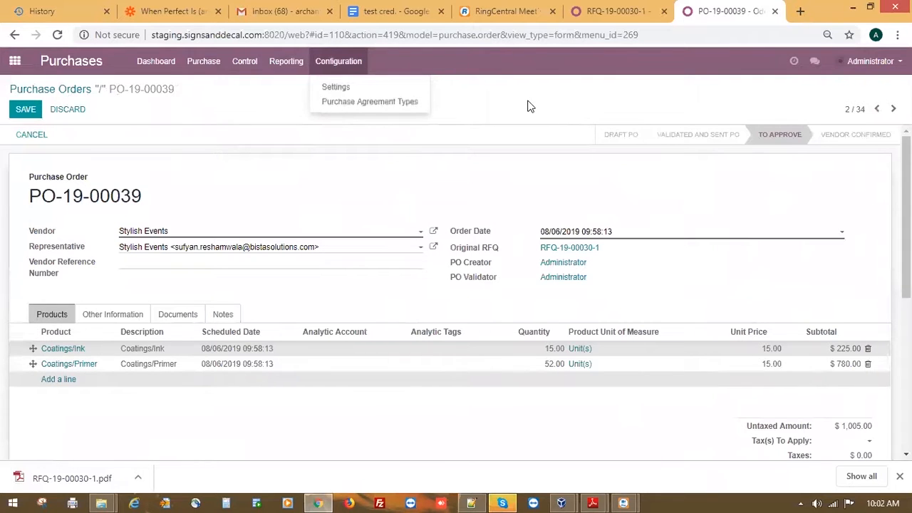
mouse_move(203, 62)
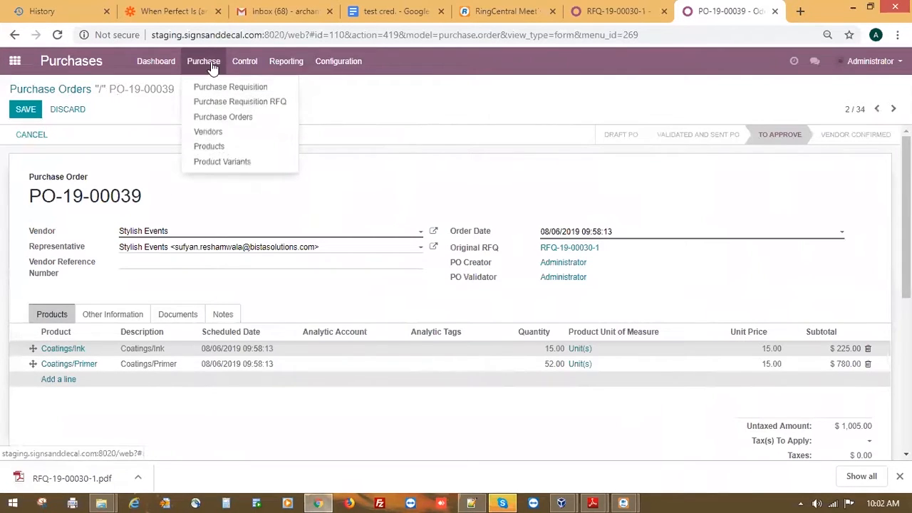
click(377, 100)
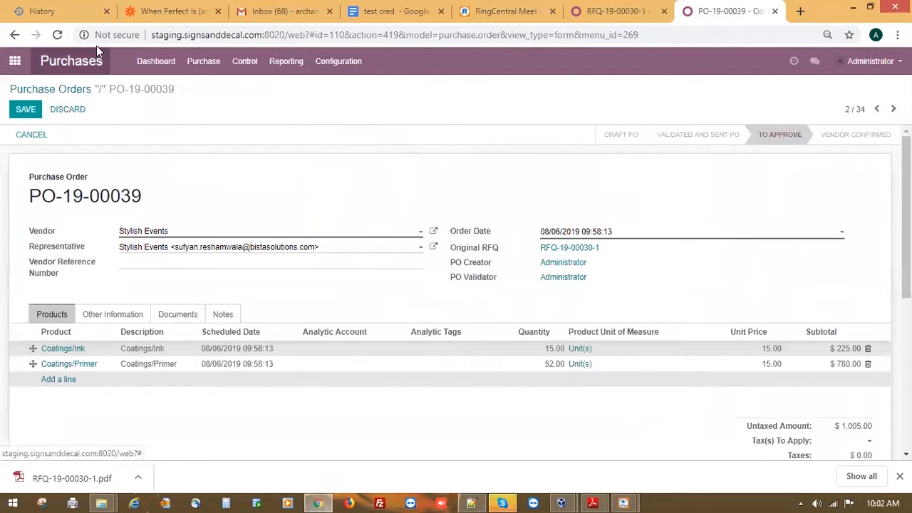
click(14, 61)
click(569, 165)
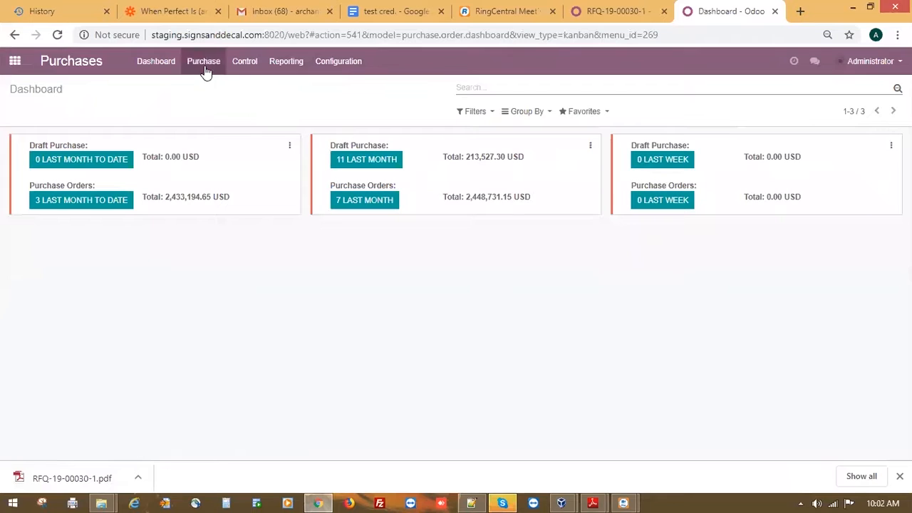
click(203, 65)
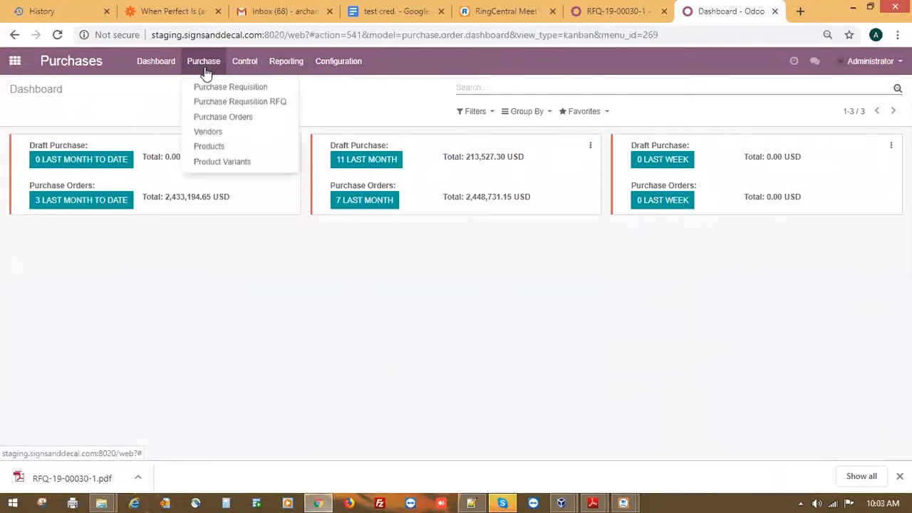
click(137, 109)
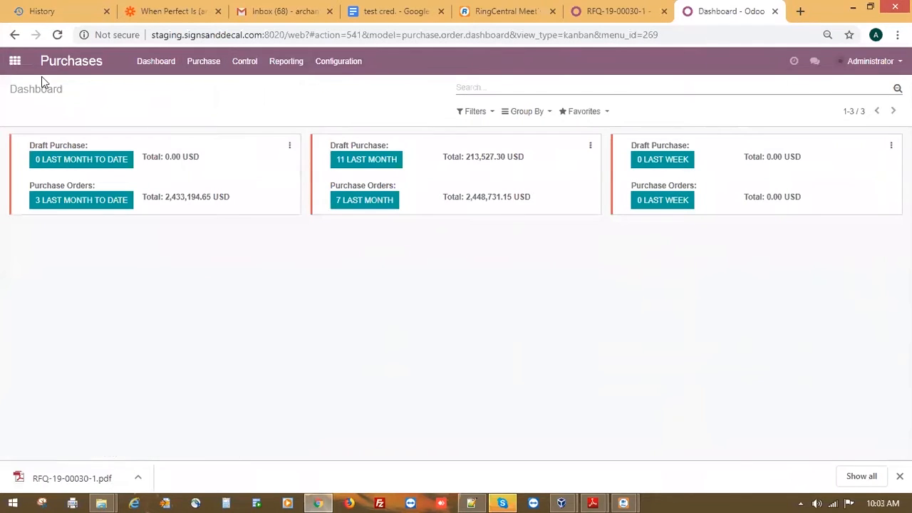
Step: Open another copy of the Odoo page in a new browser tab and switch to its Purchases dashboard
middle_click(58, 37)
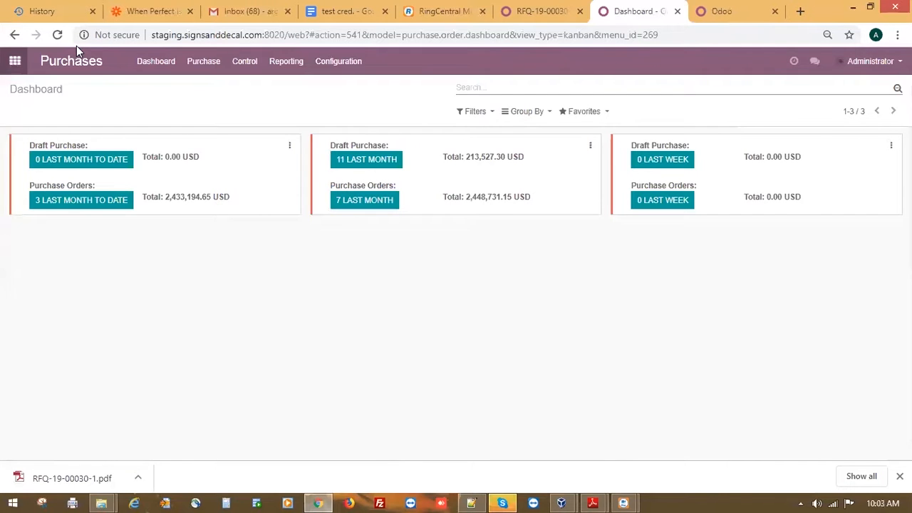
key(ctrl+shift+Tab)
key(ctrl+shift+Tab)
key(ctrl+shift+Tab)
key(ctrl+shift+Tab)
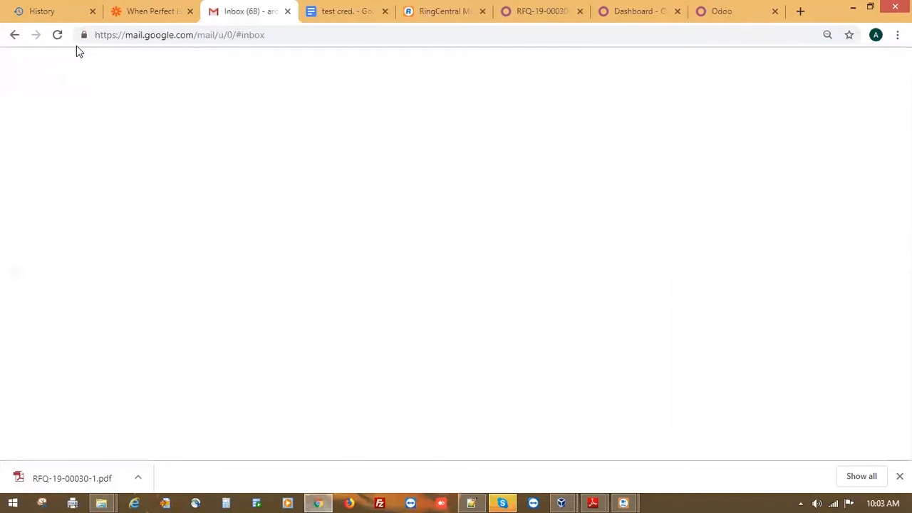
key(ctrl+shift+Tab)
key(ctrl+shift+Tab)
key(ctrl+shift+Tab)
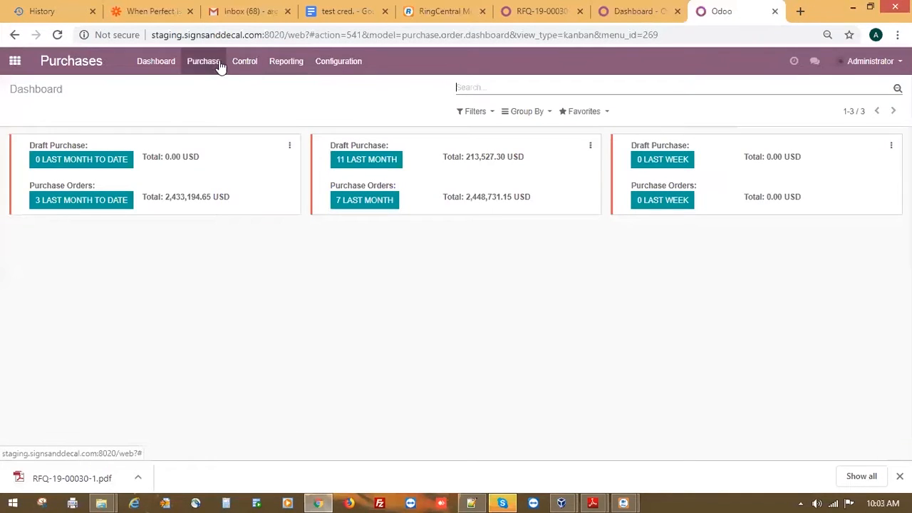
Step: Open PO-19-00039 from the list of orders to approve
click(215, 63)
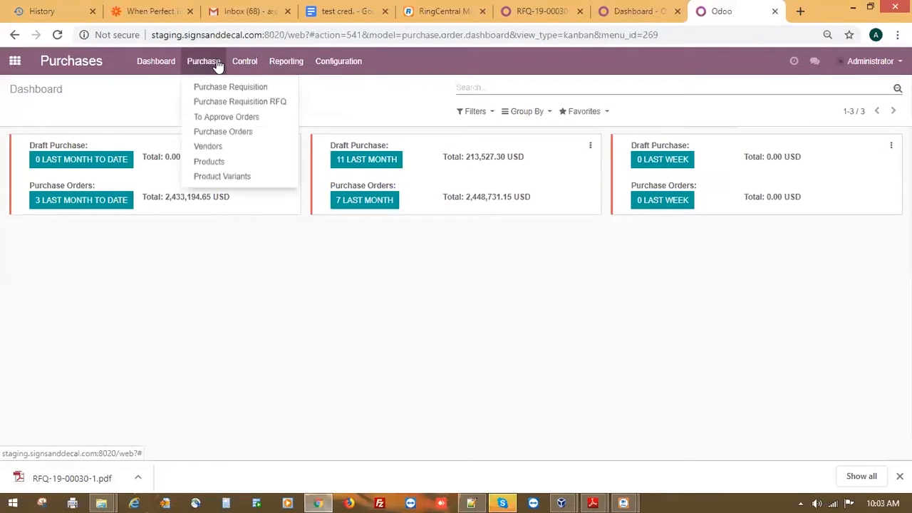
click(229, 121)
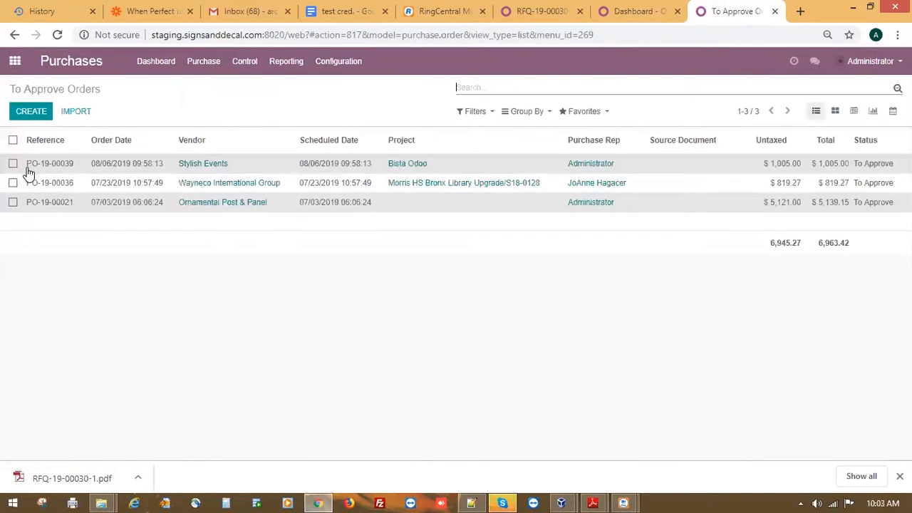
click(65, 164)
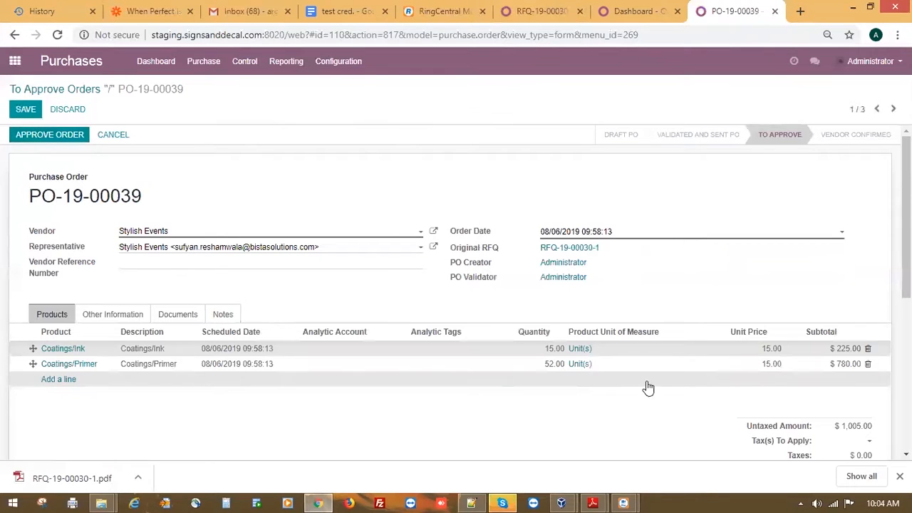
Step: Review the product lines and totals of PO-19-00039 and approve the order
scroll(648, 387, down, 2)
scroll(678, 354, up, 2)
scroll(198, 179, down, 1)
scroll(198, 181, up, 1)
scroll(606, 419, down, 1)
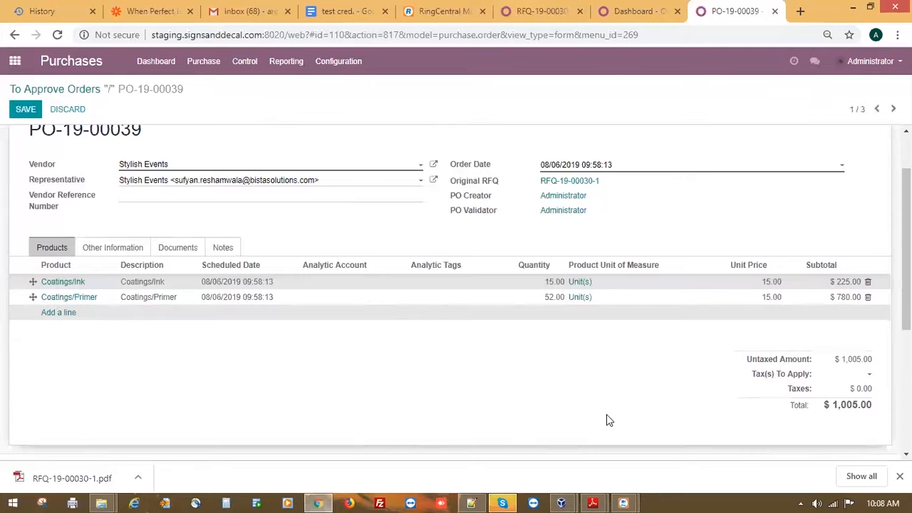
scroll(383, 150, up, 2)
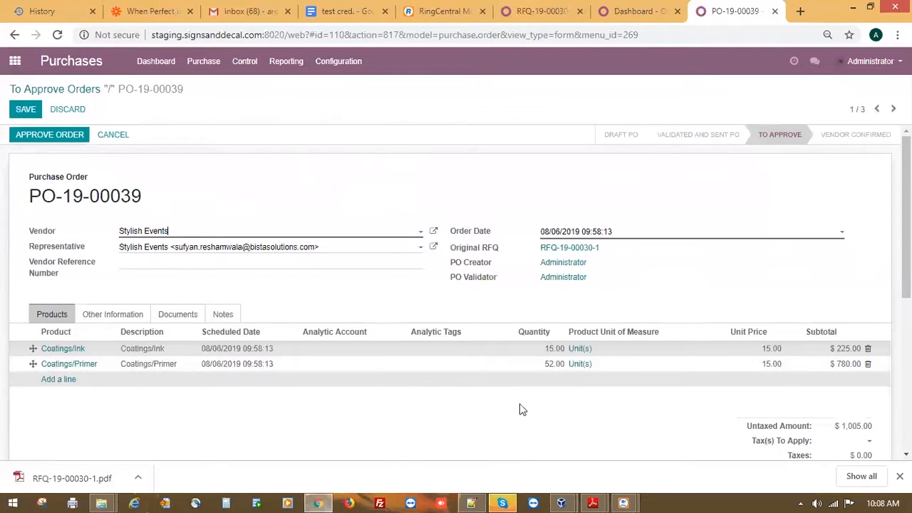
click(63, 135)
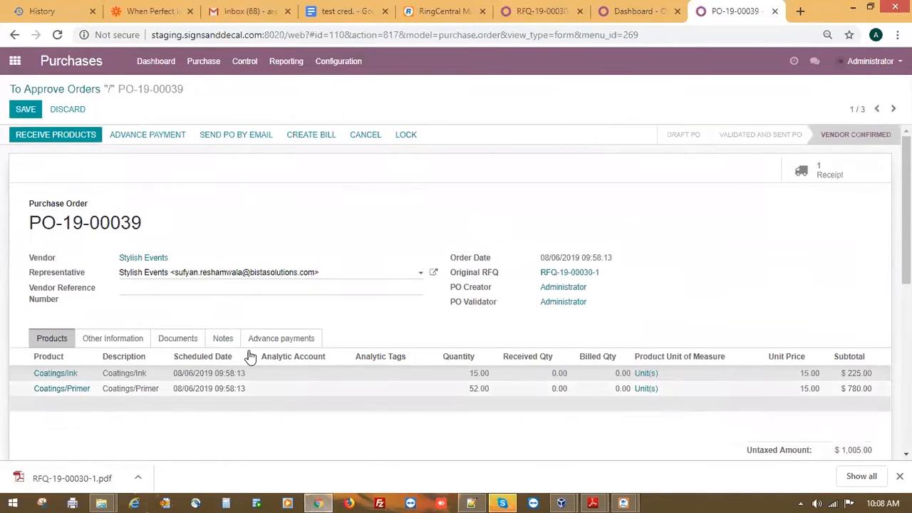
Step: Check the documents attached to the approved purchase order PO-19-00039
click(178, 340)
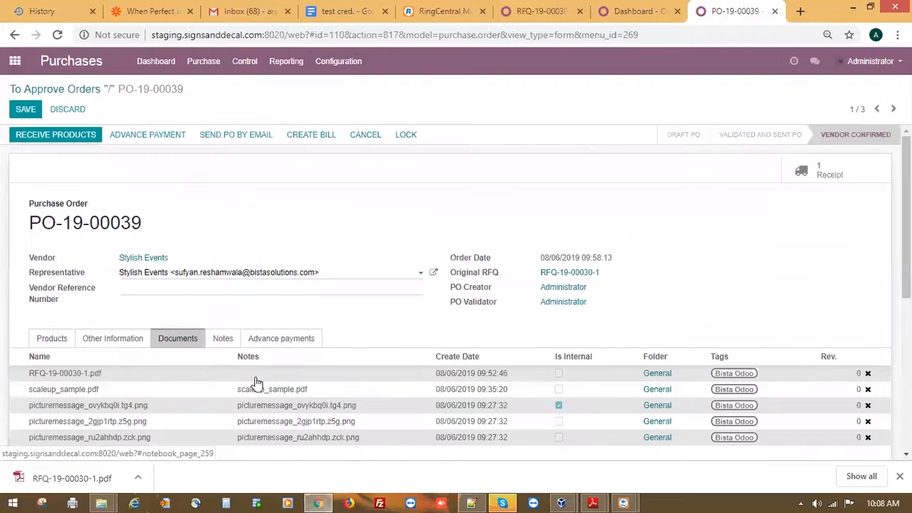
scroll(295, 391, down, 2)
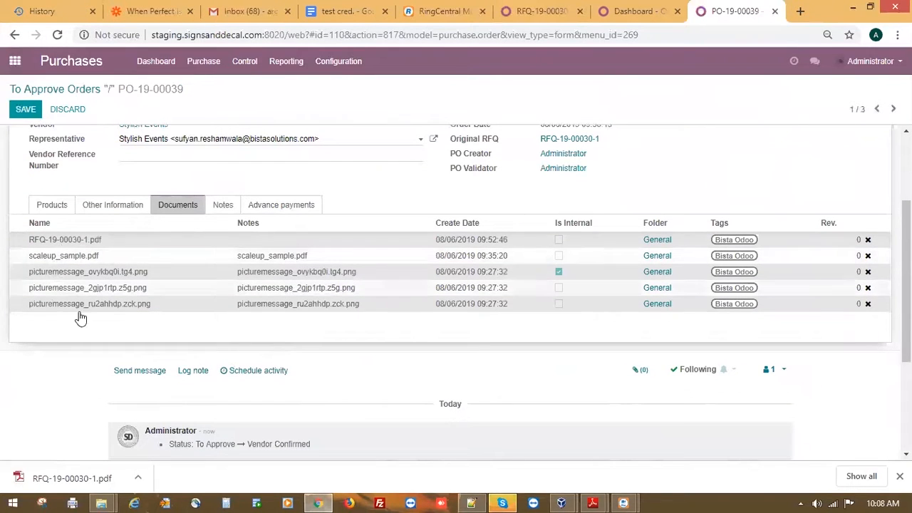
scroll(175, 367, up, 2)
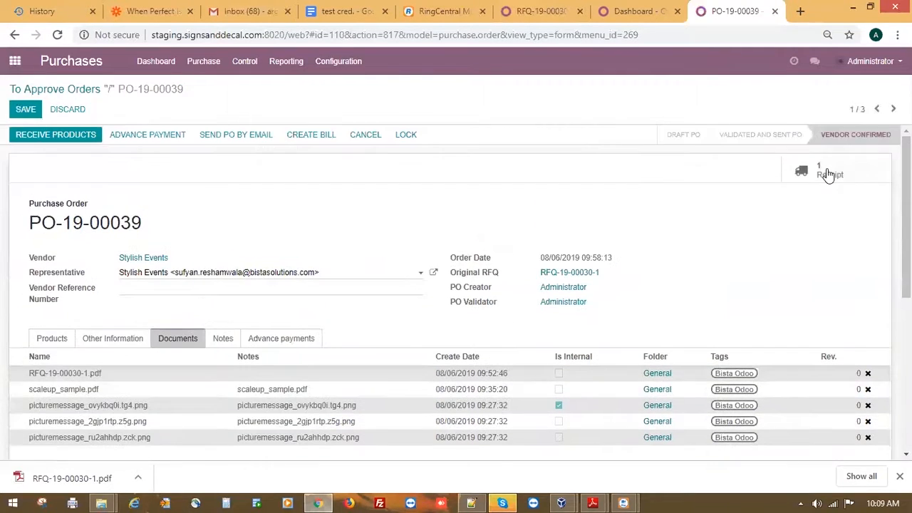
Step: Open the receipt linked to PO-19-00039 and check the documents carried over to it
click(824, 173)
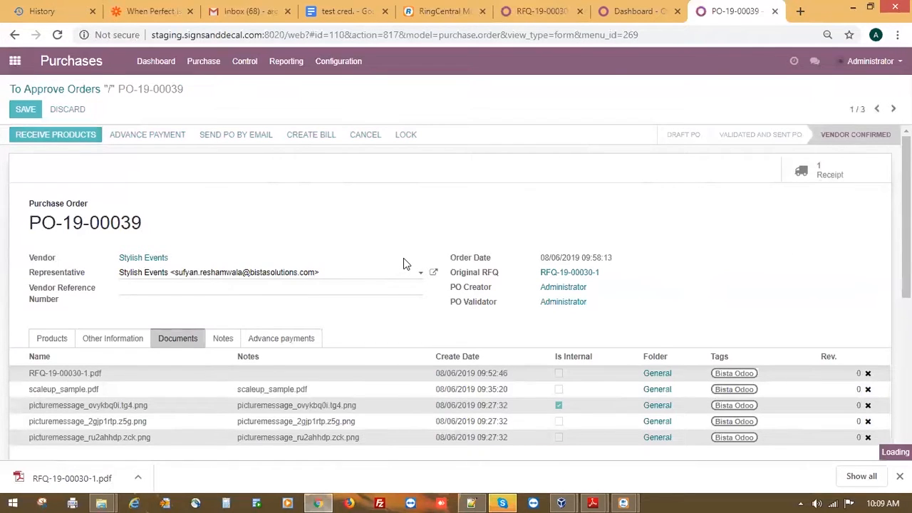
click(208, 299)
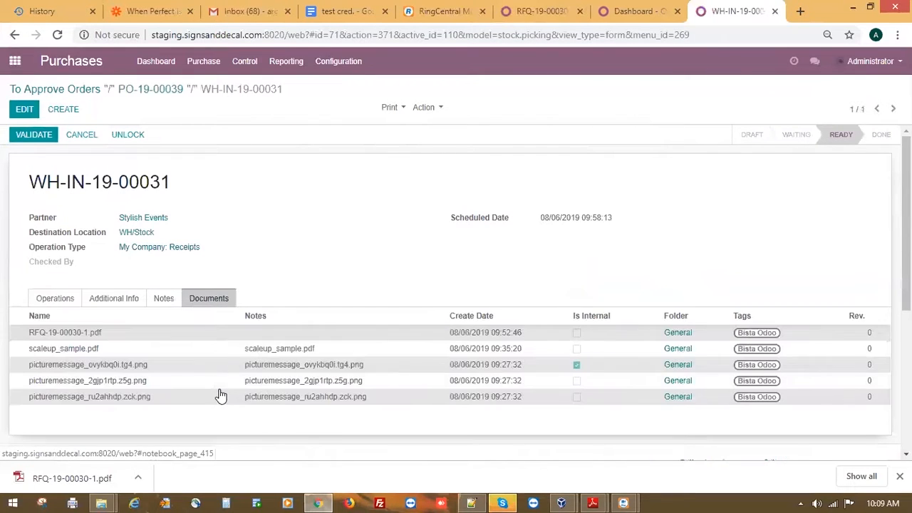
scroll(166, 325, down, 2)
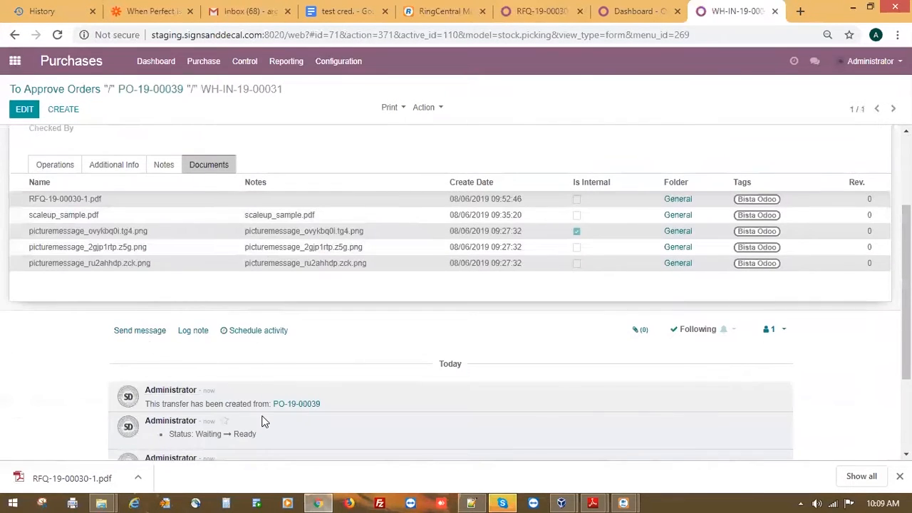
scroll(260, 419, up, 2)
scroll(100, 320, down, 2)
Step: View the image of the receipt's attachment picturemessage_ru2ahhdp.zck.png and close the attachment again
click(126, 270)
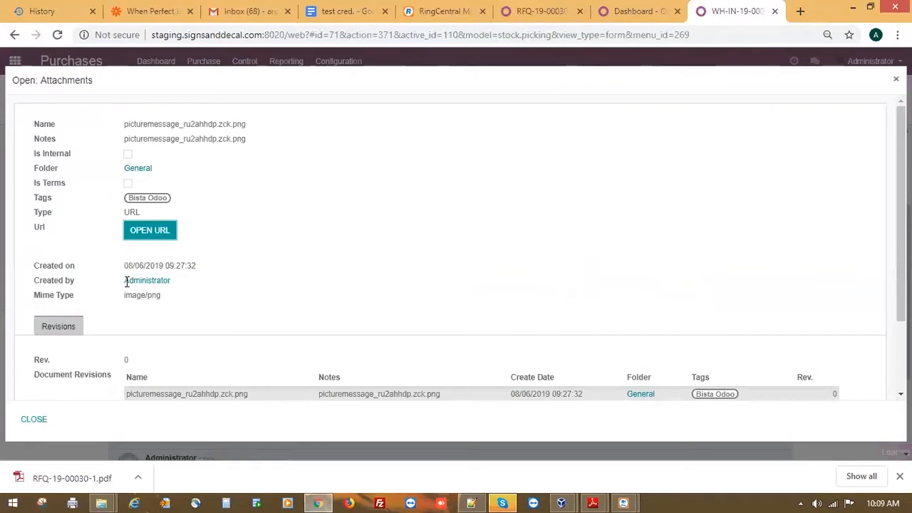
click(165, 237)
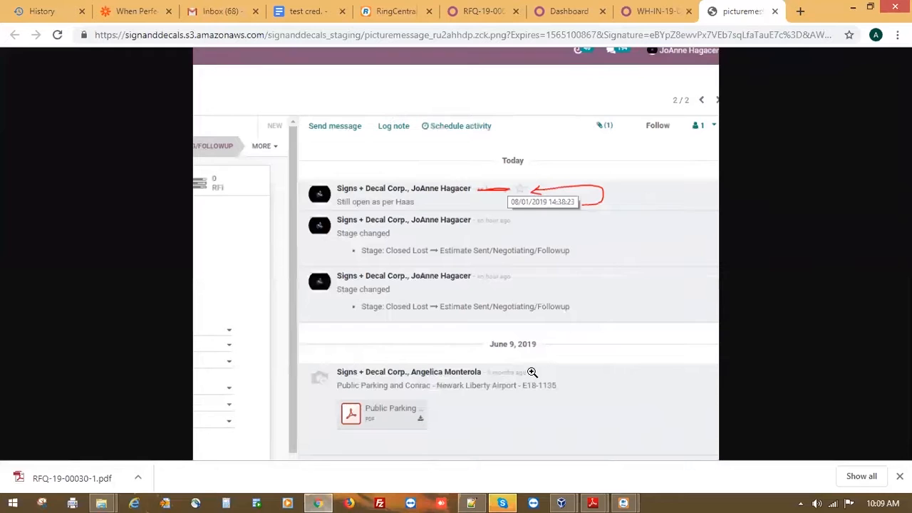
click(774, 11)
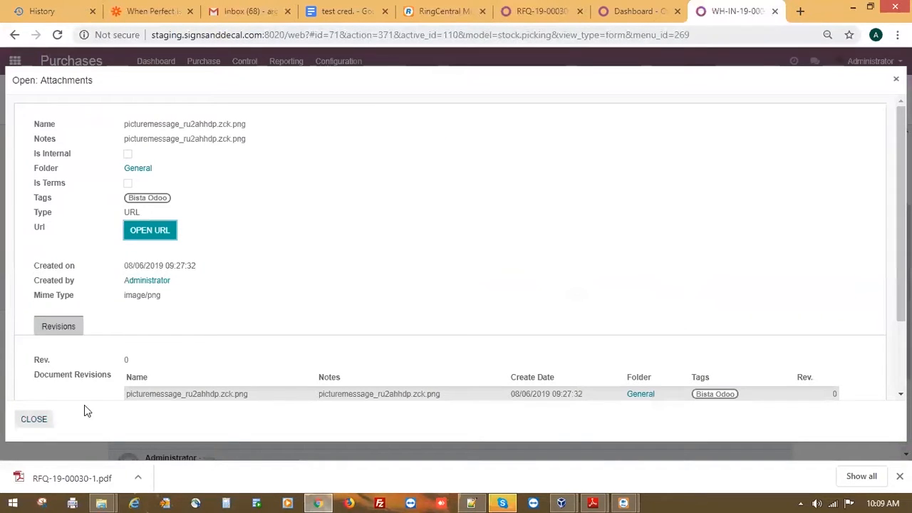
key(Escape)
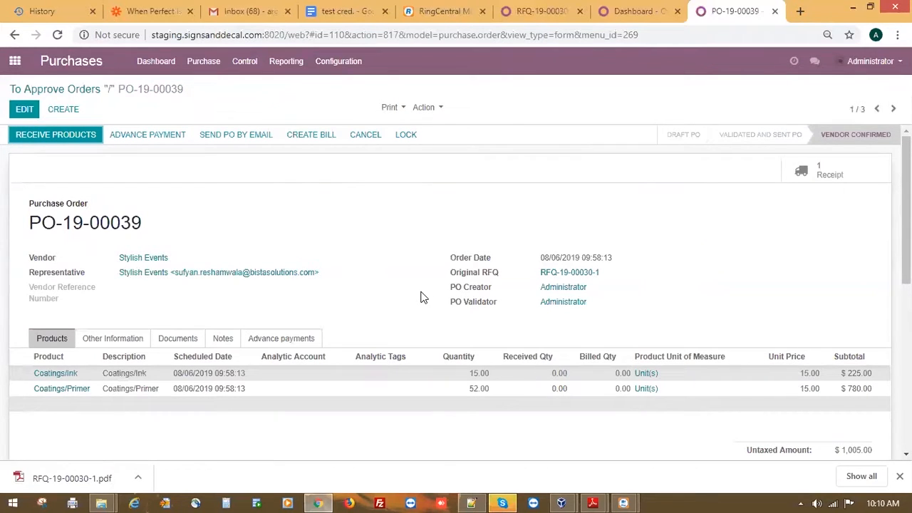
Step: Set the checking employee on the receipt of PO-19-00039 and inspect the detailed operations of its Coatings/Ink line
click(841, 165)
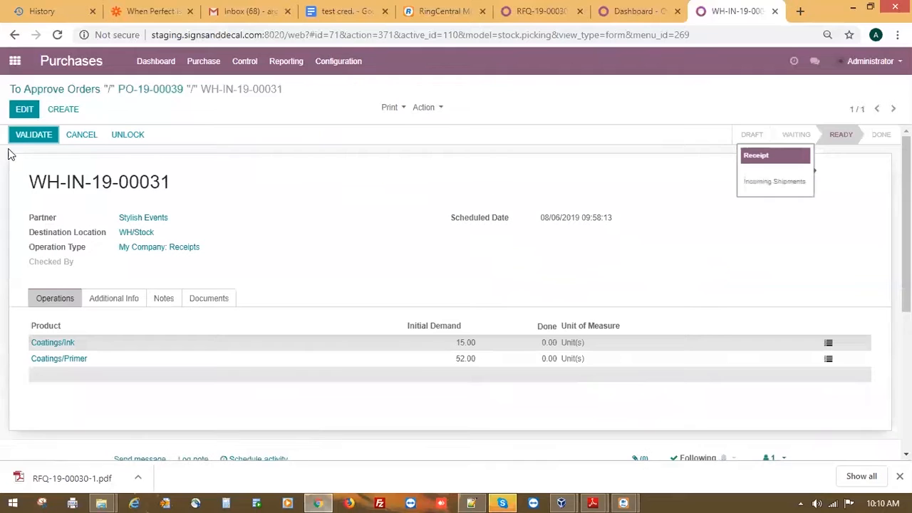
click(23, 111)
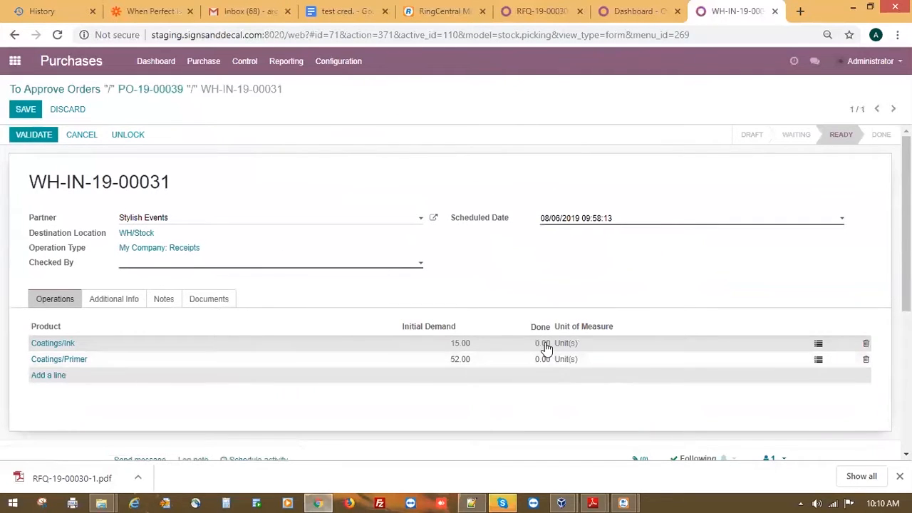
click(817, 344)
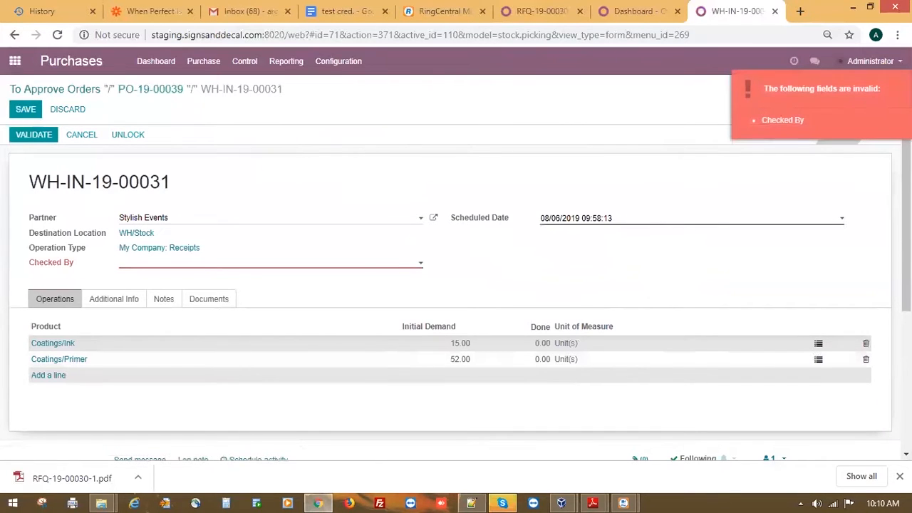
click(133, 263)
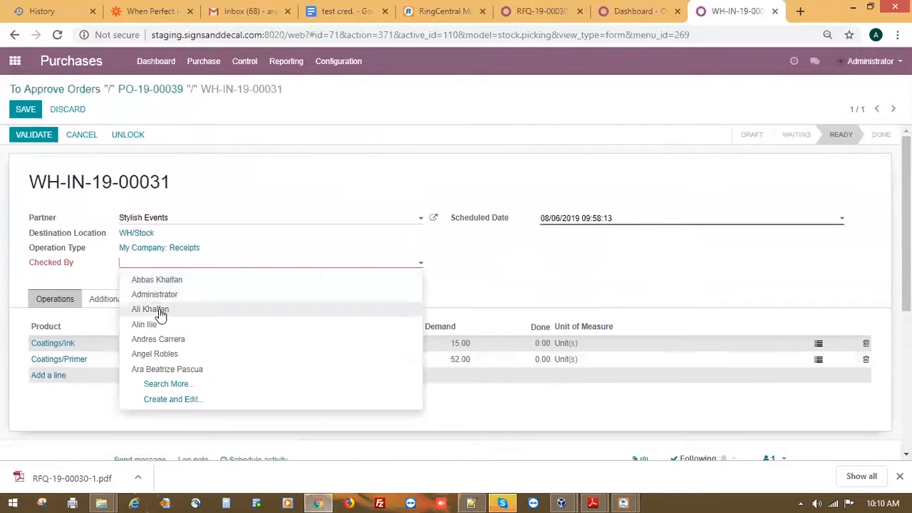
click(161, 311)
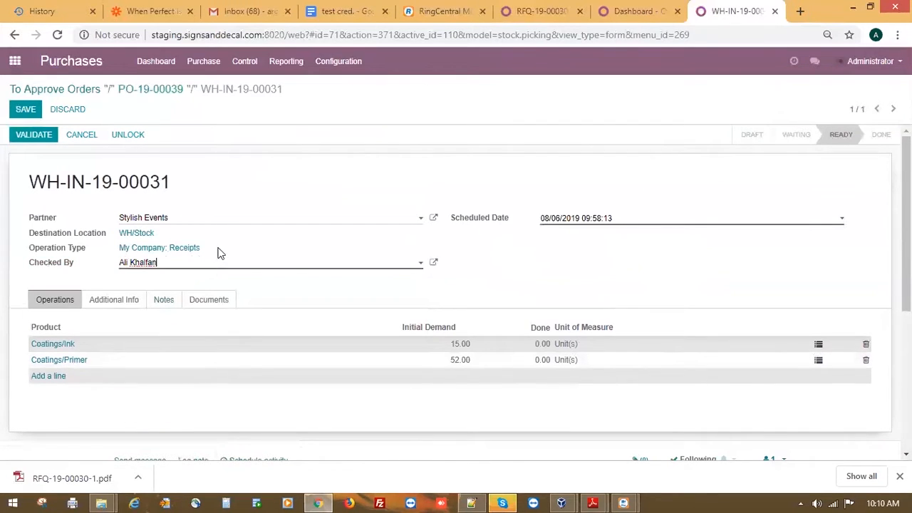
click(820, 347)
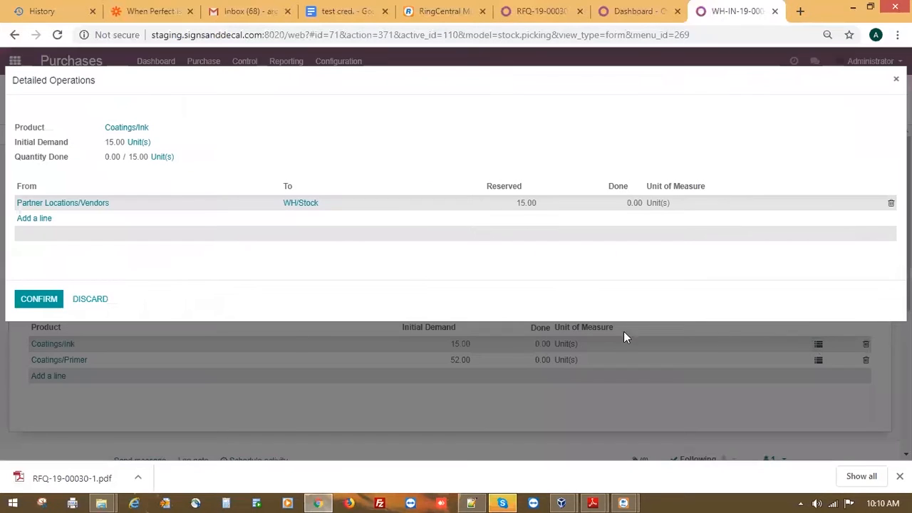
click(892, 80)
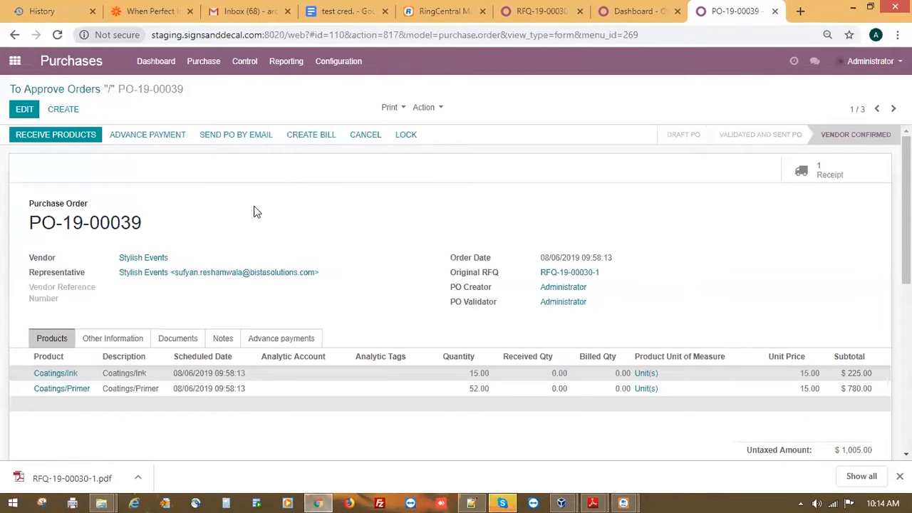
Step: Review the receipt linked to PO-19-00039 and return to the purchase order
click(812, 171)
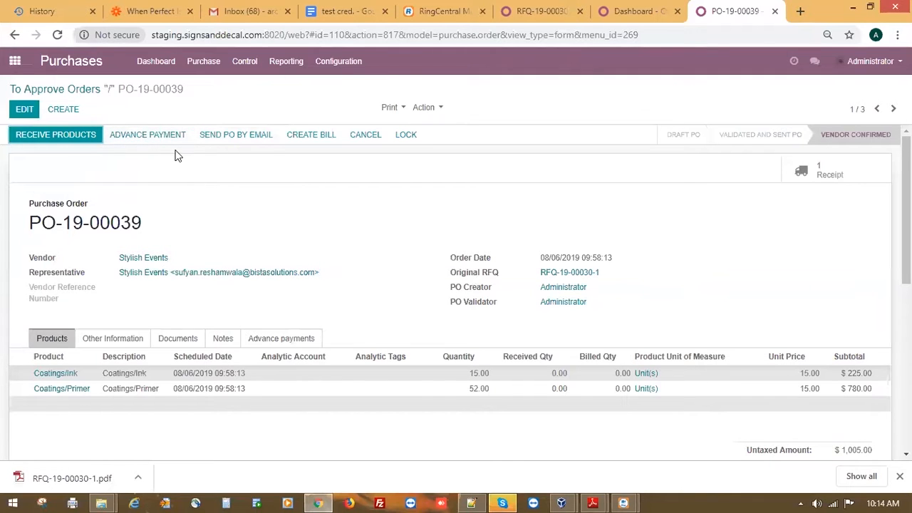
click(832, 166)
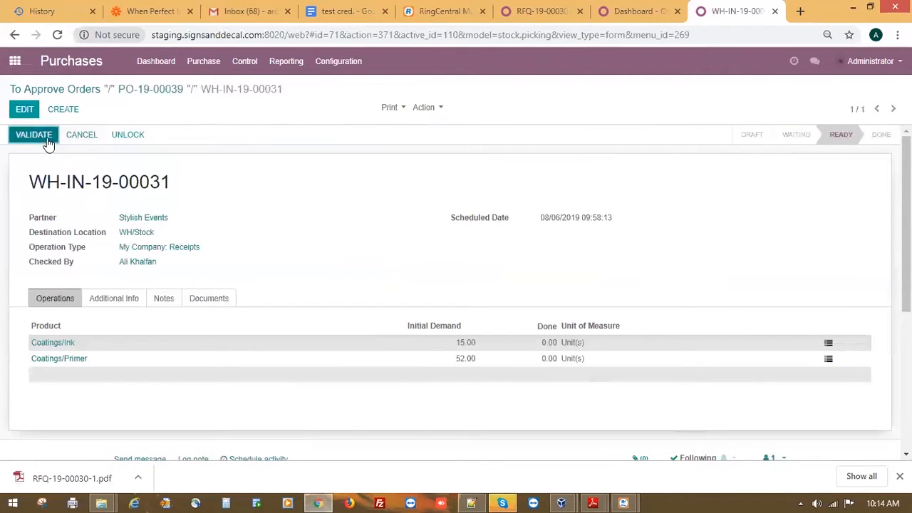
click(149, 90)
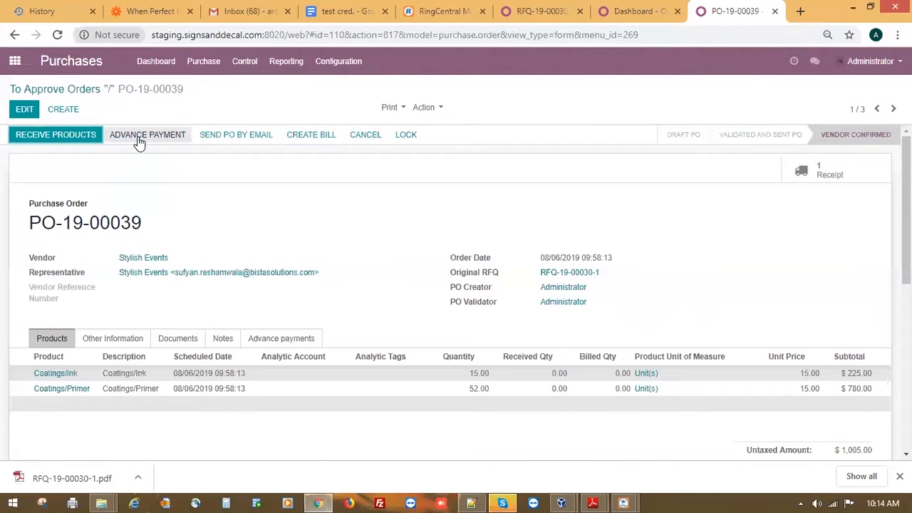
Step: Start an advance payment for PO-19-00039 with an amount of $100 and Bank (USD) as the payment method
click(139, 138)
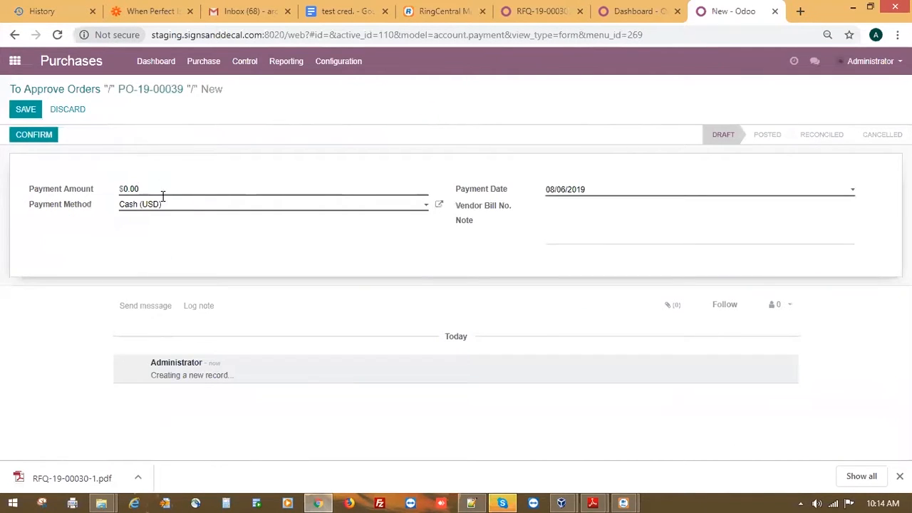
drag(152, 188, 90, 193)
text(100)
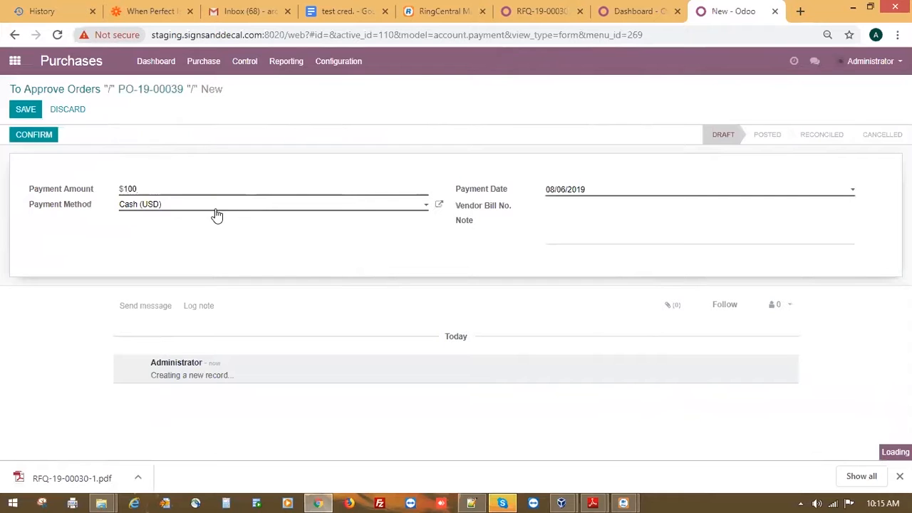
click(139, 205)
click(143, 221)
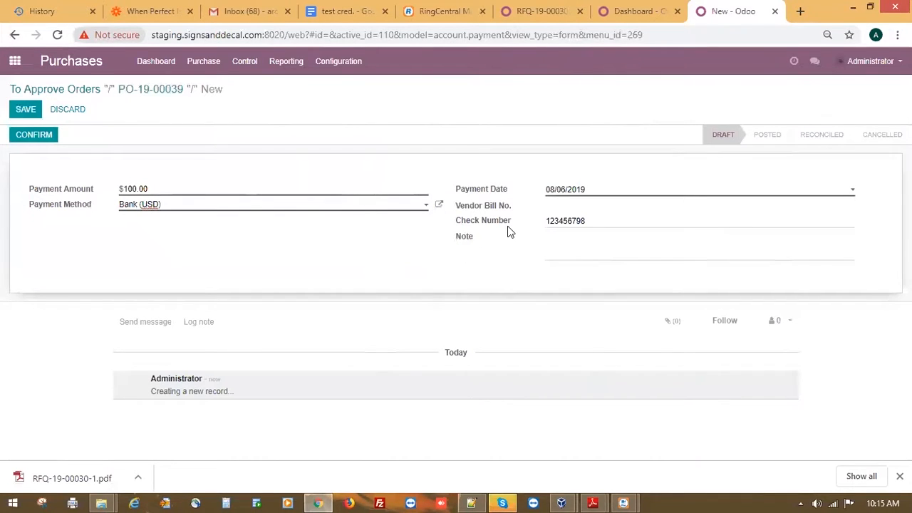
Step: Add the note "Advance payment done for PO-19-00039" to the payment and confirm it
click(578, 250)
text(Advance payment done ofr)
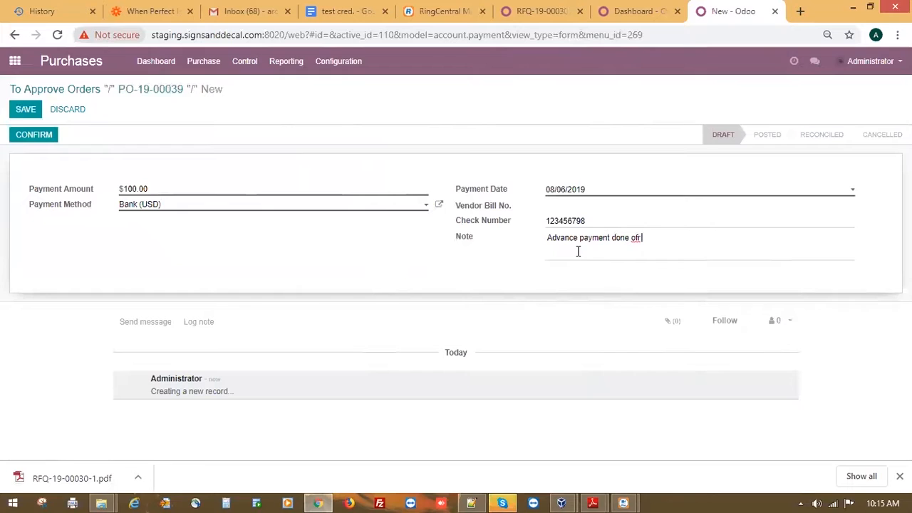
key(BackSpace)
key(BackSpace)
key(BackSpace)
text(for PO-19-00039)
click(21, 134)
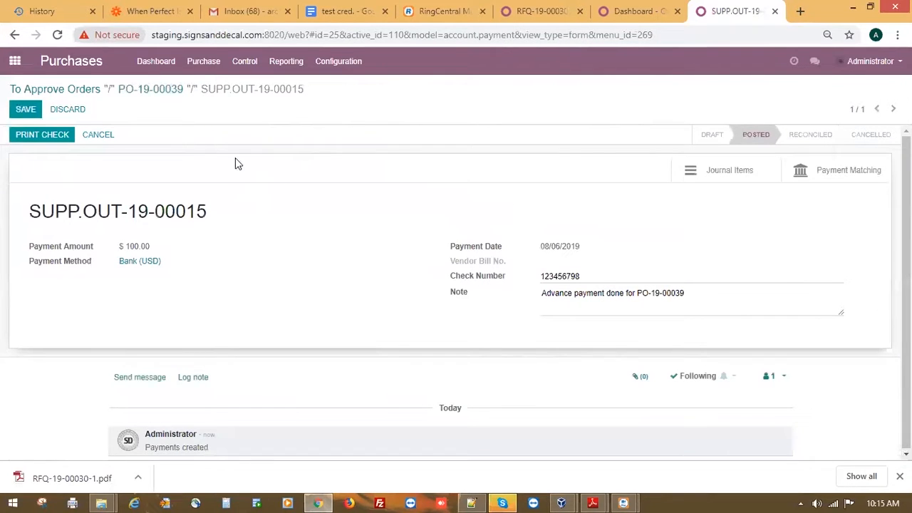
Step: Return to PO-19-00039, check the advance payment recorded on it and go back to its product lines
click(149, 91)
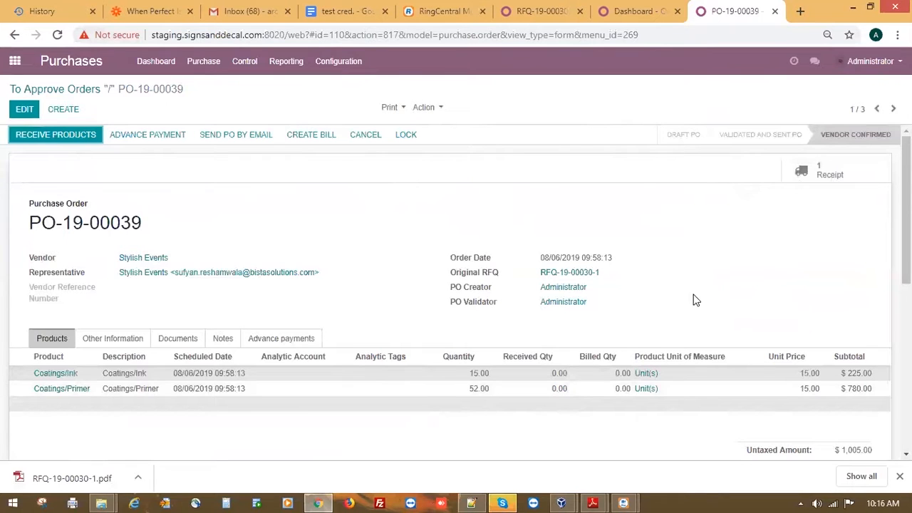
click(306, 340)
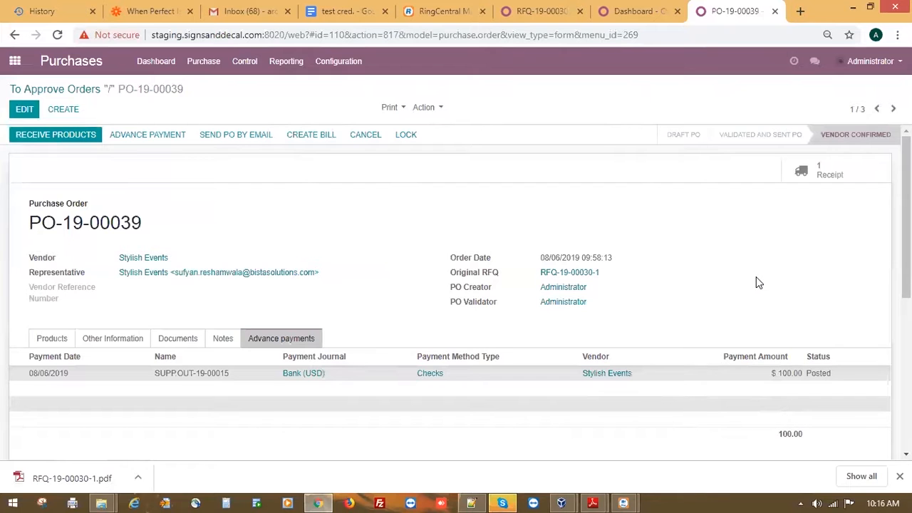
click(50, 340)
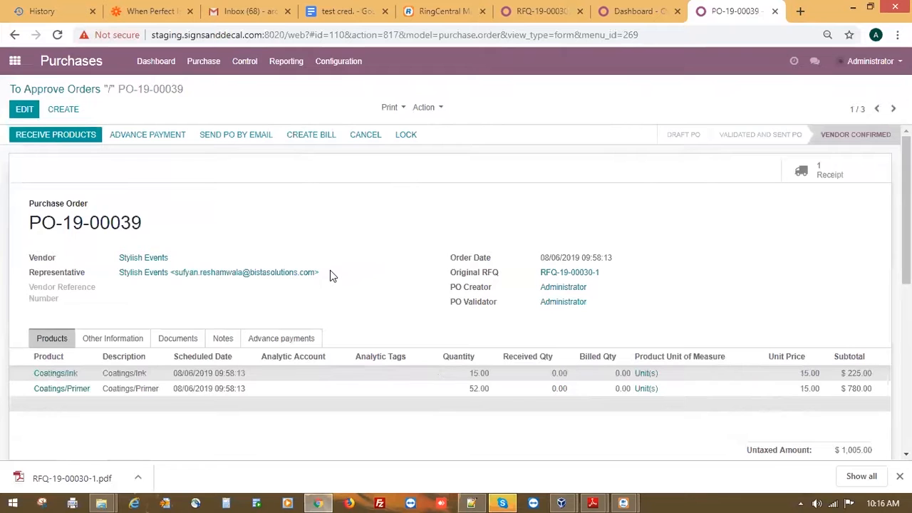
Step: Examine the totals, change history and product lines of PO-19-00039, and recheck its advance payment entry
scroll(328, 330, down, 4)
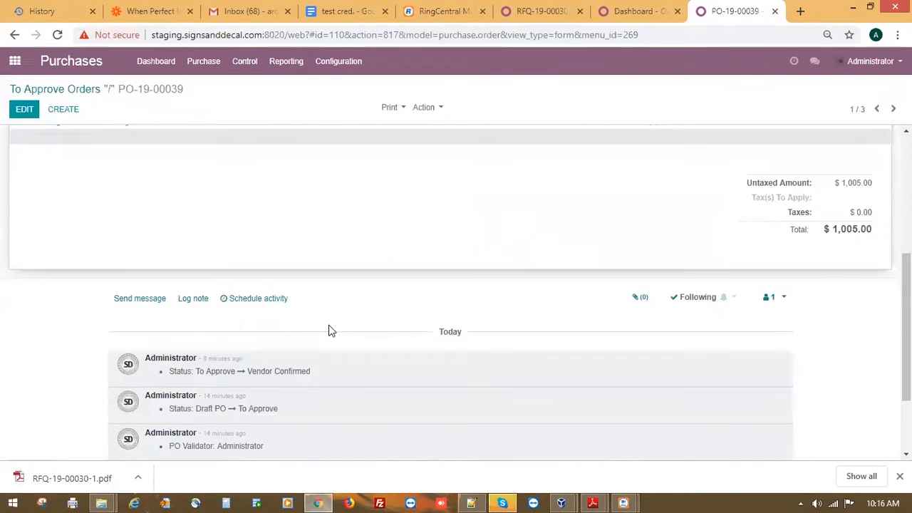
scroll(488, 248, down, 1)
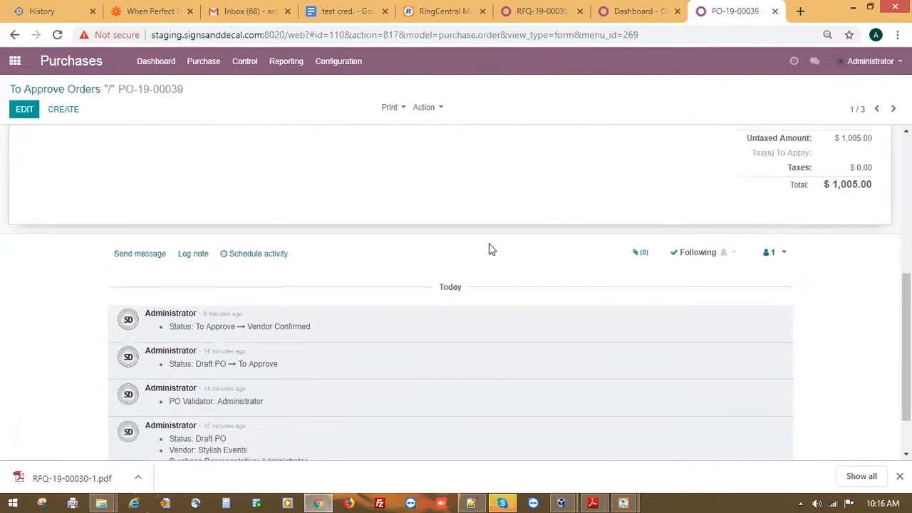
scroll(488, 248, up, 5)
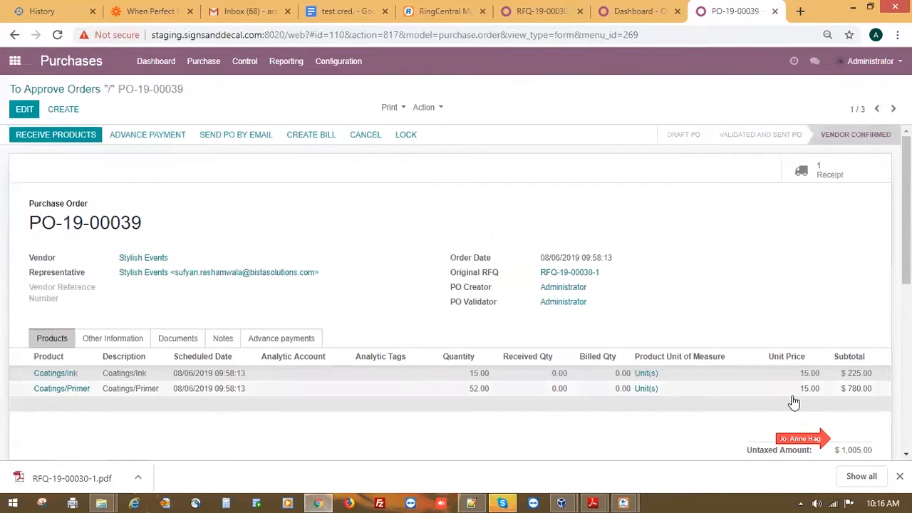
scroll(793, 403, down, 2)
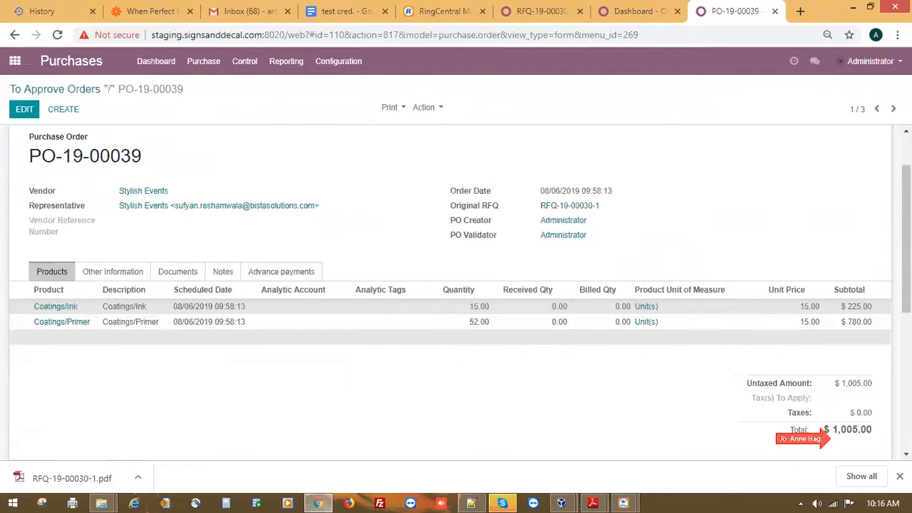
scroll(806, 421, up, 1)
scroll(347, 418, up, 1)
scroll(789, 374, down, 1)
scroll(405, 417, up, 1)
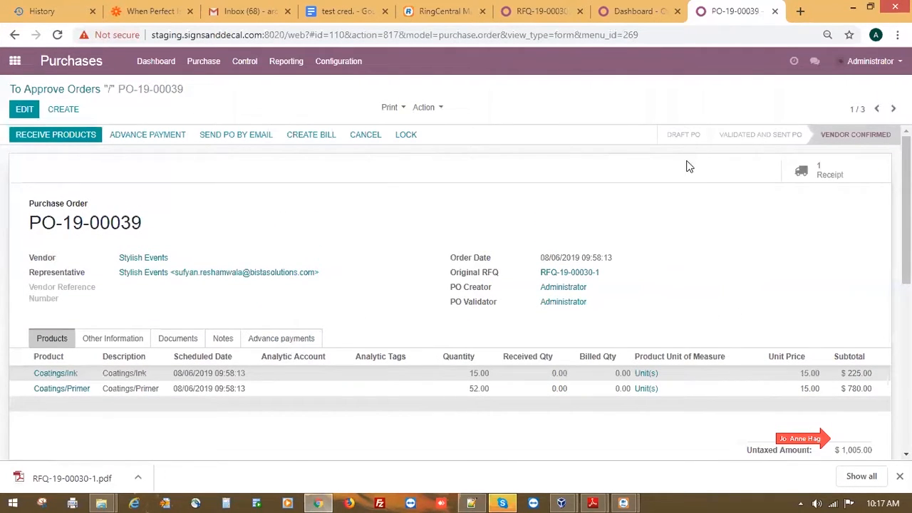
click(289, 338)
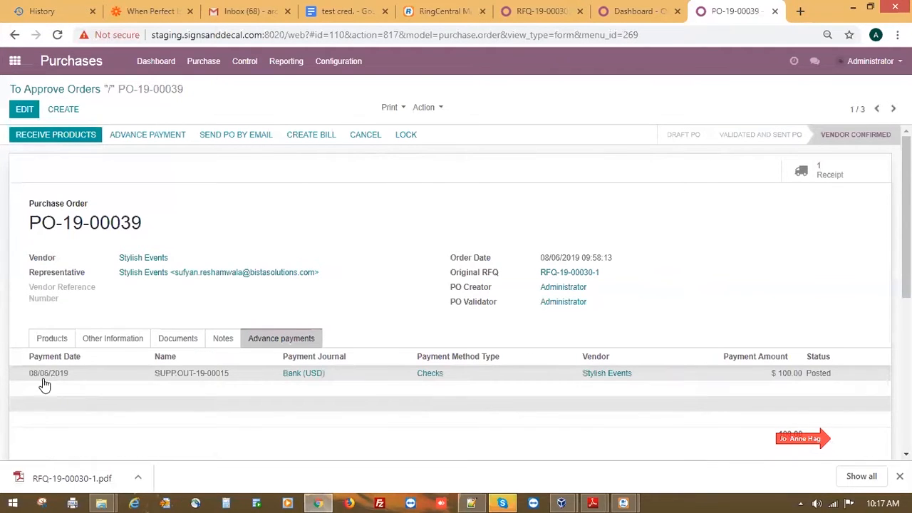
click(65, 340)
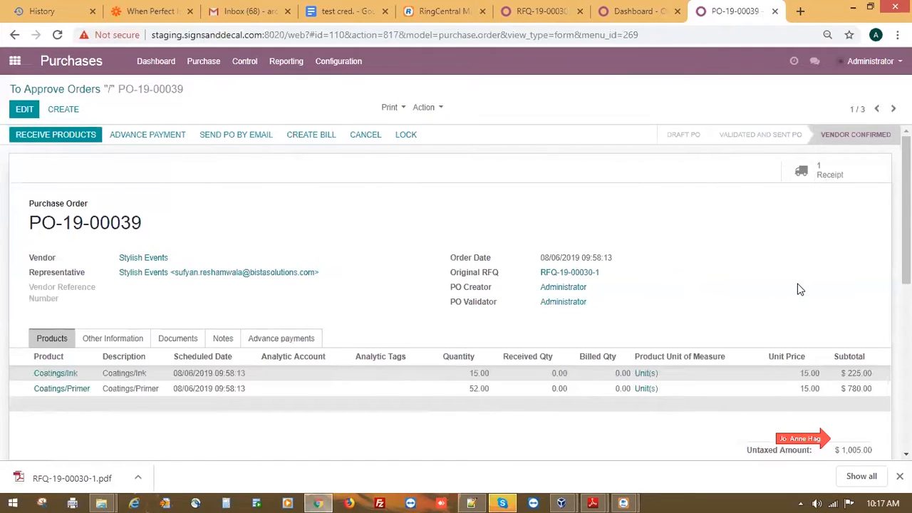
Step: Validate the receipt of PO-19-00039 as an immediate transfer of all reserved quantities and return to the order
click(827, 175)
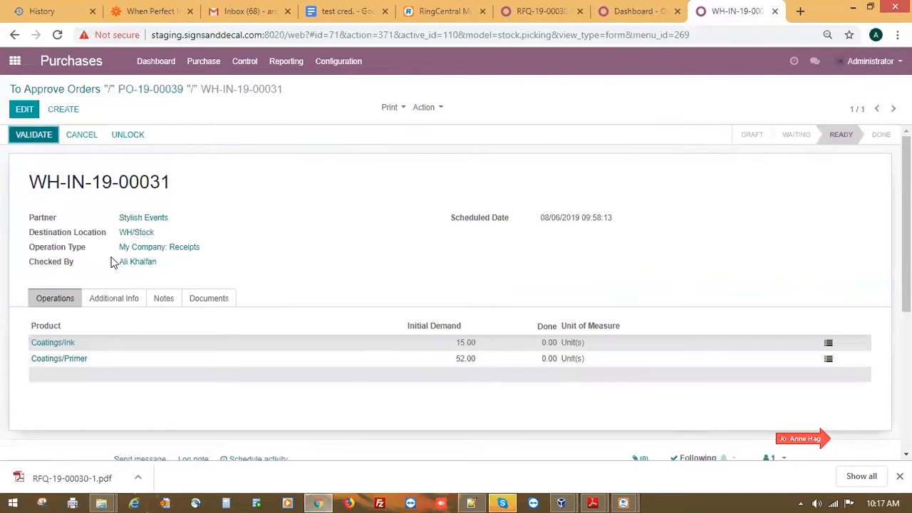
click(46, 135)
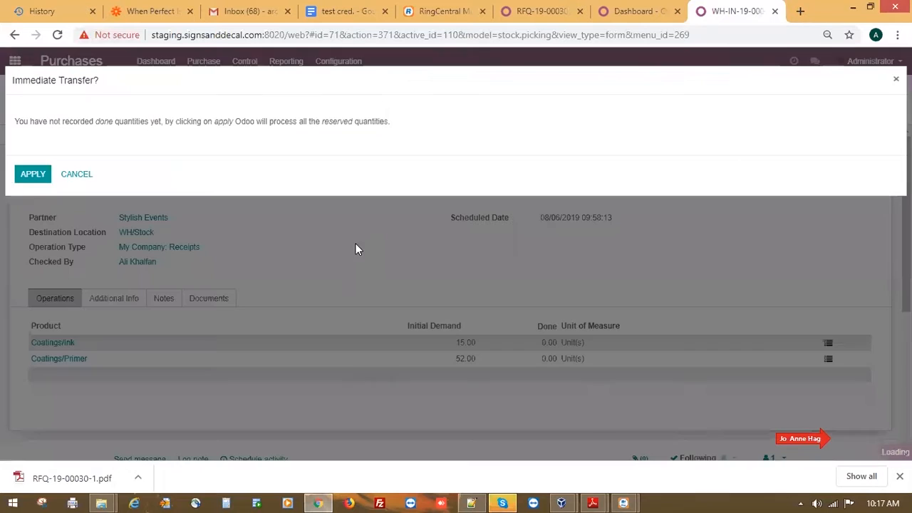
click(34, 175)
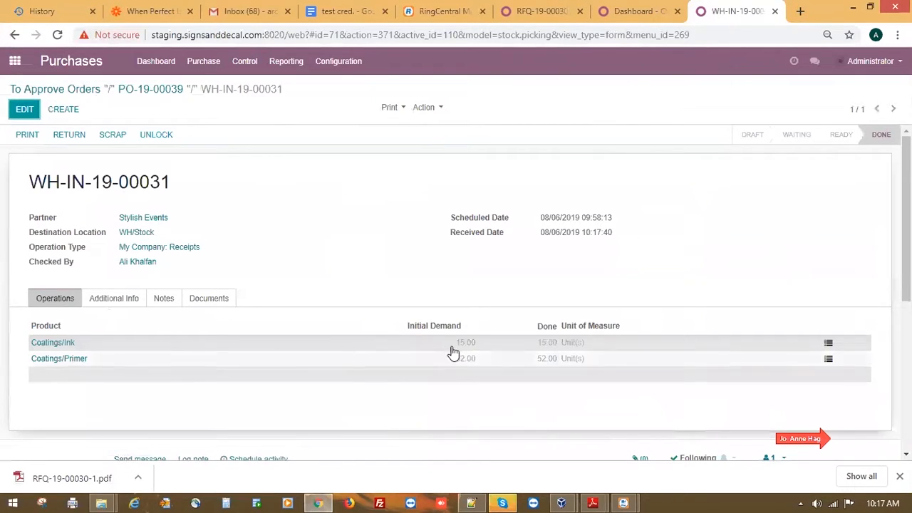
click(155, 93)
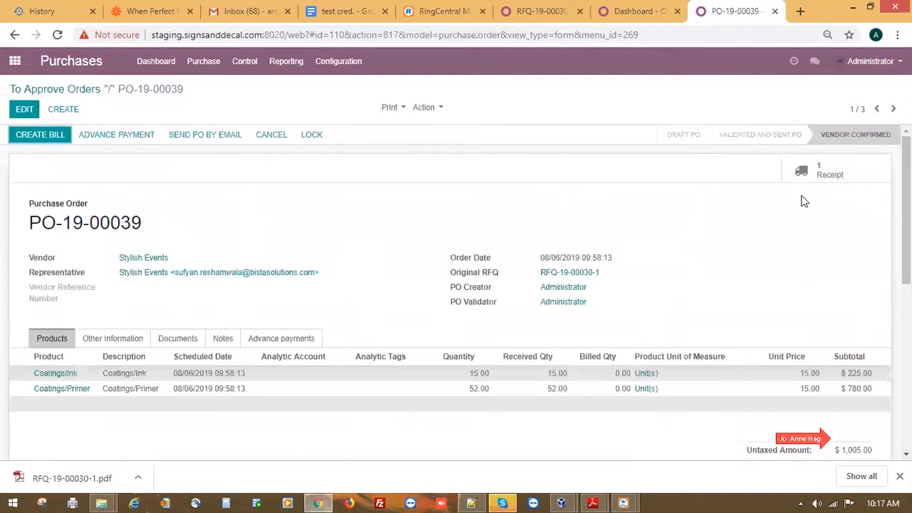
Step: Create a bill from PO-19-00039 with the vendor bill number VEN001 and save it
click(50, 137)
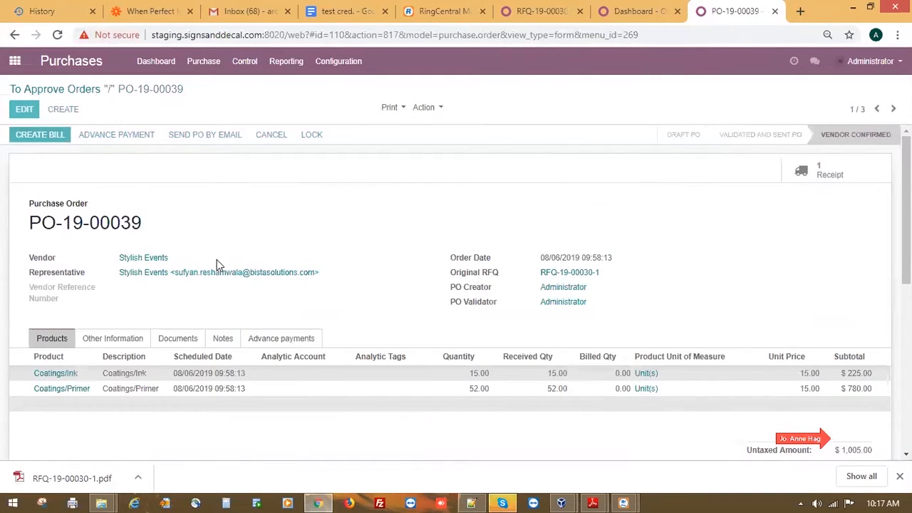
click(117, 135)
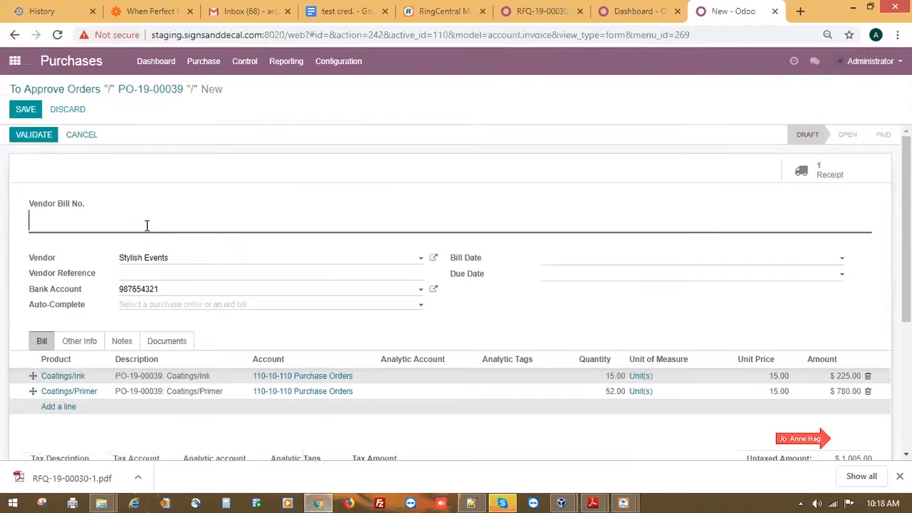
click(172, 224)
text(VEN001)
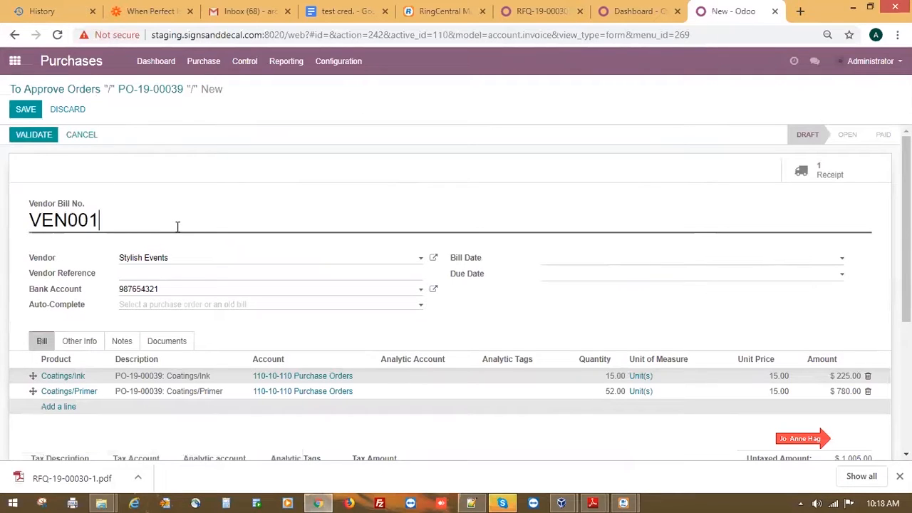
click(32, 135)
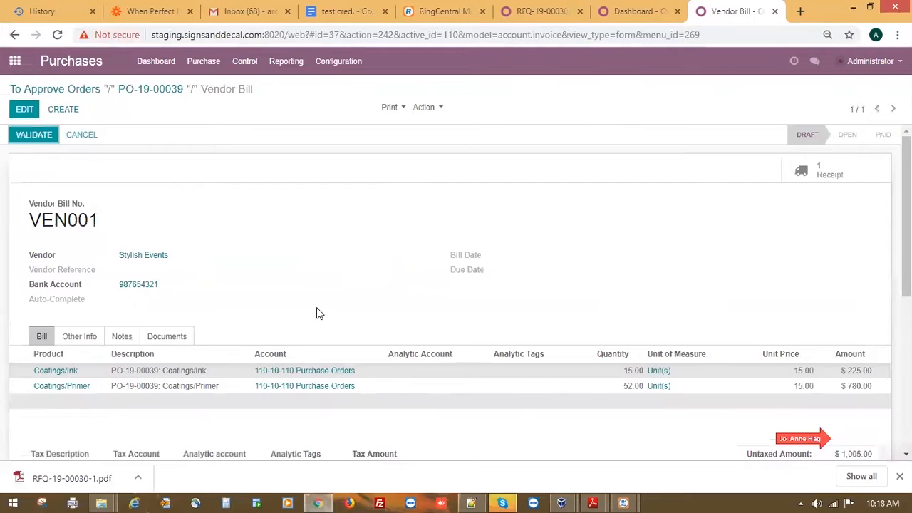
Step: Review the product lines and totals of vendor bill VEN001 and validate the bill
scroll(773, 319, down, 3)
scroll(848, 292, up, 2)
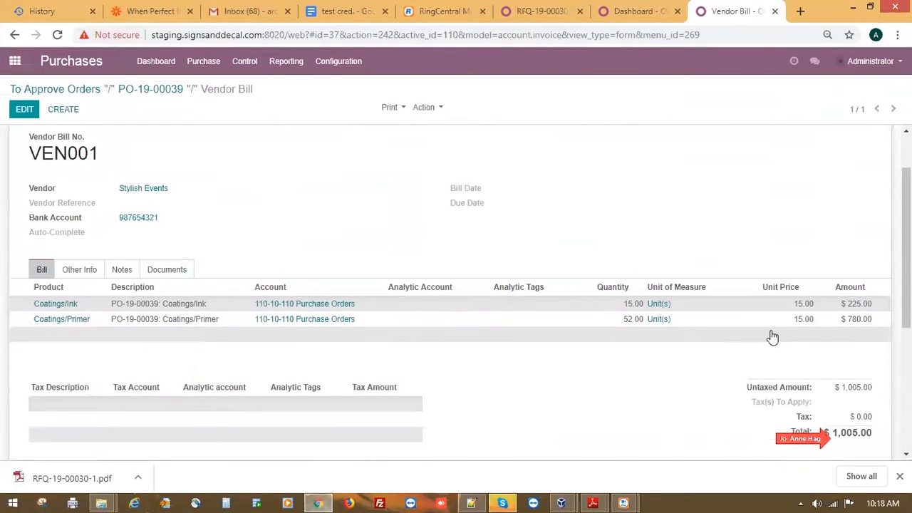
scroll(762, 327, up, 2)
click(23, 140)
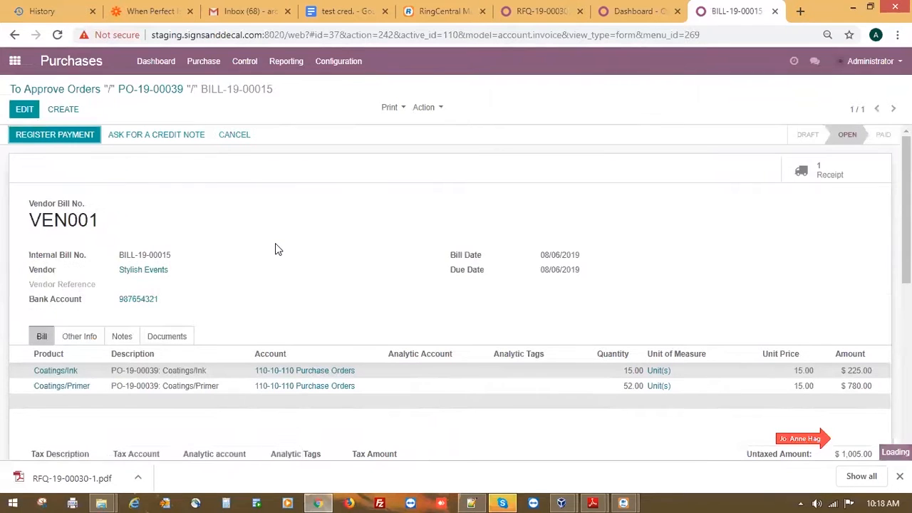
Step: Check the internal bill number, the applied advance payment and the amount due on vendor bill VEN001
drag(119, 260, 173, 260)
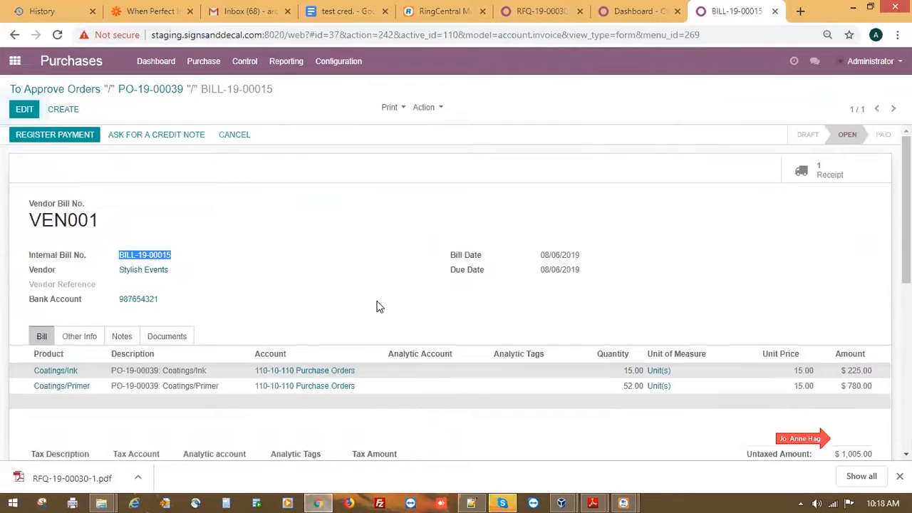
scroll(757, 407, down, 2)
drag(739, 383, 765, 384)
drag(859, 385, 870, 403)
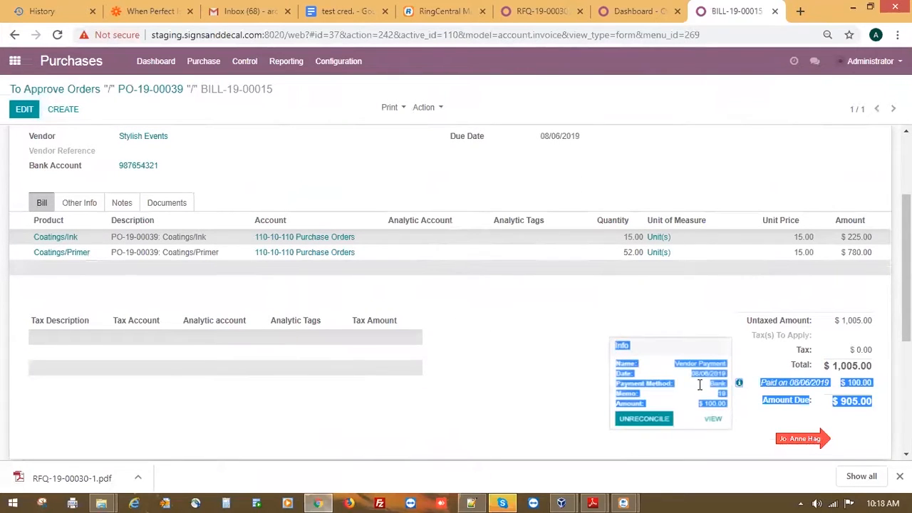
click(837, 406)
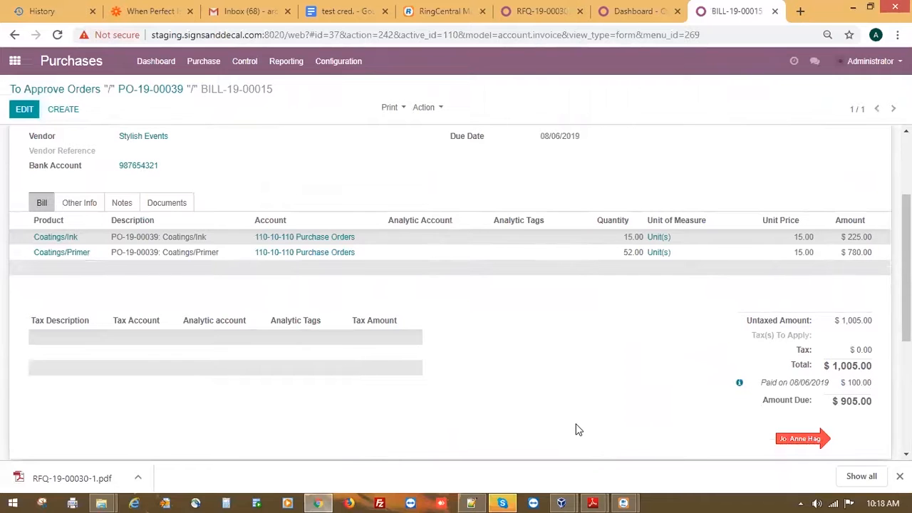
double_click(848, 401)
scroll(550, 386, up, 1)
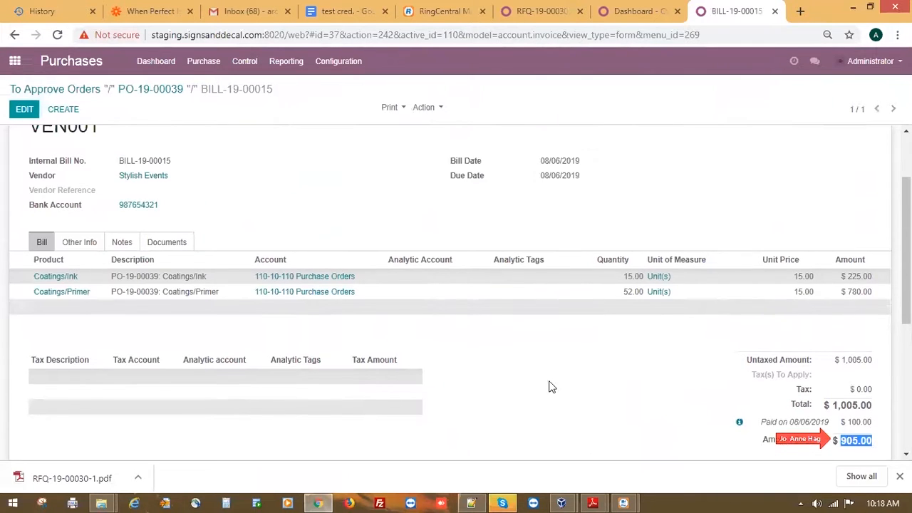
Step: Return to PO-19-00039 and reopen its linked vendor bill to look over the lines and totals
click(161, 90)
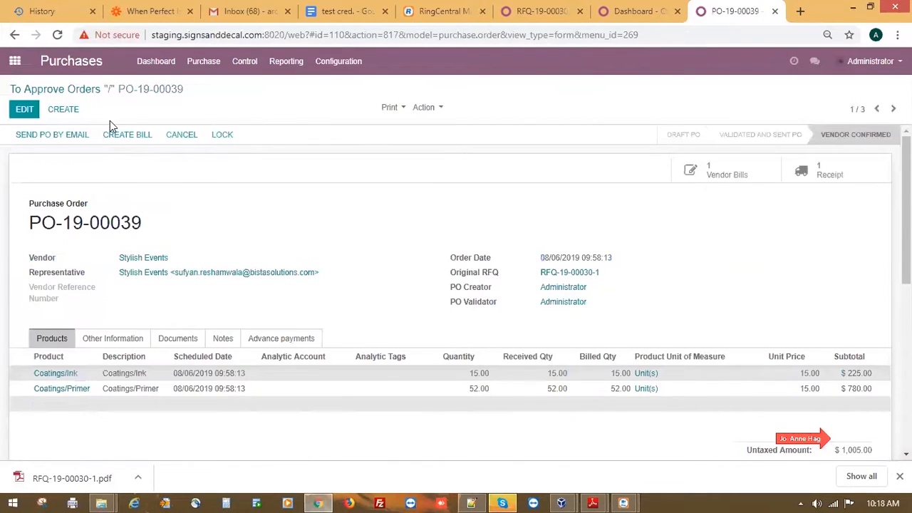
click(750, 177)
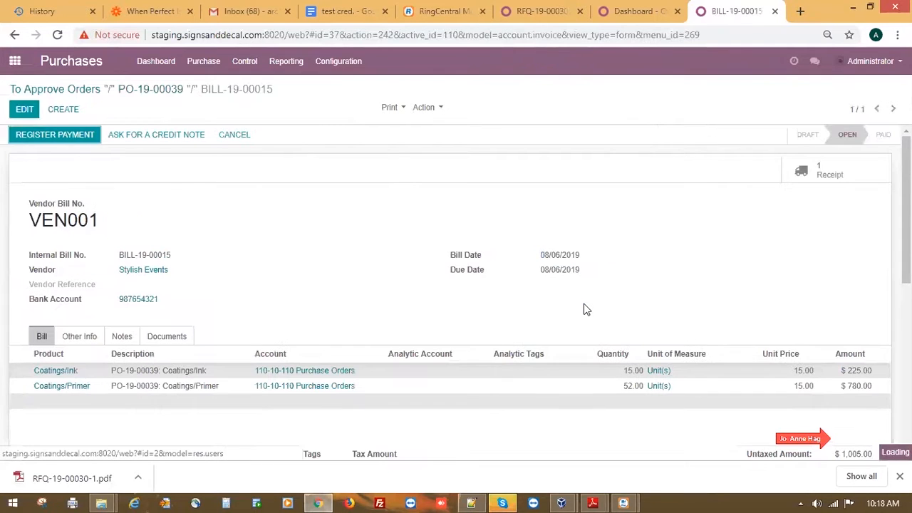
scroll(586, 309, down, 1)
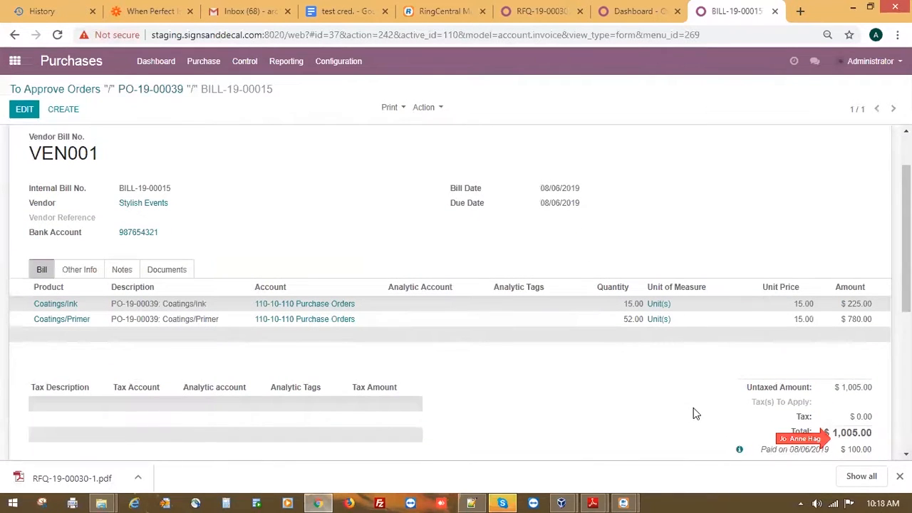
scroll(675, 399, up, 1)
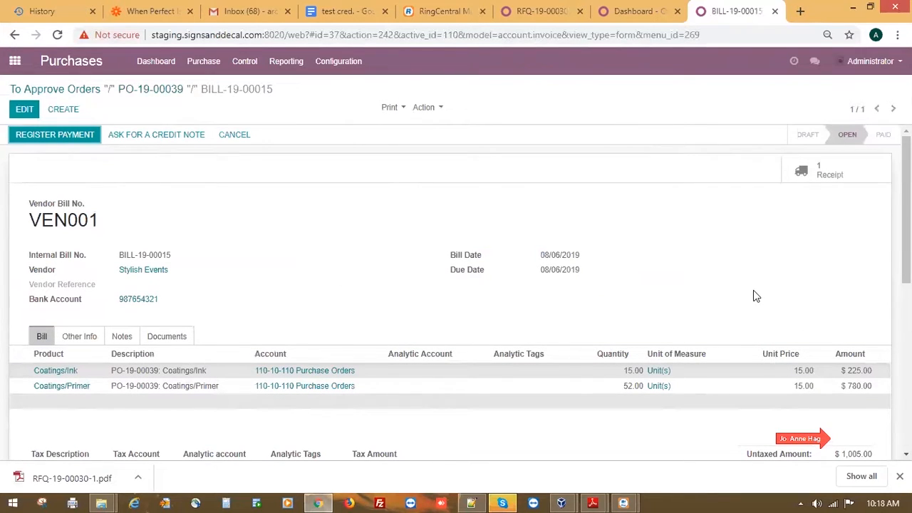
Step: Start registering a payment for vendor bill VEN001 with Bank (USD) as the payment method
click(80, 135)
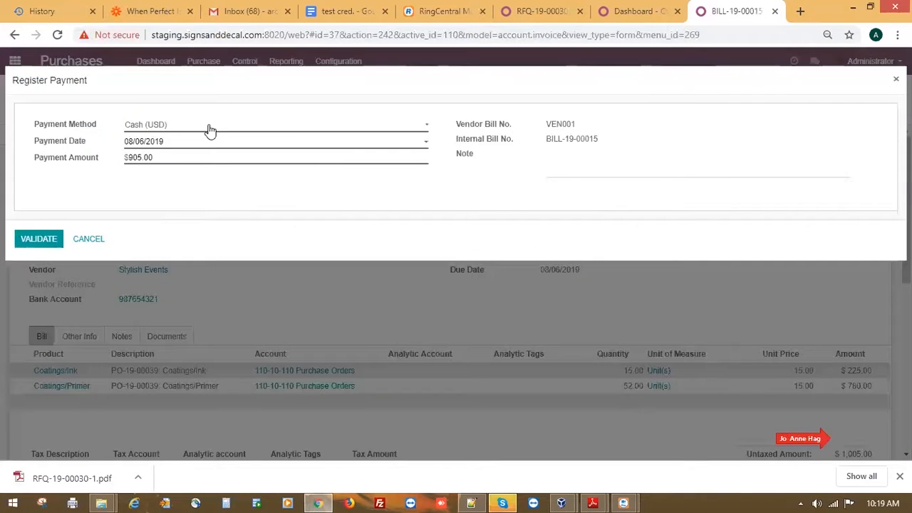
click(210, 128)
click(173, 137)
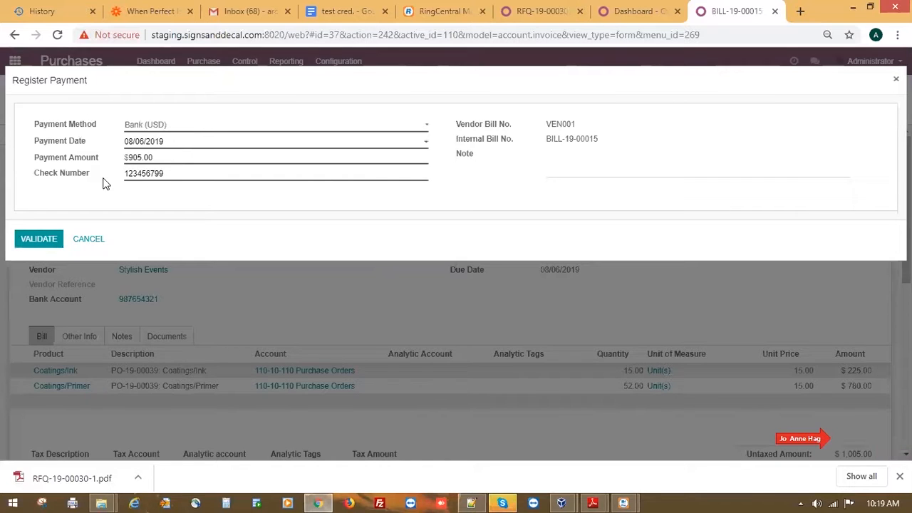
drag(163, 175, 119, 176)
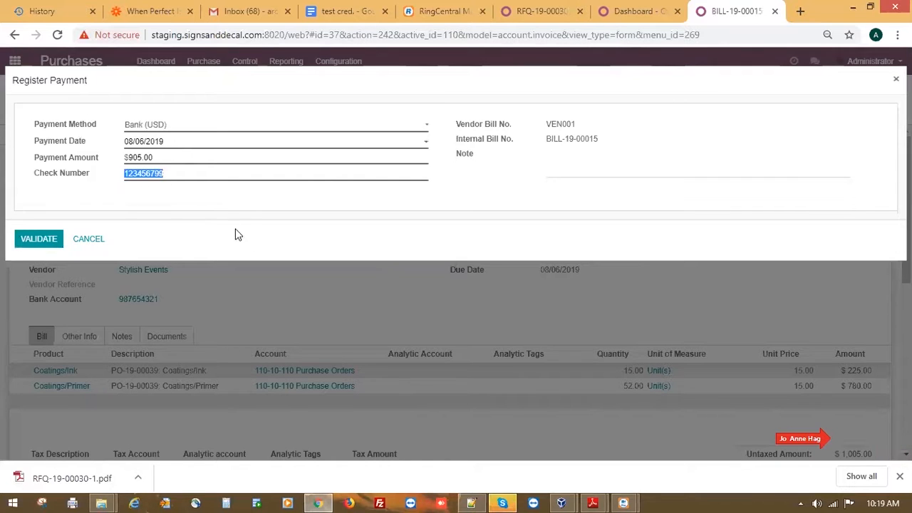
click(558, 155)
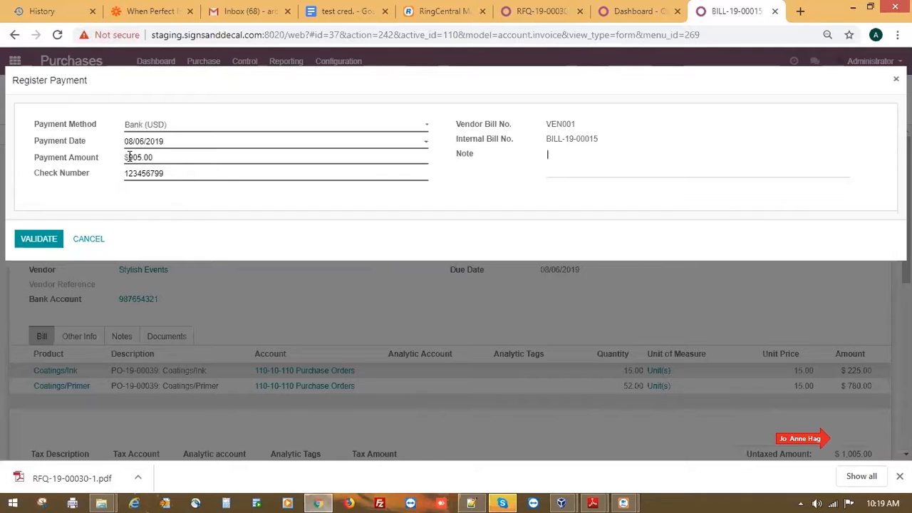
Step: Set the payment amount to $500 and enter the note "Partial payment done"
drag(152, 157, 123, 164)
click(170, 158)
key(BackSpace)
key(BackSpace)
key(BackSpace)
key(BackSpace)
key(BackSpace)
key(BackSpace)
text(500)
click(320, 197)
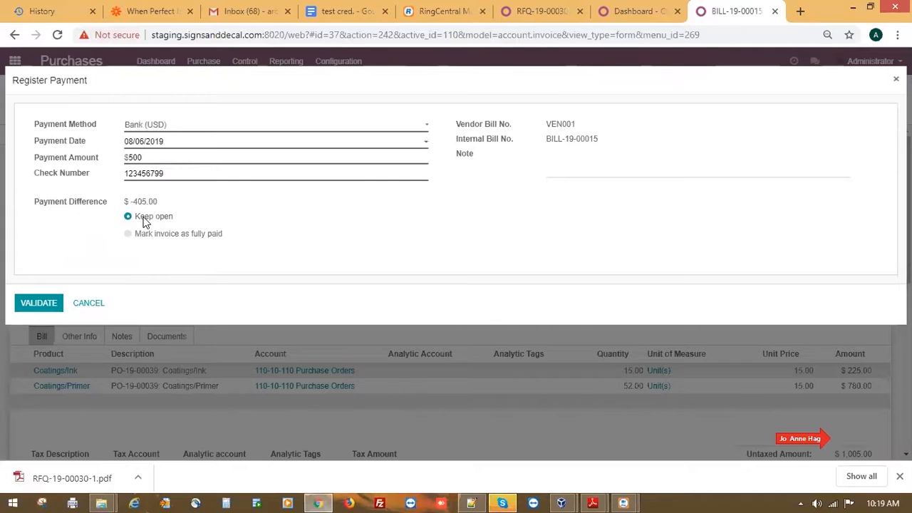
text(Partial payment )
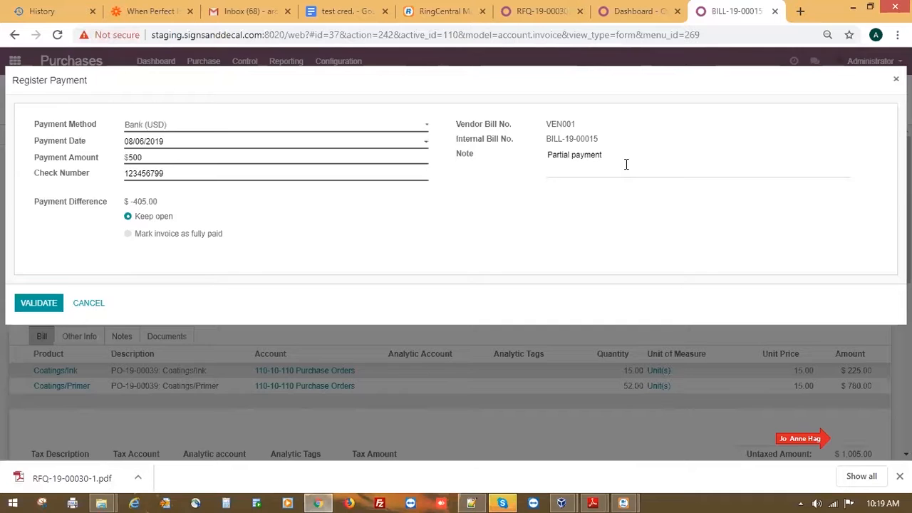
text(done)
Step: Validate the partial payment for vendor bill VEN001, dismissing any error and resubmitting it
click(37, 305)
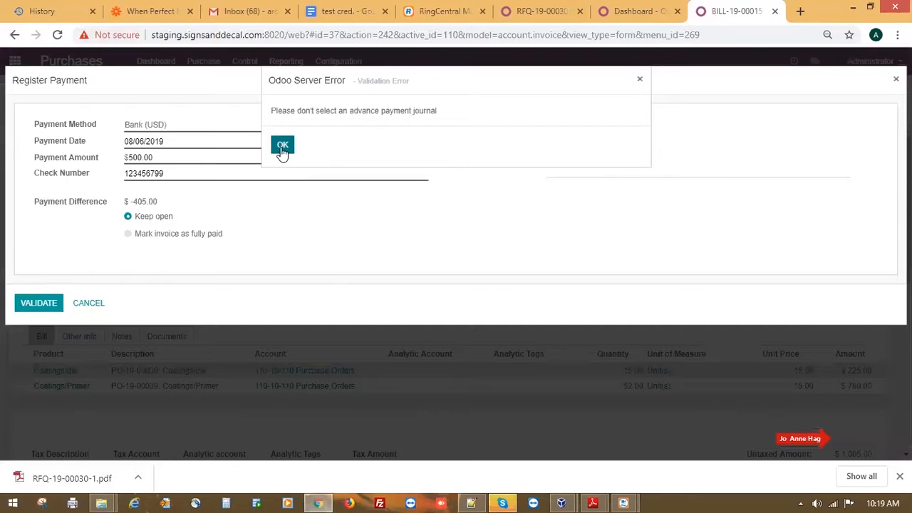
click(282, 145)
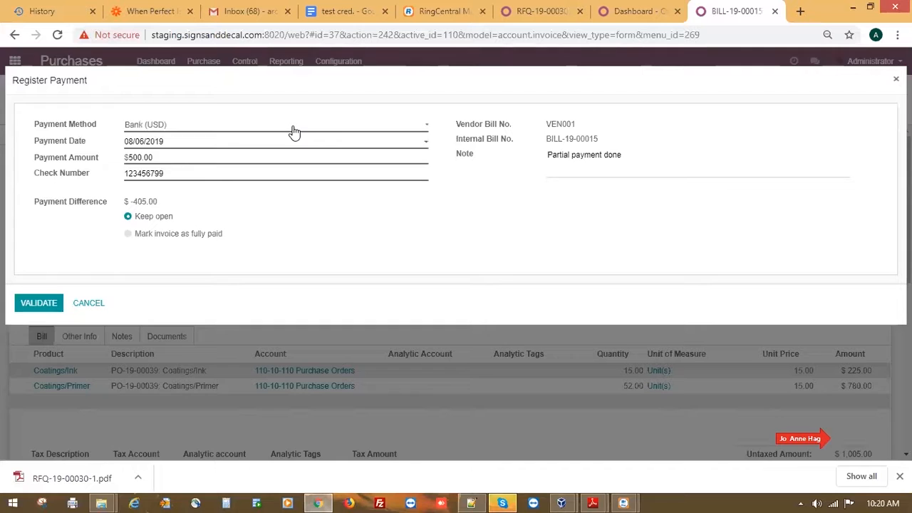
click(39, 304)
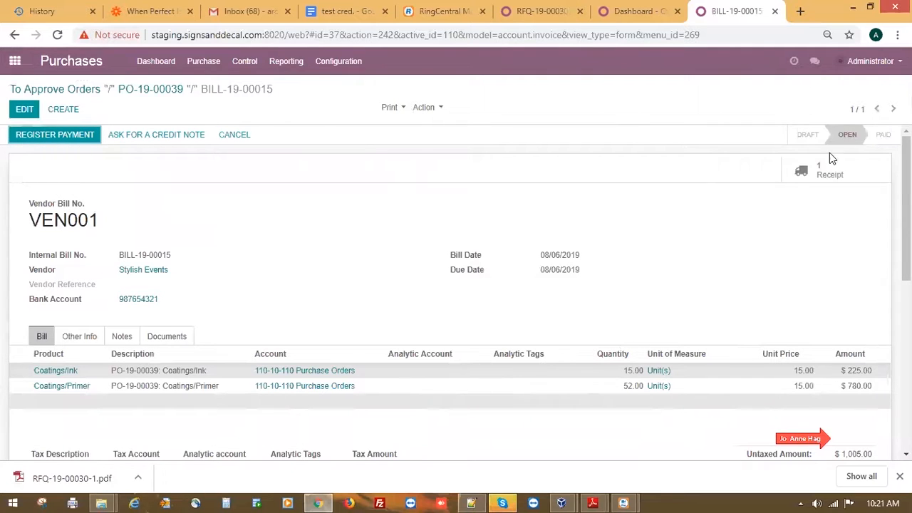
Step: Check the registered payments and the remaining amount due in the bill's totals
scroll(755, 253, down, 3)
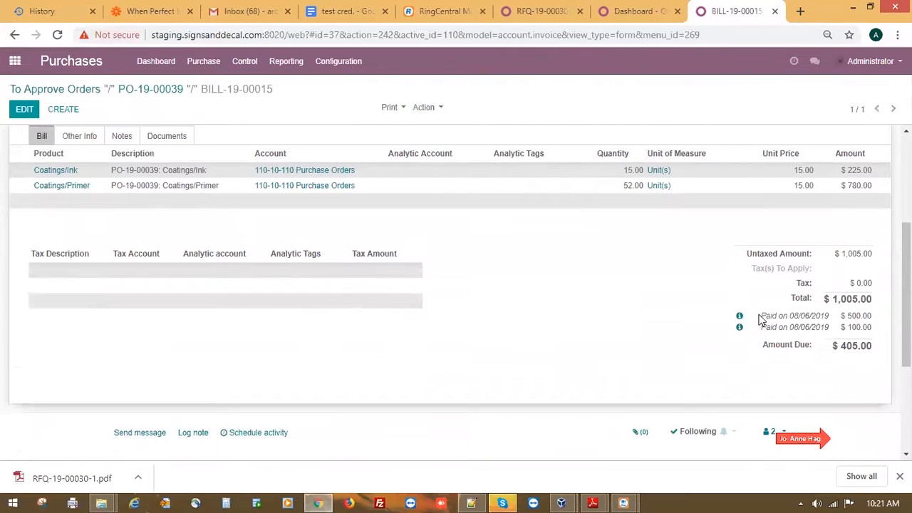
drag(758, 316, 865, 346)
click(848, 381)
click(838, 376)
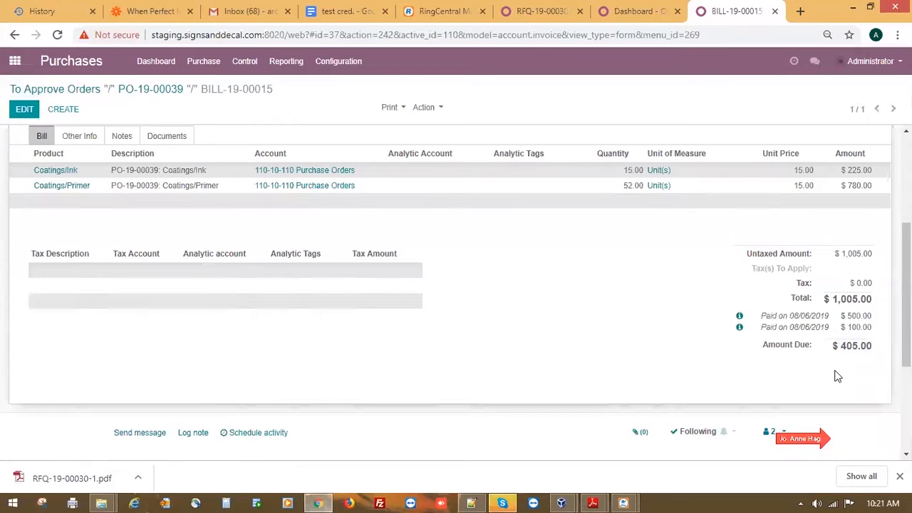
Step: Inspect the payment records behind the $100 and $500 entries on the bill, returning to the bill after each
click(740, 328)
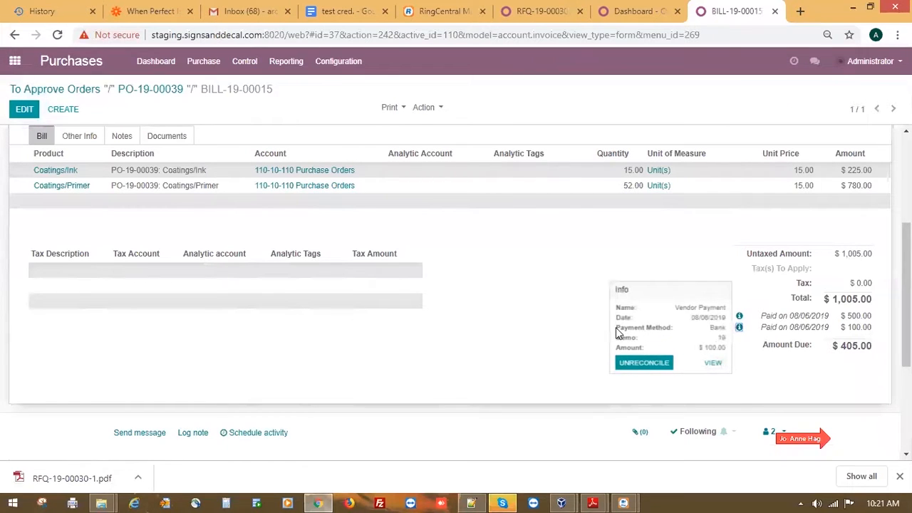
click(712, 364)
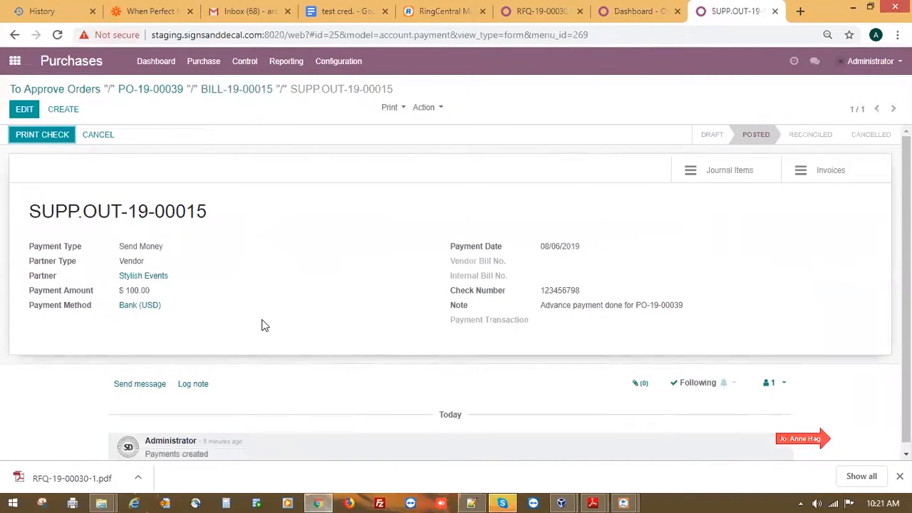
click(258, 90)
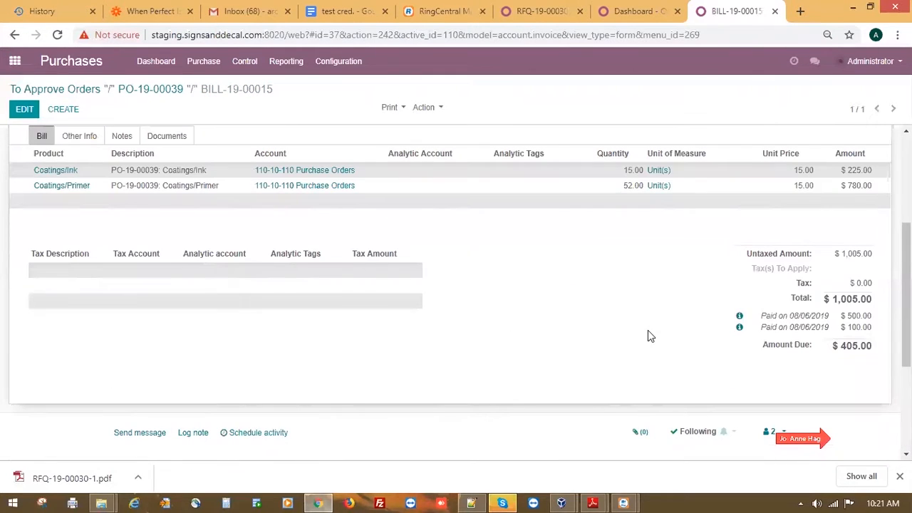
click(738, 316)
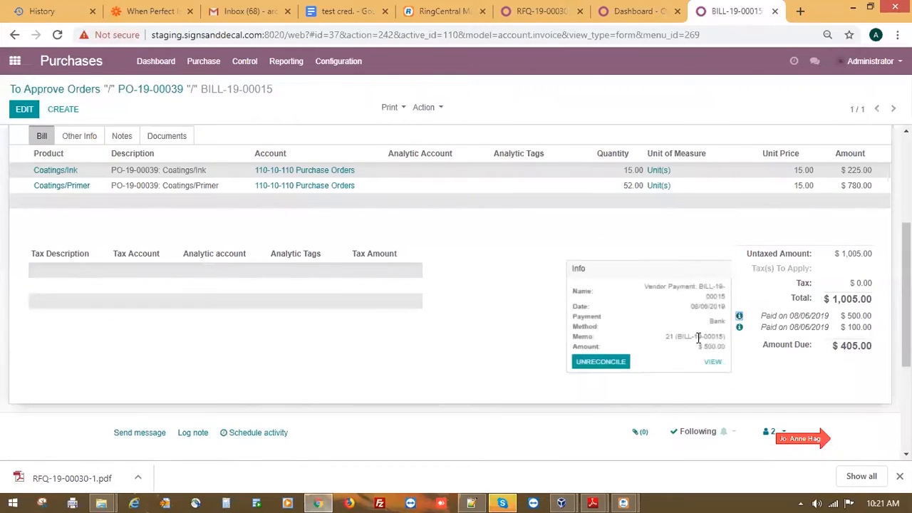
click(712, 361)
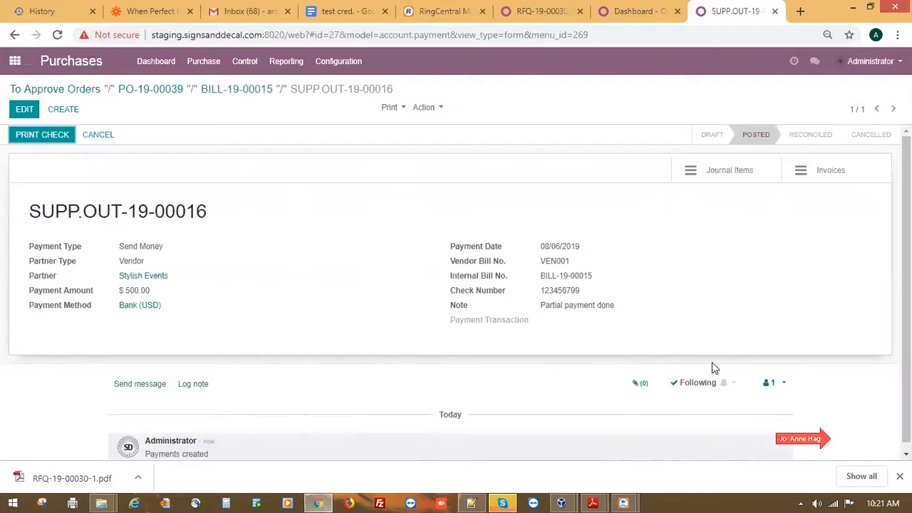
click(249, 93)
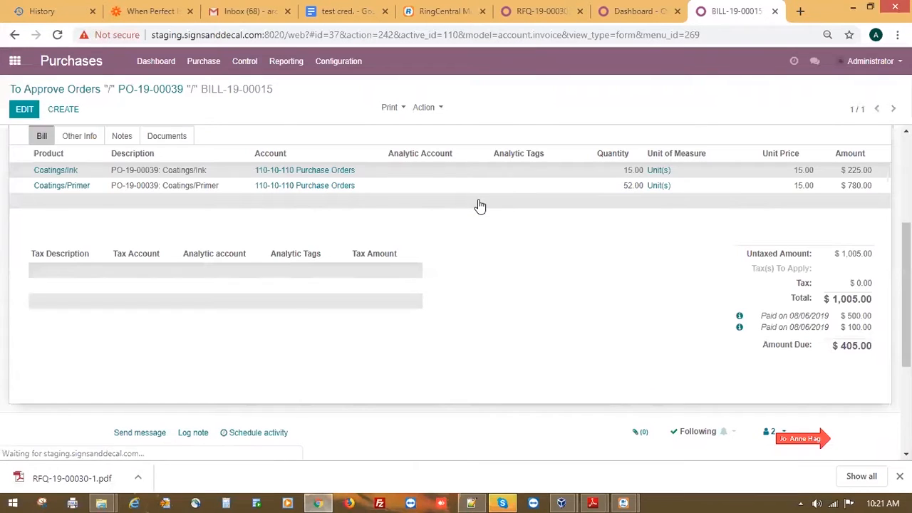
Step: Review the bill's product lines, totals and message log, and view the summary of the $100 payment
scroll(758, 360, up, 1)
scroll(873, 335, up, 3)
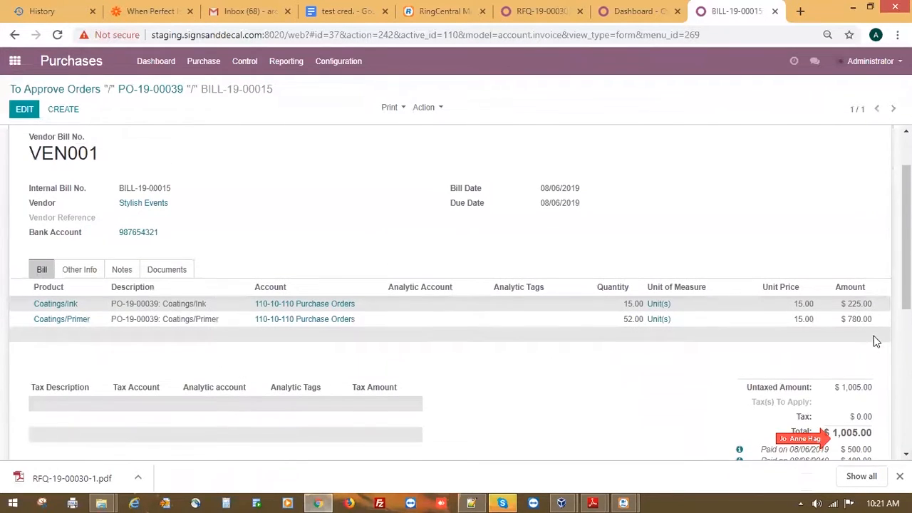
scroll(869, 327, down, 4)
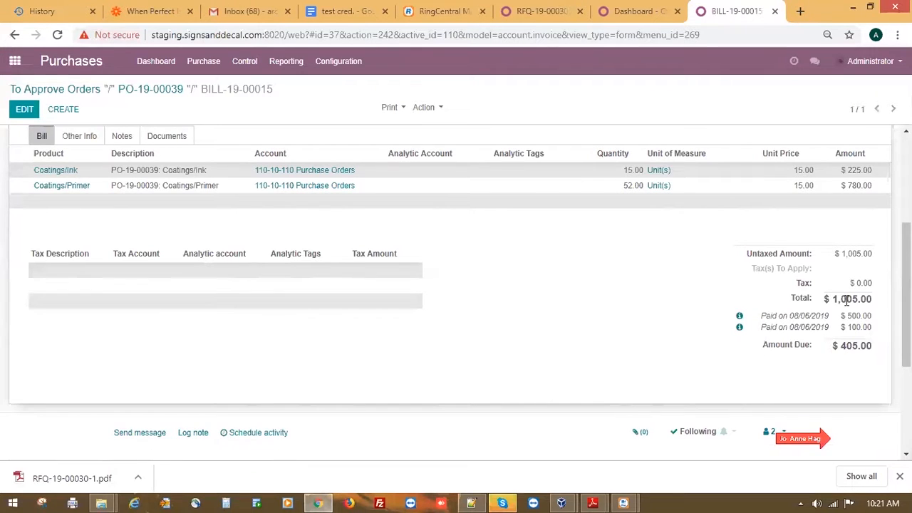
scroll(846, 300, up, 3)
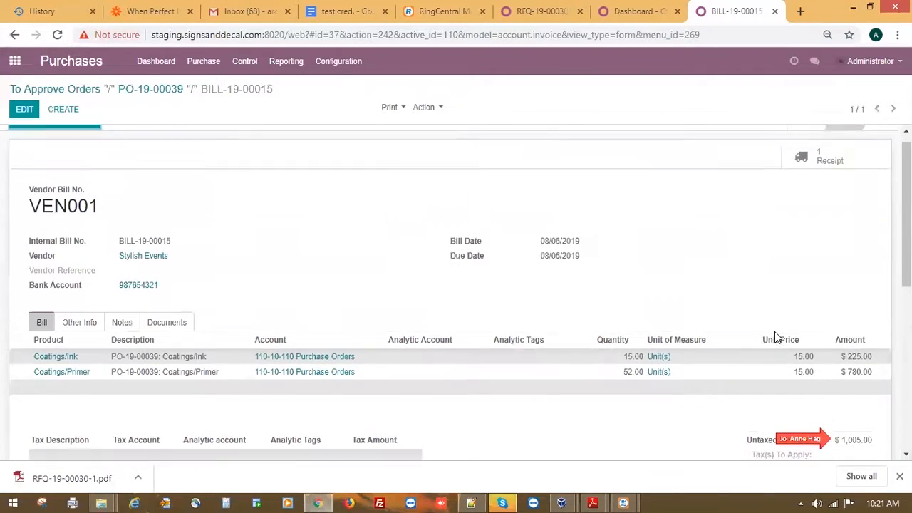
scroll(775, 334, down, 2)
scroll(338, 261, up, 2)
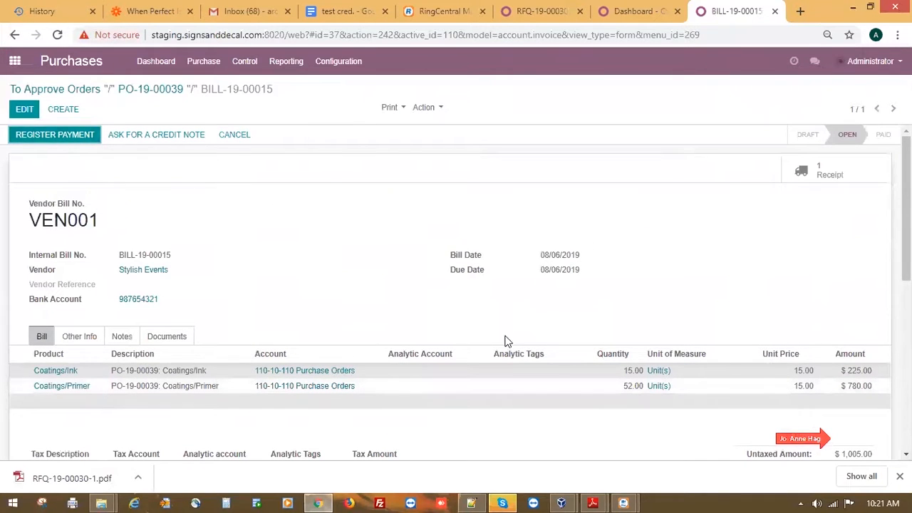
scroll(591, 343, down, 4)
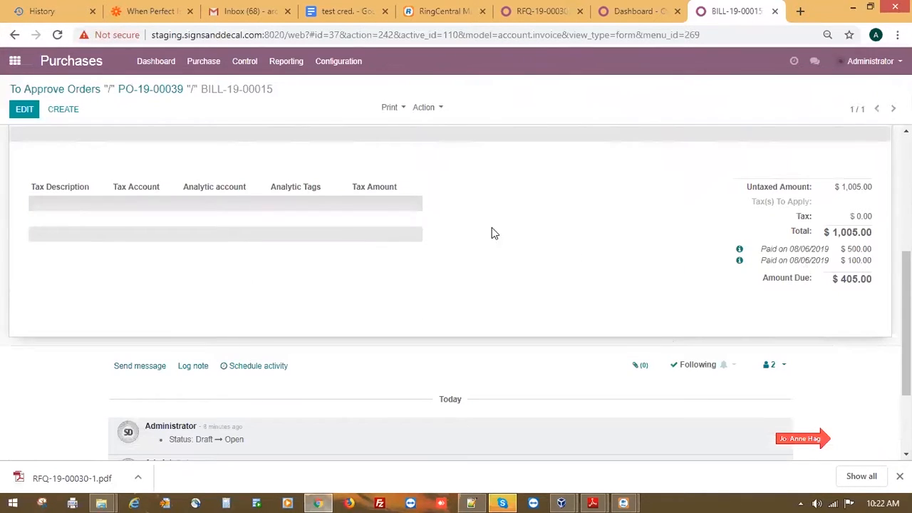
scroll(492, 229, up, 1)
scroll(490, 237, up, 3)
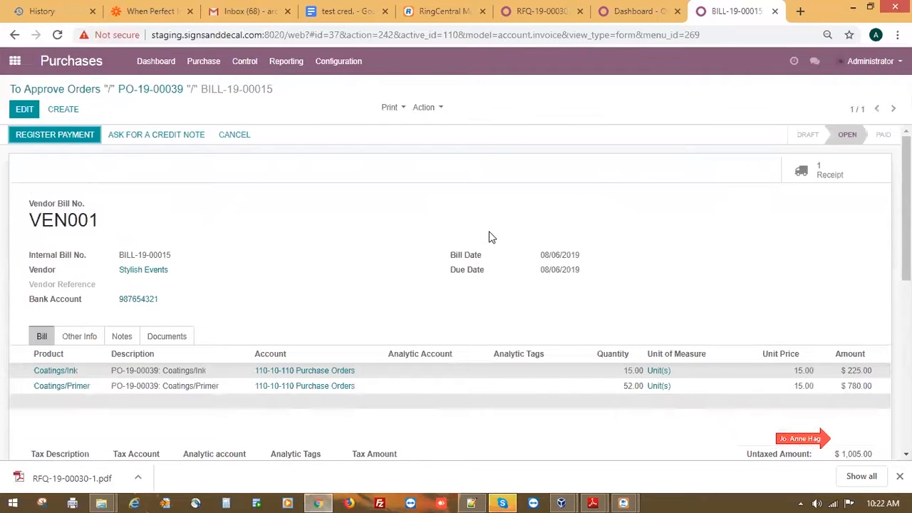
scroll(487, 232, down, 2)
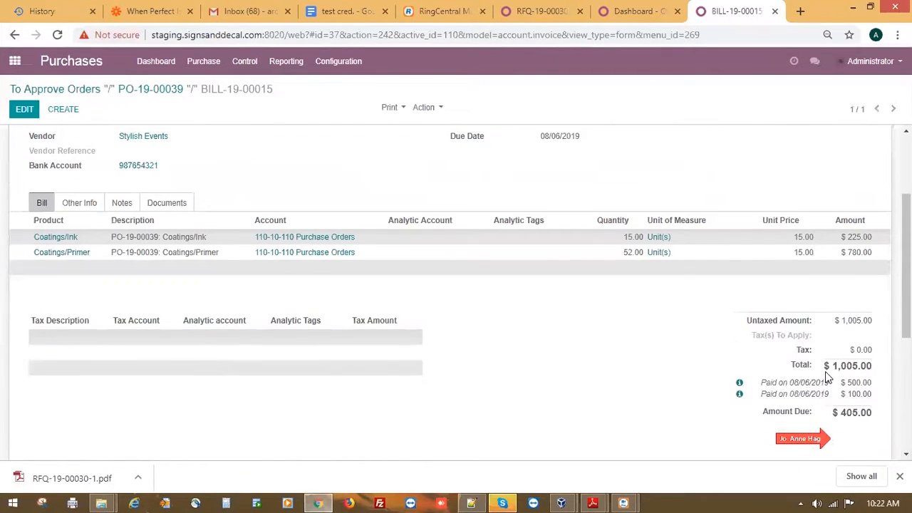
click(739, 394)
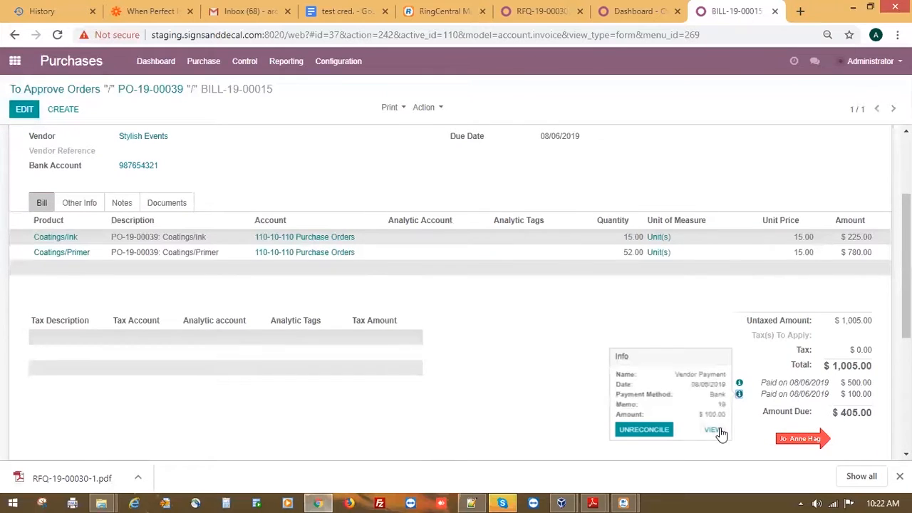
click(479, 363)
Step: Generate the Invoices printout of bill VEN001, review its header, product lines and totals, and close the preview
scroll(496, 372, up, 2)
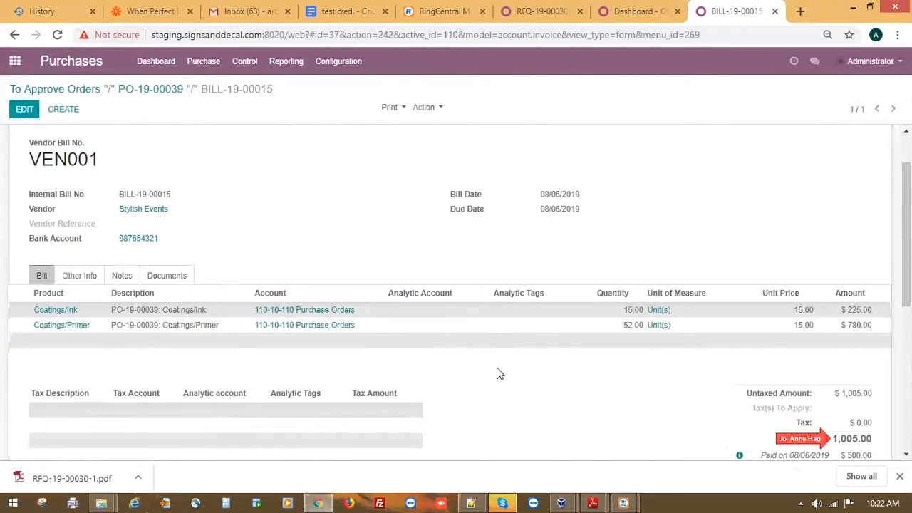
click(390, 108)
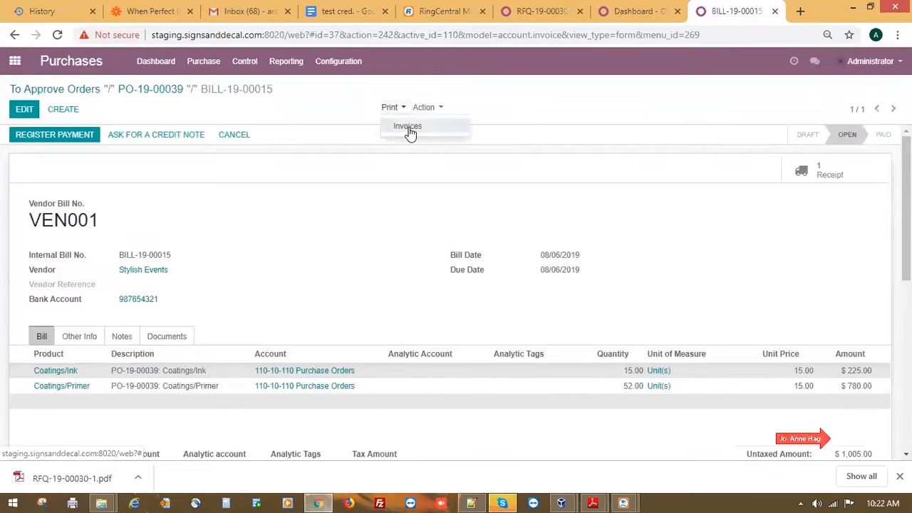
click(408, 128)
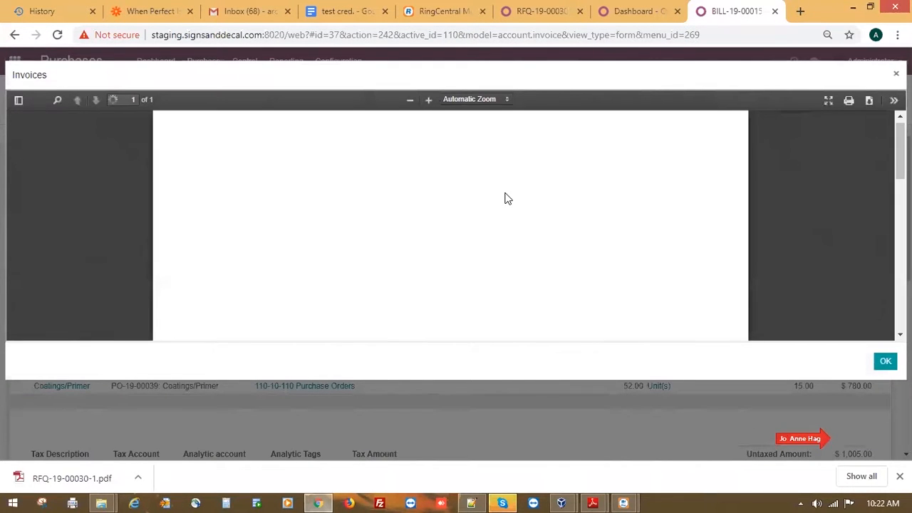
scroll(497, 248, down, 8)
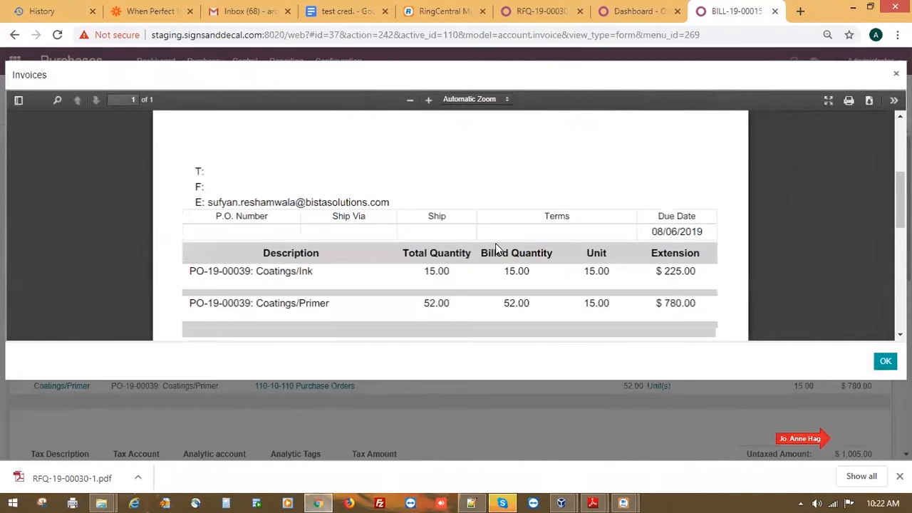
scroll(497, 248, down, 4)
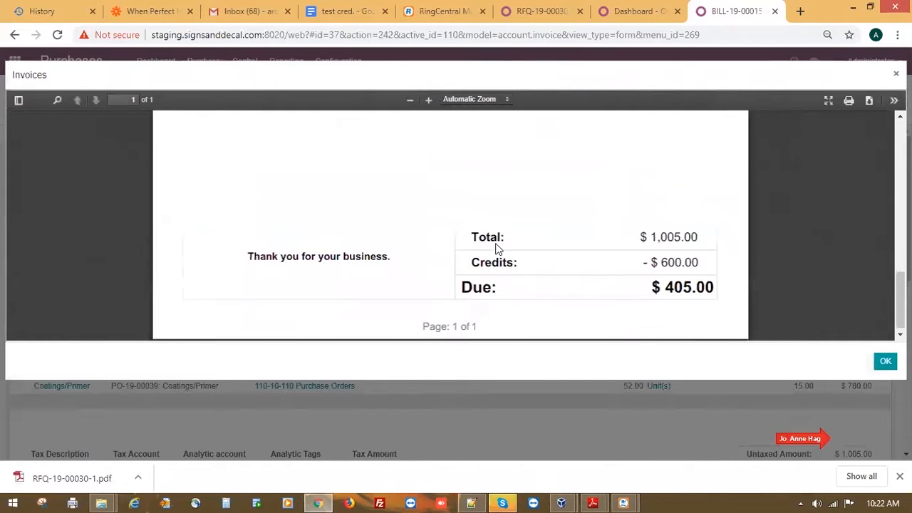
scroll(497, 248, up, 3)
scroll(497, 249, up, 8)
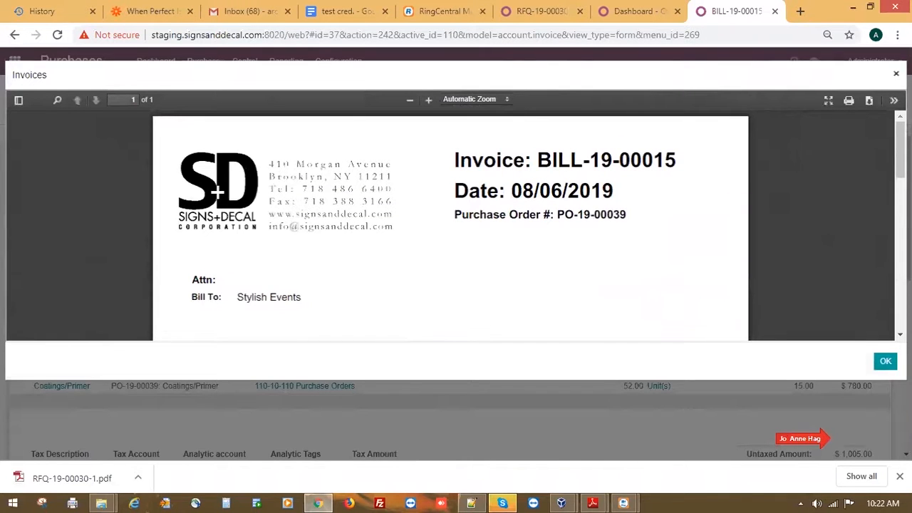
click(895, 74)
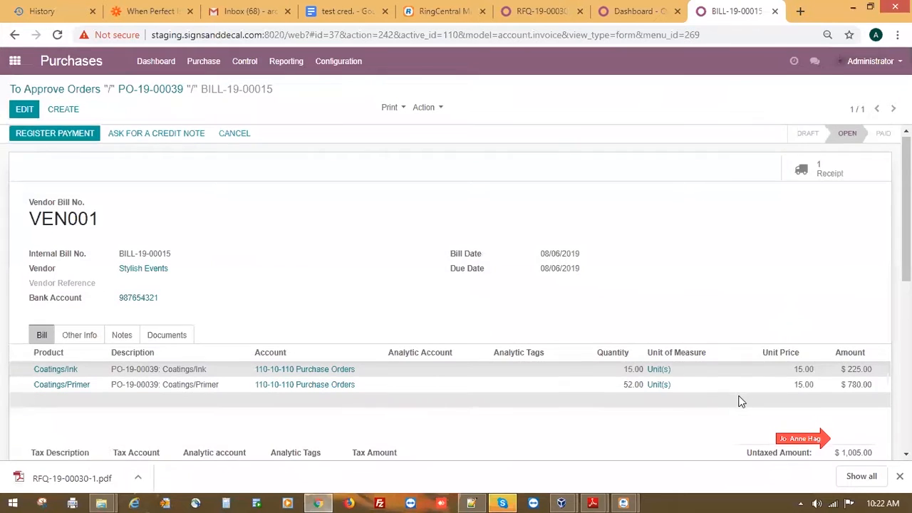
Step: Open the $100 advance payment record from the bill and try to print its check, dismissing any error
scroll(737, 393, down, 2)
click(739, 394)
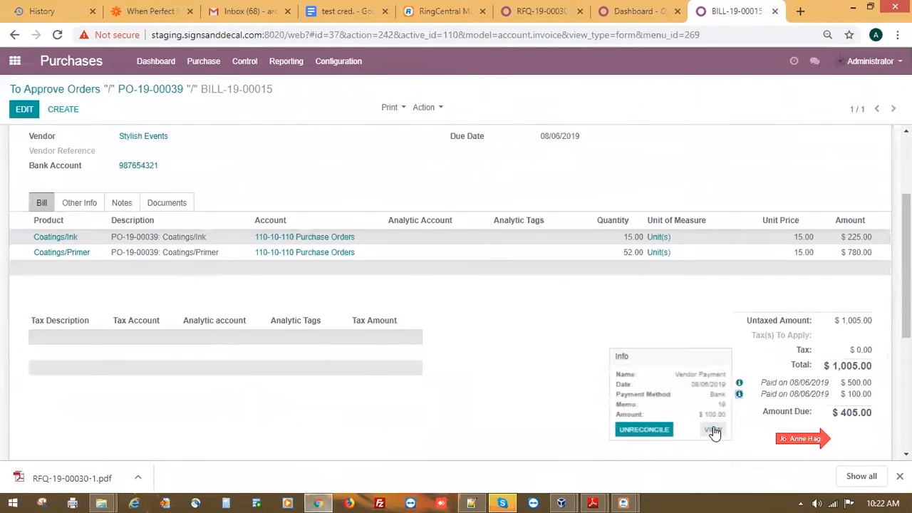
click(712, 429)
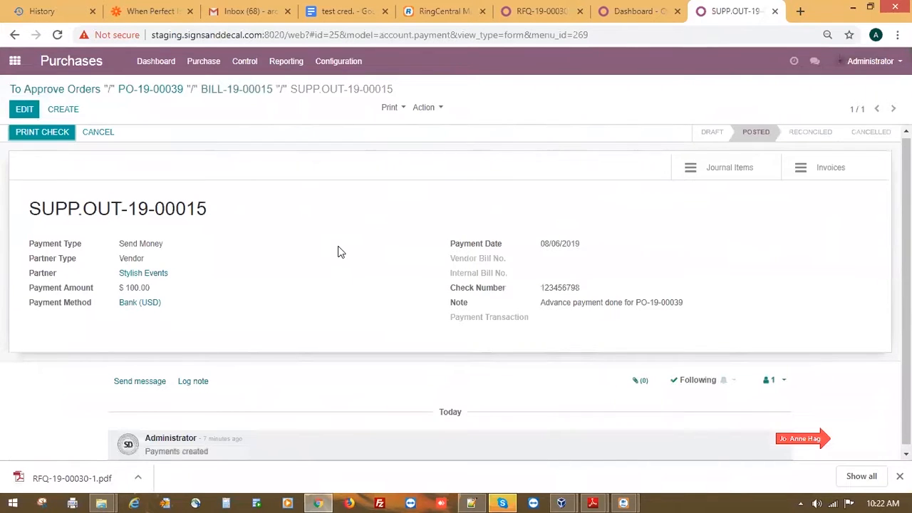
click(55, 137)
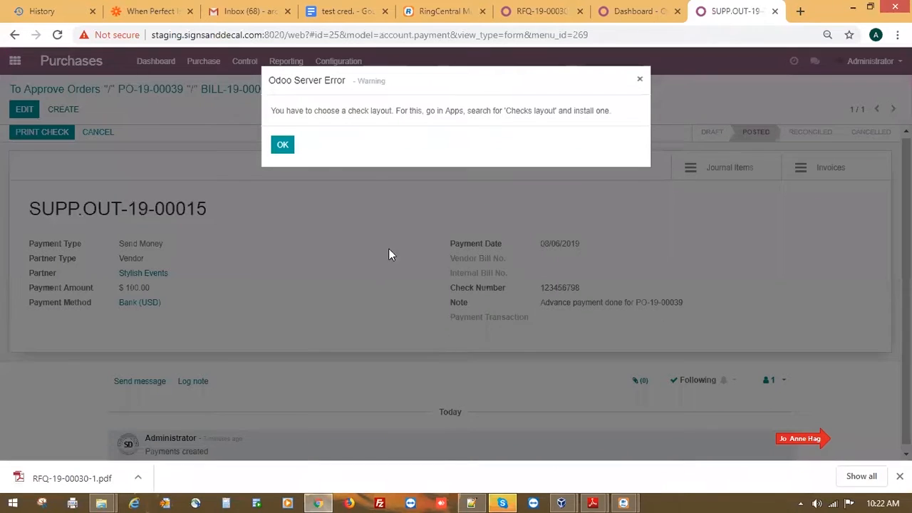
click(284, 148)
click(282, 147)
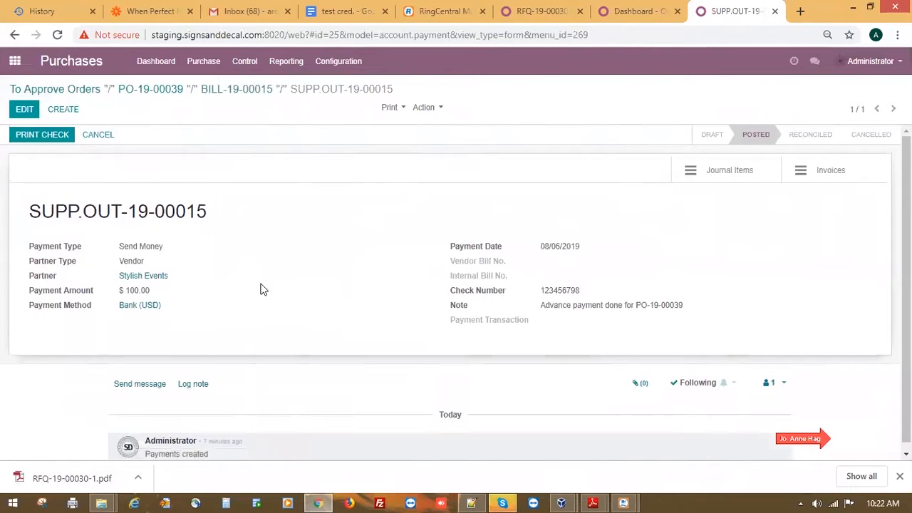
click(20, 139)
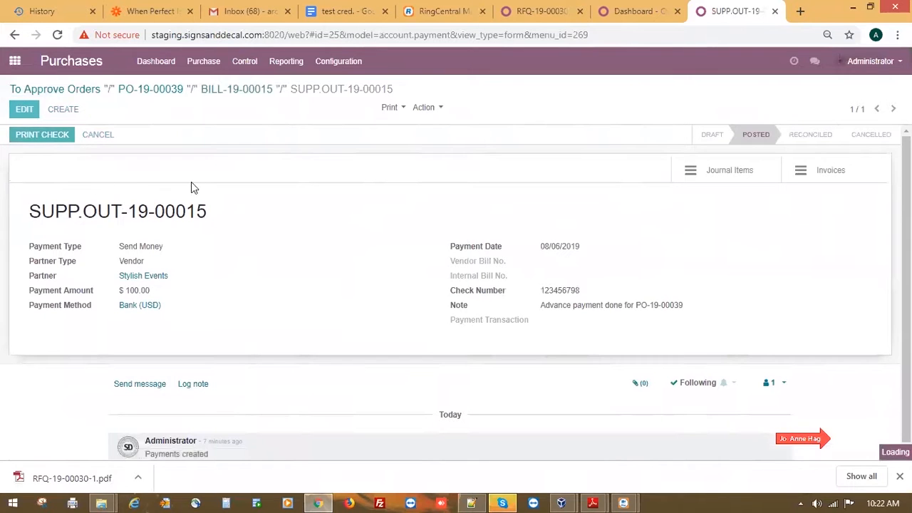
drag(274, 109, 482, 149)
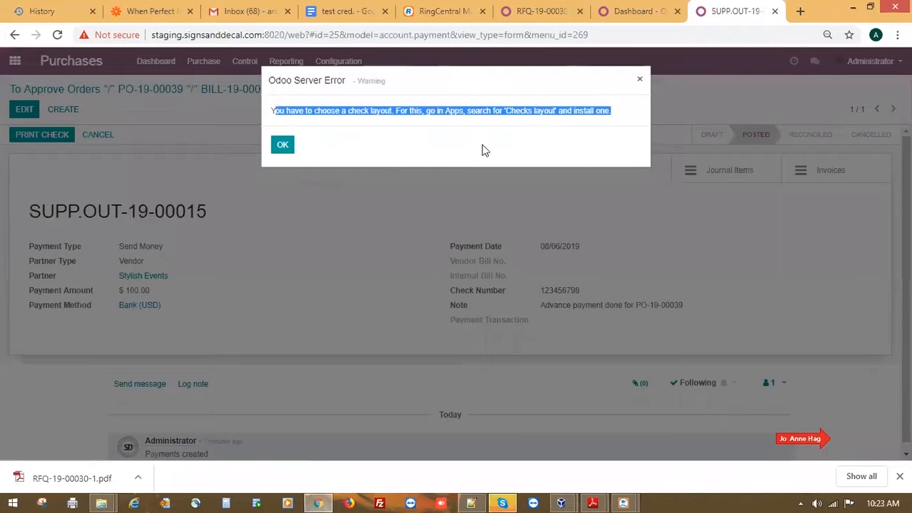
click(293, 146)
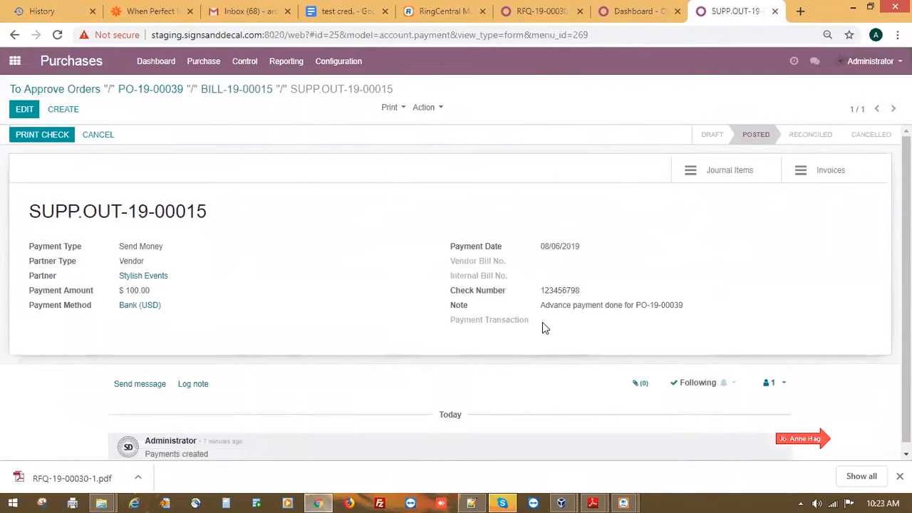
Step: Return from the payment record through the vendor bill to purchase order PO-19-00039
click(245, 98)
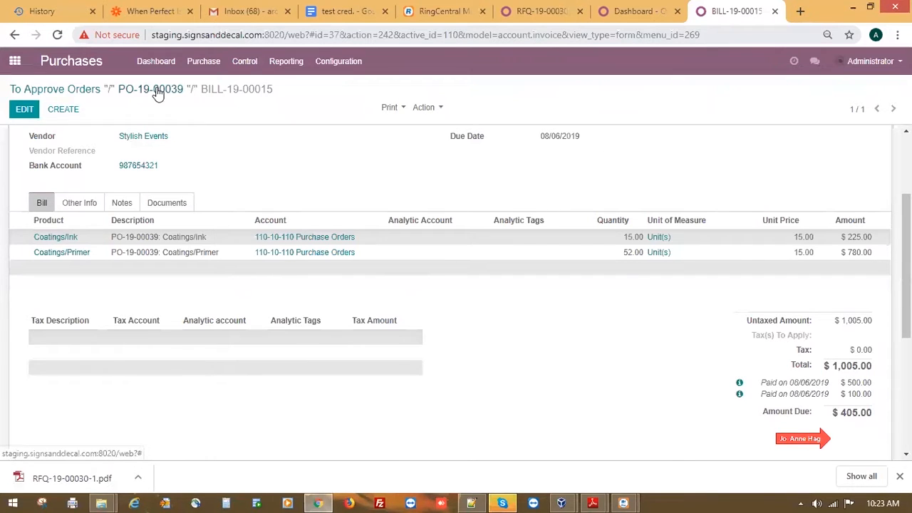
scroll(297, 198, up, 2)
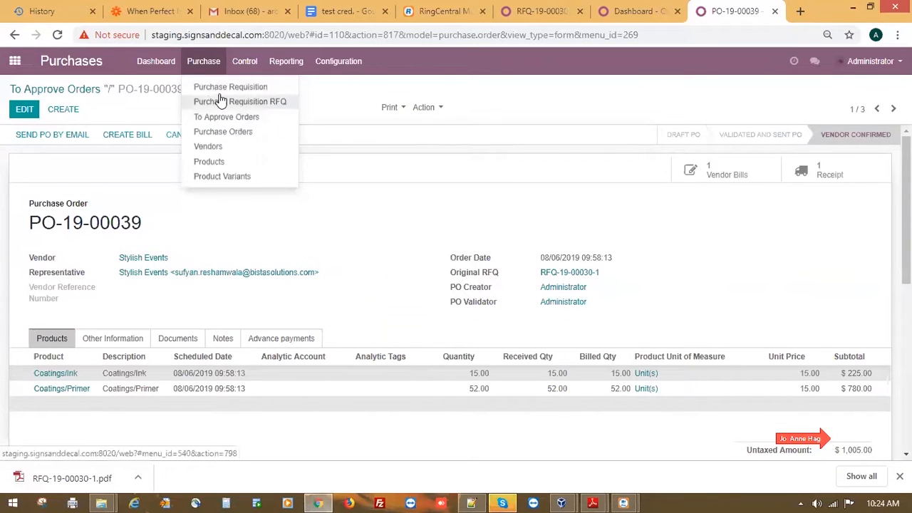
click(190, 224)
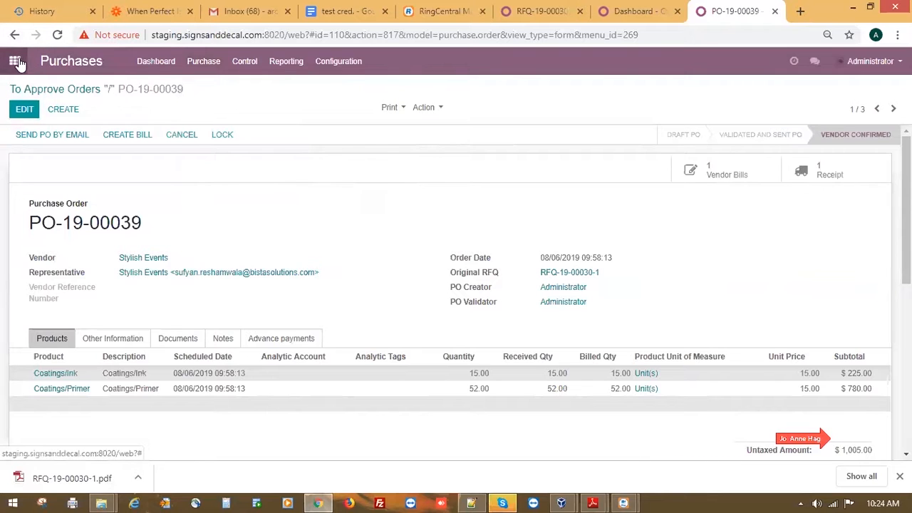
Step: Open purchase requisition RFQ-19-00030 and view the list of its related RFQs and orders
click(202, 61)
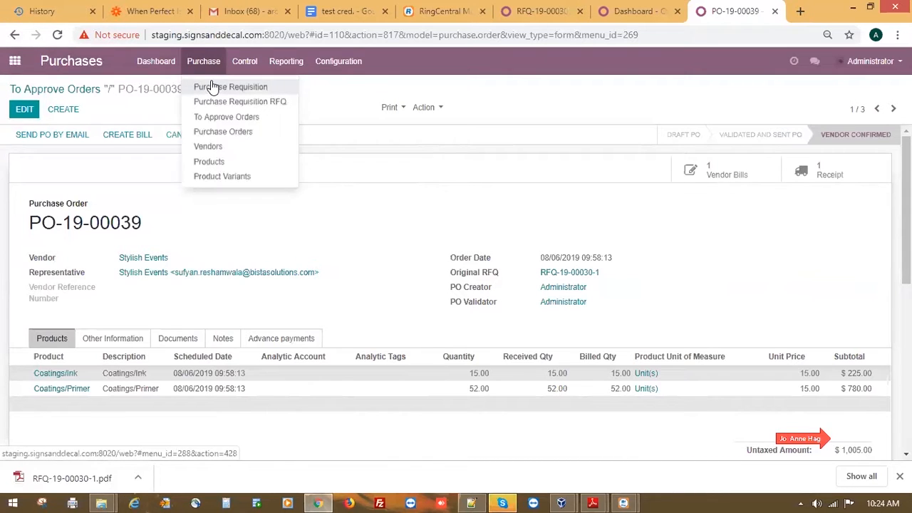
click(212, 91)
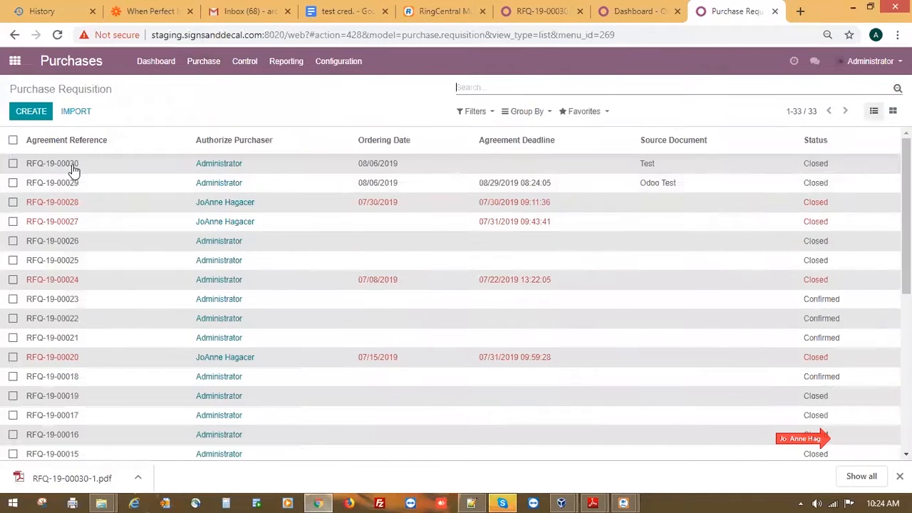
click(250, 211)
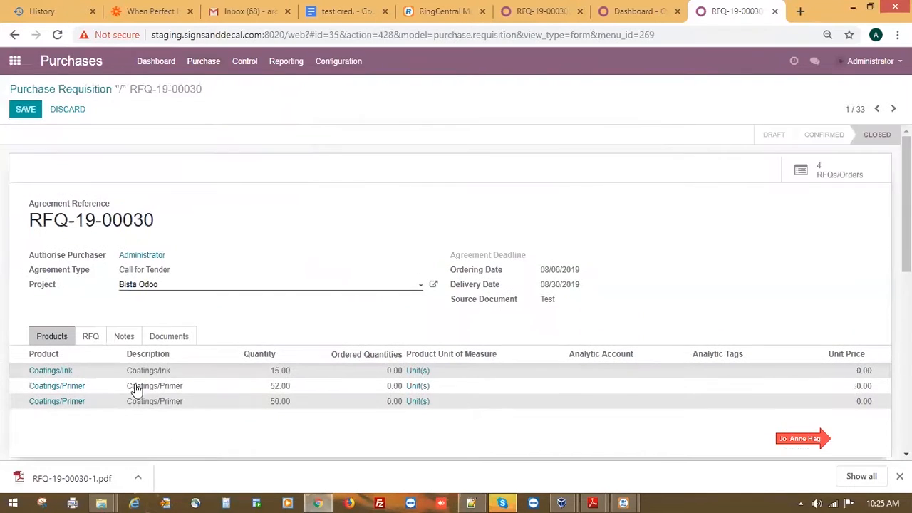
click(845, 178)
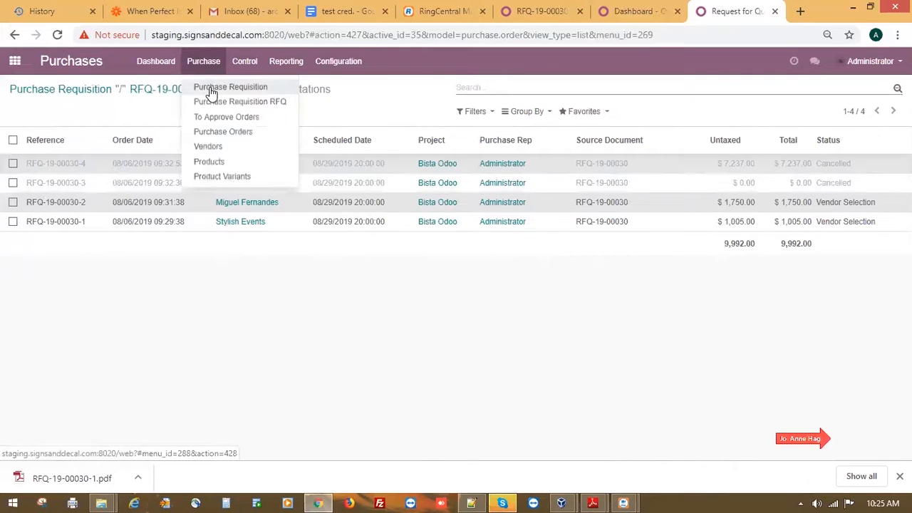
Step: View the list of all requisition RFQs, and open PO-19-00039 from the list of purchase orders
click(228, 101)
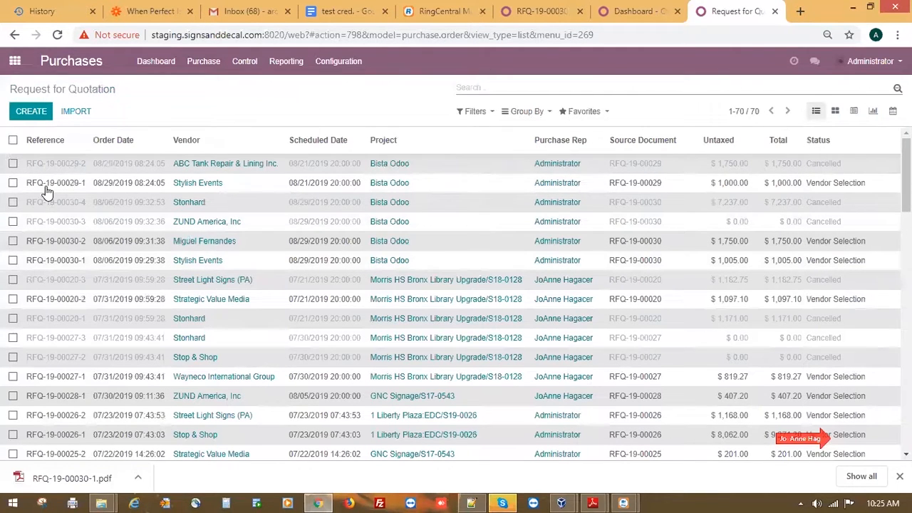
click(198, 70)
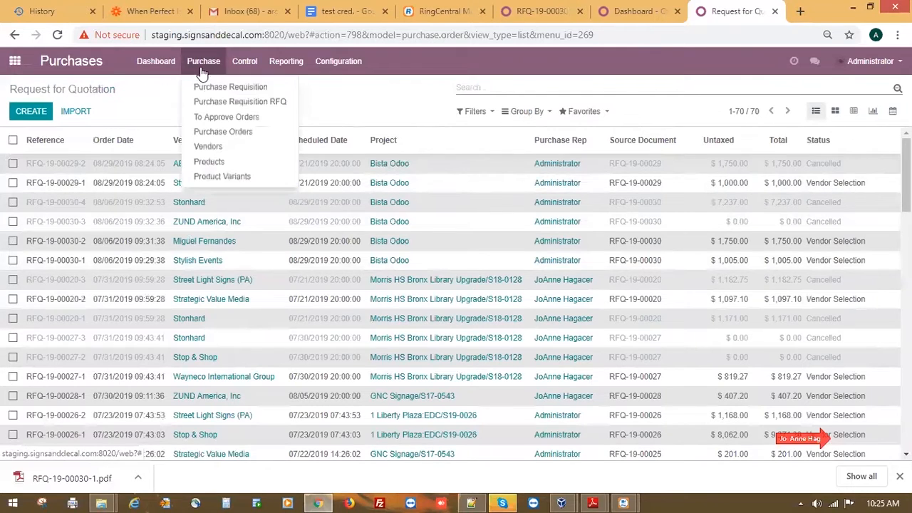
click(200, 132)
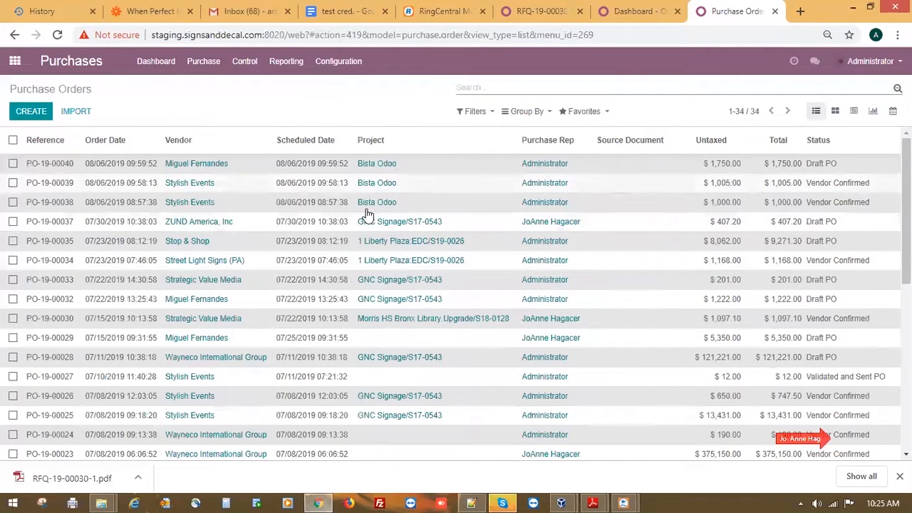
click(60, 179)
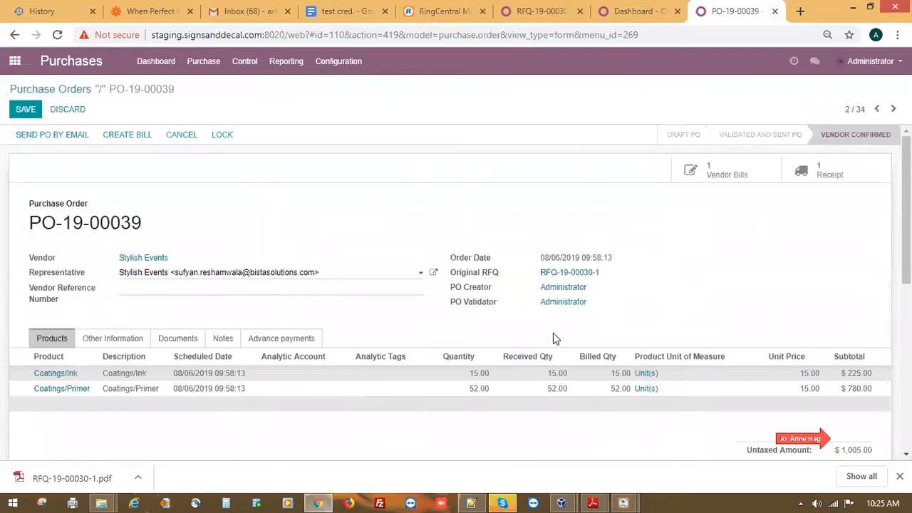
Step: View the orders awaiting approval and open PO-19-00036 from that list
click(202, 61)
click(219, 118)
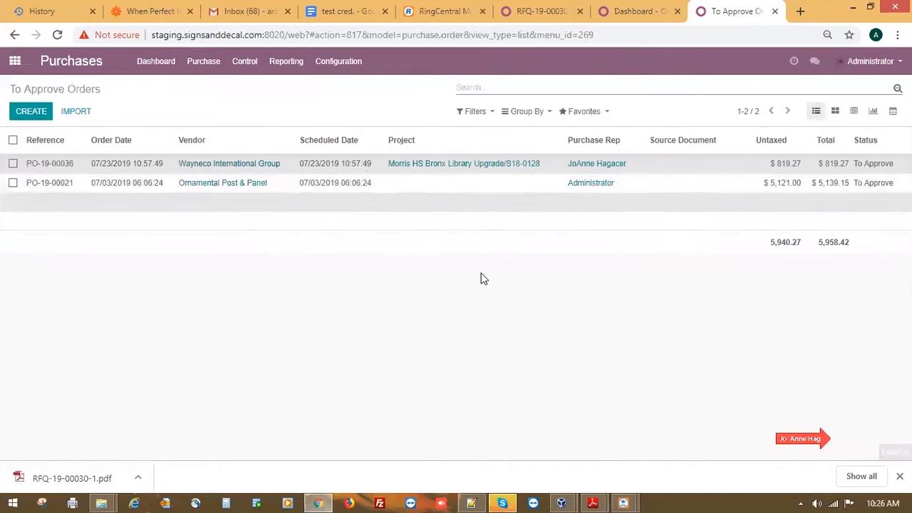
click(327, 166)
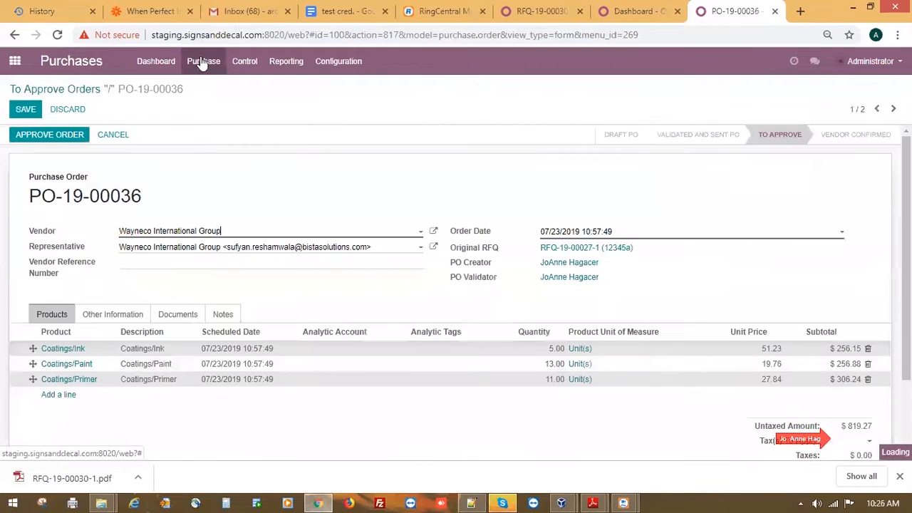
Step: Reopen PO-19-00039 from the purchase orders list and check its receipt and advance payments
click(203, 61)
click(222, 132)
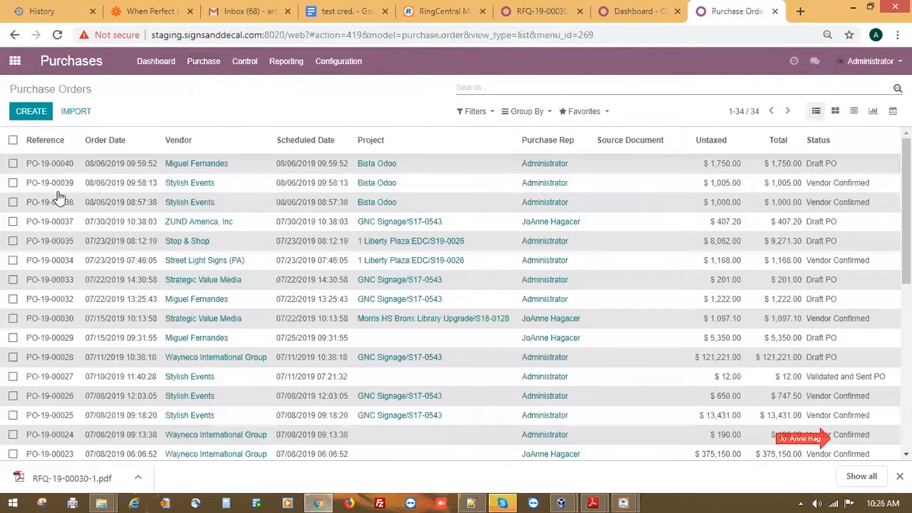
click(456, 189)
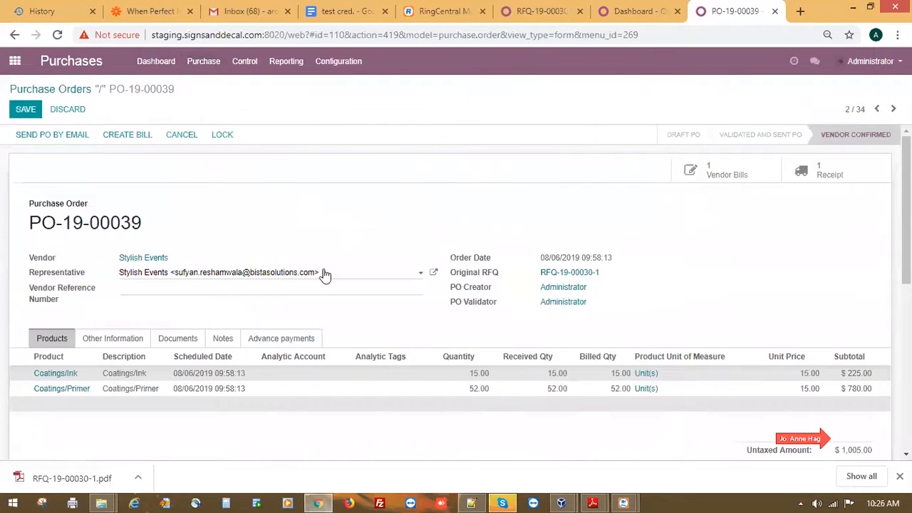
click(821, 174)
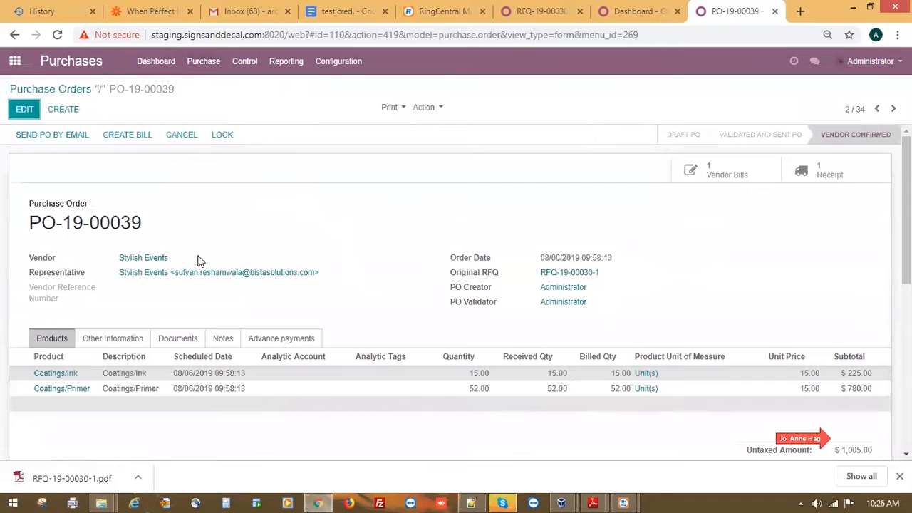
click(269, 340)
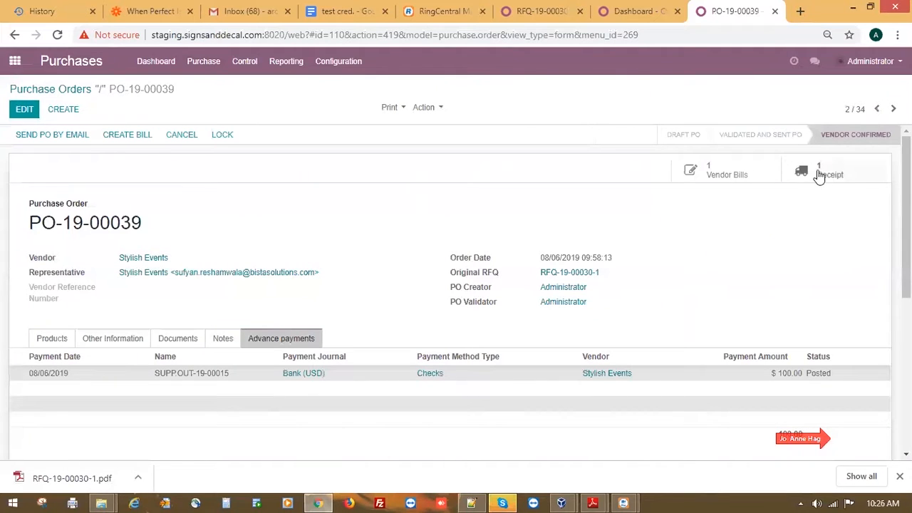
Step: Open the order's vendor bill and review its details, registered payments and remaining amount due
click(720, 172)
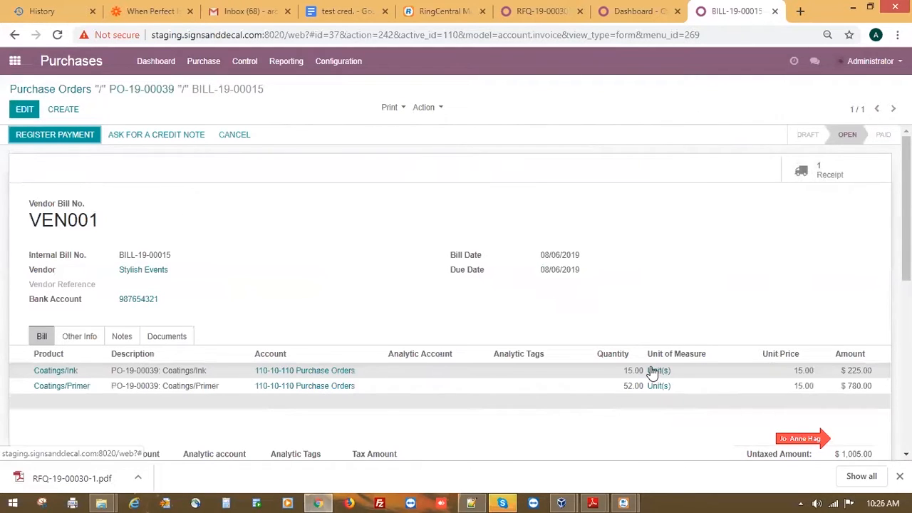
scroll(788, 385, down, 2)
drag(839, 393, 875, 415)
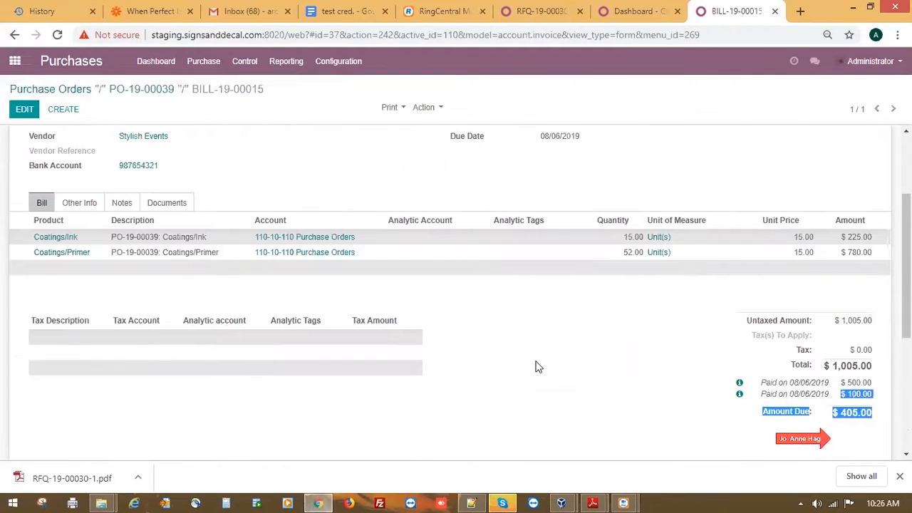
click(505, 406)
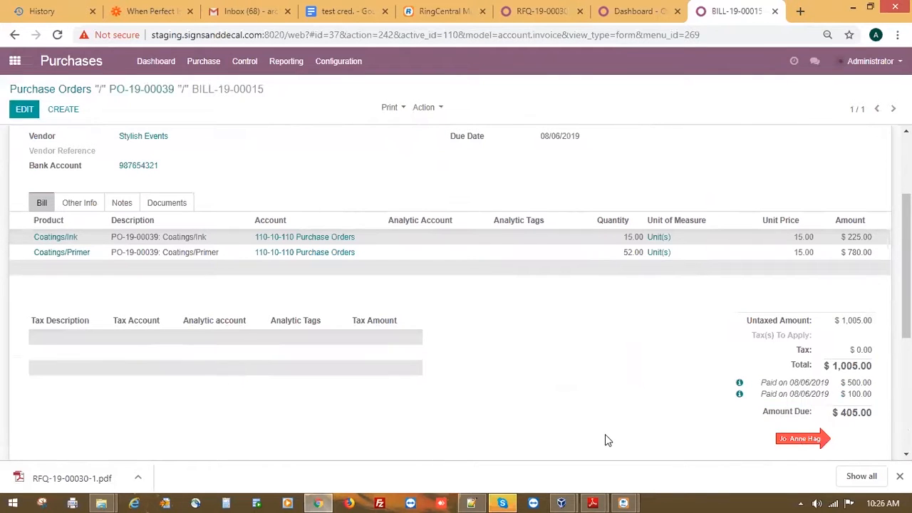
scroll(605, 437, up, 2)
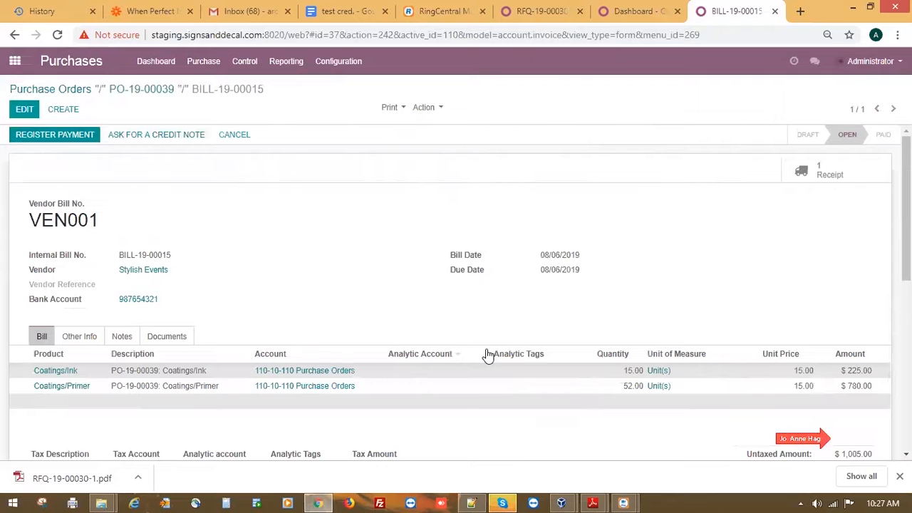
scroll(784, 420, down, 2)
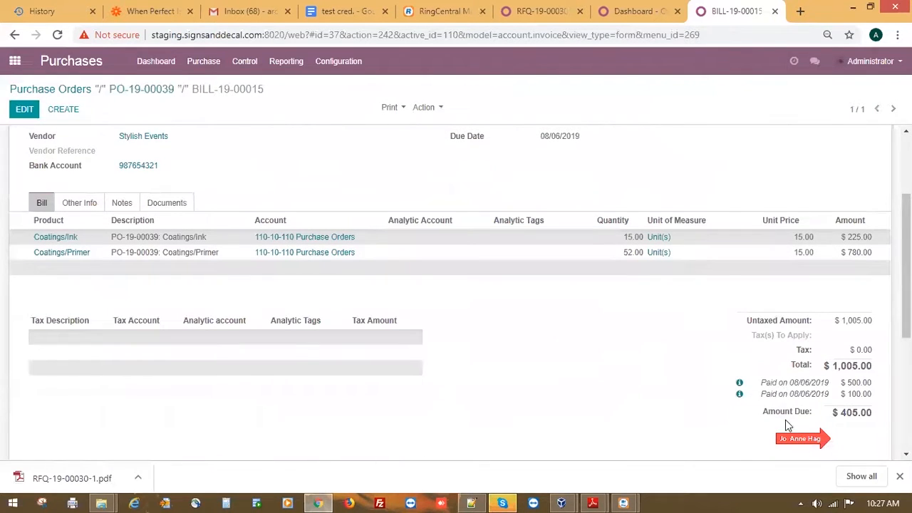
mouse_move(769, 415)
scroll(556, 342, up, 2)
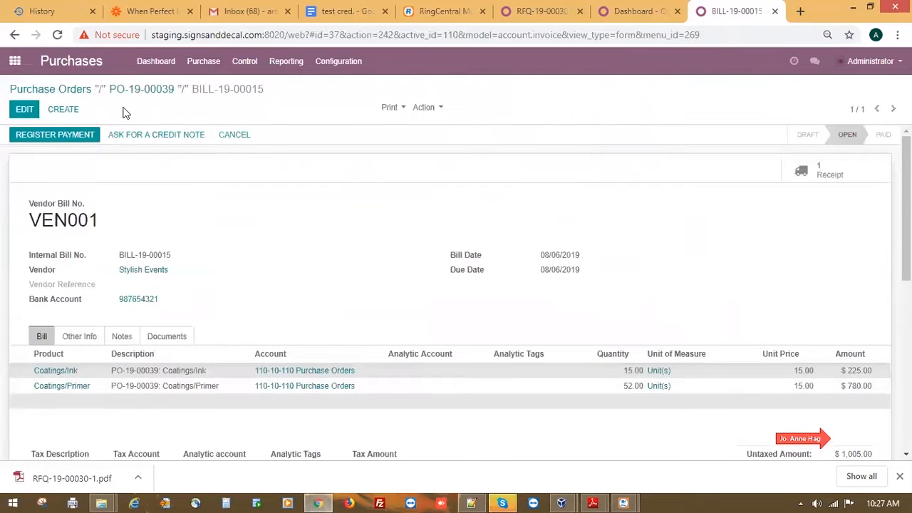